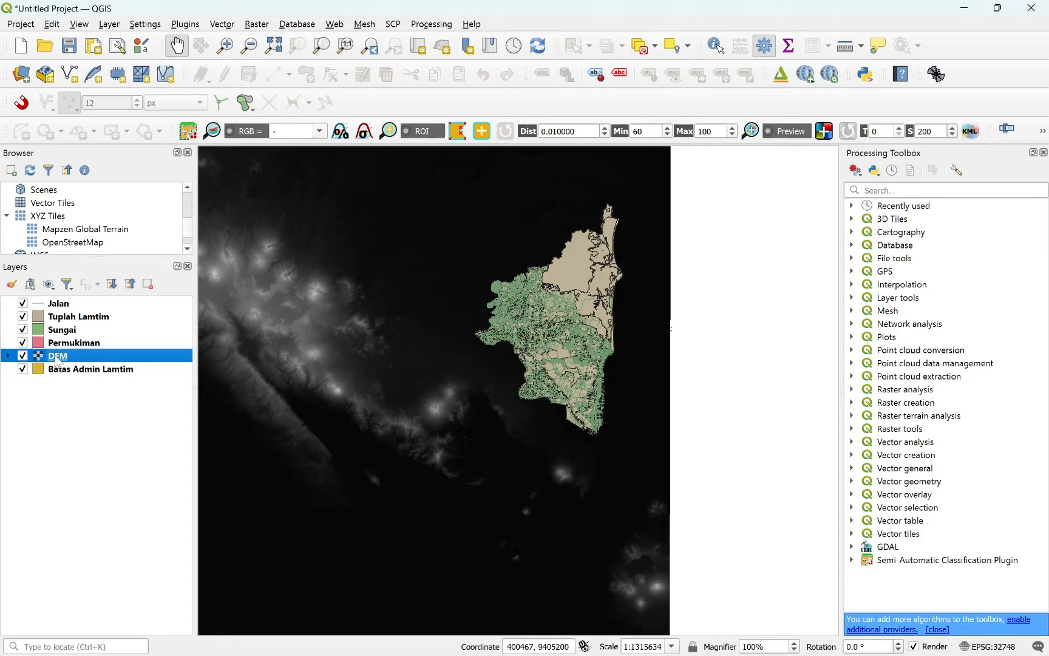
{"action": "left_click", "coordinate": [65, 347]}
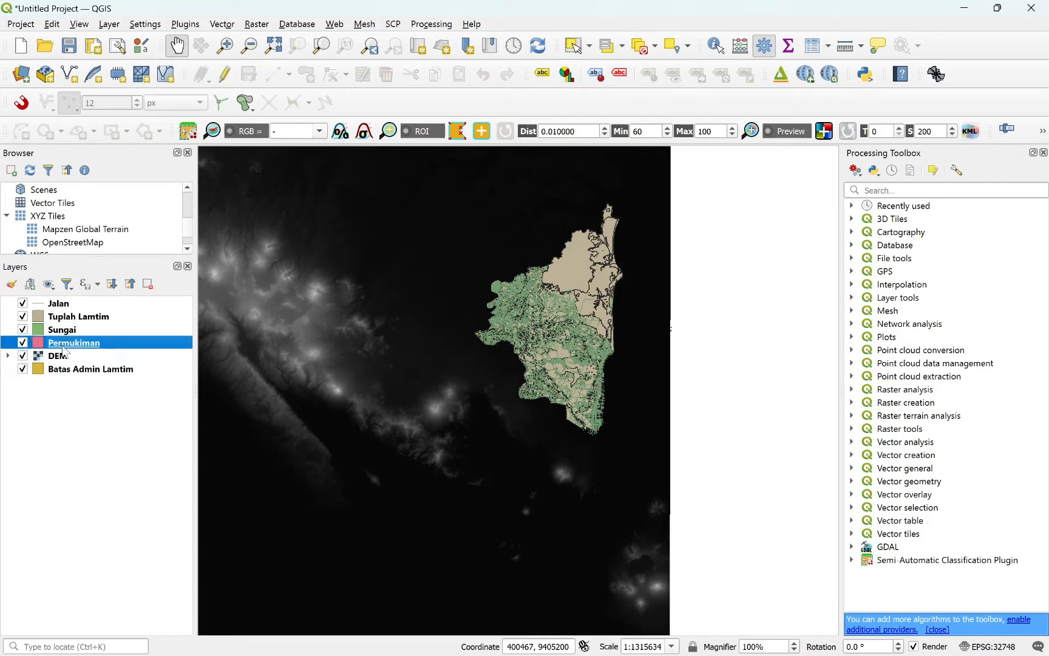
{"action": "left_click", "coordinate": [76, 328]}
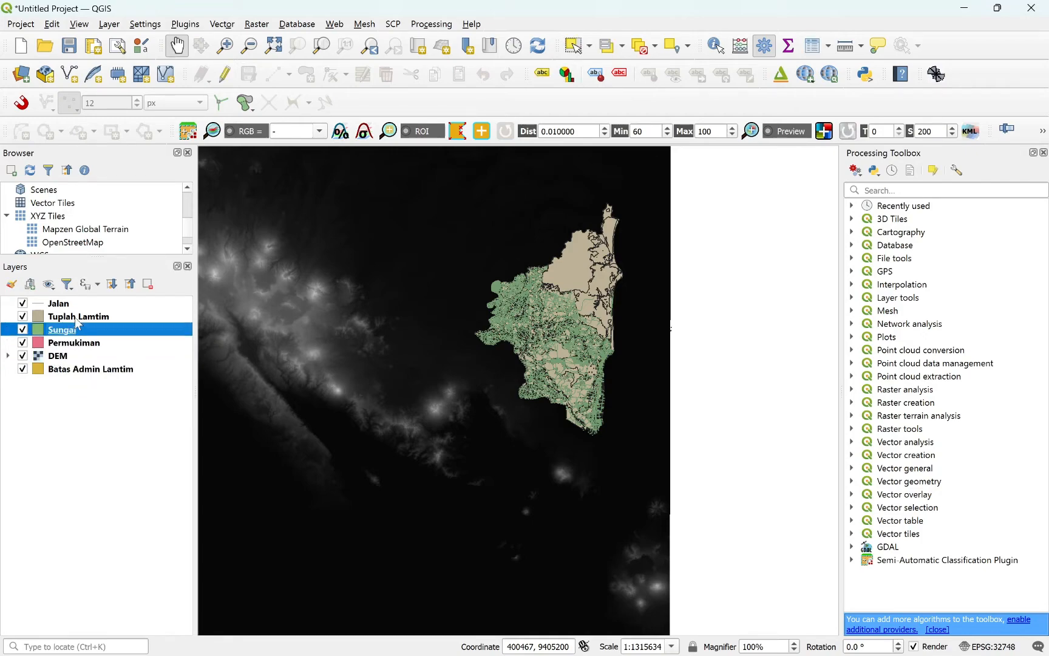
{"action": "left_click", "coordinate": [66, 316]}
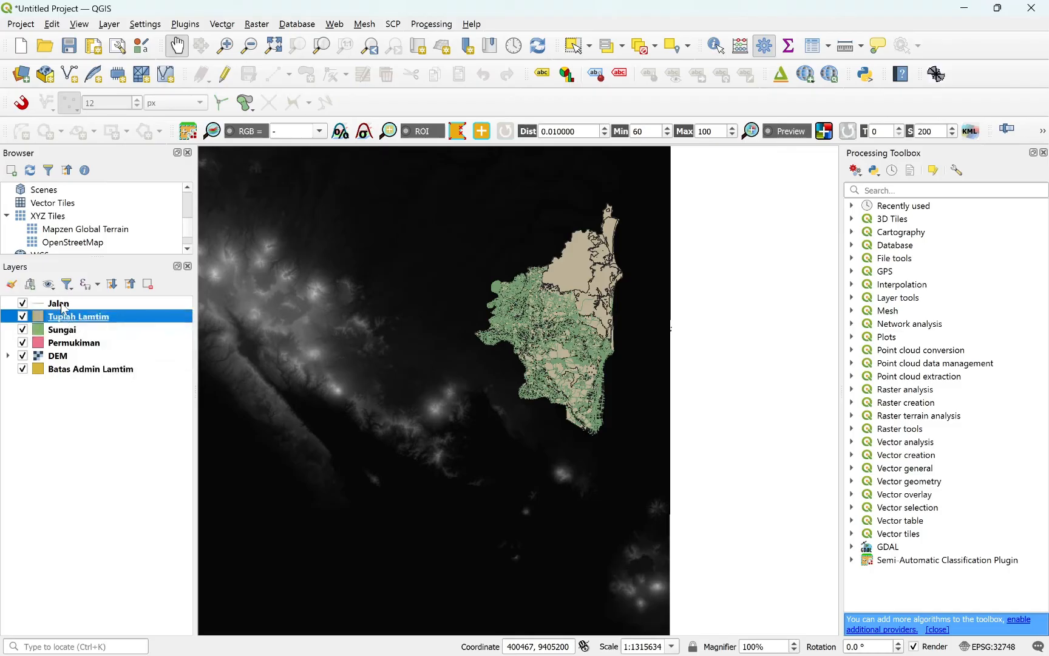
{"action": "left_click", "coordinate": [65, 303]}
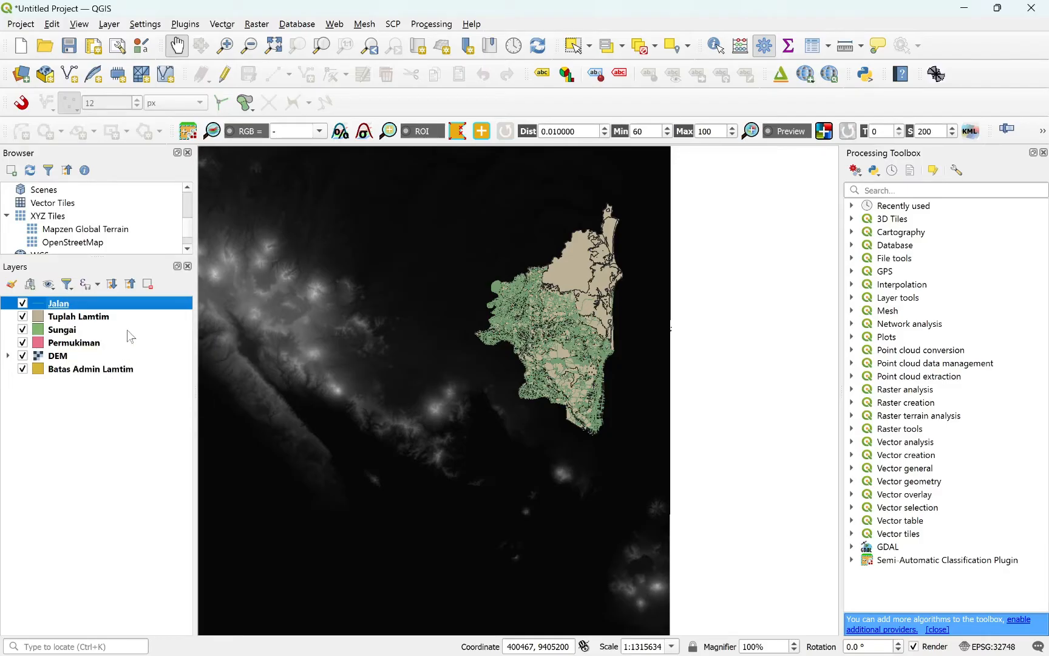
Add the Bing Satellite basemap to the project from QuickMapServices.
{"action": "left_click", "coordinate": [187, 249]}
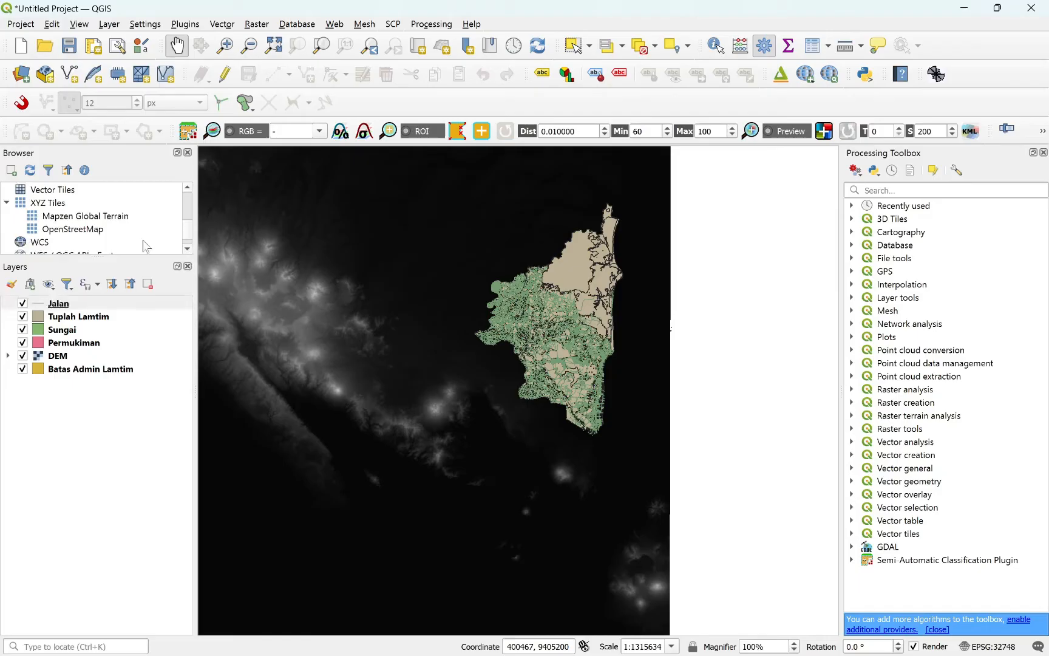
{"action": "scroll", "coordinate": [100, 238], "scroll_direction": "up", "scroll_amount": 1}
{"action": "left_click", "coordinate": [335, 23]}
{"action": "mouse_move", "coordinate": [389, 59]}
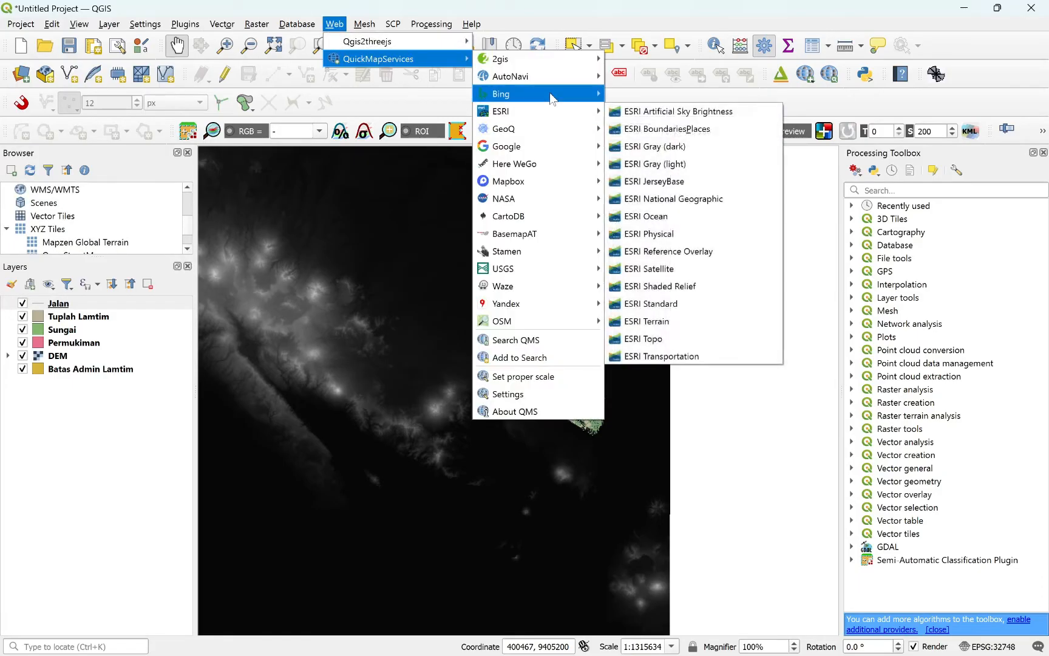
{"action": "mouse_move", "coordinate": [547, 93]}
{"action": "left_click", "coordinate": [652, 131]}
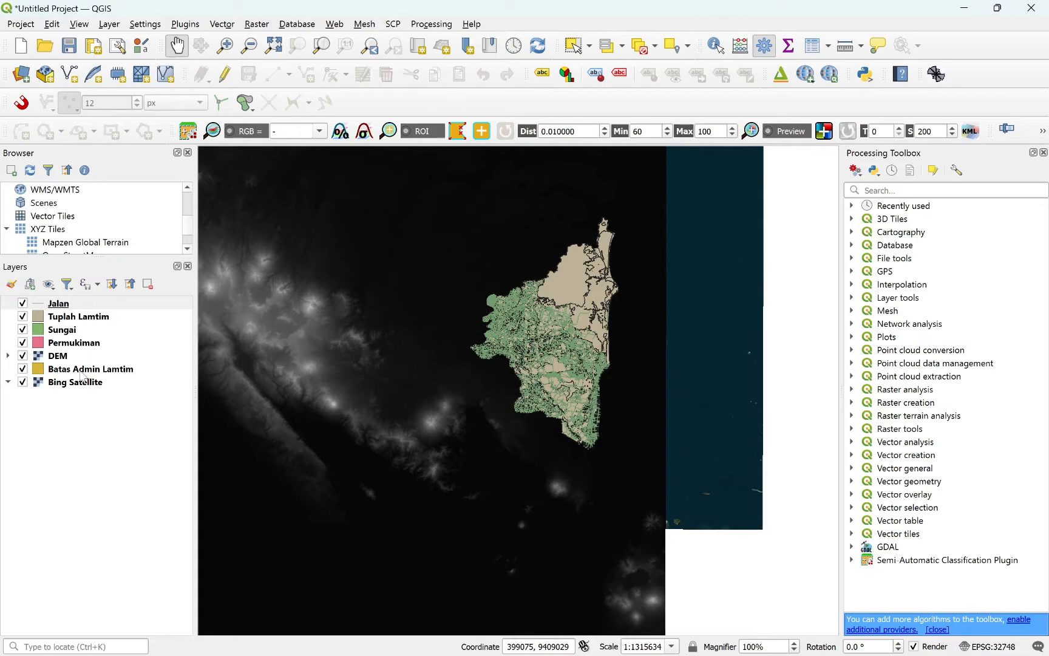
Check the coordinate reference system assigned to the Batas Admin Lamtim layer in its source properties.
{"action": "left_click", "coordinate": [52, 374]}
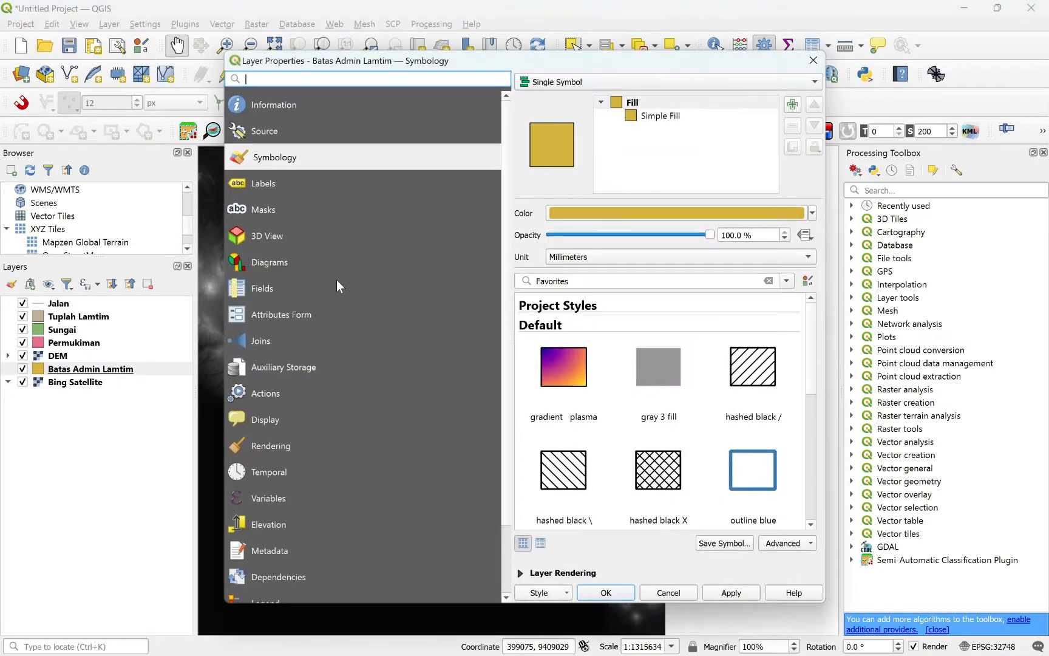
{"action": "left_click", "coordinate": [304, 132]}
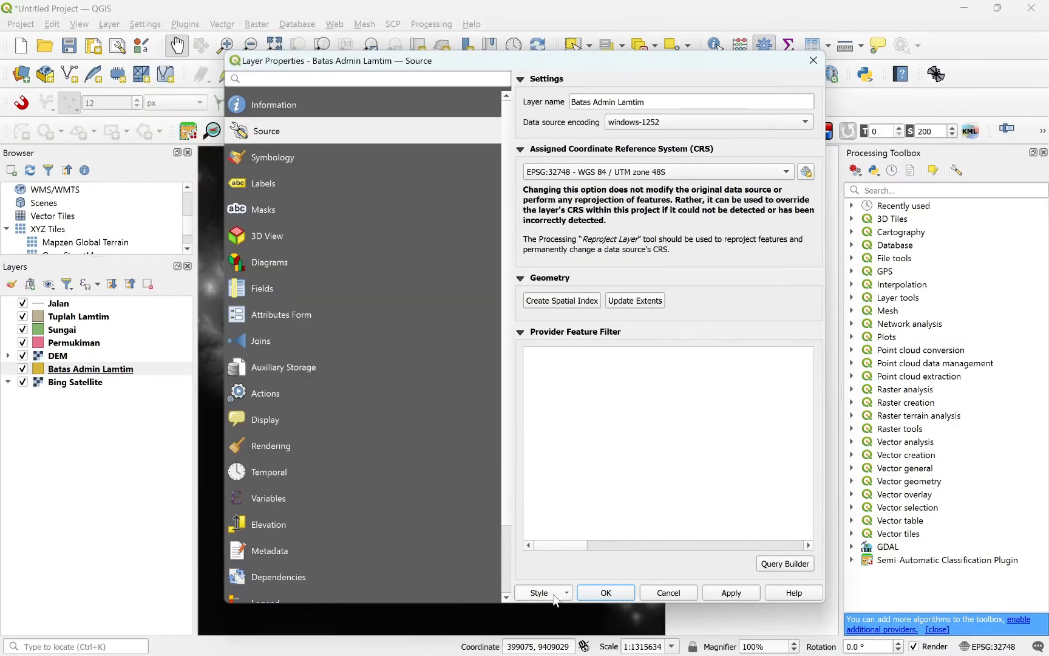
{"action": "left_click", "coordinate": [596, 592]}
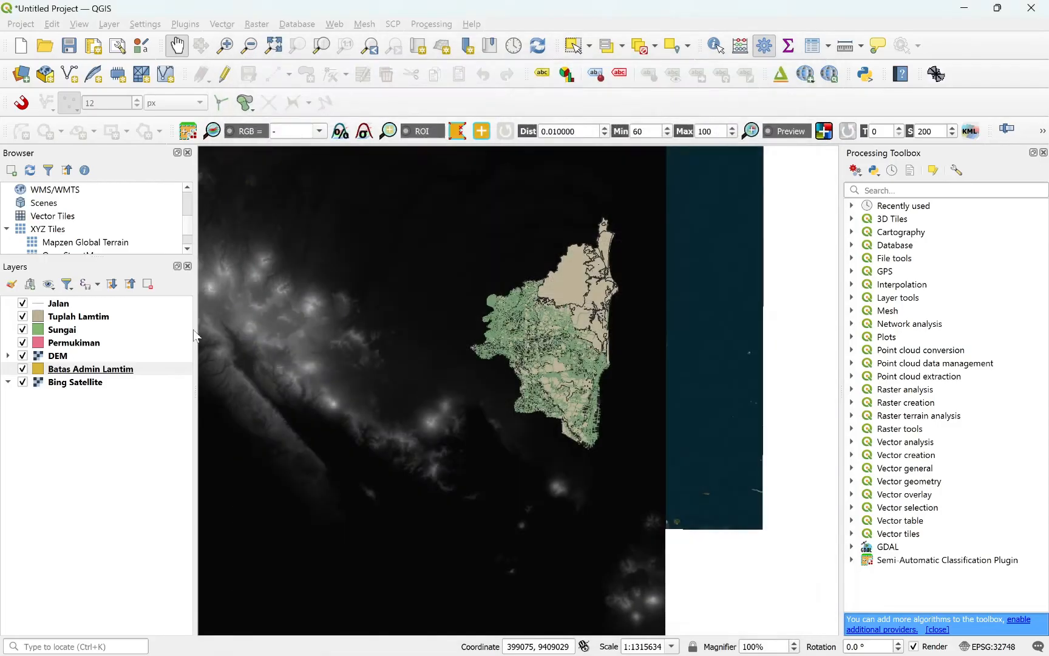
{"action": "left_click", "coordinate": [60, 356]}
{"action": "left_click", "coordinate": [60, 344]}
{"action": "left_click", "coordinate": [61, 329]}
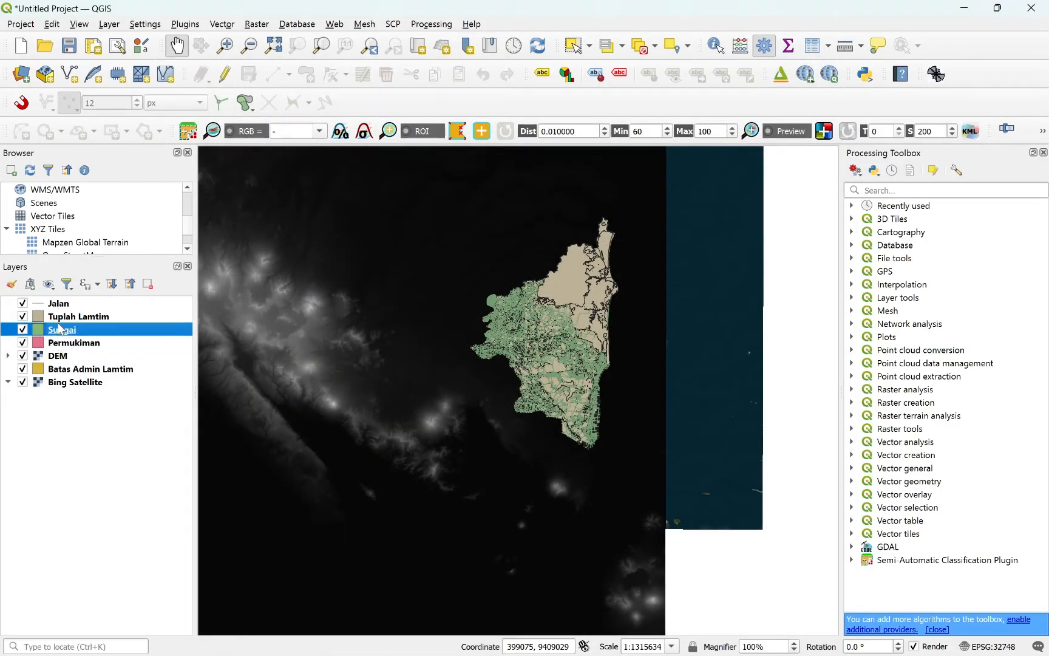
{"action": "left_click", "coordinate": [60, 321]}
{"action": "left_click", "coordinate": [56, 306]}
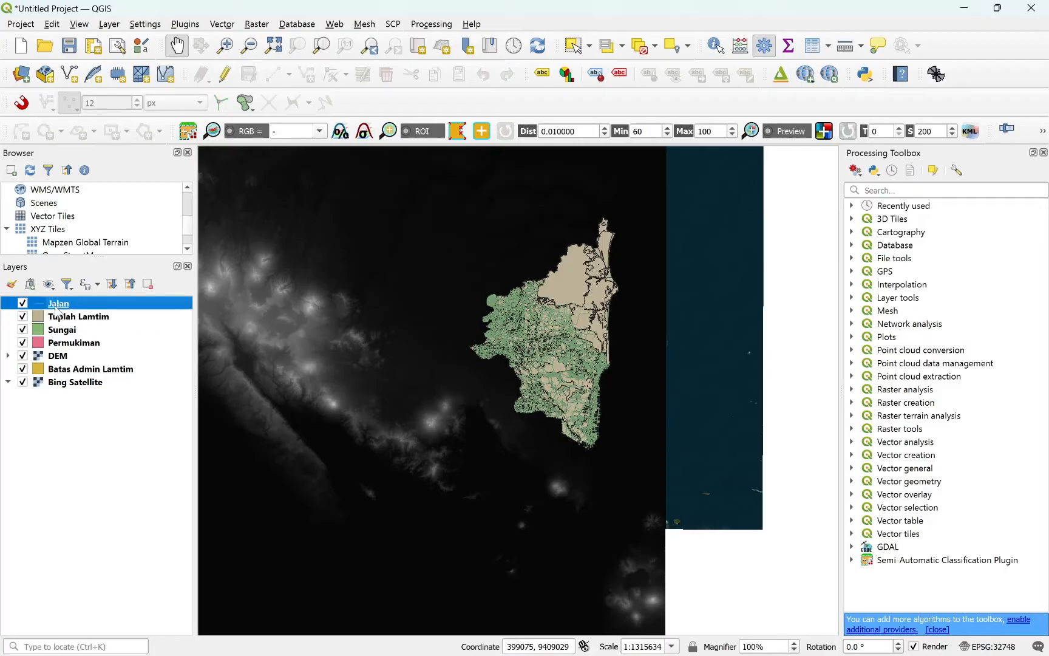
Hide the DEM, Permukiman, Sungai, Tuplah Lamtim and Jalan layers so only the administrative boundary and basemap are drawn.
{"action": "left_click", "coordinate": [23, 356]}
{"action": "left_click", "coordinate": [23, 343]}
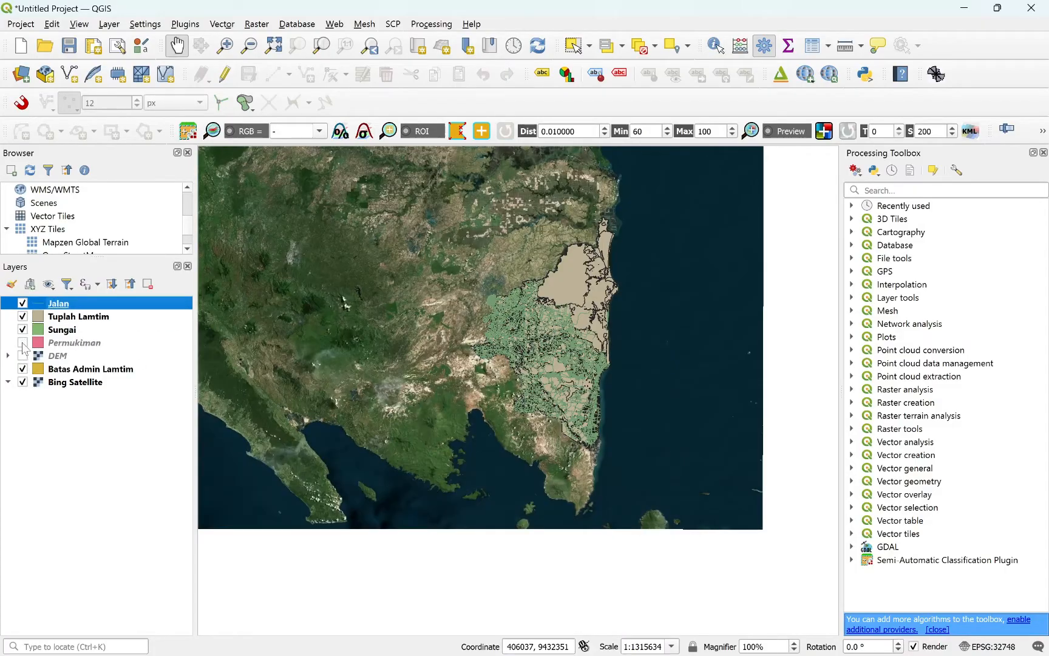
{"action": "left_click", "coordinate": [23, 330]}
{"action": "left_click", "coordinate": [23, 317]}
{"action": "left_click", "coordinate": [23, 303]}
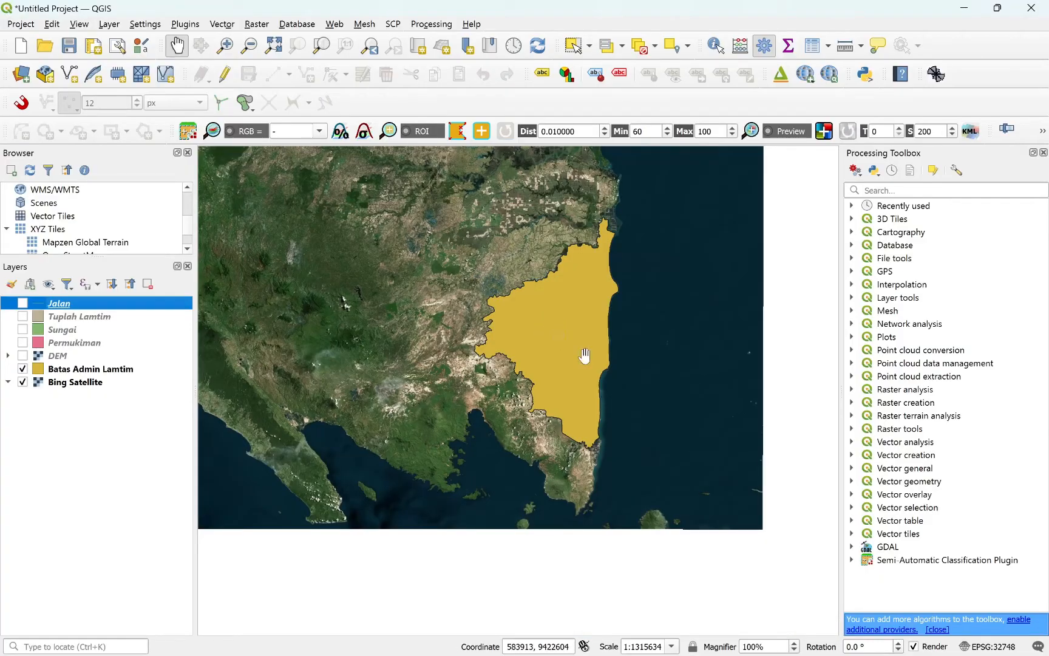
Briefly show the Permukiman, Sungai and Tuplah Lamtim layers over the administrative boundary, and hide them again.
{"action": "left_click", "coordinate": [22, 343]}
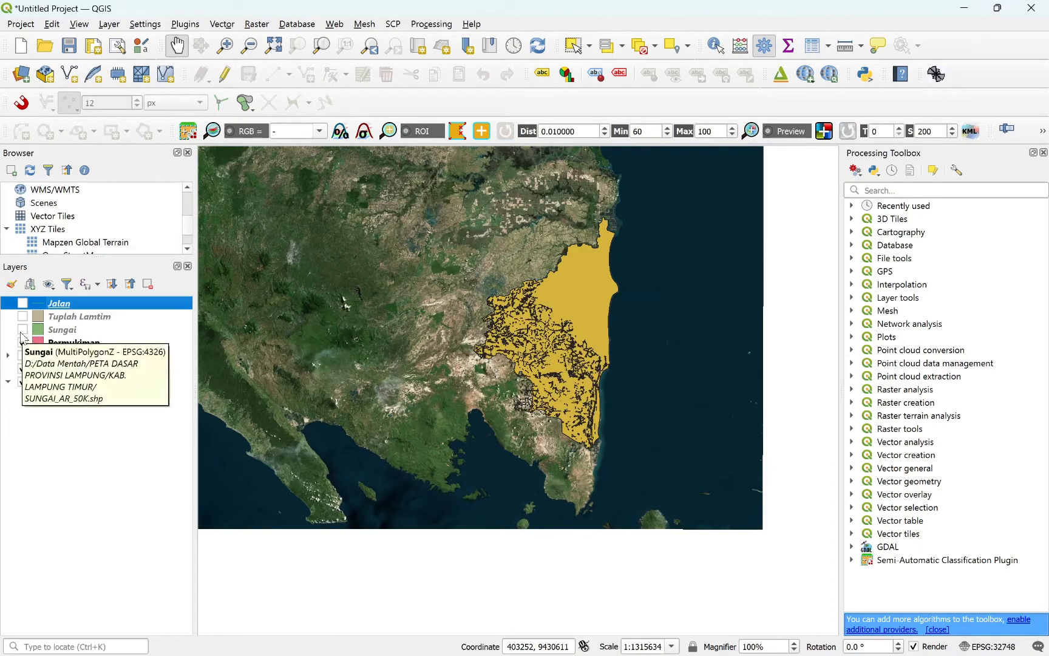
{"action": "left_click", "coordinate": [22, 331]}
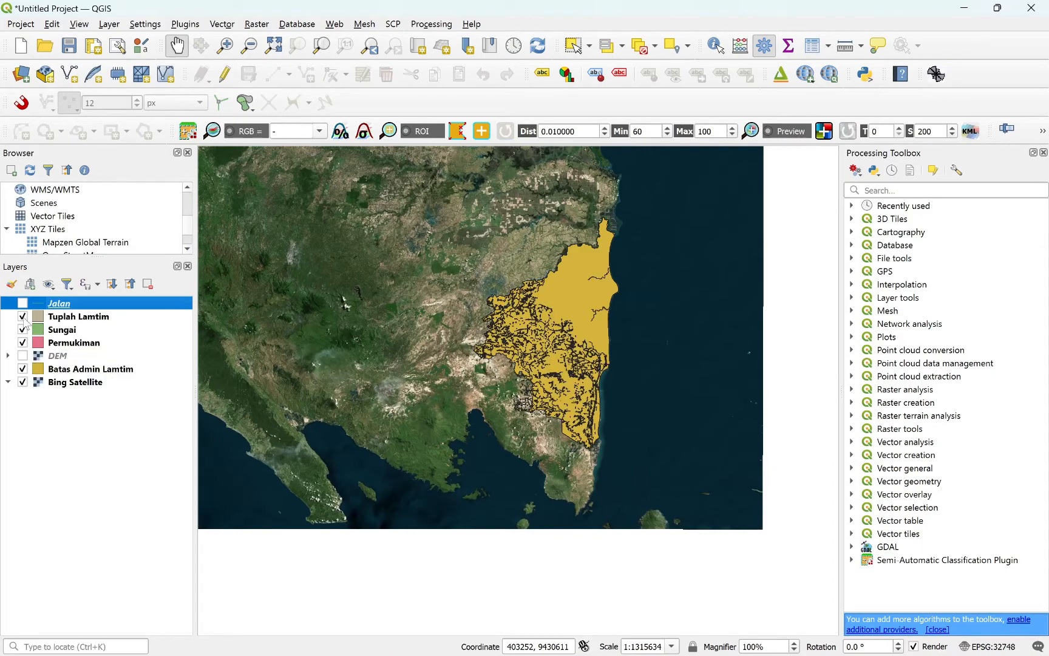
{"action": "left_click", "coordinate": [22, 330]}
{"action": "left_click", "coordinate": [23, 343]}
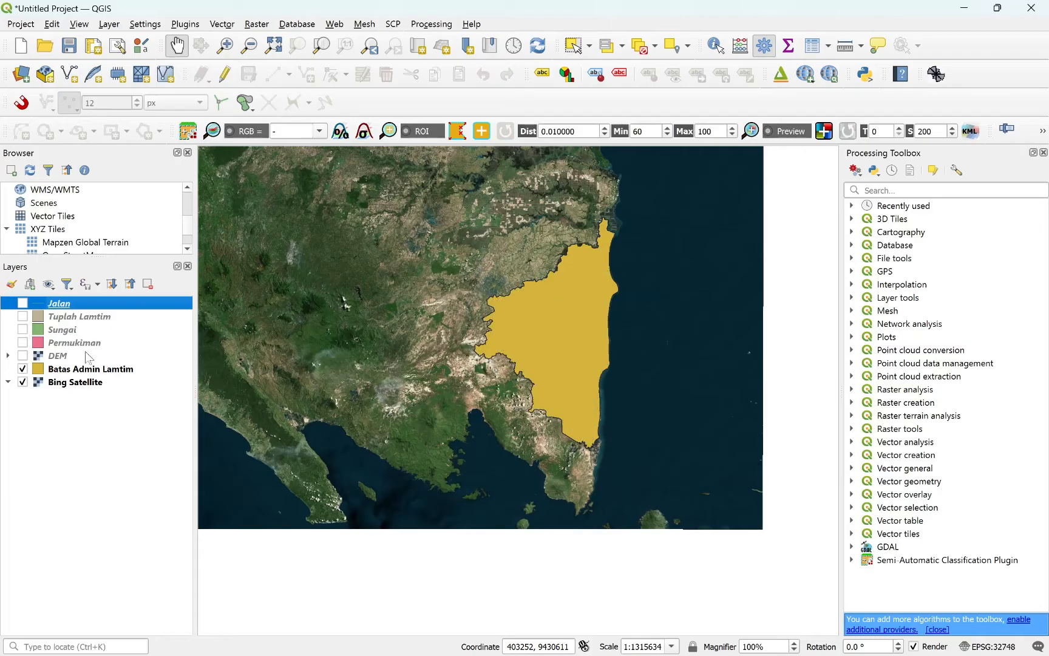
{"action": "scroll", "coordinate": [604, 309], "scroll_direction": "up", "scroll_amount": 1}
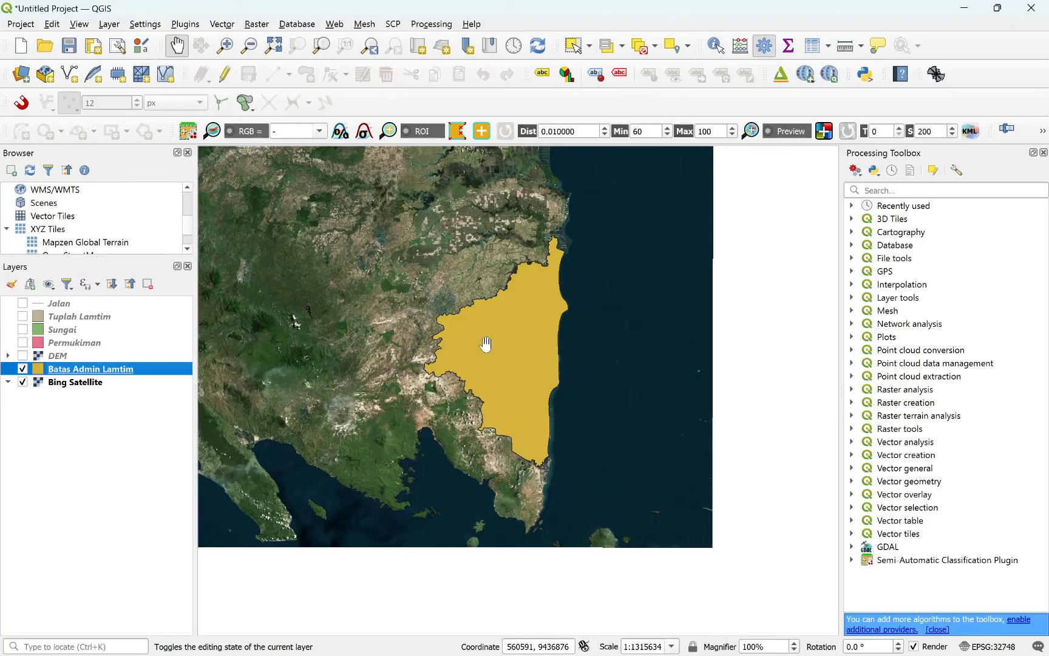
Examine the fields in the Batas Admin Lamtim attribute table, including LUASWH, and close the table.
{"action": "right_click", "coordinate": [81, 375]}
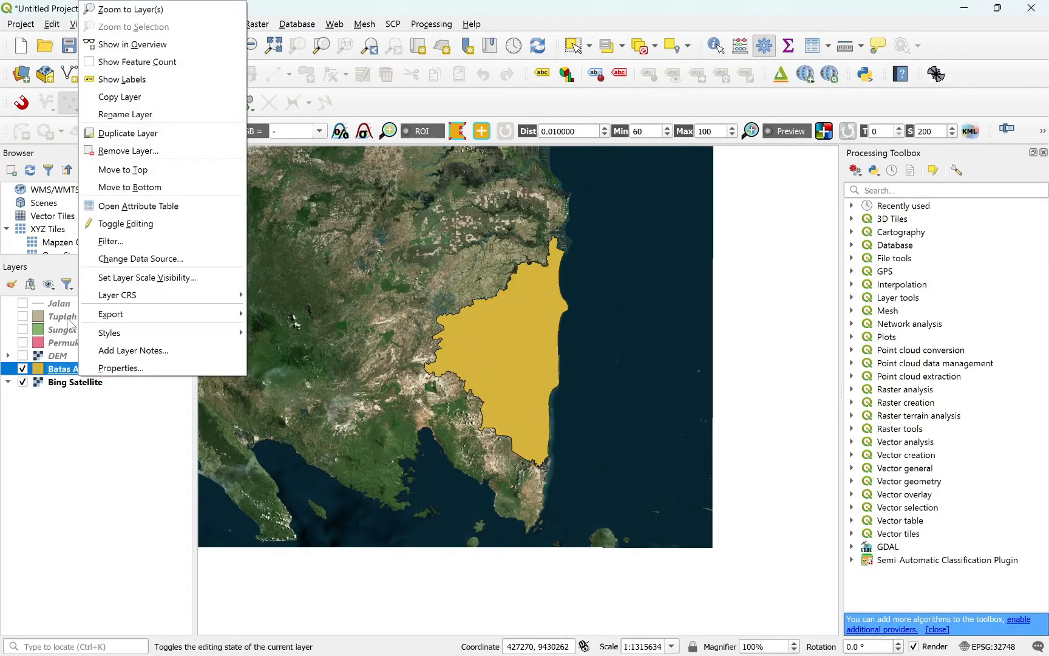
{"action": "left_click", "coordinate": [139, 206]}
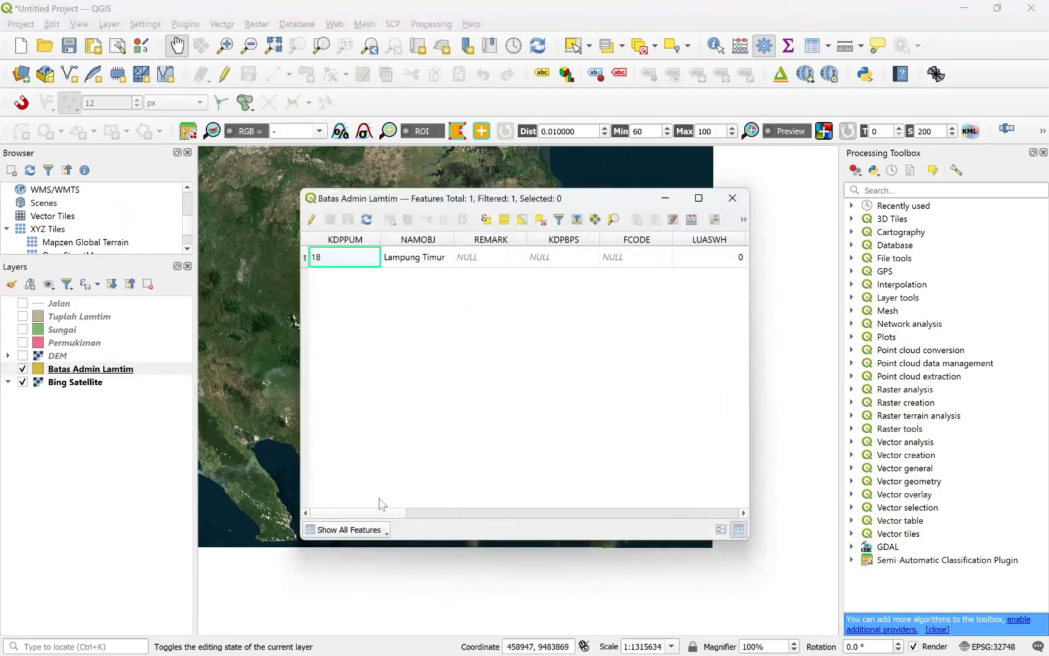
{"action": "scroll", "coordinate": [385, 513], "scroll_direction": "right", "scroll_amount": 2}
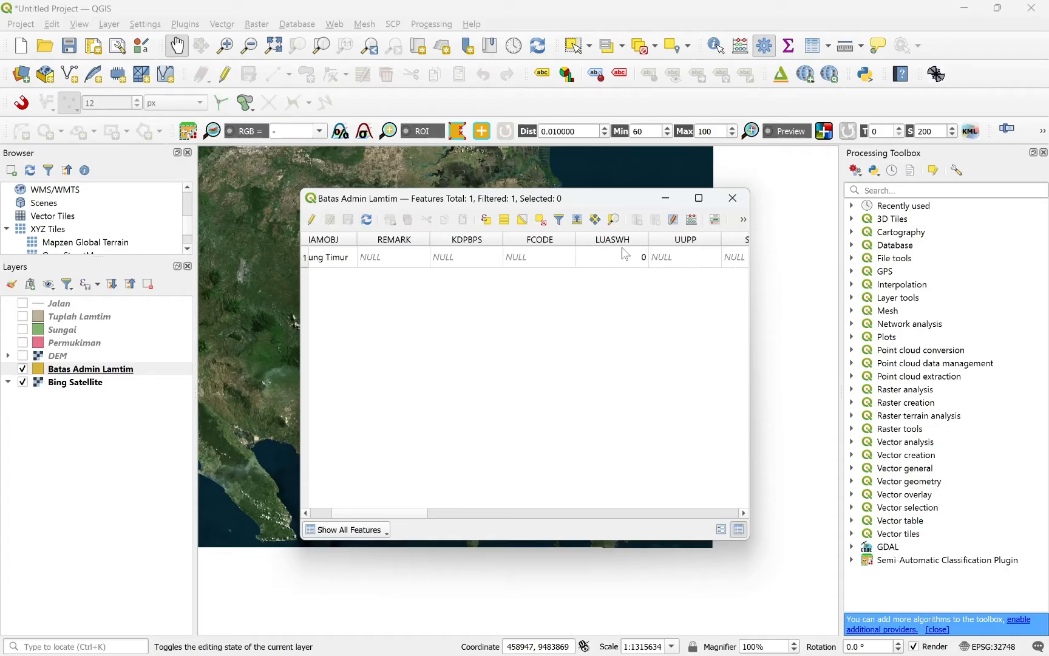
{"action": "left_click_drag", "start_coordinate": [376, 513], "coordinate": [392, 490]}
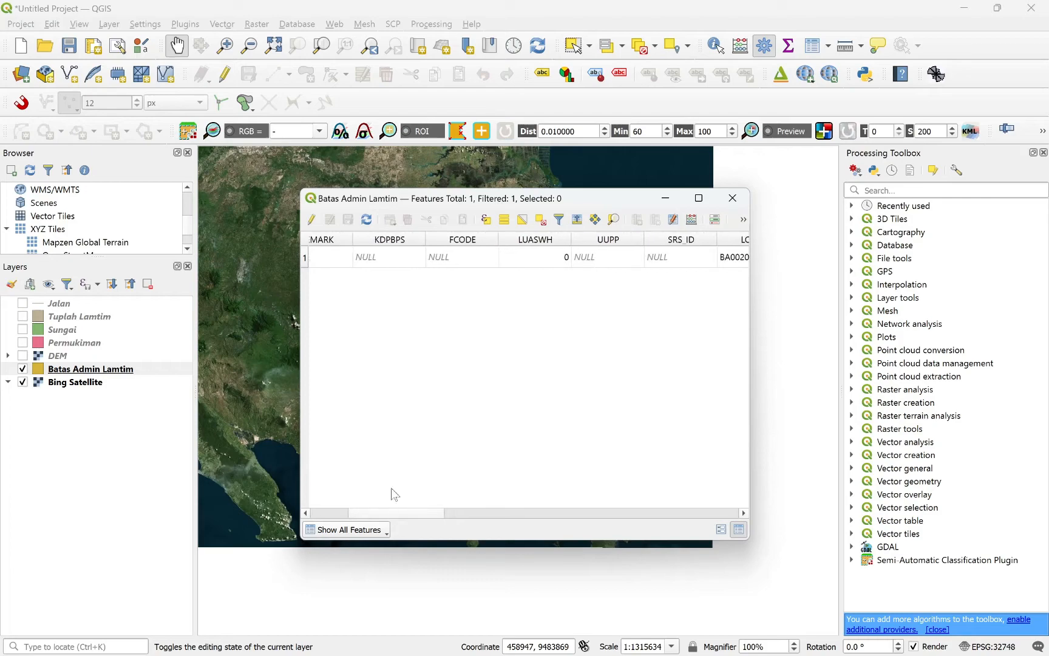
{"action": "left_click", "coordinate": [733, 198]}
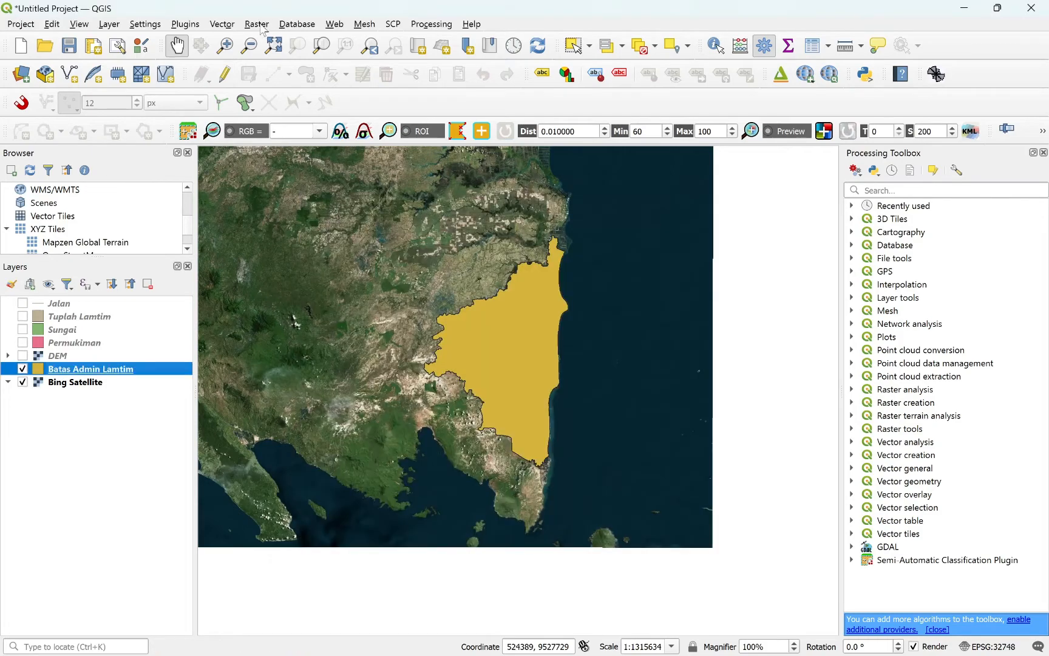
Start Rasterize (Vector to Raster) on the Batas Admin Lamtim layer with LUASWH as the burn-in value field.
{"action": "left_click", "coordinate": [260, 25]}
{"action": "mouse_move", "coordinate": [283, 128]}
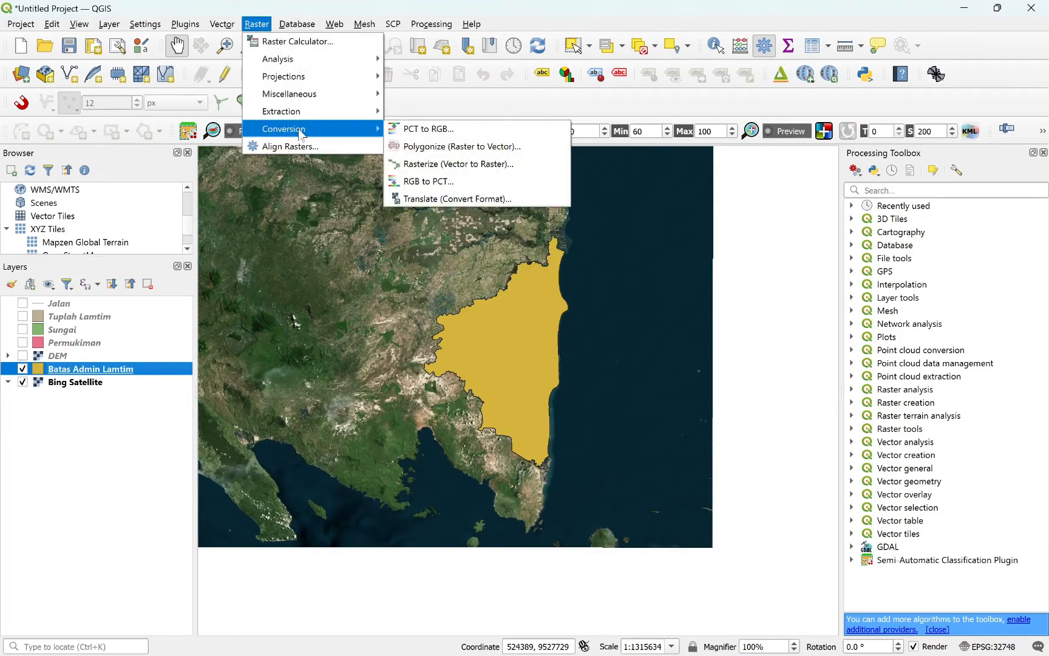
{"action": "left_click", "coordinate": [429, 165]}
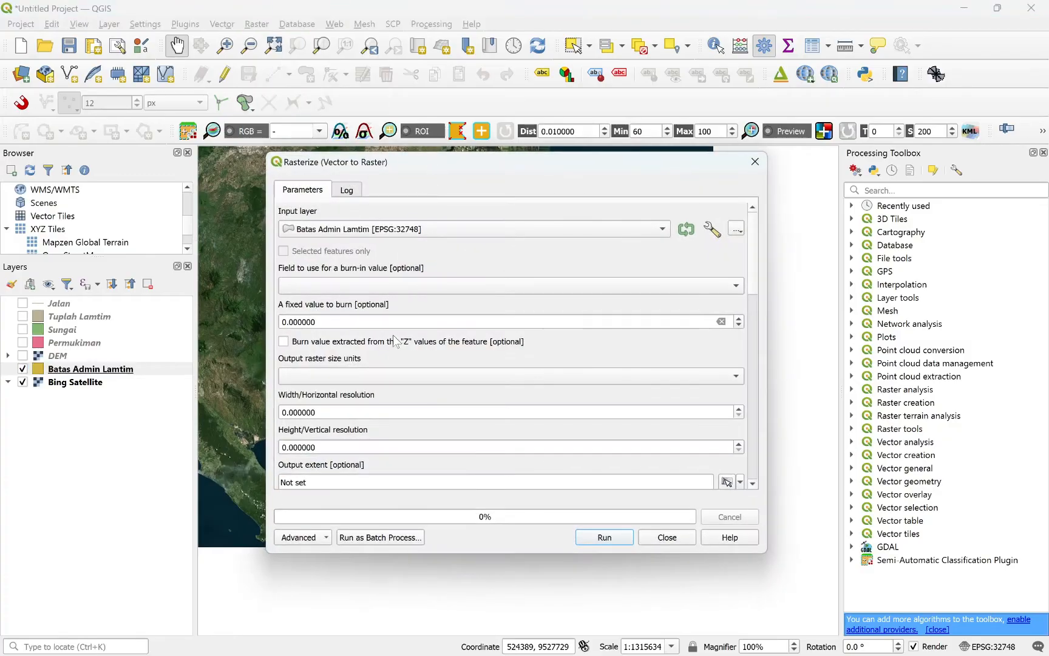
{"action": "left_click", "coordinate": [388, 286]}
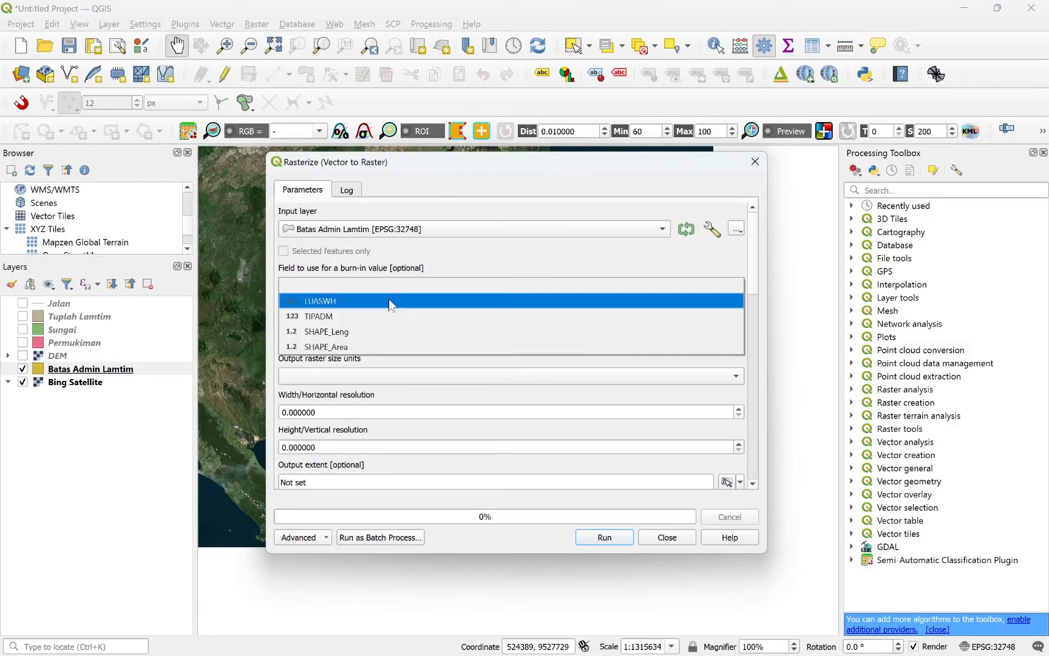
{"action": "left_click", "coordinate": [391, 302]}
Set the output raster size units to Georeferenced units with a horizontal and vertical resolution of 10.
{"action": "scroll", "coordinate": [570, 311], "scroll_direction": "down", "scroll_amount": 2}
{"action": "left_click", "coordinate": [570, 311]}
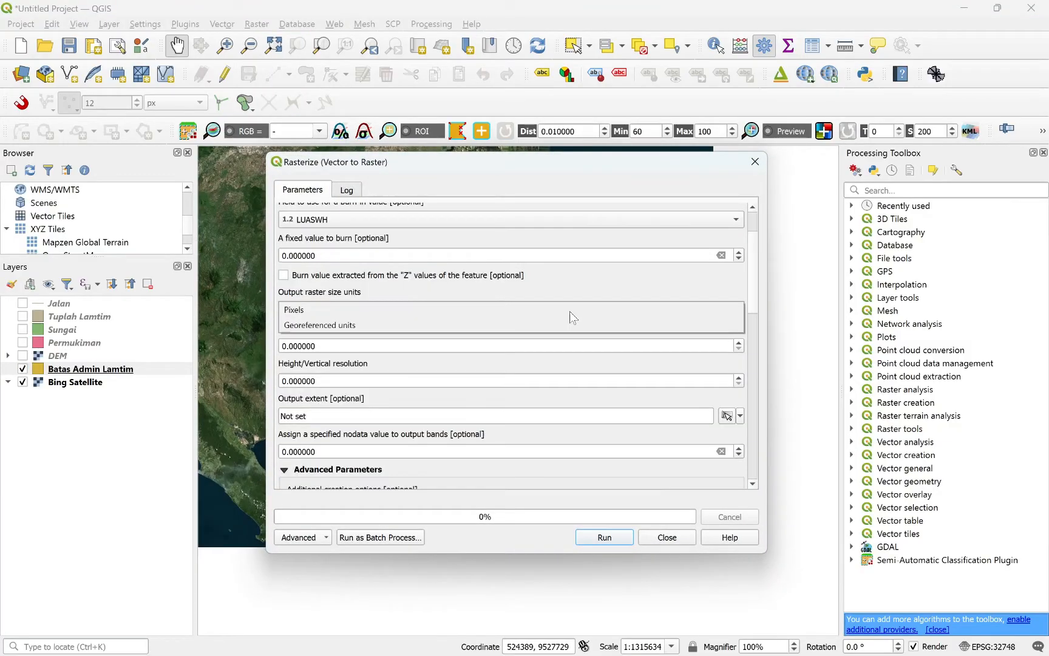
{"action": "left_click", "coordinate": [347, 326]}
{"action": "key", "text": "Tab"}
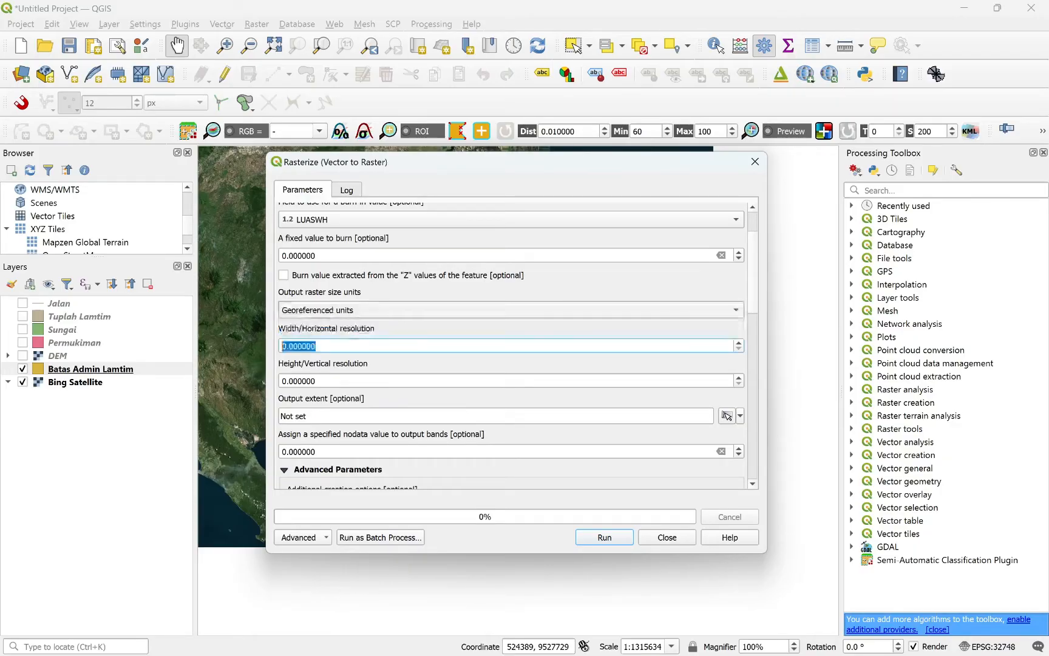
{"action": "type", "text": "10"}
{"action": "key", "text": "Tab"}
{"action": "type", "text": "10"}
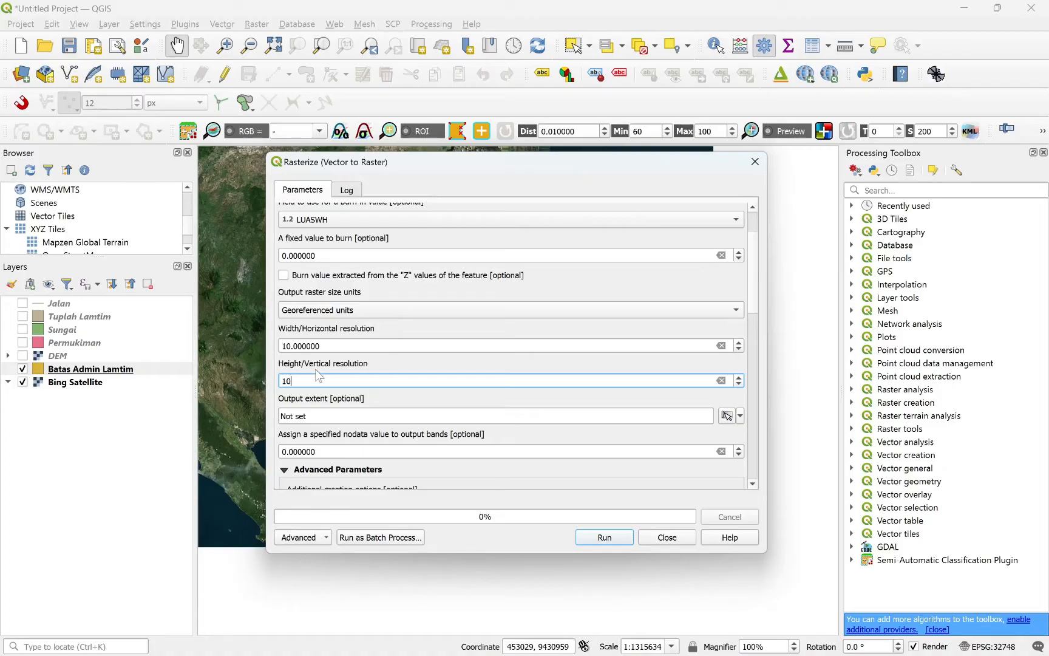
{"action": "key", "text": "Tab"}
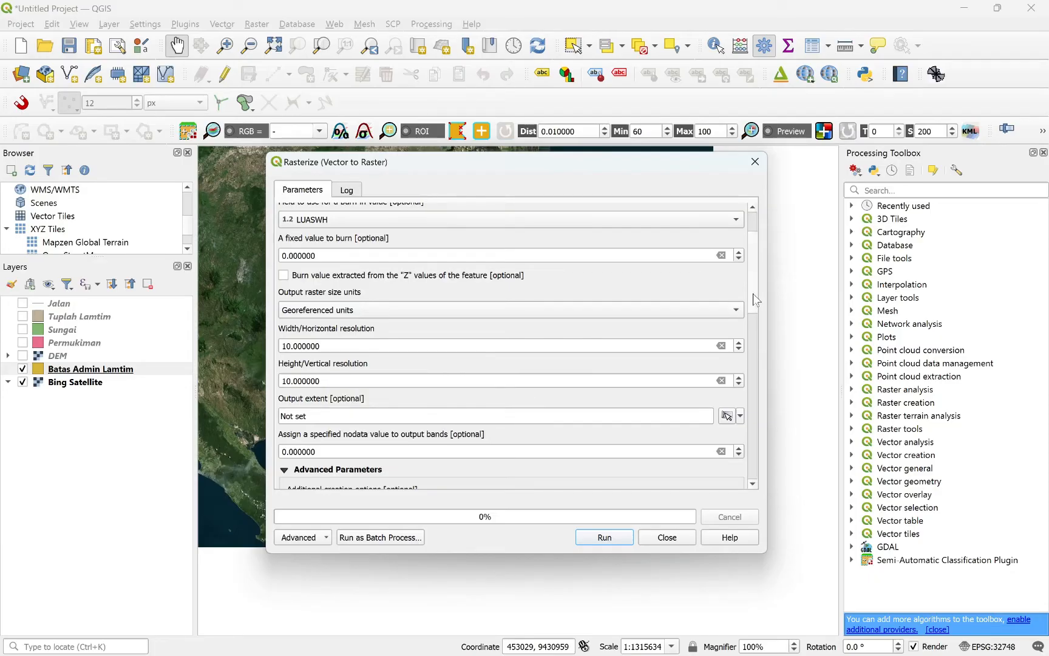
Assign -9999999 as the nodata value for the output bands, run the rasterization and close the dialog.
{"action": "left_click_drag", "start_coordinate": [754, 294], "coordinate": [754, 325]}
{"action": "left_click_drag", "start_coordinate": [321, 360], "coordinate": [282, 360]}
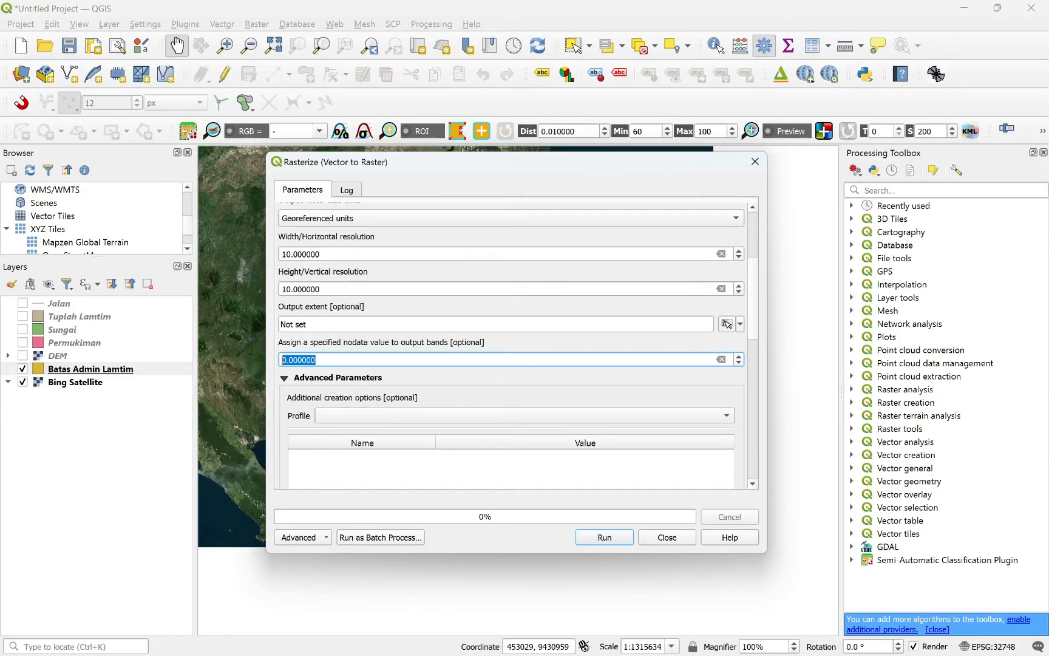
{"action": "type", "text": "-9999999"}
{"action": "scroll", "coordinate": [749, 448], "scroll_direction": "down", "scroll_amount": 5}
{"action": "left_click", "coordinate": [605, 538]}
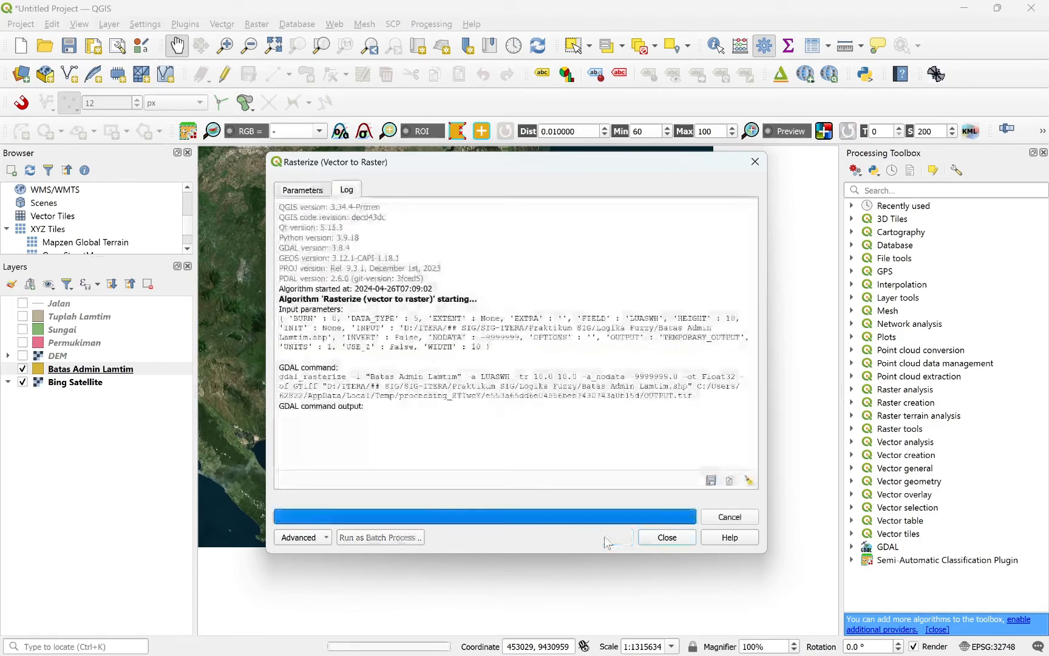
{"action": "left_click", "coordinate": [658, 546]}
Collapse the Rasterized layer's legend and inspect the boundary raster up close on the map.
{"action": "scroll", "coordinate": [525, 335], "scroll_direction": "up", "scroll_amount": 1}
{"action": "scroll", "coordinate": [525, 335], "scroll_direction": "down", "scroll_amount": 1}
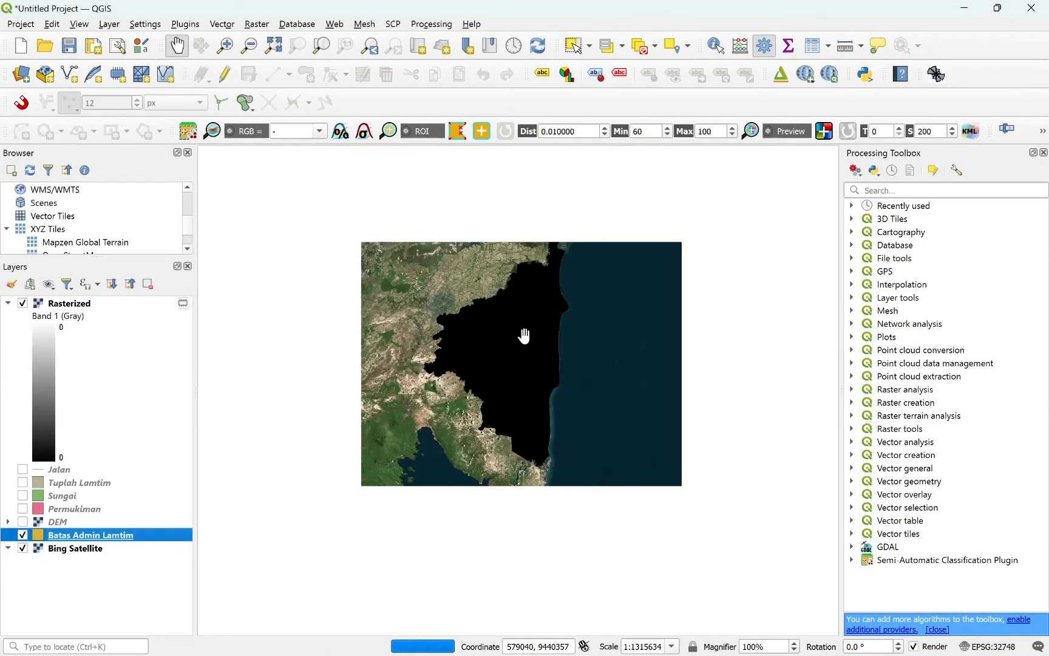
{"action": "left_click", "coordinate": [8, 303]}
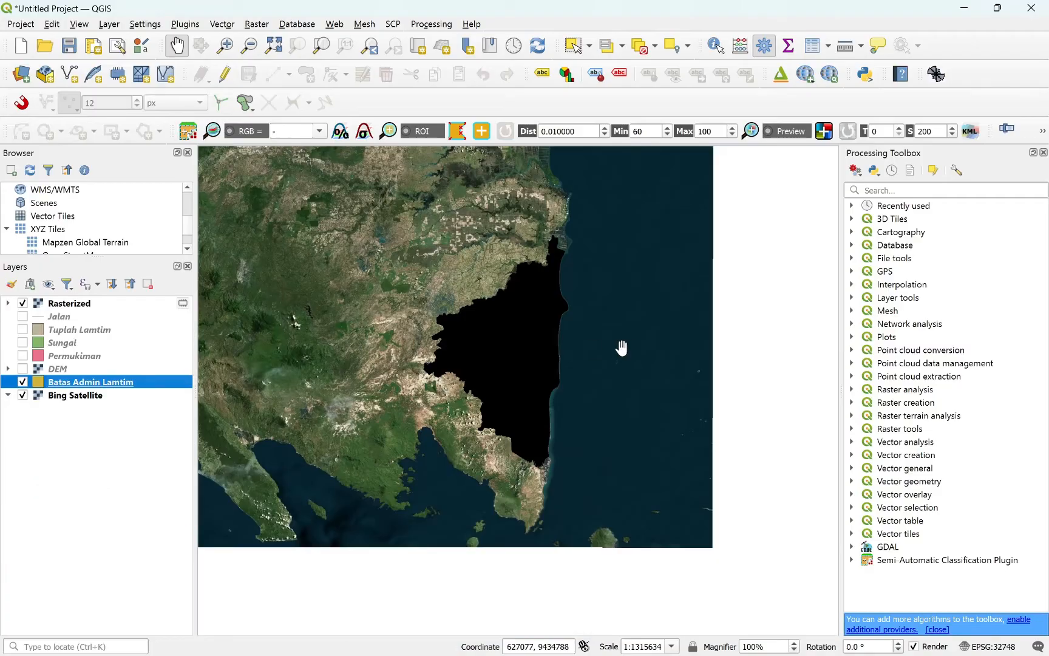
{"action": "scroll", "coordinate": [475, 331], "scroll_direction": "up", "scroll_amount": 2}
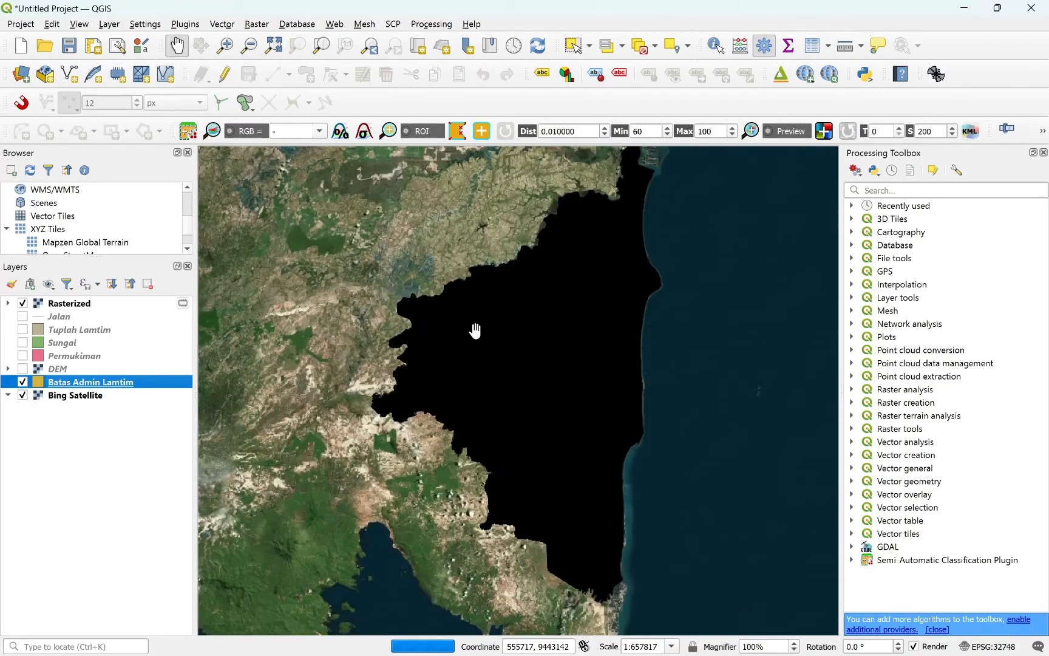
Examine the Rasterized layer's pixel edges against the Batas Admin Lamtim boundary up close.
{"action": "scroll", "coordinate": [370, 395], "scroll_direction": "up", "scroll_amount": 5}
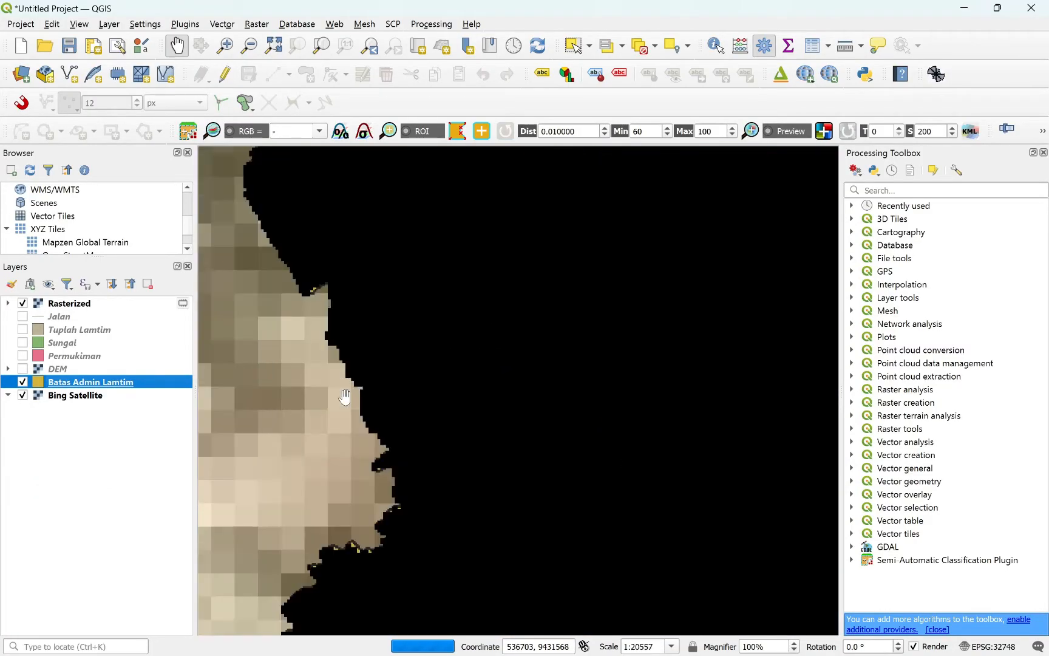
{"action": "scroll", "coordinate": [335, 357], "scroll_direction": "up", "scroll_amount": 2}
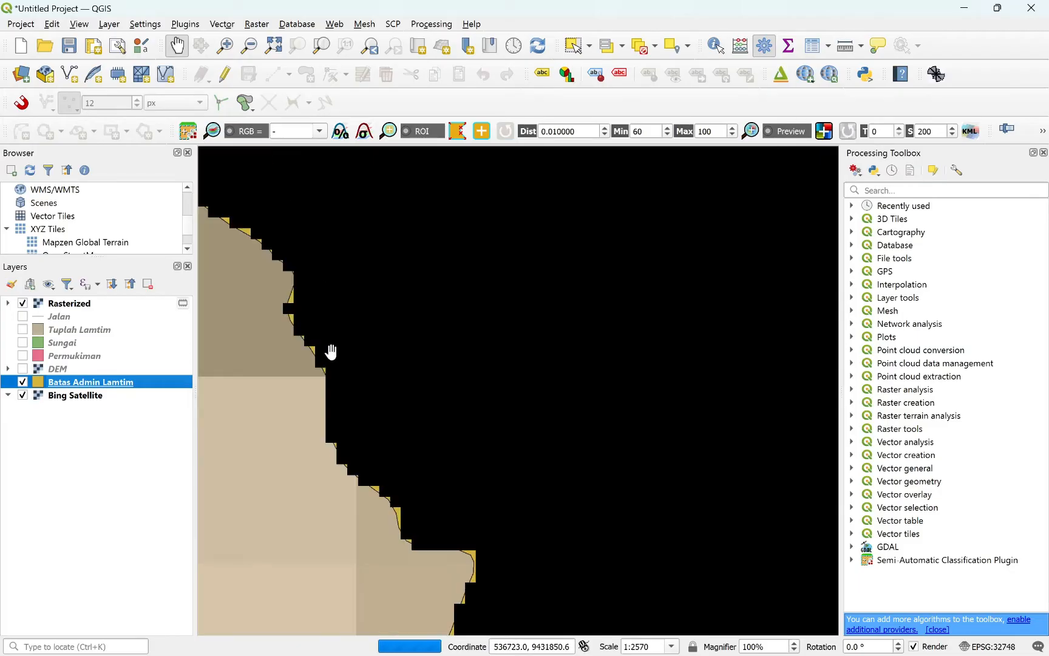
{"action": "scroll", "coordinate": [352, 328], "scroll_direction": "up", "scroll_amount": 1}
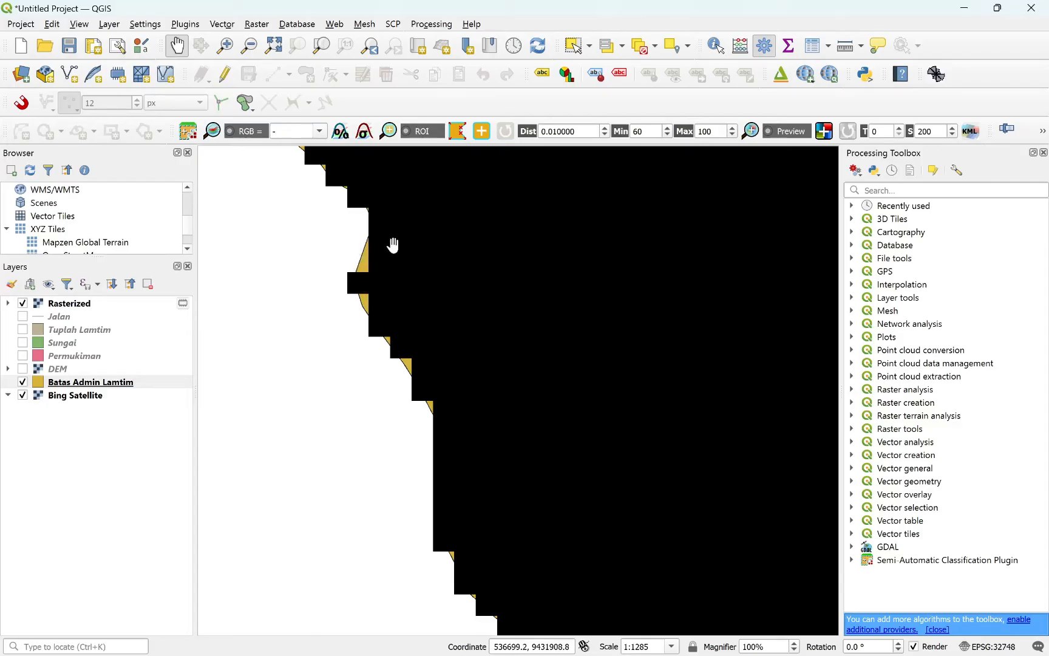
{"action": "left_click_drag", "start_coordinate": [391, 243], "coordinate": [435, 348]}
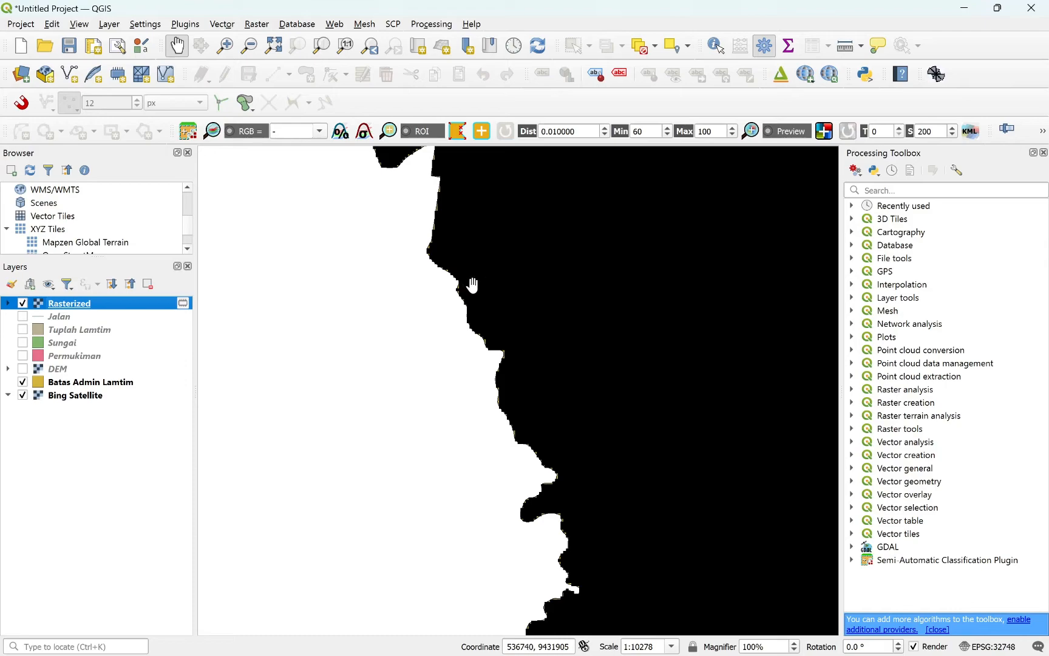
{"action": "scroll", "coordinate": [473, 285], "scroll_direction": "up", "scroll_amount": 2}
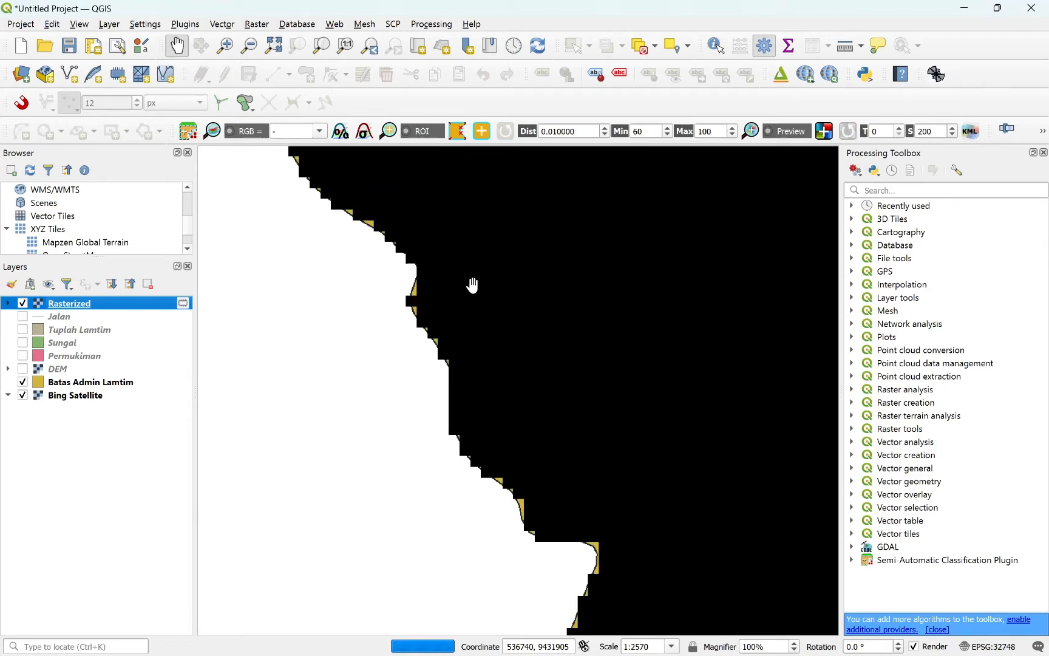
{"action": "scroll", "coordinate": [437, 270], "scroll_direction": "up", "scroll_amount": 1}
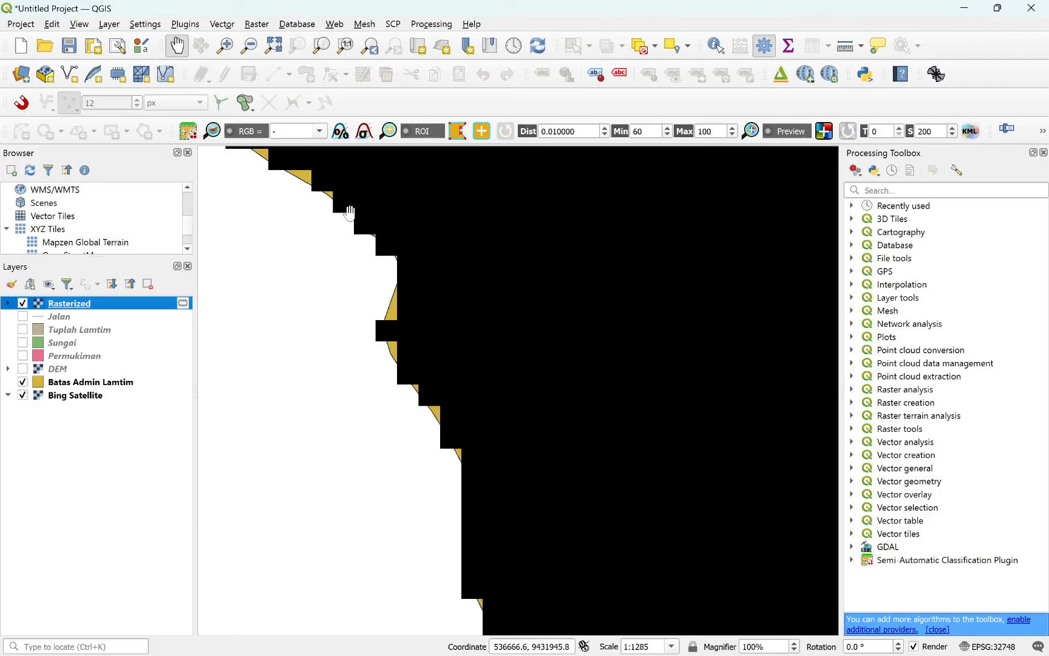
Polygonize band 1 of the Rasterized layer into a temporary vector layer with a DN field, and close the dialog.
{"action": "left_click", "coordinate": [257, 25]}
{"action": "mouse_move", "coordinate": [320, 132]}
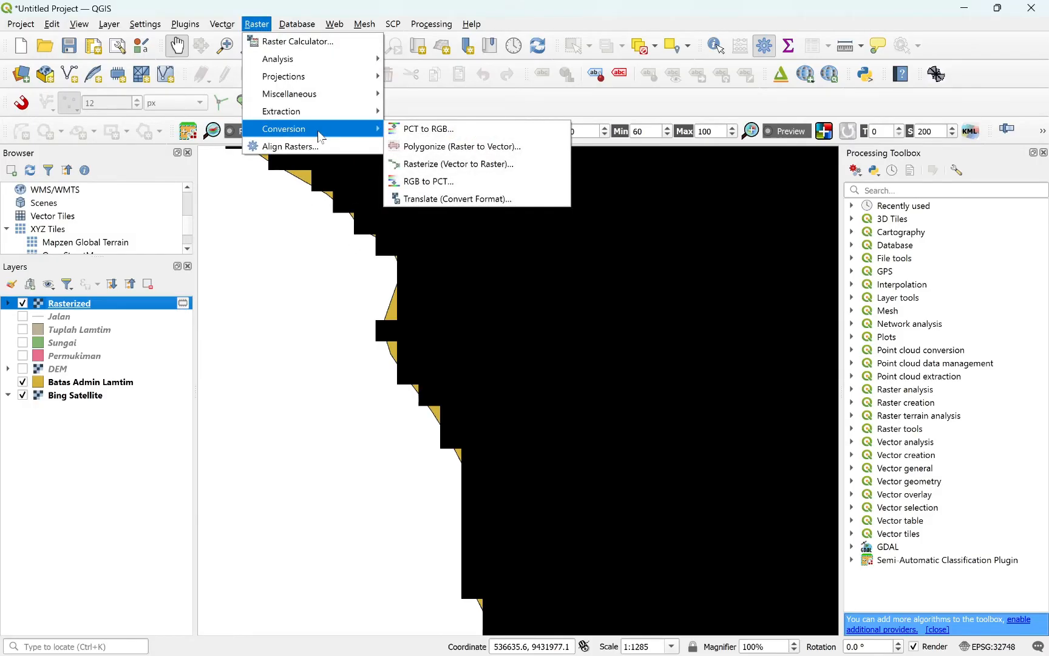
{"action": "left_click", "coordinate": [423, 152]}
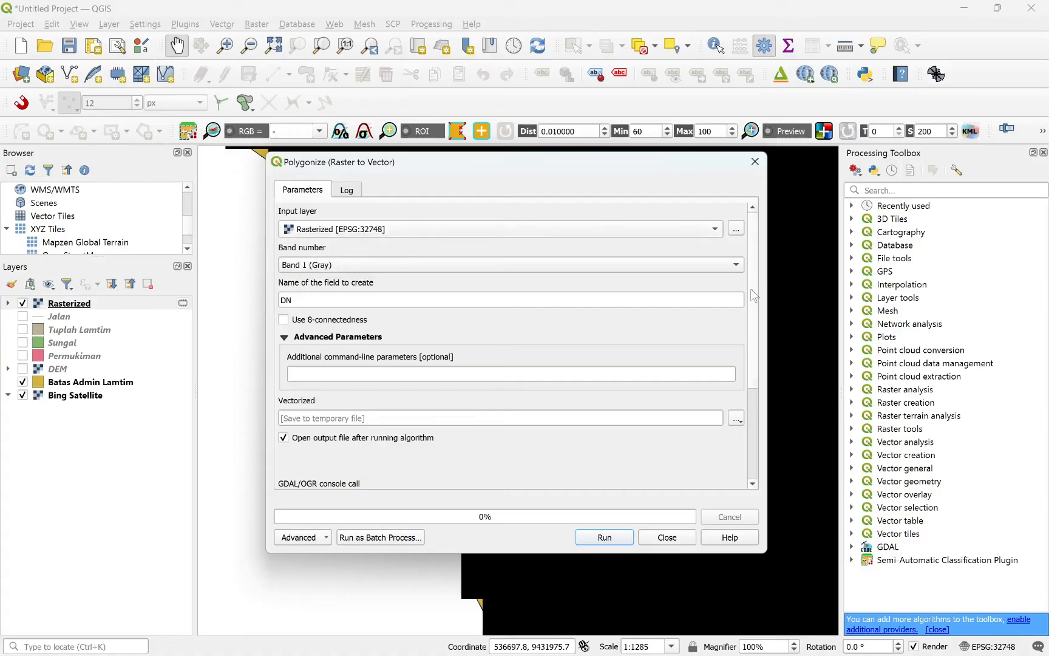
{"action": "scroll", "coordinate": [754, 295], "scroll_direction": "down", "scroll_amount": 5}
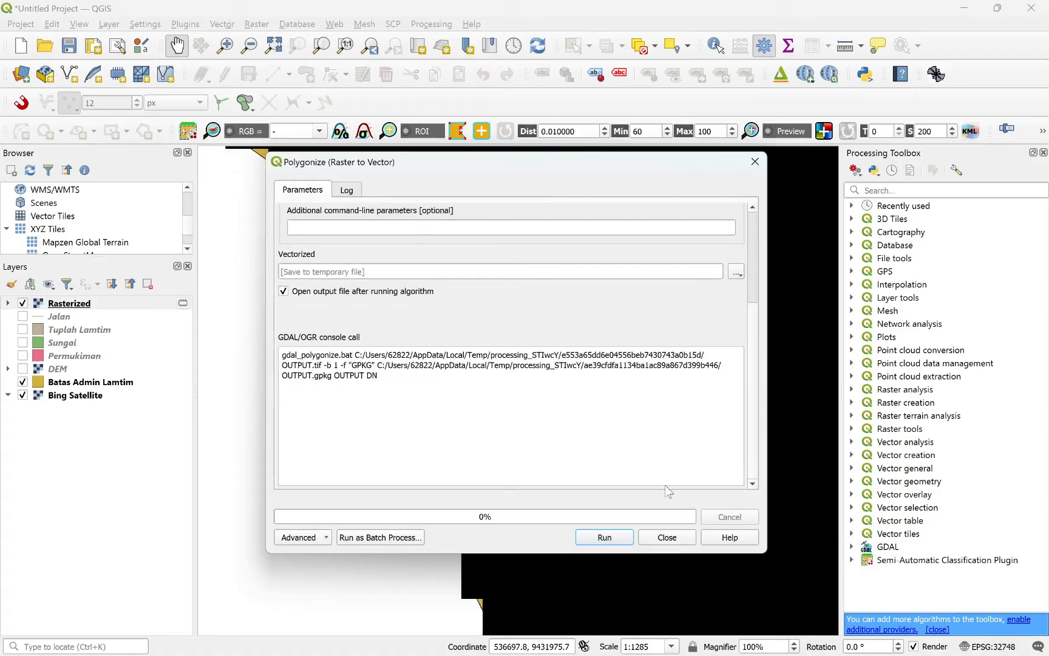
{"action": "left_click", "coordinate": [604, 537]}
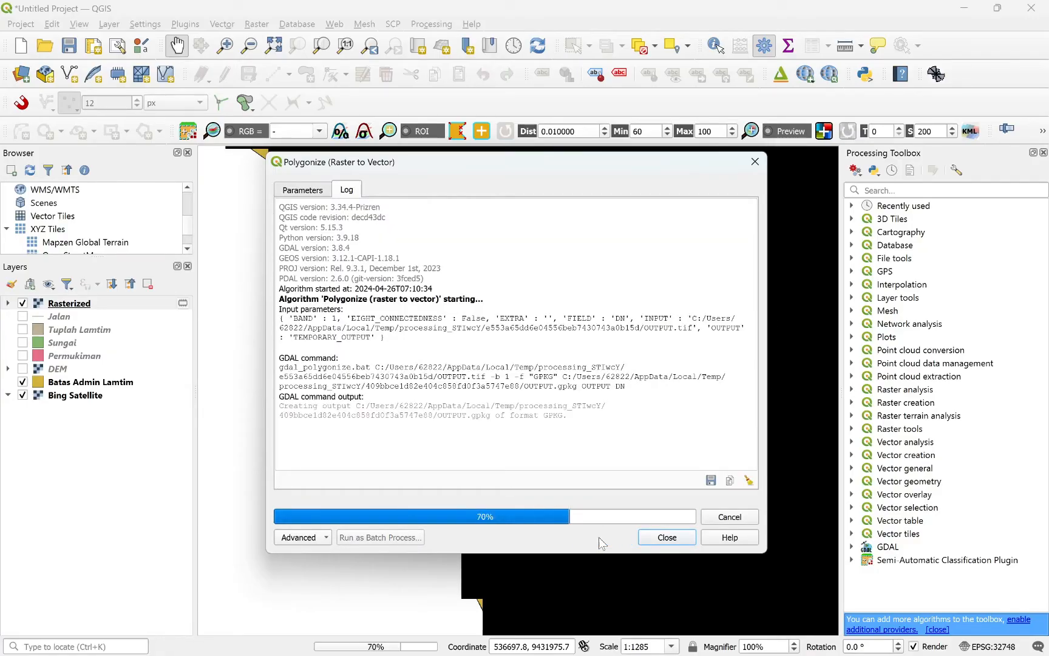
{"action": "left_click", "coordinate": [666, 537]}
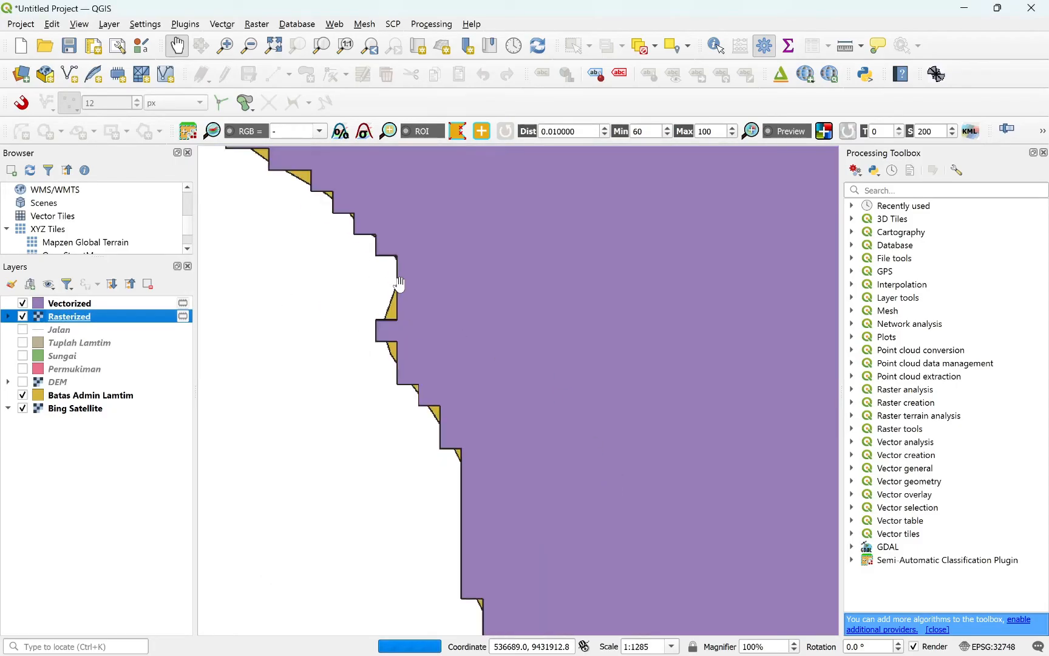
Hide the Rasterized layer and compare the Vectorized polygon's edge with the original Batas Admin Lamtim boundary.
{"action": "left_click", "coordinate": [55, 306]}
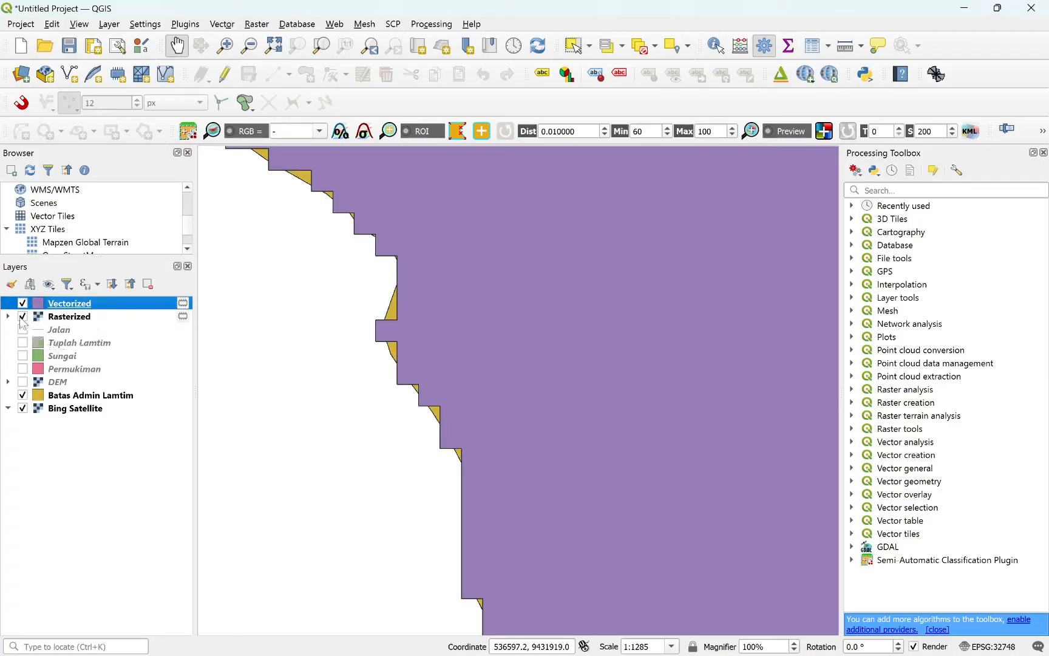
{"action": "left_click", "coordinate": [22, 316]}
{"action": "left_click", "coordinate": [23, 304]}
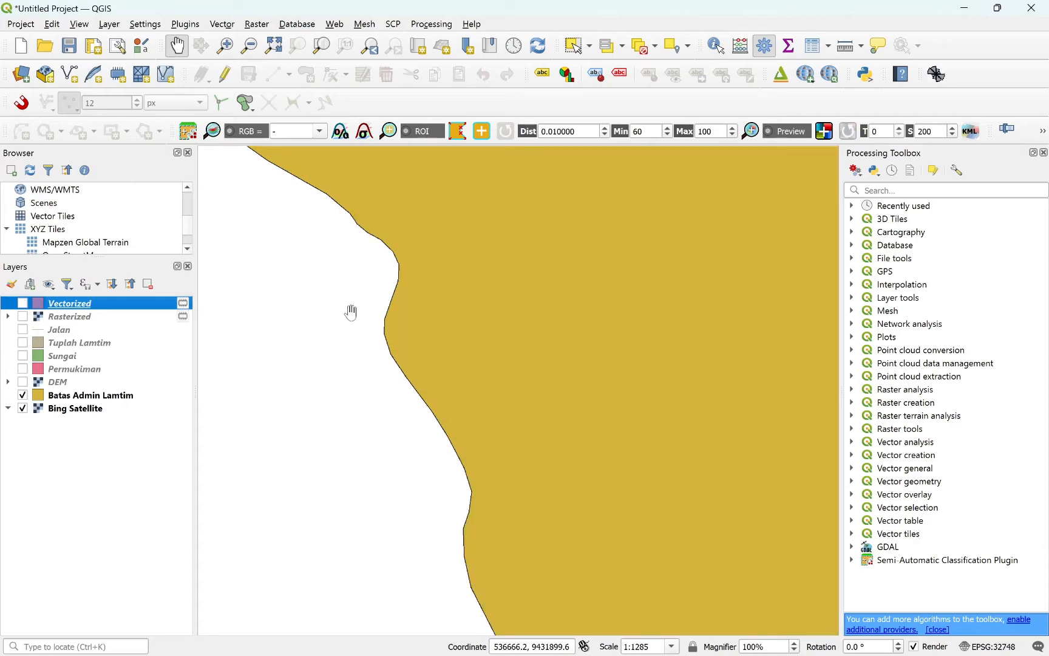
{"action": "left_click", "coordinate": [22, 303]}
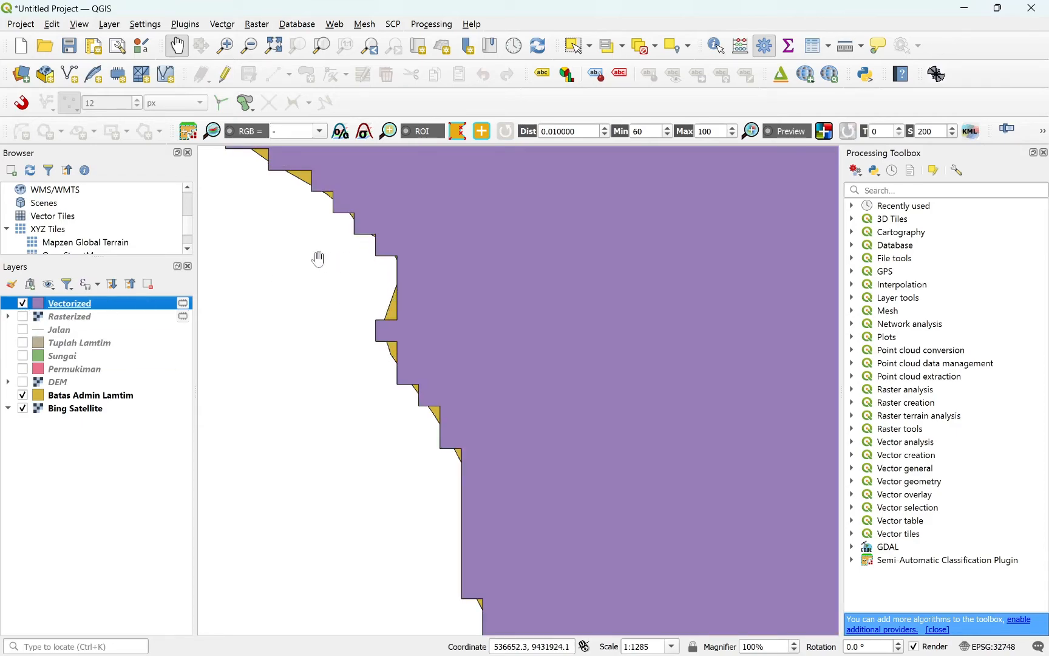
{"action": "left_click_drag", "start_coordinate": [311, 253], "coordinate": [380, 374]}
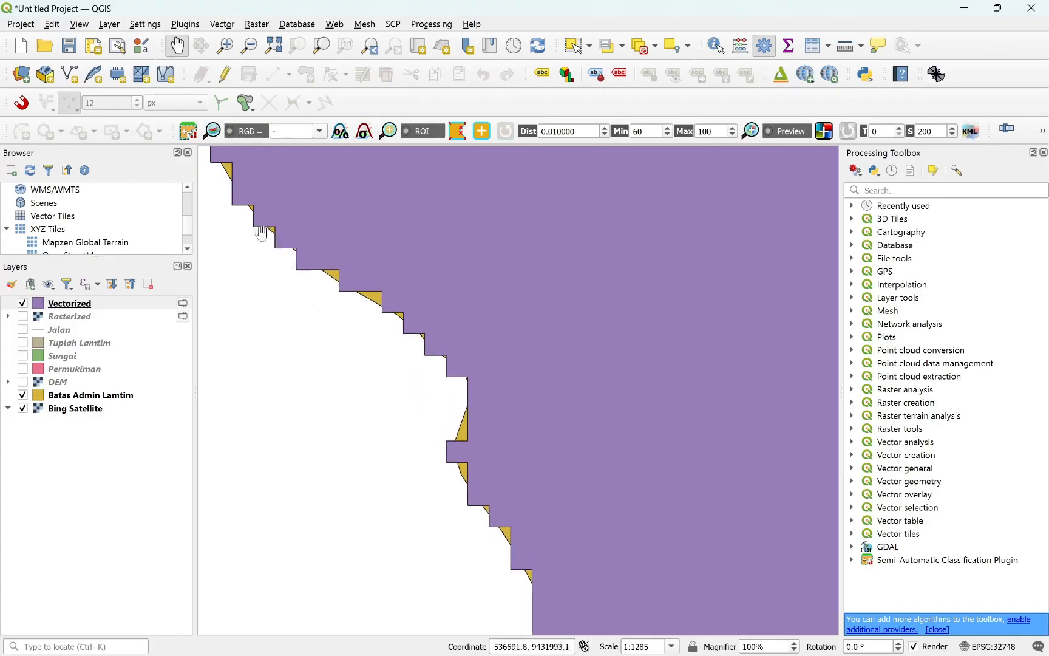
{"action": "left_click_drag", "start_coordinate": [261, 236], "coordinate": [362, 317]}
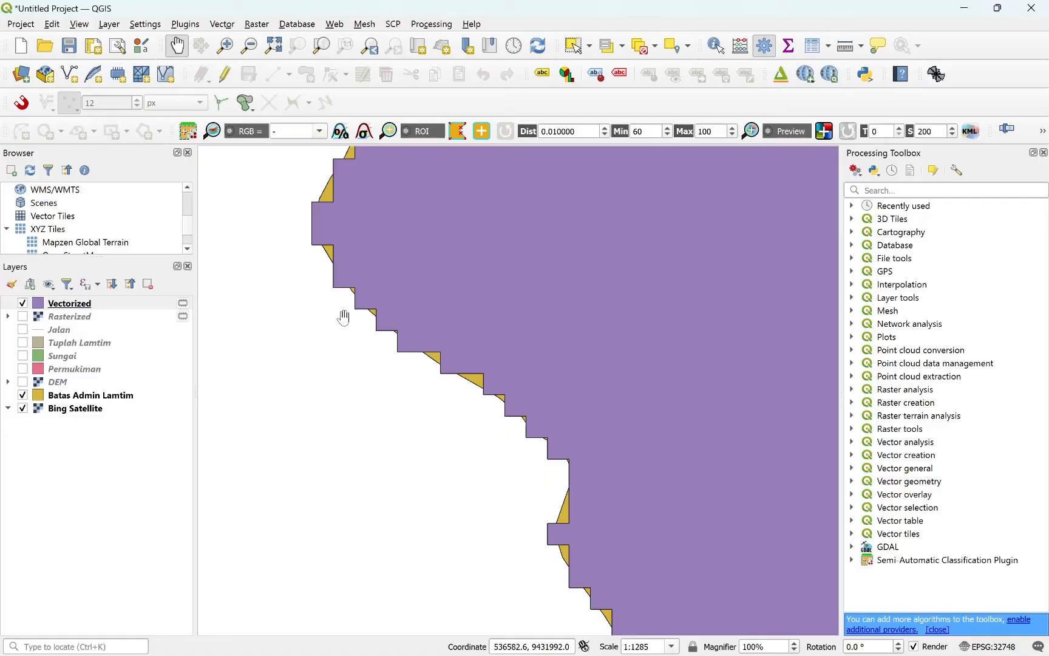
Remove the Rasterized layer and place the Vectorized layer directly above Batas Admin Lamtim.
{"action": "left_click", "coordinate": [101, 317]}
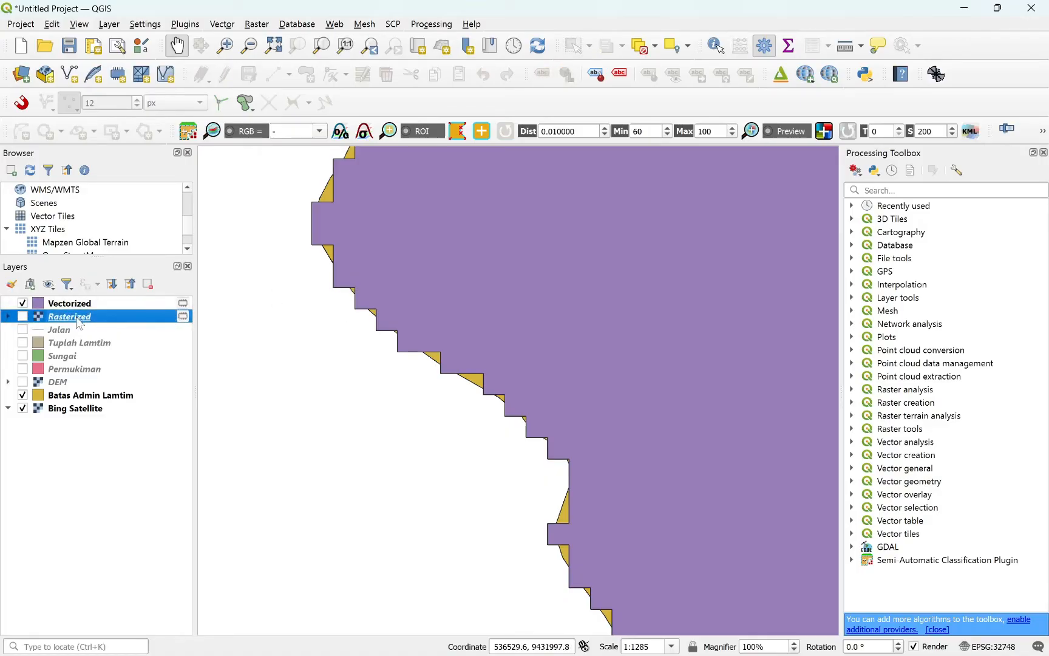
{"action": "left_click_drag", "start_coordinate": [72, 304], "coordinate": [86, 374]}
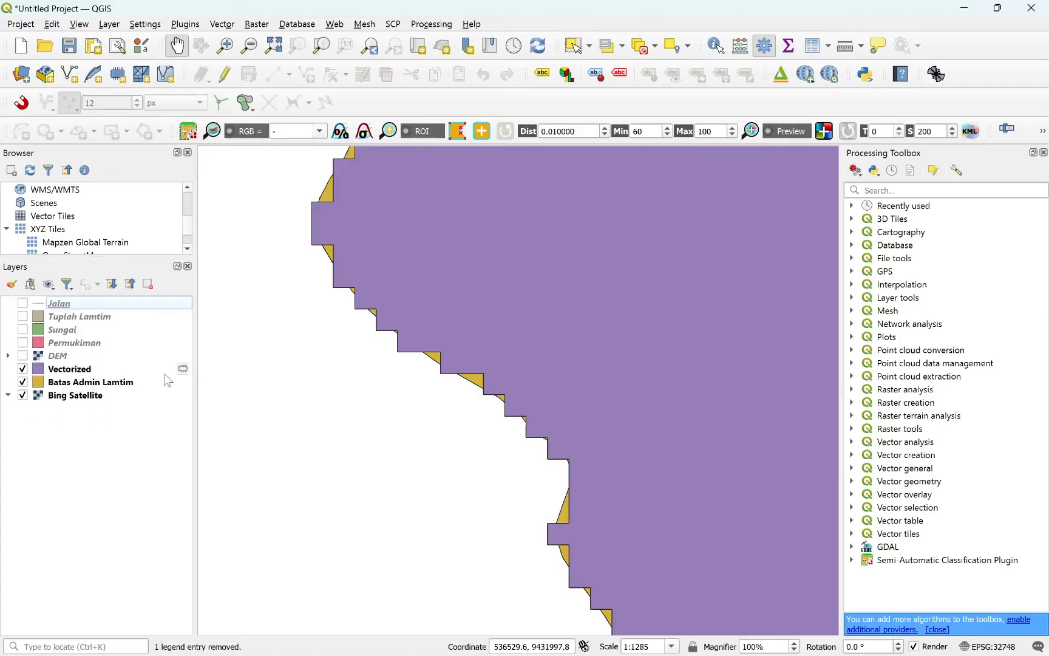
Save the temporary Vectorized layer as the ESRI Shapefile Batas Admin Lamtim pixelize.shp in the Logika Fuzzy\new folder.
{"action": "mouse_move", "coordinate": [184, 374]}
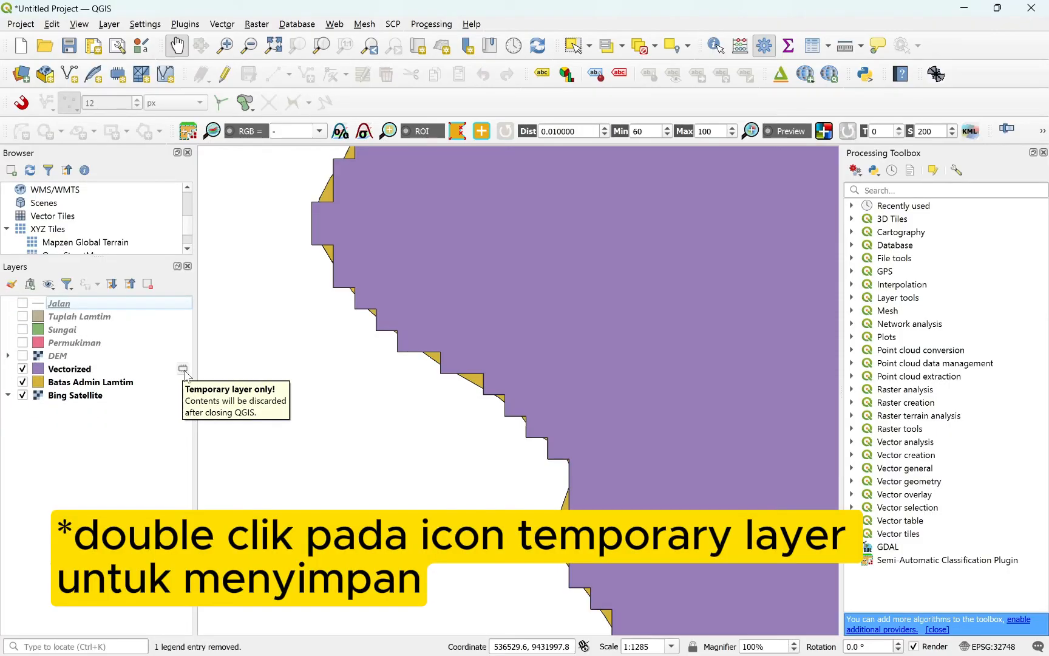
{"action": "double_click", "coordinate": [183, 370]}
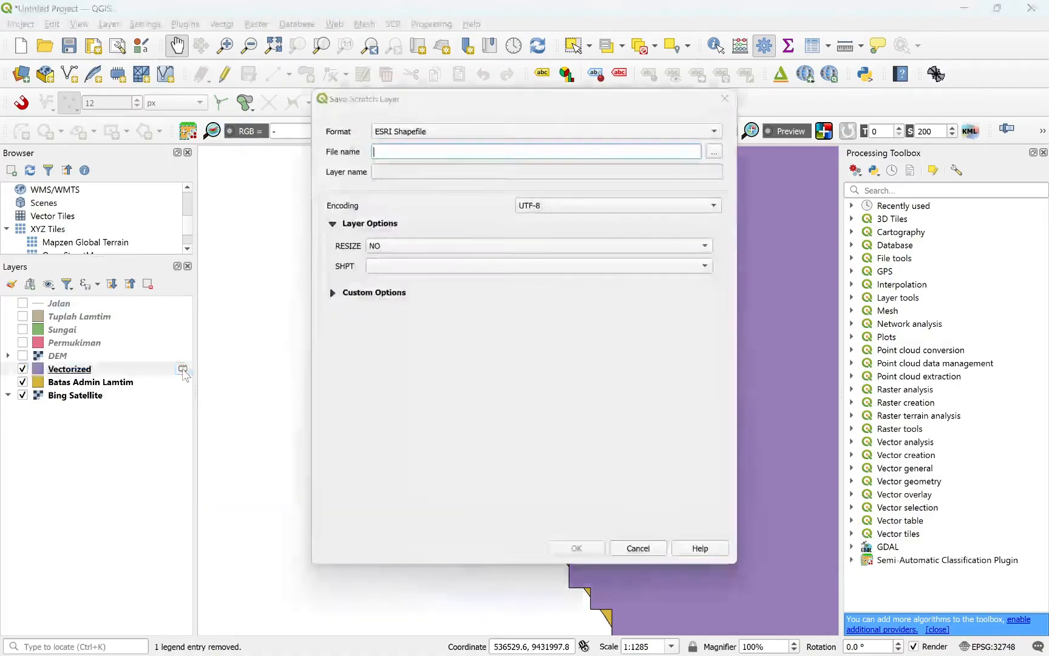
{"action": "left_click", "coordinate": [717, 150]}
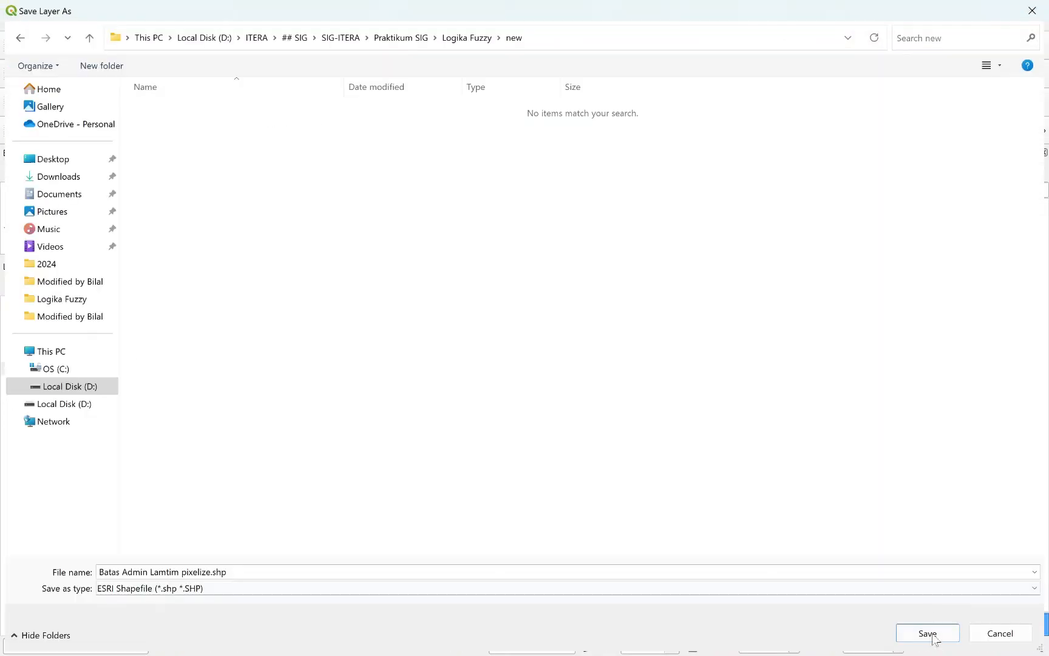
{"action": "left_click", "coordinate": [929, 637]}
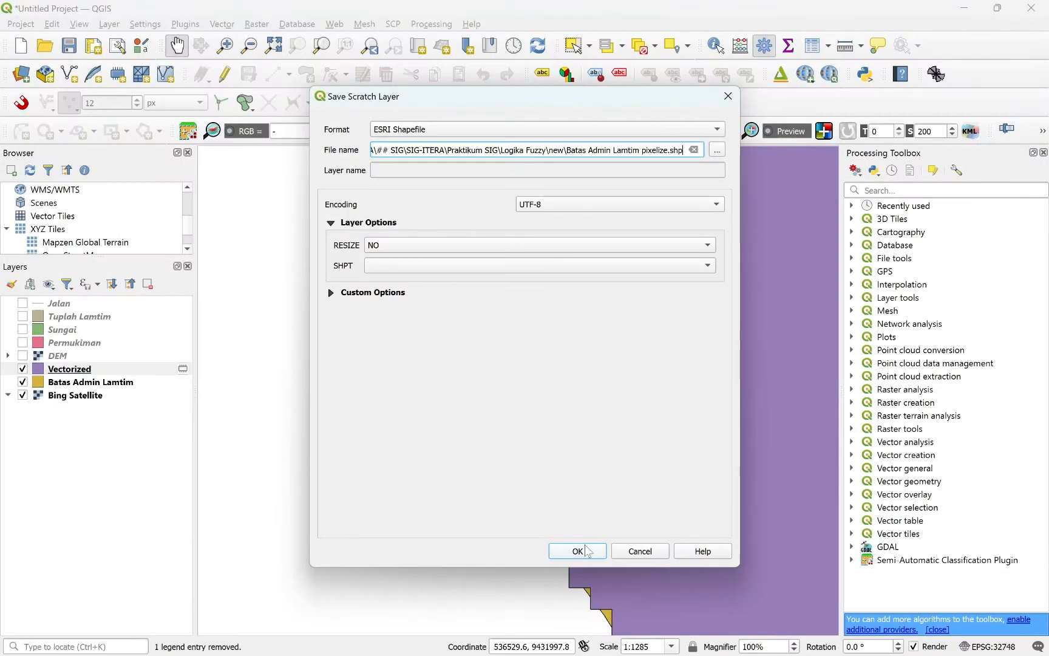
{"action": "left_click", "coordinate": [578, 551]}
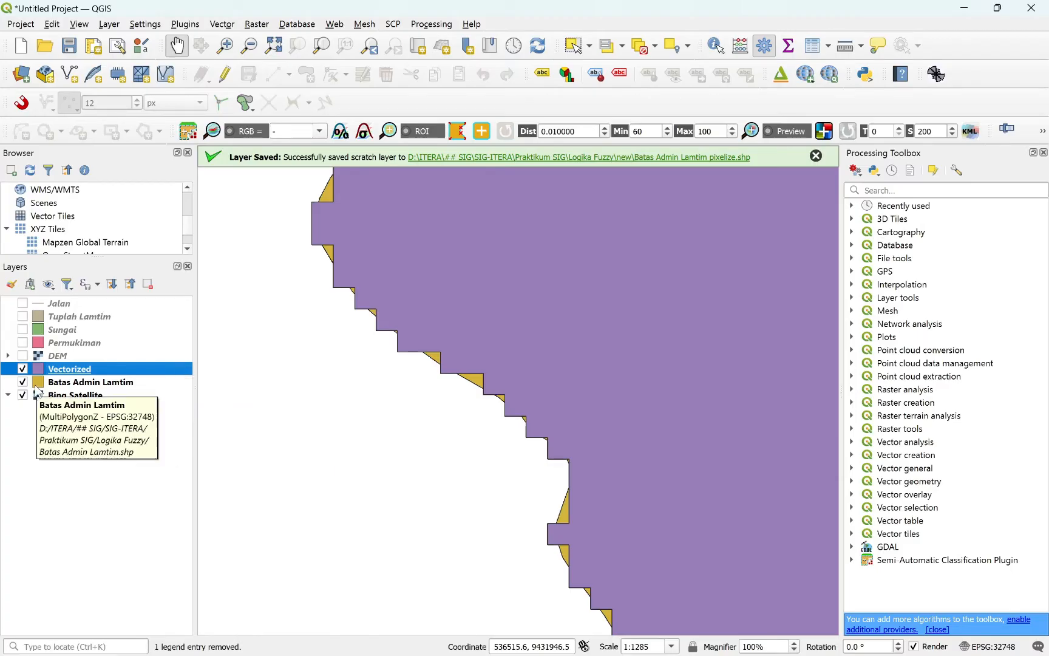
Rename the Vectorized layer as Batas Admin Lampung Pixel.
{"action": "left_click", "coordinate": [79, 370]}
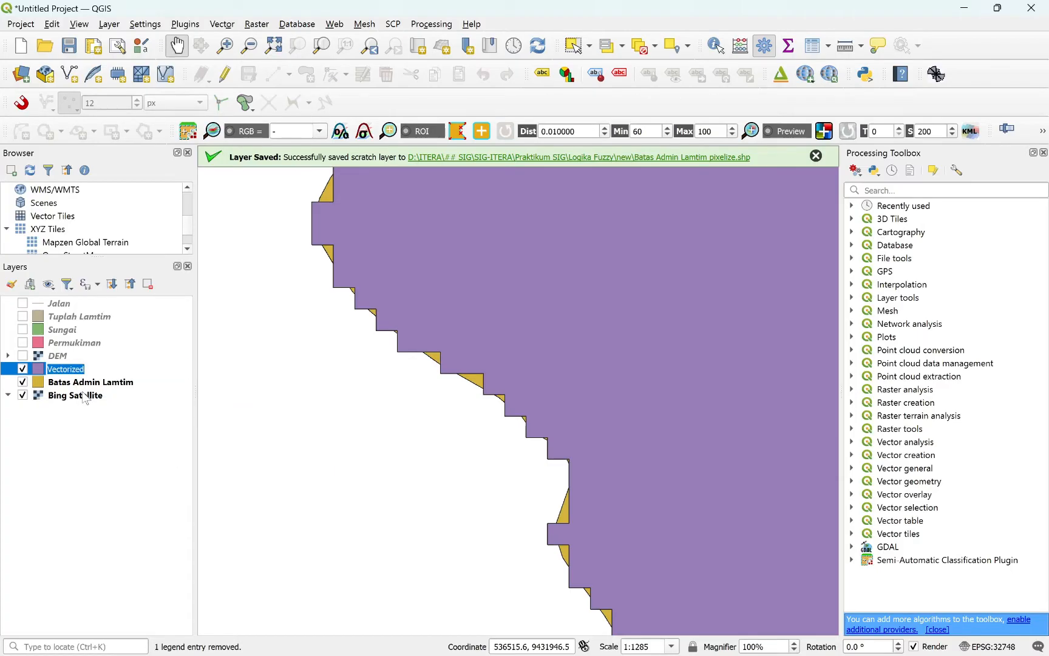
{"action": "type", "text": "Batas Admin Lampung Pixel"}
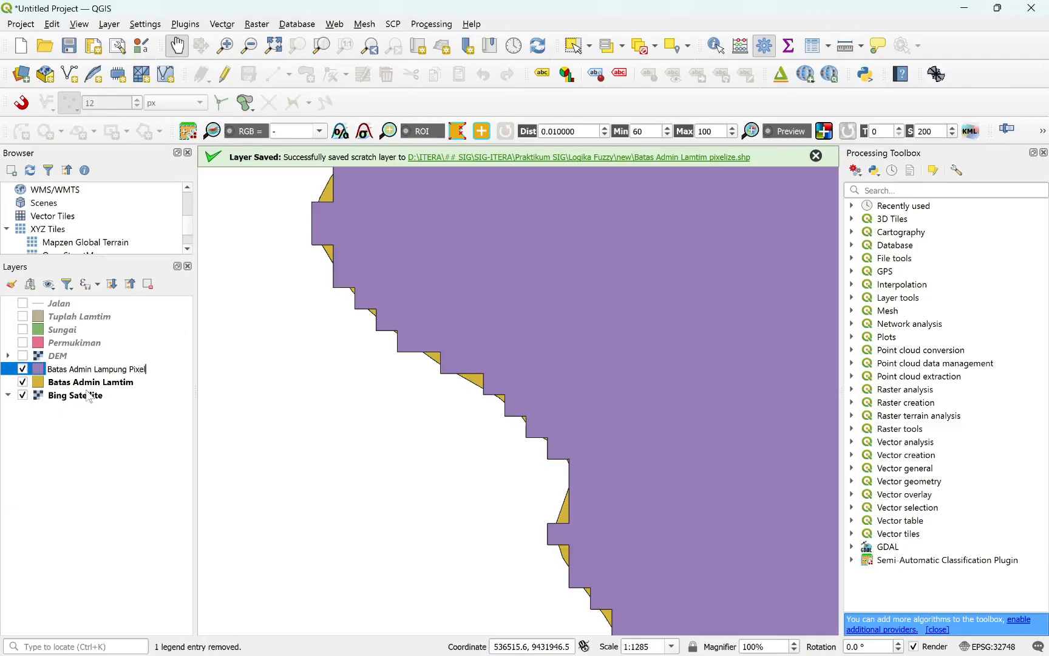
{"action": "key", "text": "Return"}
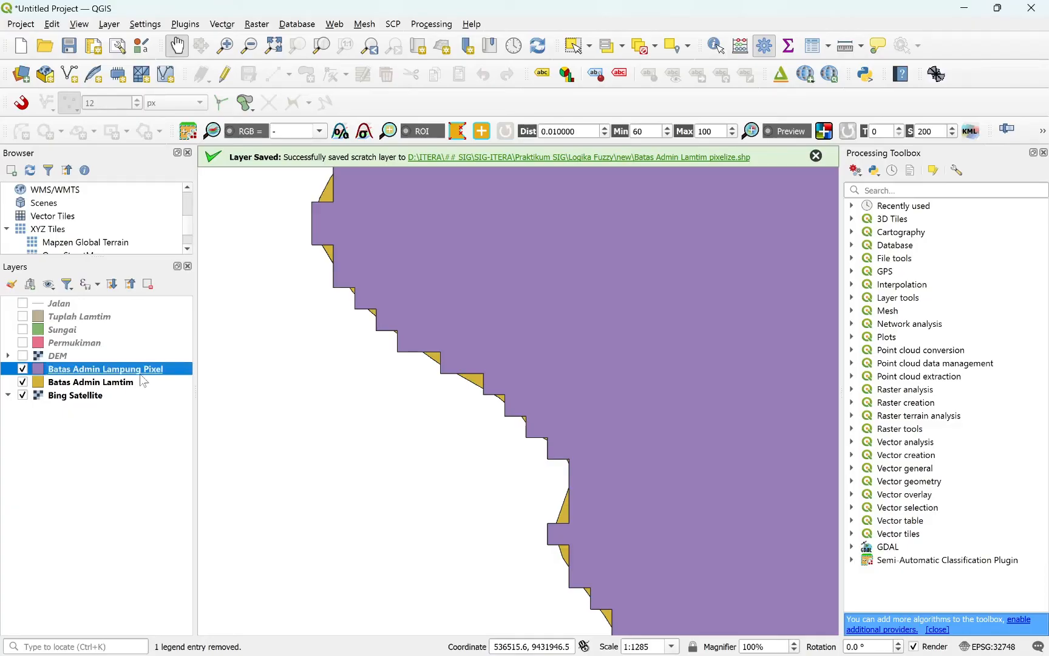
Remove the original Batas Admin Lamtim layer from the project.
{"action": "left_click", "coordinate": [66, 385]}
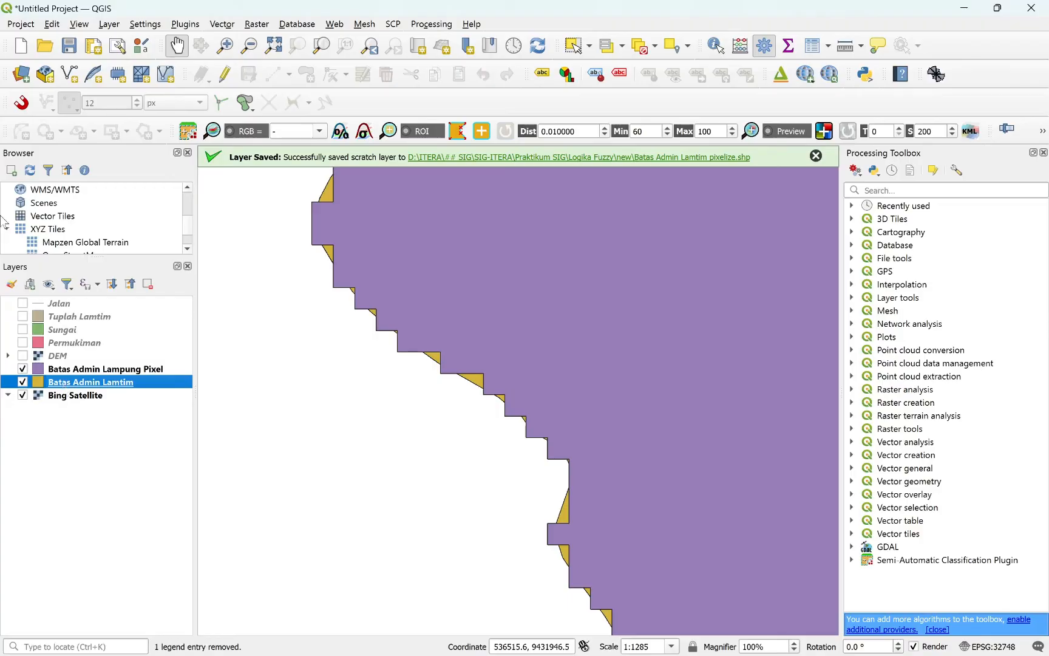
{"action": "key", "text": "ctrl+d"}
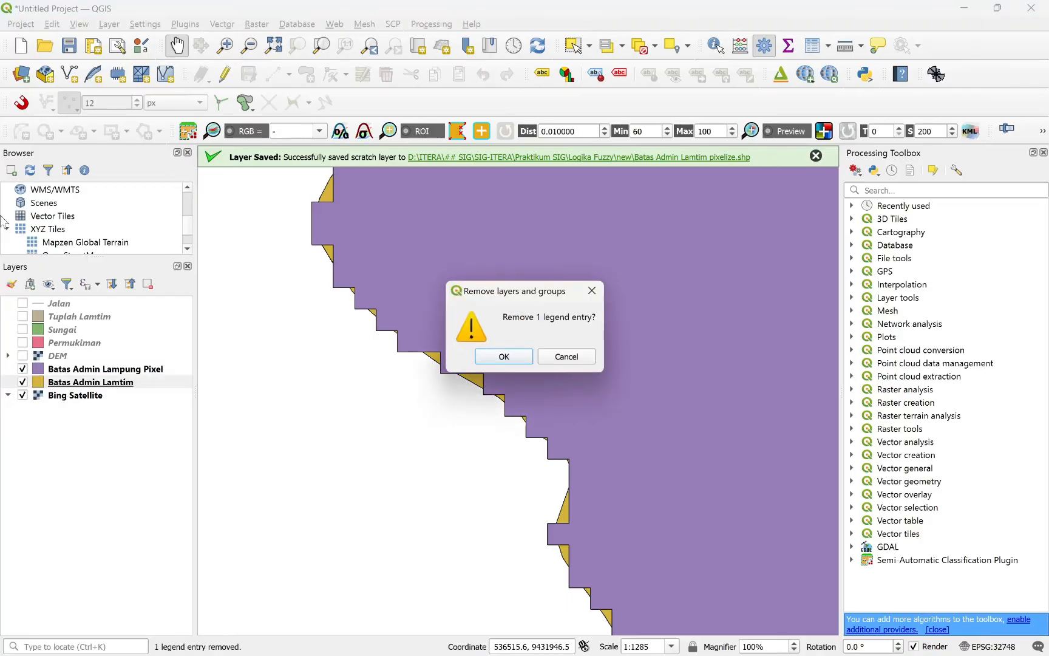
{"action": "key", "text": "Return"}
Show the DEM layer and place Batas Admin Lampung Pixel directly above it in the layer order.
{"action": "scroll", "coordinate": [512, 323], "scroll_direction": "down", "scroll_amount": 7}
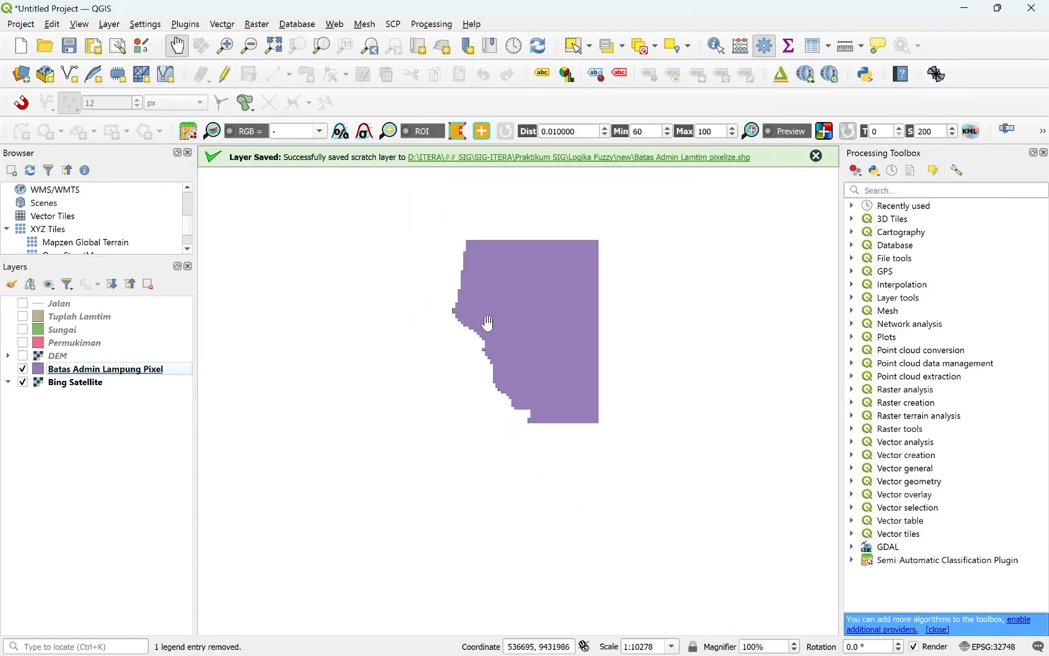
{"action": "scroll", "coordinate": [512, 324], "scroll_direction": "up", "scroll_amount": 3}
{"action": "scroll", "coordinate": [516, 322], "scroll_direction": "down", "scroll_amount": 2}
{"action": "scroll", "coordinate": [514, 319], "scroll_direction": "up", "scroll_amount": 2}
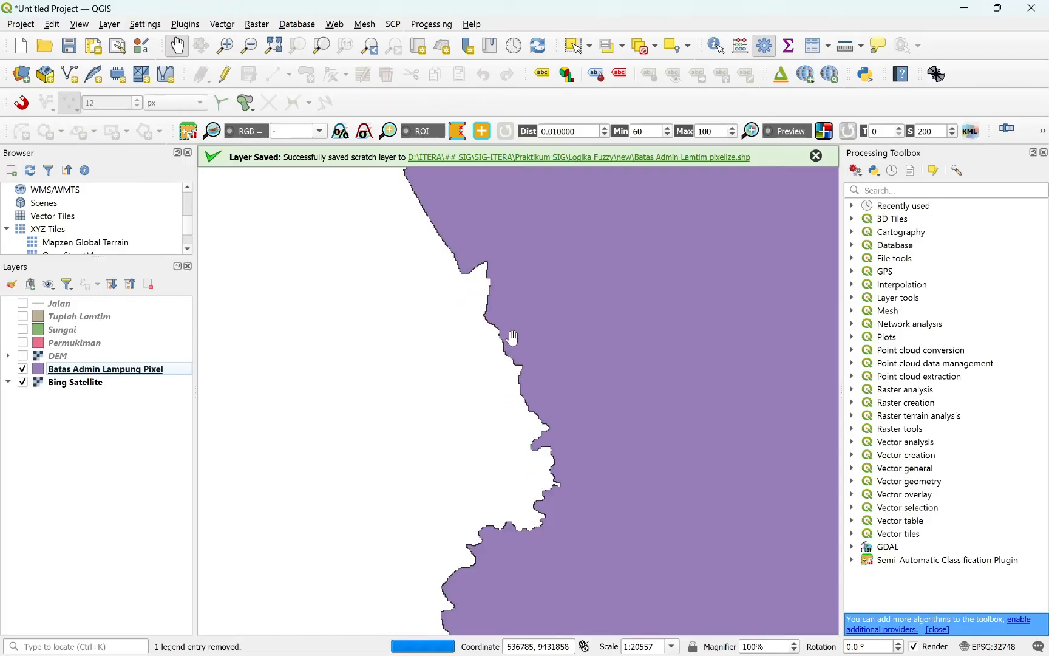
{"action": "scroll", "coordinate": [540, 305], "scroll_direction": "down", "scroll_amount": 6}
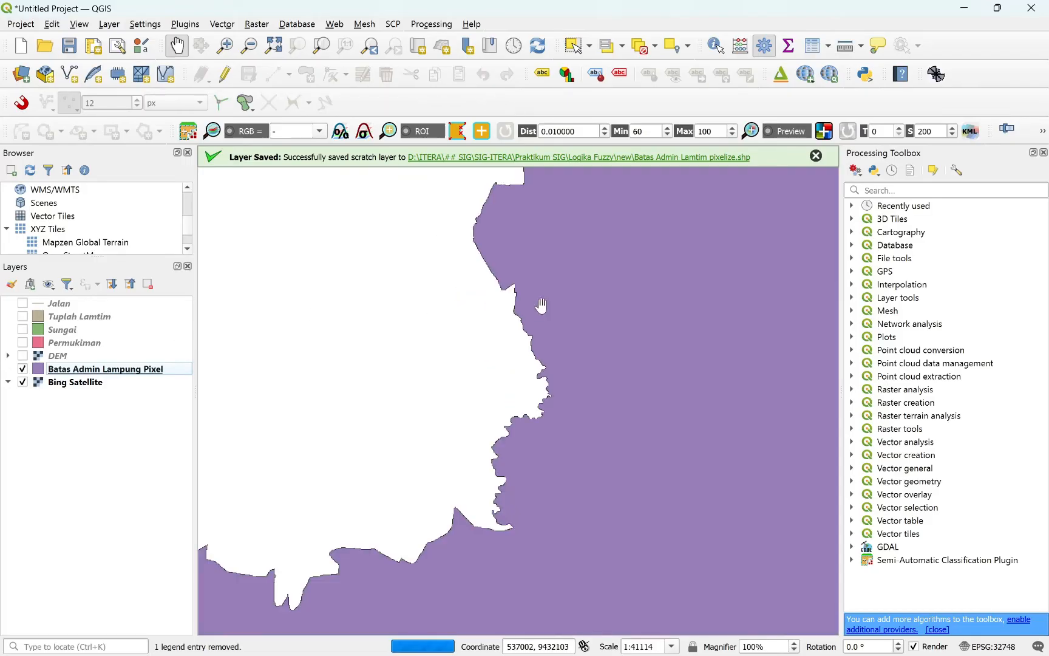
{"action": "left_click_drag", "start_coordinate": [698, 280], "coordinate": [581, 328]}
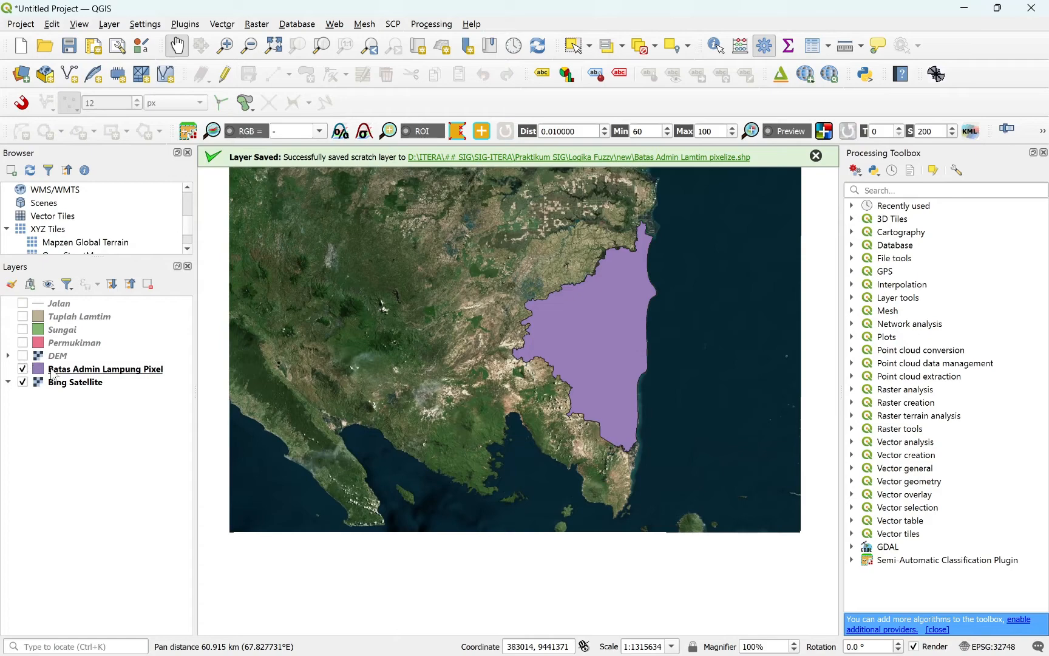
{"action": "left_click", "coordinate": [23, 355]}
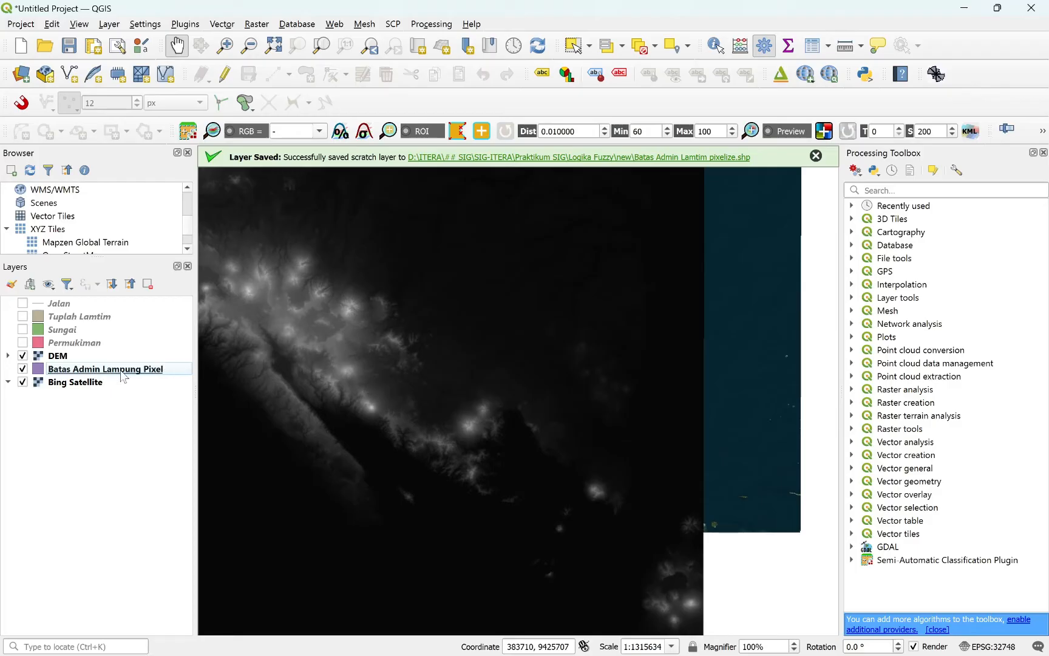
{"action": "left_click_drag", "start_coordinate": [64, 374], "coordinate": [71, 356]}
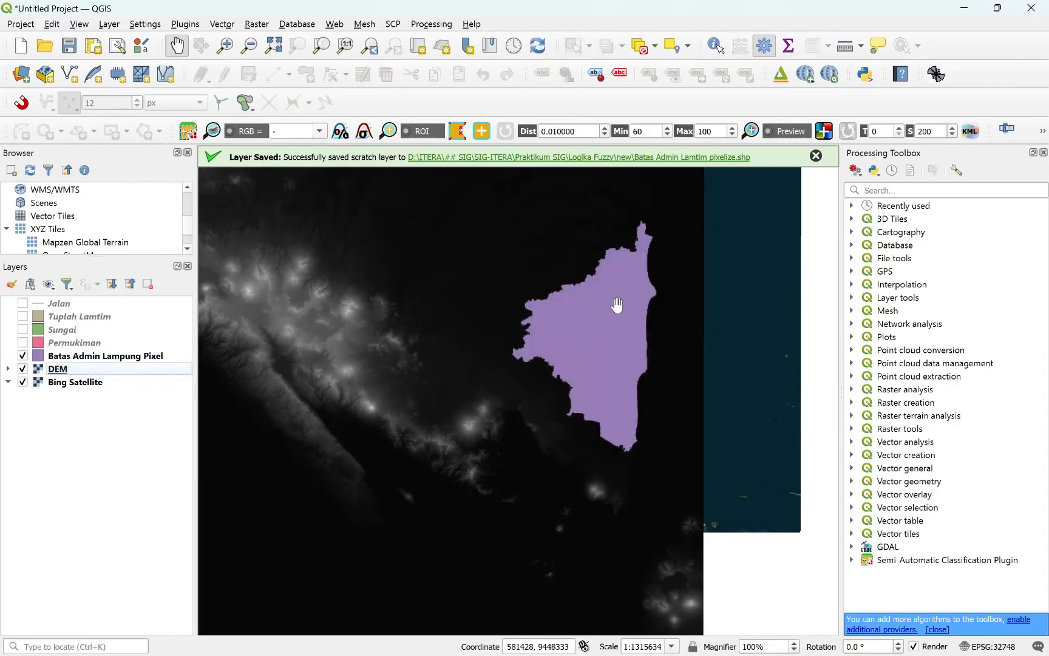
Clip the DEM raster by the Batas Admin Lampung Pixel mask layer into a temporary output.
{"action": "left_click", "coordinate": [261, 27]}
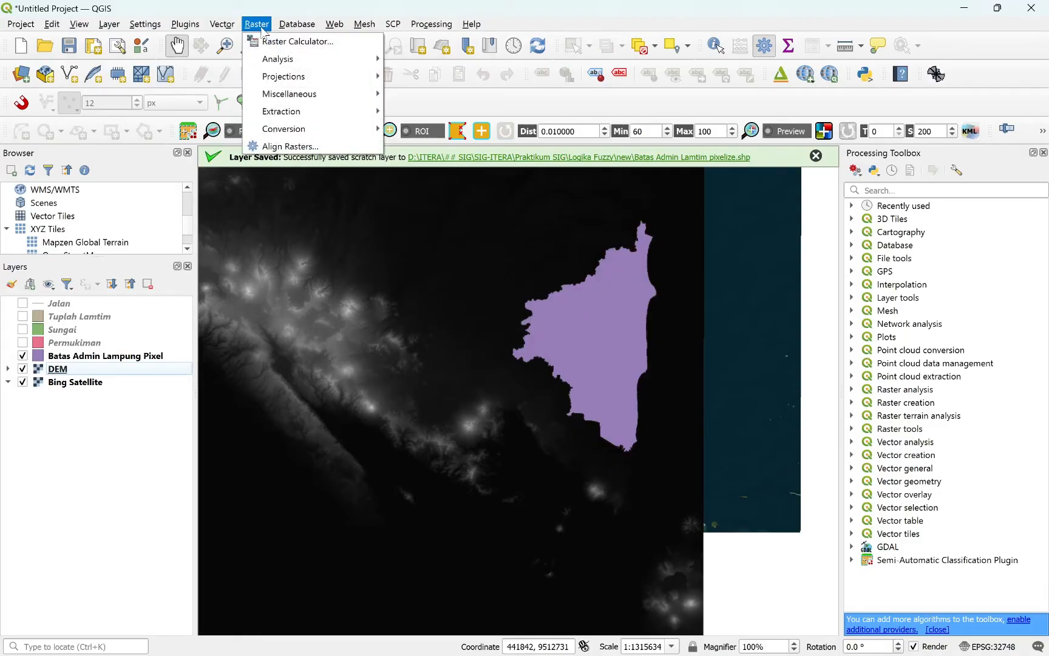
{"action": "mouse_move", "coordinate": [298, 111]}
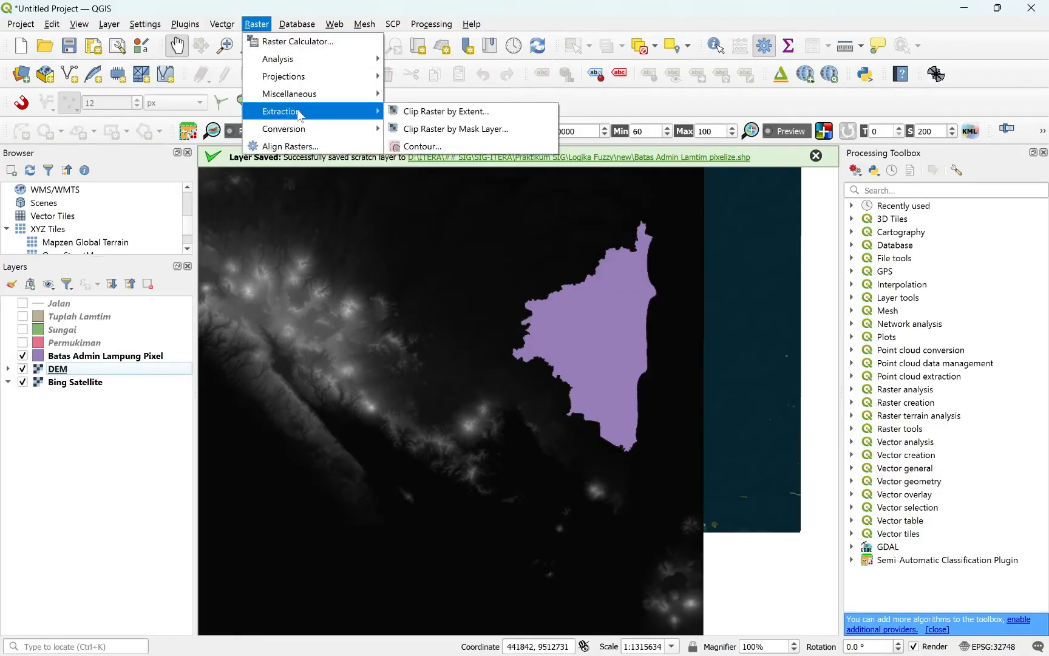
{"action": "left_click", "coordinate": [413, 130]}
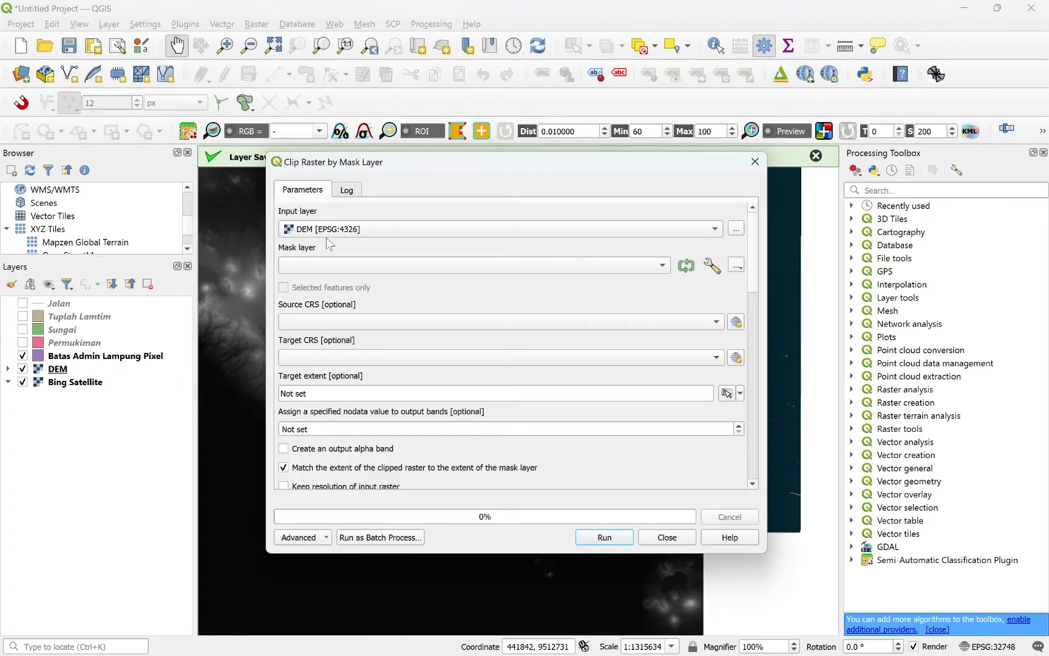
{"action": "left_click", "coordinate": [311, 267]}
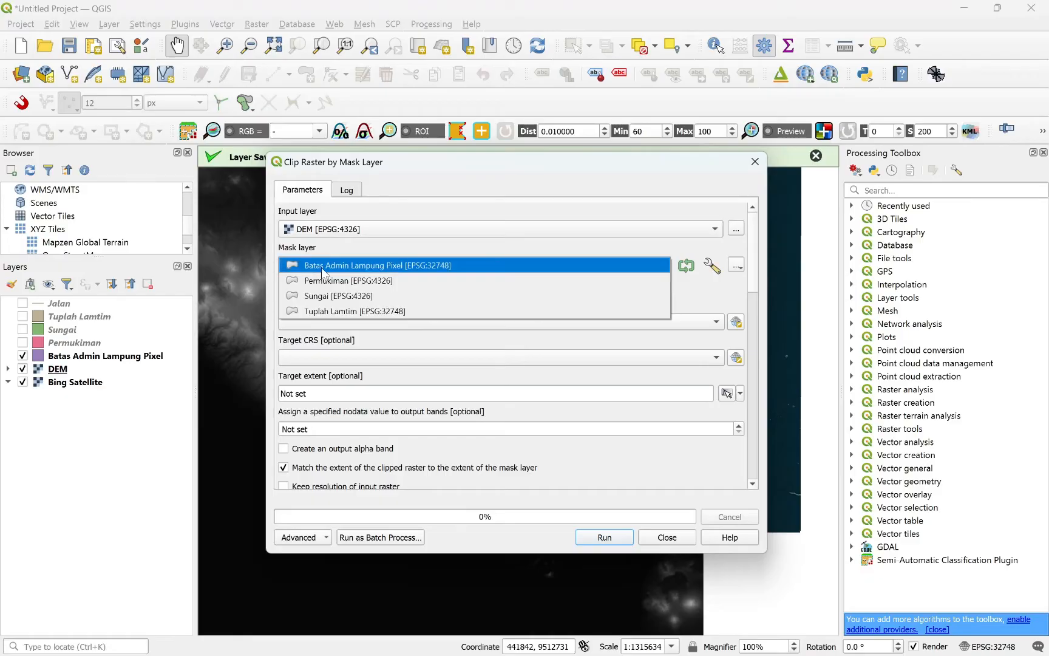
{"action": "left_click", "coordinate": [323, 267]}
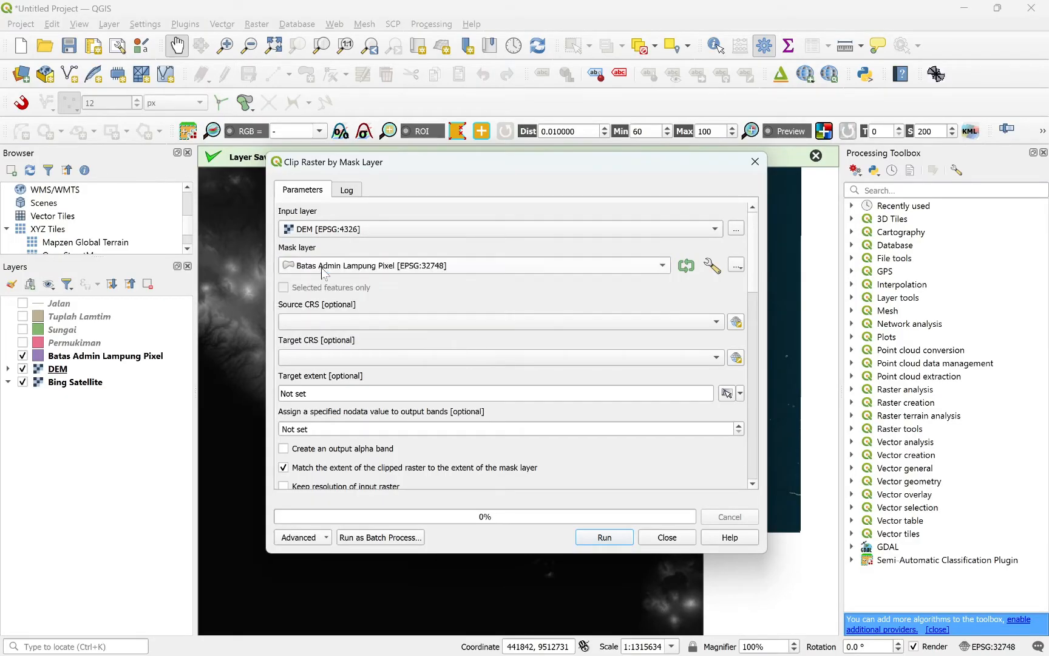
{"action": "scroll", "coordinate": [754, 288], "scroll_direction": "down", "scroll_amount": 1}
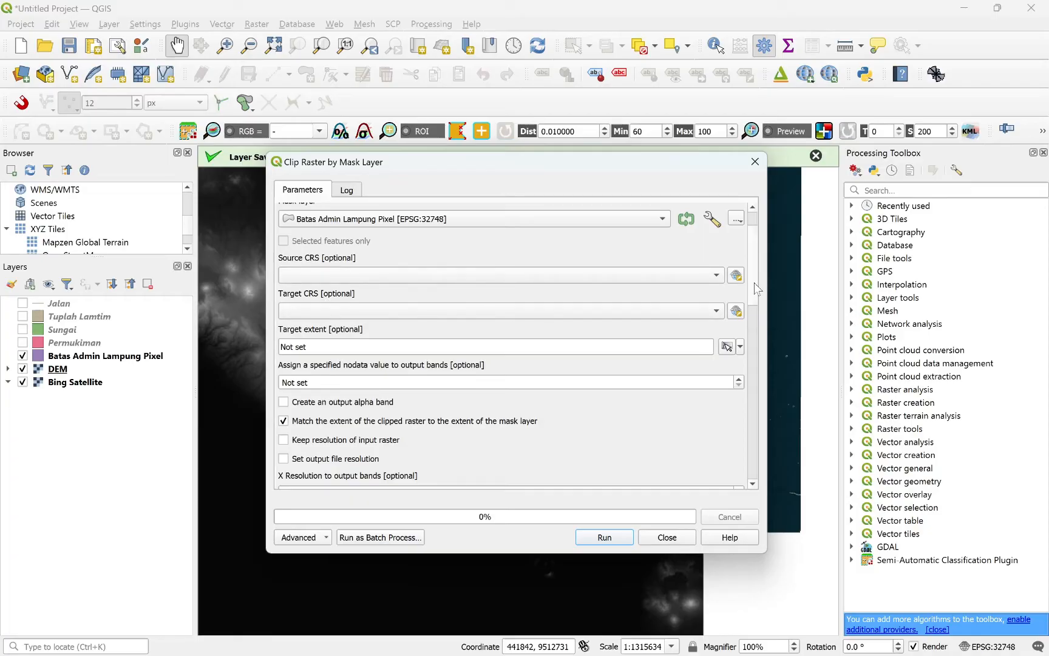
{"action": "left_click_drag", "start_coordinate": [758, 289], "coordinate": [746, 468]}
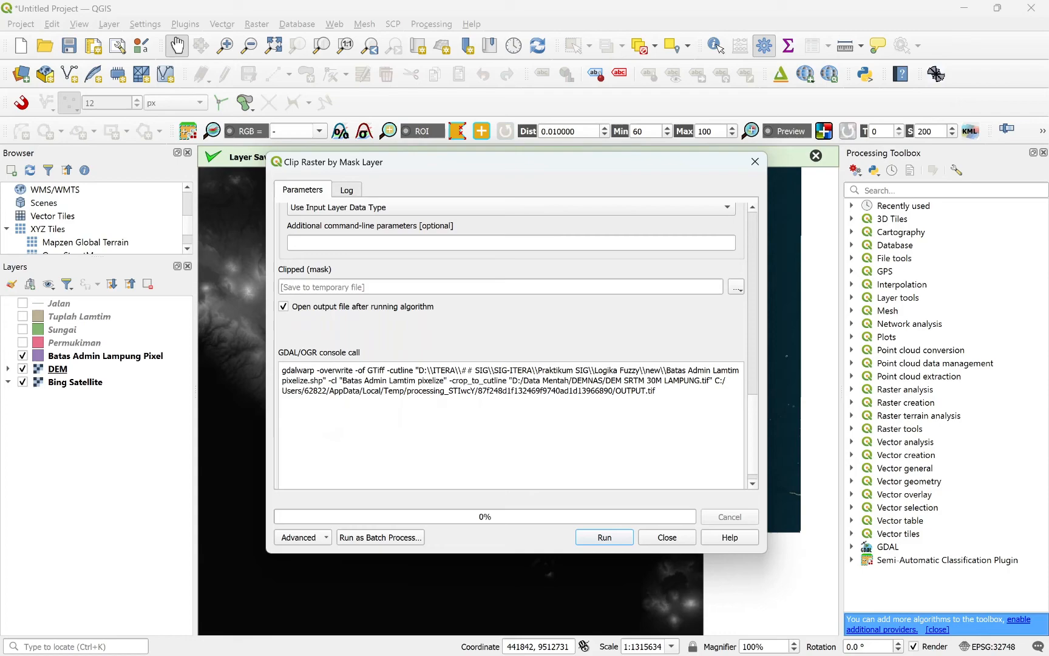
{"action": "left_click", "coordinate": [600, 536]}
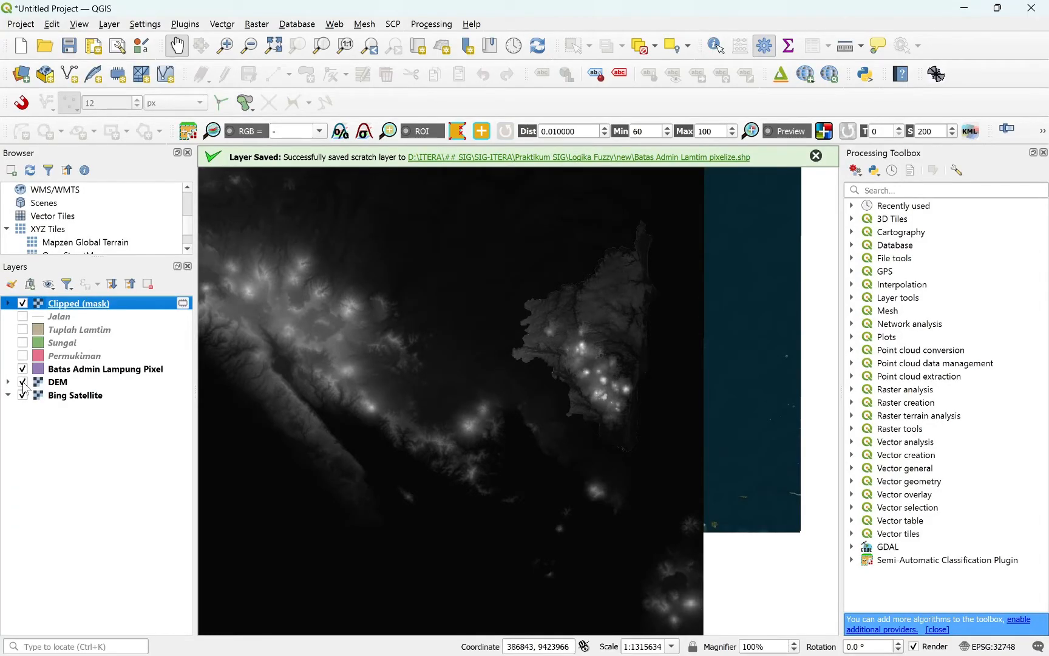
Hide the original DEM layer and inspect the clipped raster's edge against the pixelized boundary.
{"action": "left_click", "coordinate": [22, 382]}
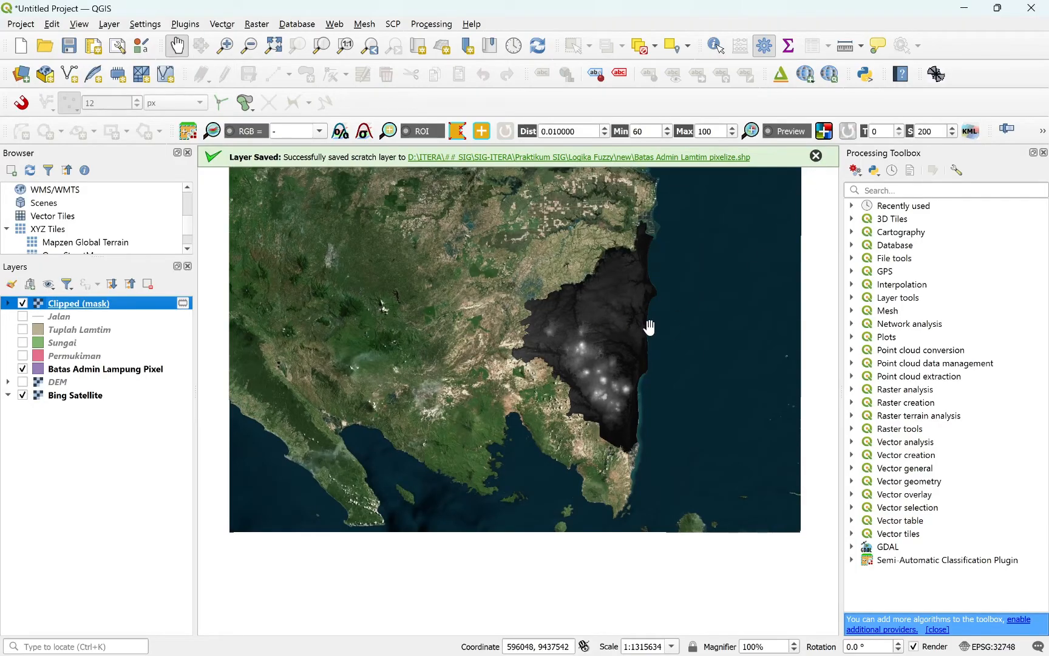
{"action": "scroll", "coordinate": [517, 358], "scroll_direction": "up", "scroll_amount": 6}
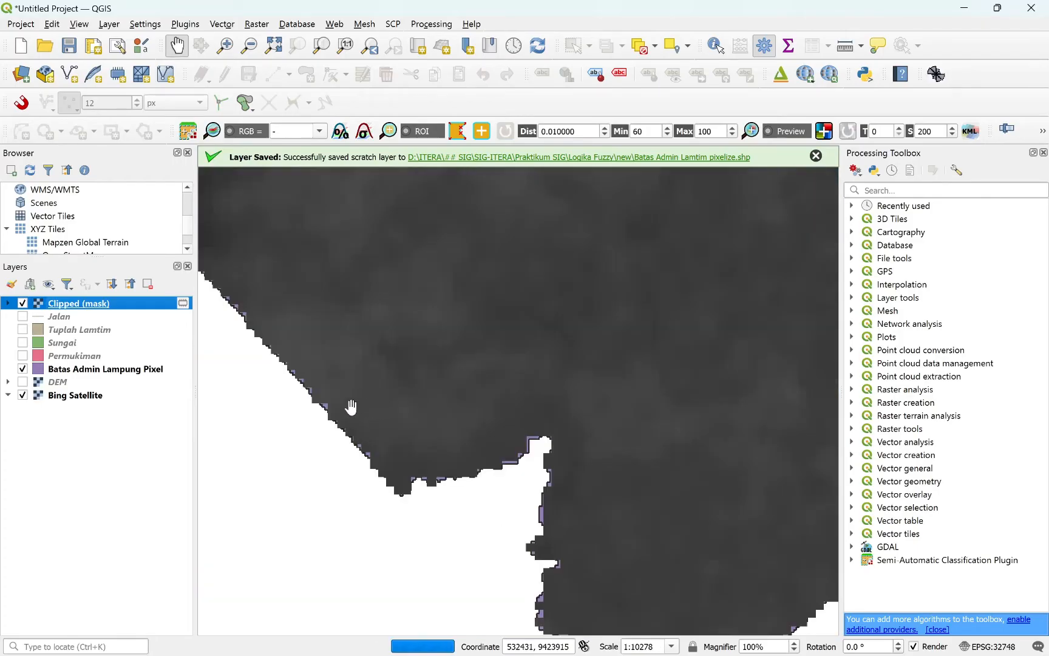
{"action": "scroll", "coordinate": [619, 371], "scroll_direction": "down", "scroll_amount": 6}
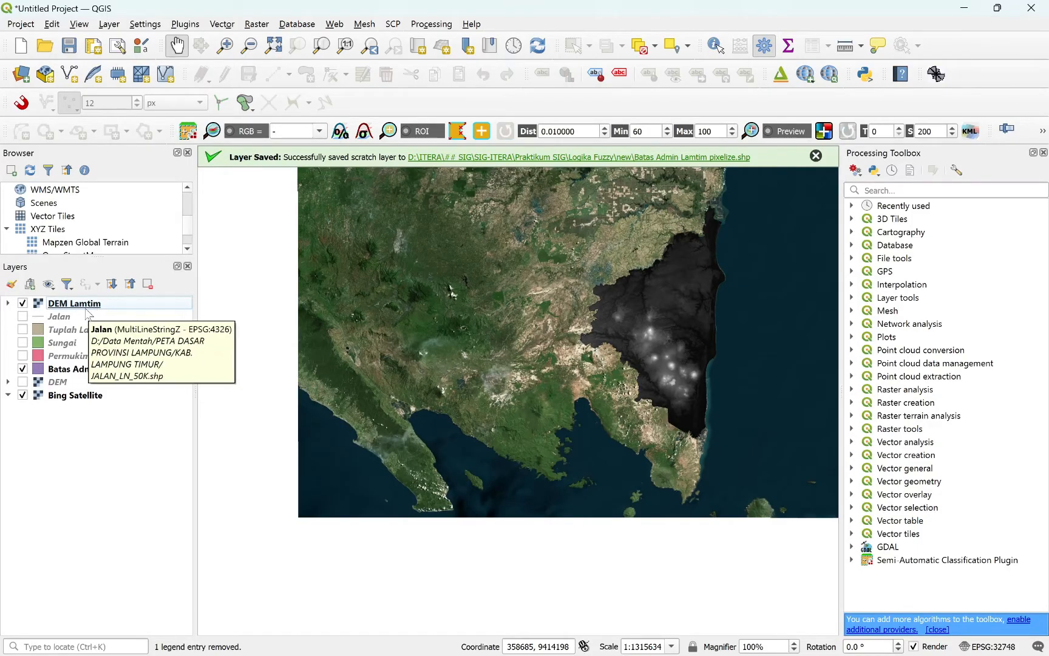
Place DEM Lamtim directly above Batas Admin Lampung Pixel and remove the original DEM layer from the project.
{"action": "left_click_drag", "start_coordinate": [84, 310], "coordinate": [104, 373]}
{"action": "left_click", "coordinate": [57, 382]}
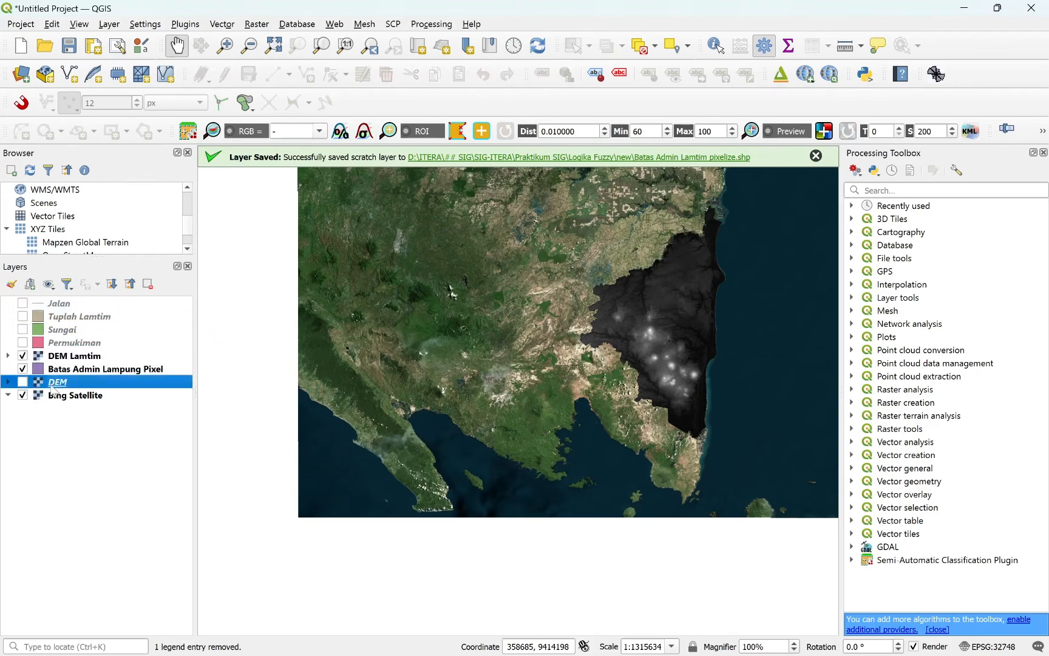
{"action": "left_click", "coordinate": [23, 383]}
{"action": "left_click", "coordinate": [22, 383]}
{"action": "key", "text": "ctrl+d"}
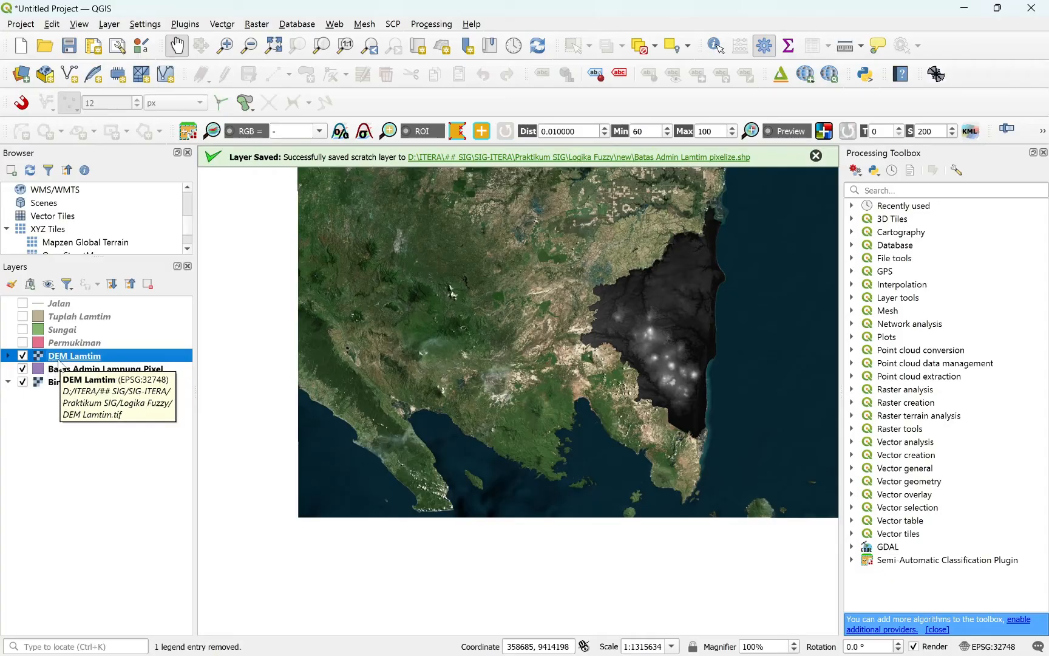
Generate a temporary slope raster in degrees from band 1 of DEM Lamtim with a vertical-to-horizontal ratio of 1.
{"action": "left_click", "coordinate": [258, 24]}
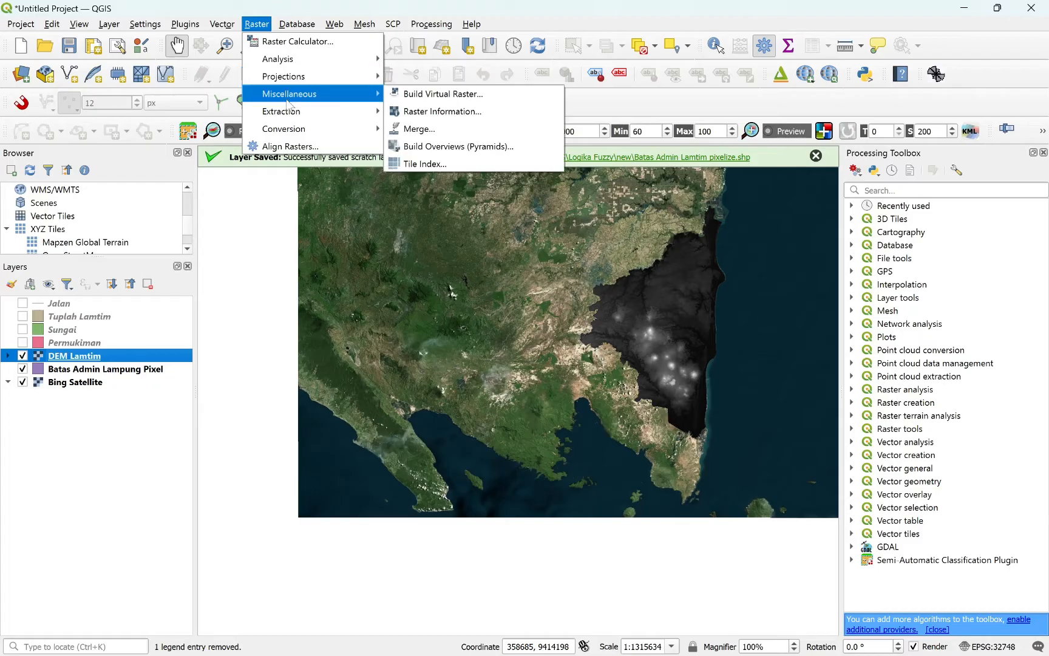
{"action": "mouse_move", "coordinate": [298, 59]}
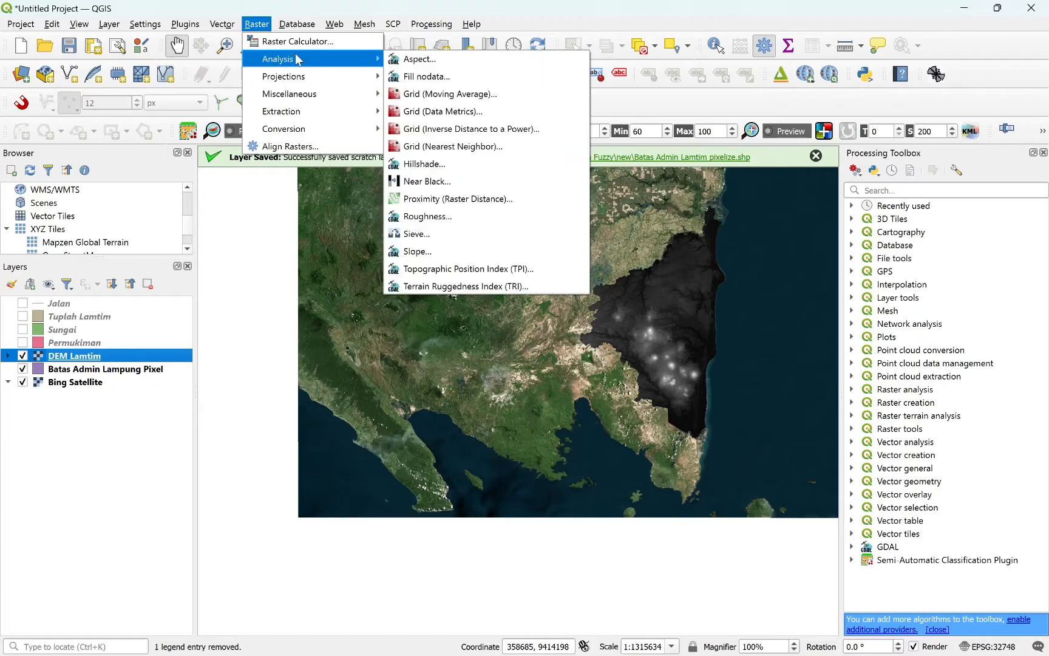
{"action": "left_click", "coordinate": [454, 254]}
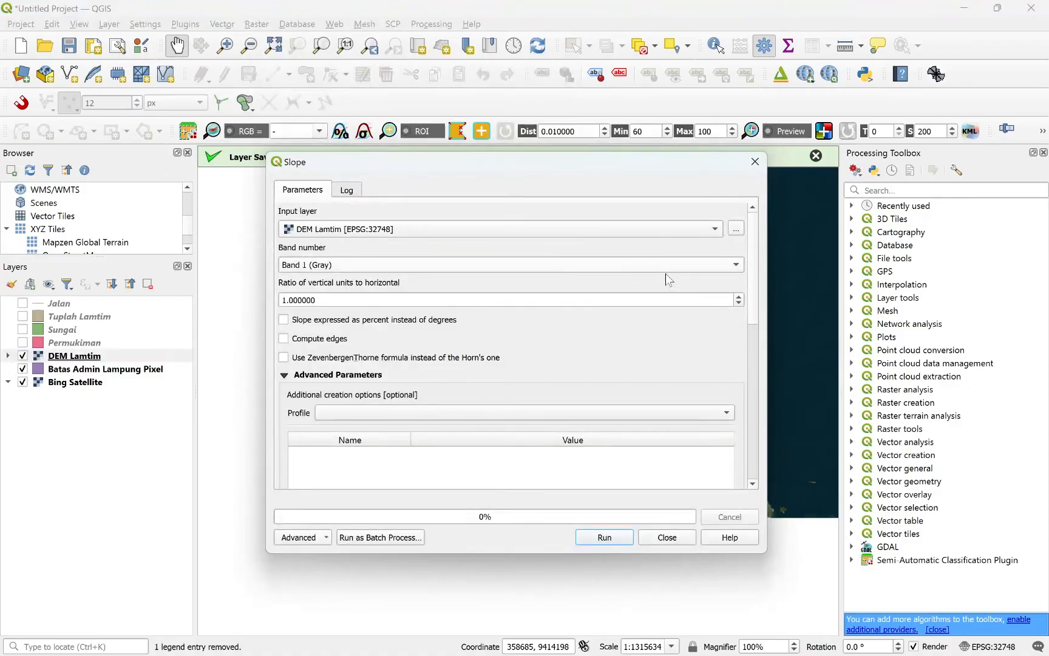
{"action": "scroll", "coordinate": [747, 303], "scroll_direction": "down", "scroll_amount": 5}
{"action": "scroll", "coordinate": [742, 356], "scroll_direction": "down", "scroll_amount": 3}
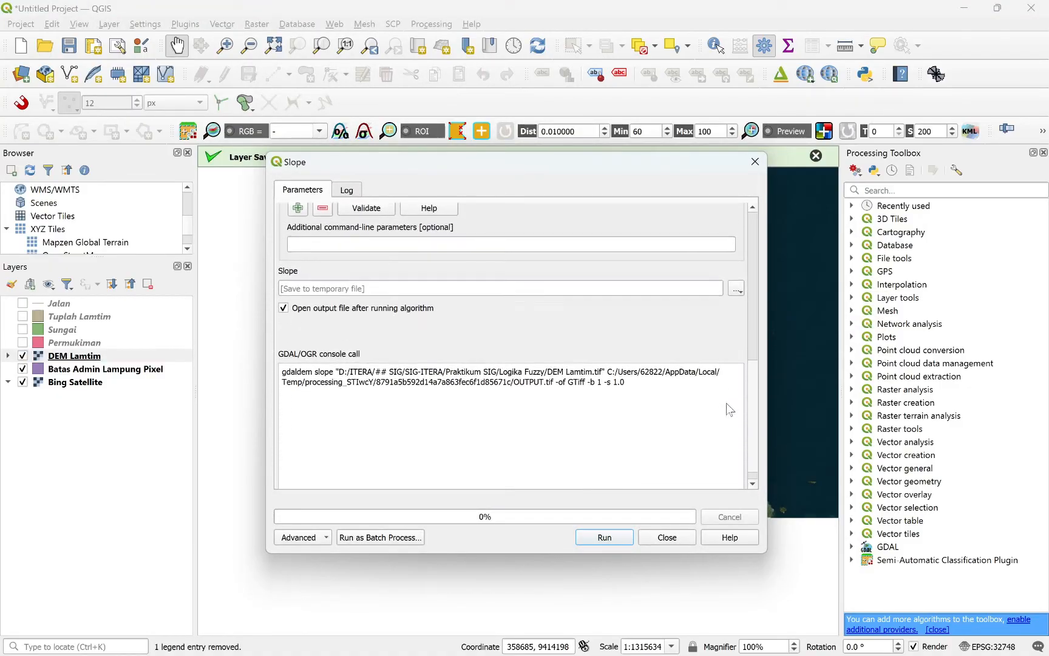
{"action": "left_click", "coordinate": [604, 537]}
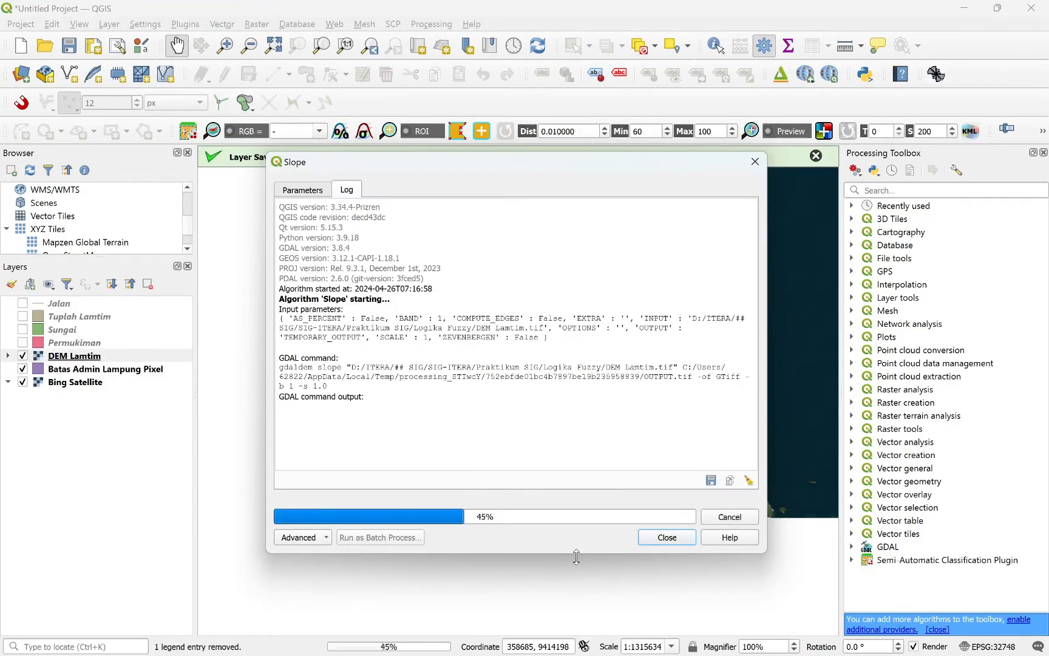
{"action": "left_click", "coordinate": [661, 541]}
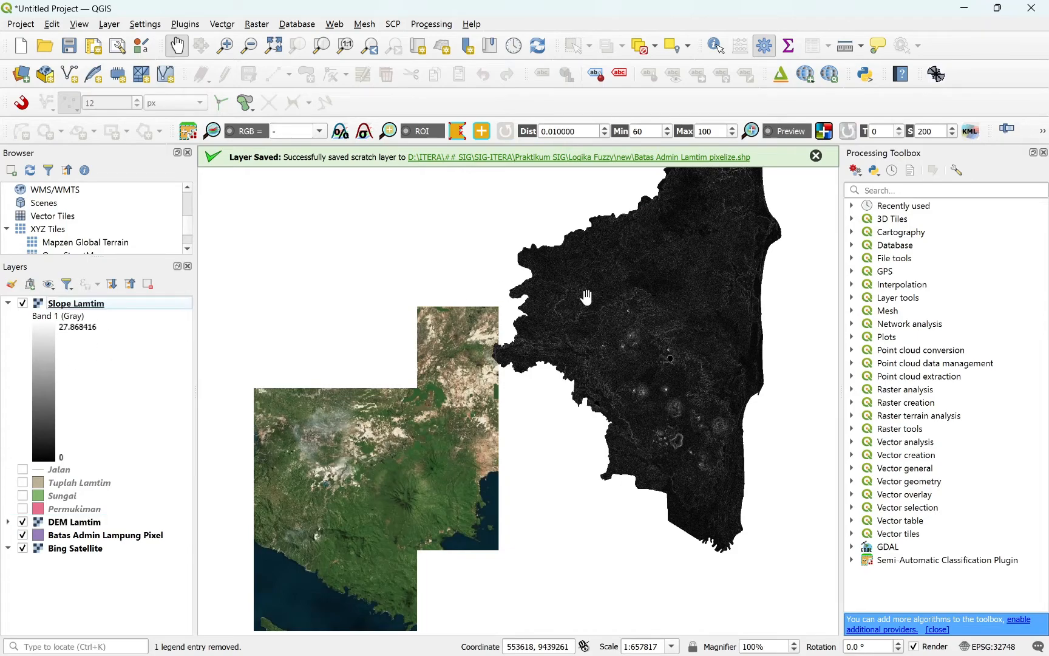
Examine the Slope Lamtim raster on the map and expand its legend to show the value range.
{"action": "scroll", "coordinate": [609, 292], "scroll_direction": "up", "scroll_amount": 2}
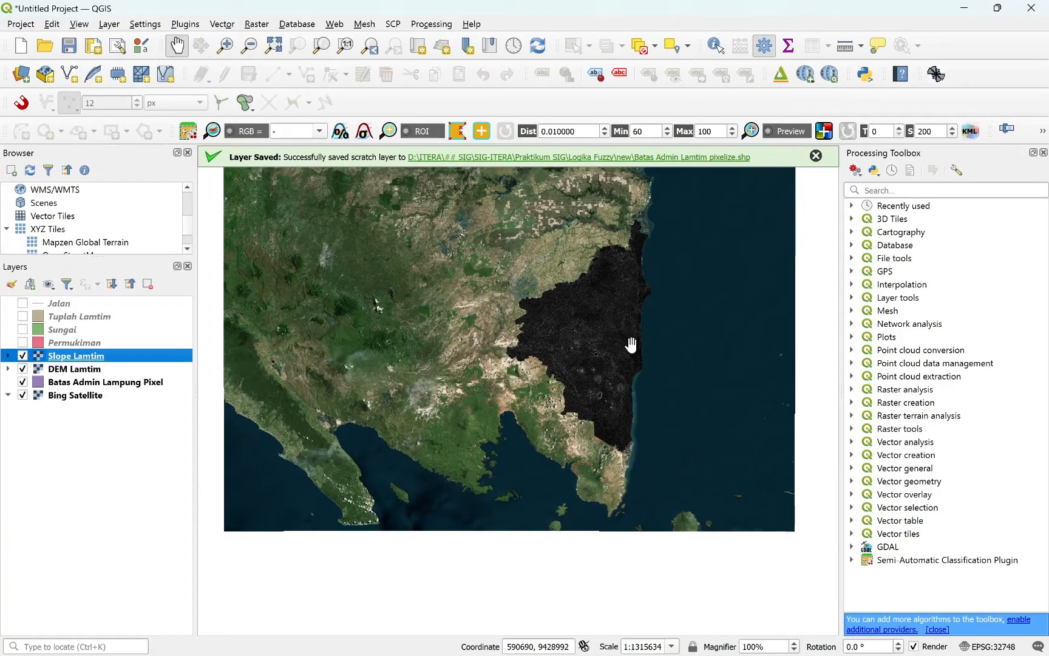
{"action": "scroll", "coordinate": [632, 344], "scroll_direction": "up", "scroll_amount": 1}
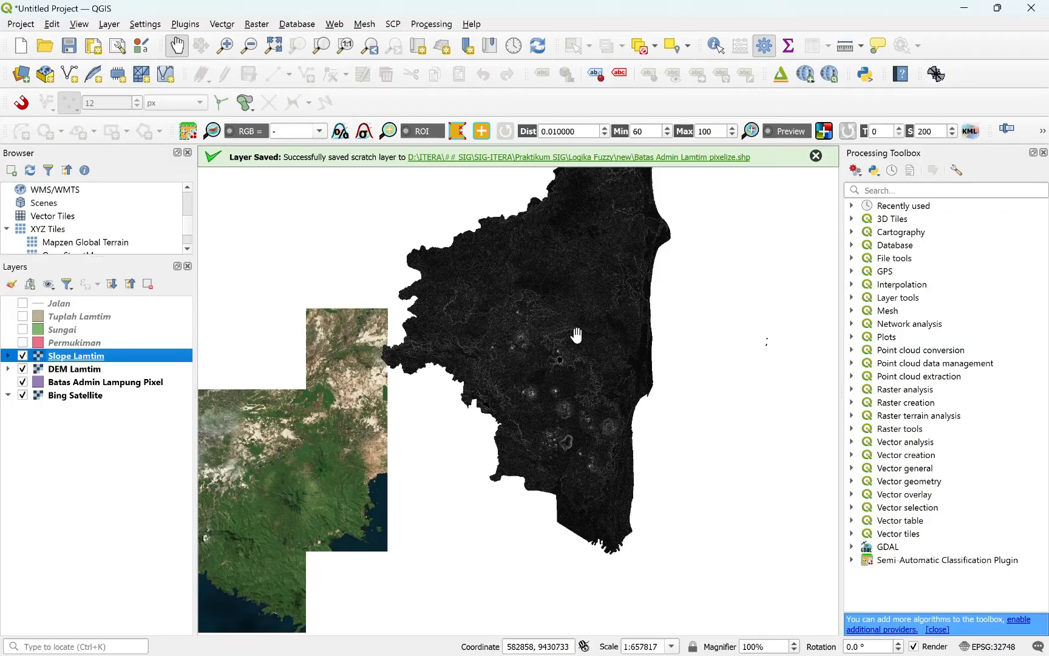
{"action": "left_click", "coordinate": [8, 356]}
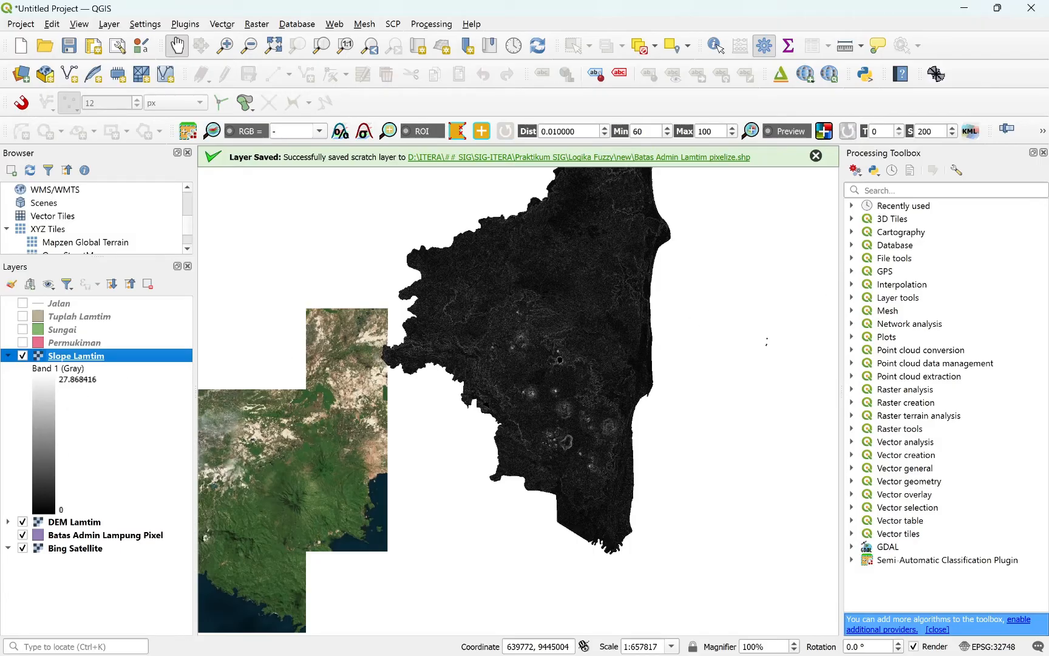
Find the Reclassify by table algorithm and open its reclassification table for the Slope Lamtim raster.
{"action": "left_click", "coordinate": [888, 191]}
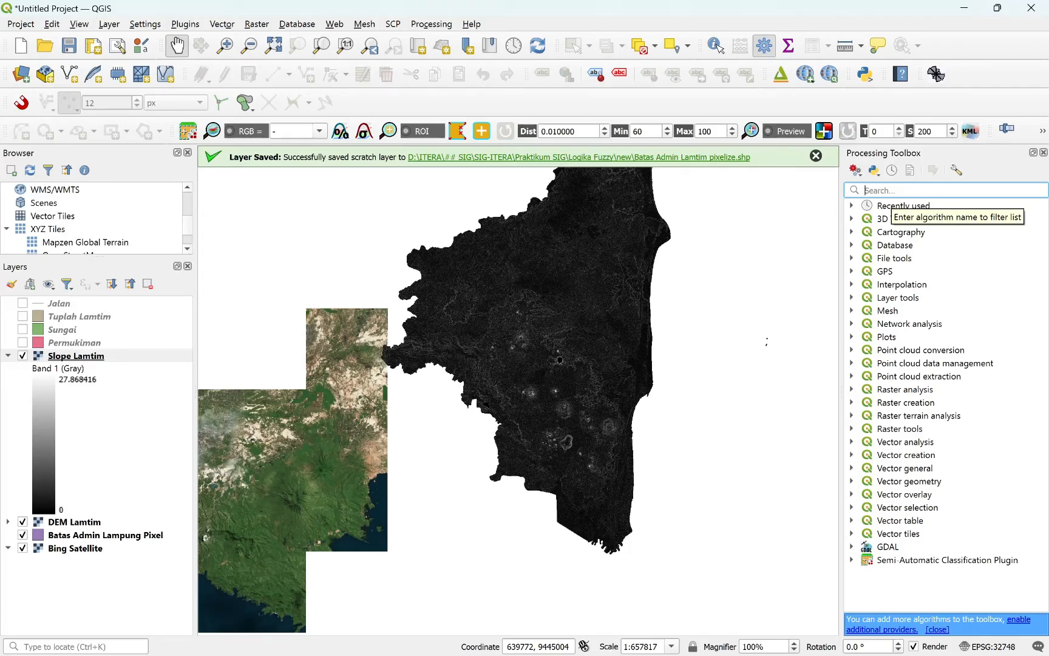
{"action": "type", "text": "recla"}
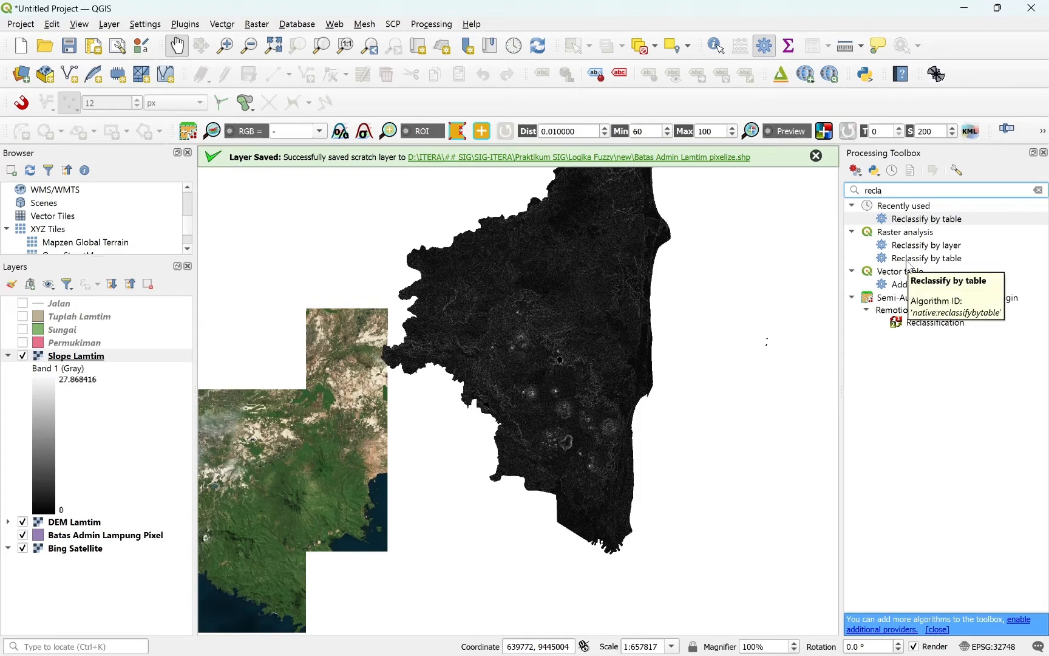
{"action": "double_click", "coordinate": [923, 258]}
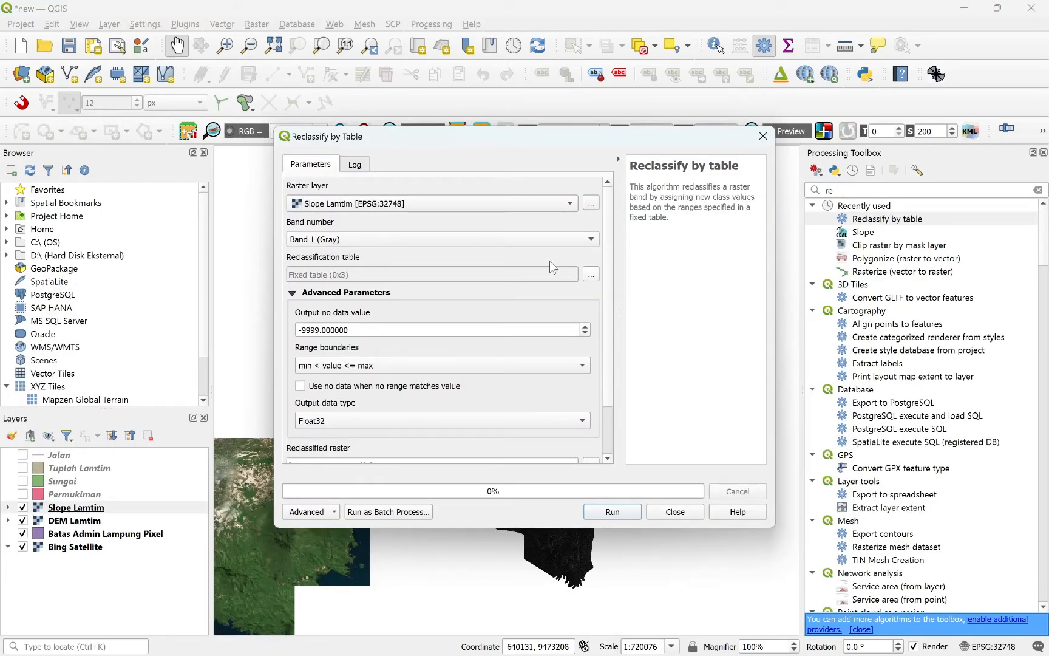
{"action": "left_click", "coordinate": [591, 274]}
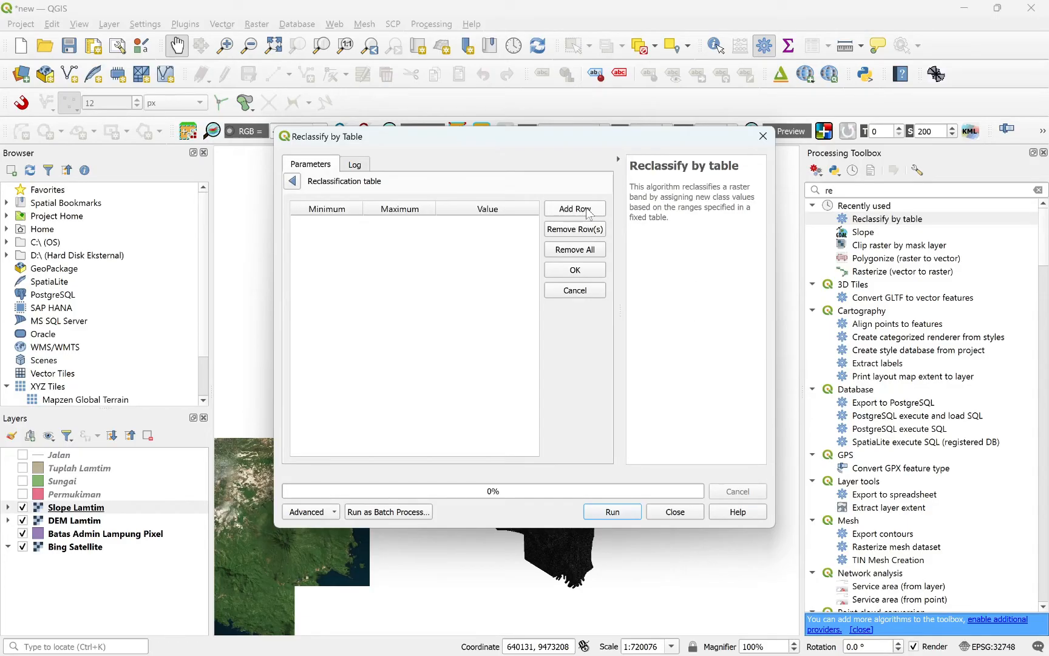
Add two rows to the reclassification table and define the first class as 0 to 15 with value 1.
{"action": "left_click", "coordinate": [589, 208]}
{"action": "left_click", "coordinate": [588, 209]}
{"action": "double_click", "coordinate": [328, 232]}
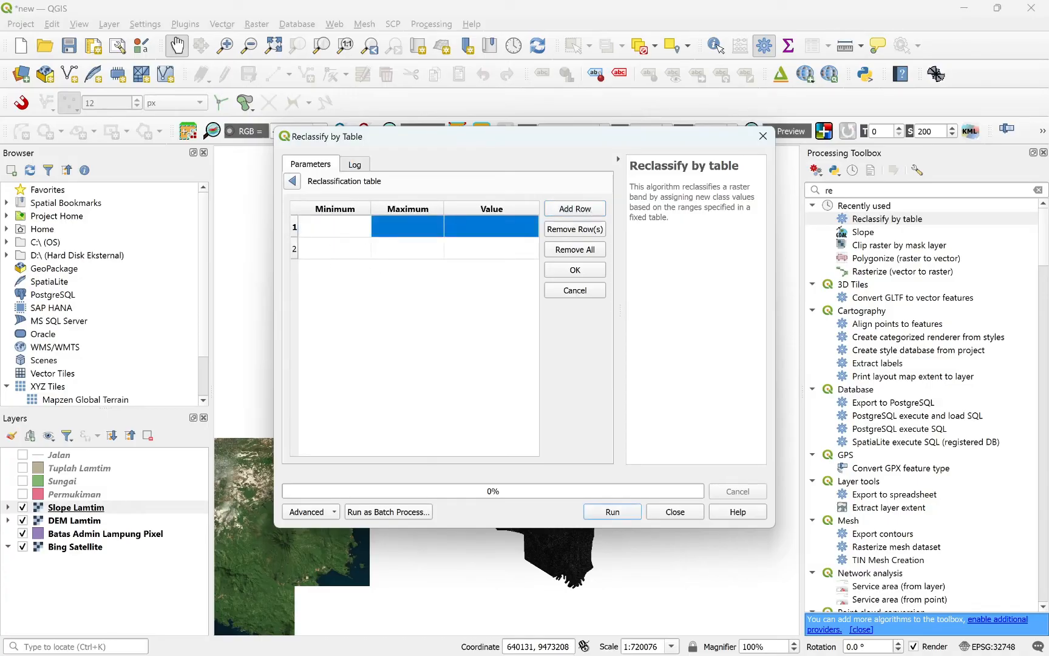
{"action": "type", "text": "0"}
{"action": "key", "text": "Tab"}
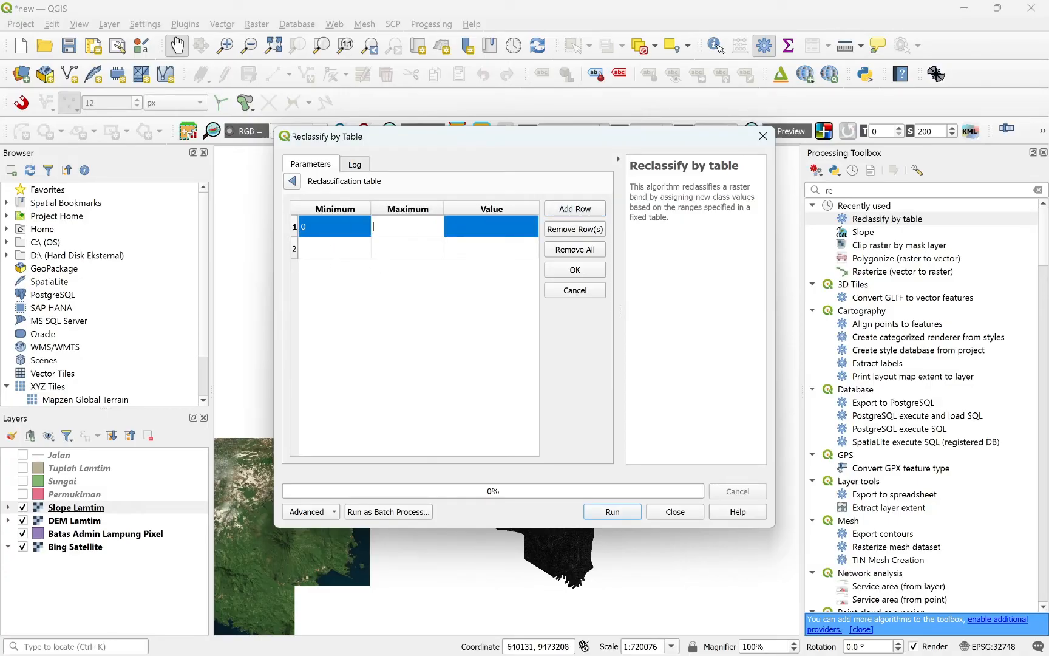
{"action": "type", "text": "15"}
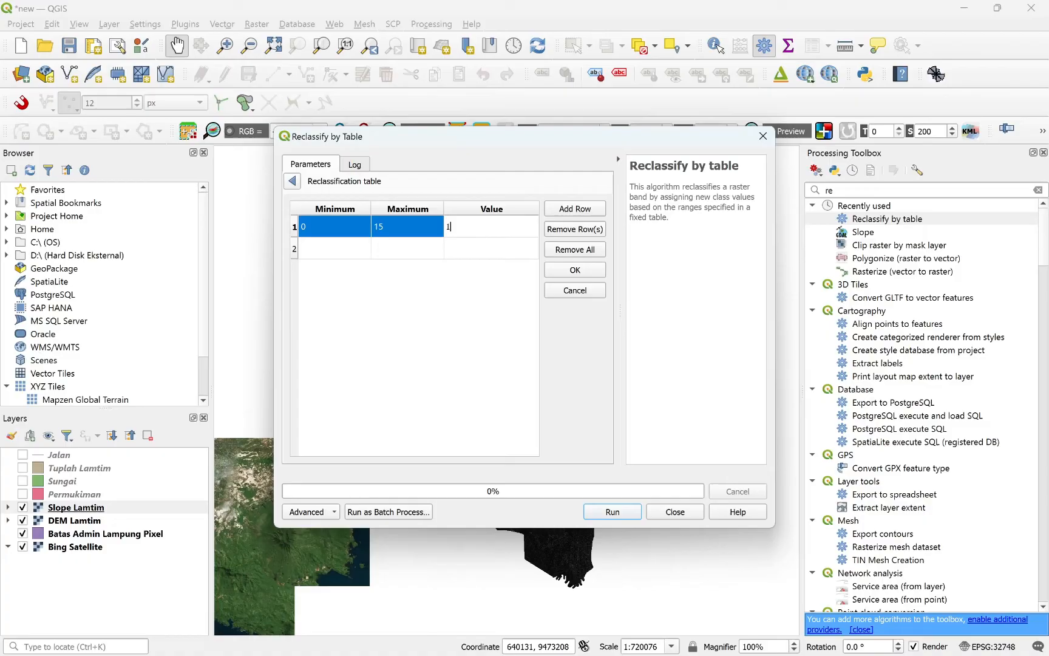
Set the second reclassification row's minimum to 15 and maximum to 27.8684.
{"action": "double_click", "coordinate": [348, 253]}
{"action": "type", "text": "15"}
{"action": "double_click", "coordinate": [393, 253]}
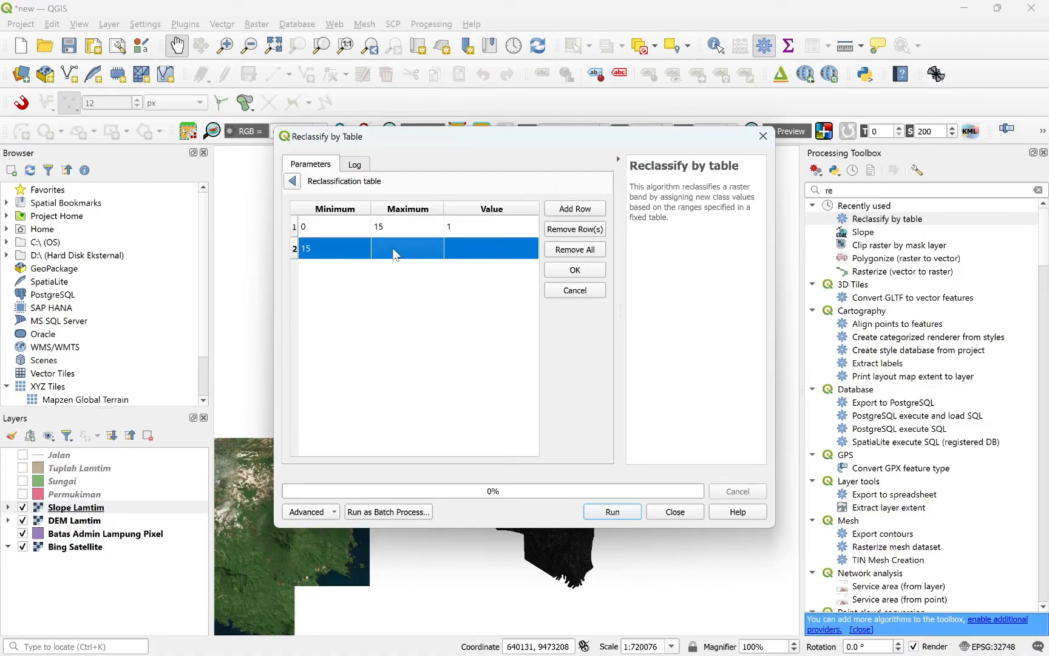
{"action": "type", "text": "27.8684"}
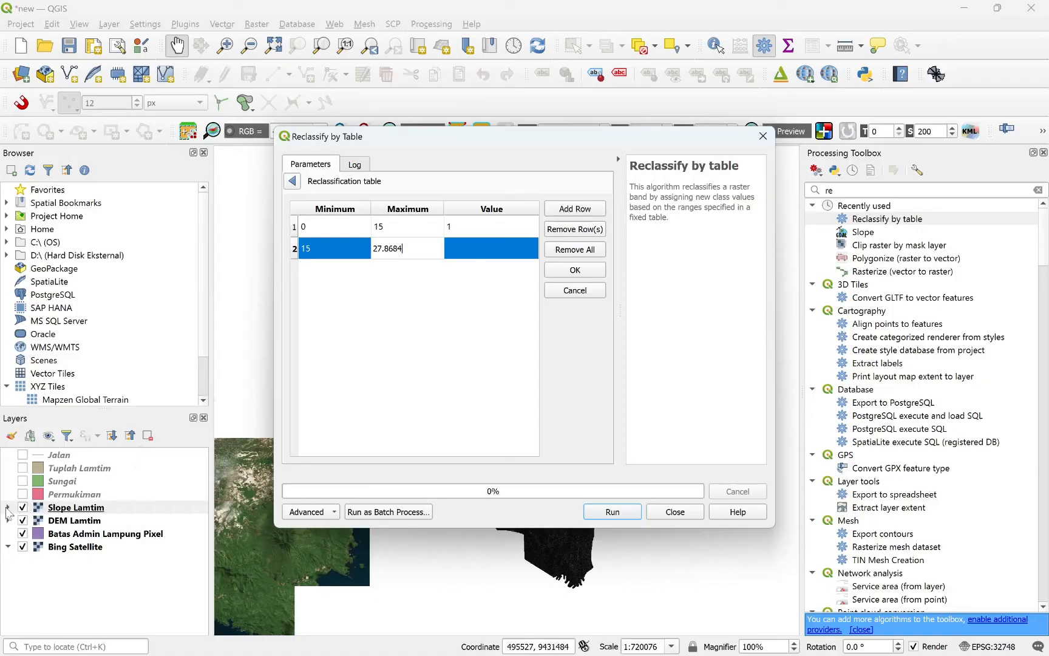
Check the maximum slope value in the Slope Lamtim symbology properties, leaving the settings as they are.
{"action": "left_click", "coordinate": [6, 509]}
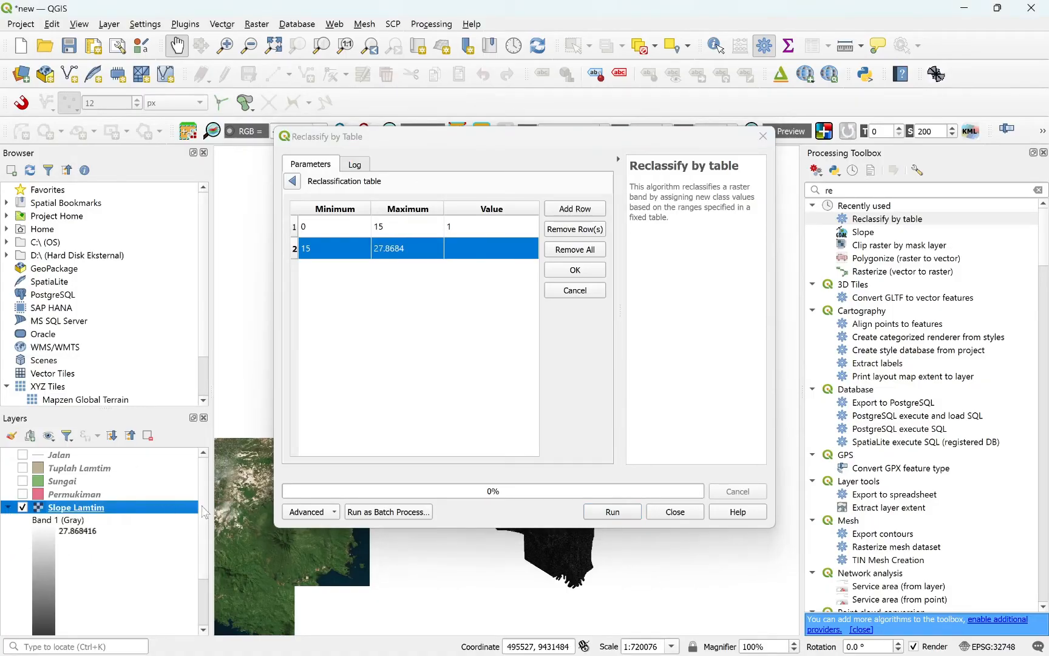
{"action": "scroll", "coordinate": [204, 515], "scroll_direction": "down", "scroll_amount": 1}
{"action": "left_click", "coordinate": [69, 511]}
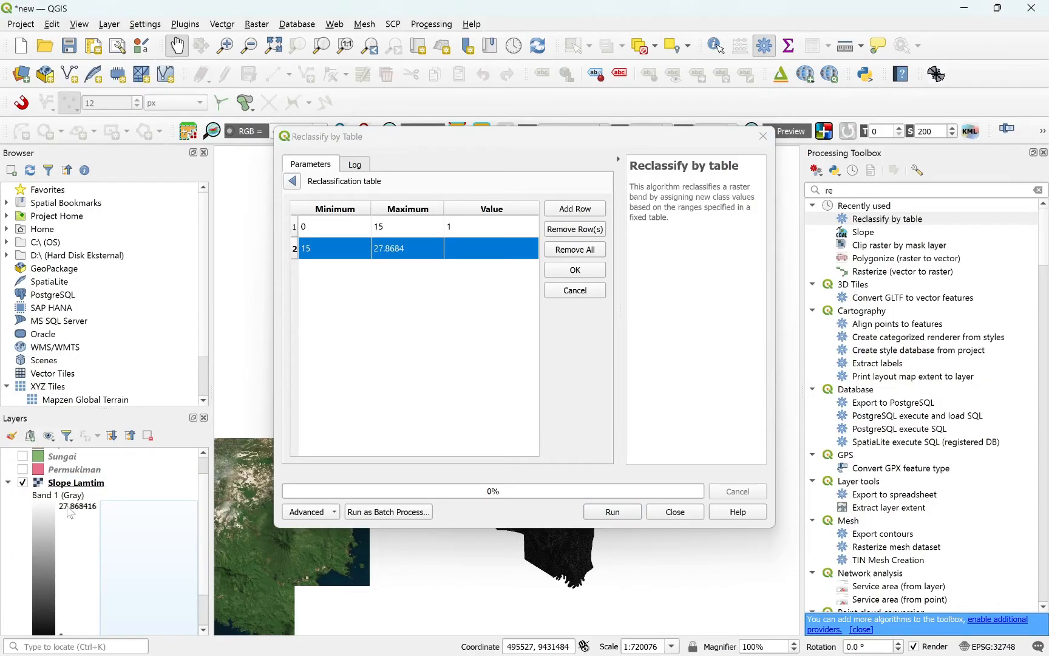
{"action": "double_click", "coordinate": [70, 510]}
{"action": "left_click_drag", "start_coordinate": [683, 162], "coordinate": [641, 161]}
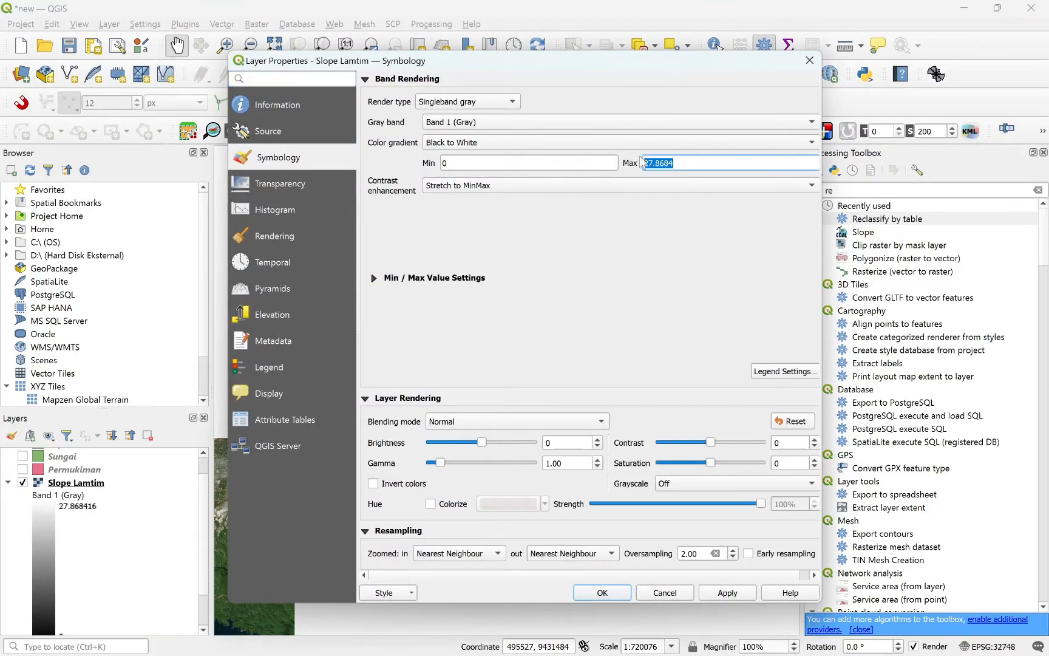
{"action": "left_click", "coordinate": [650, 593]}
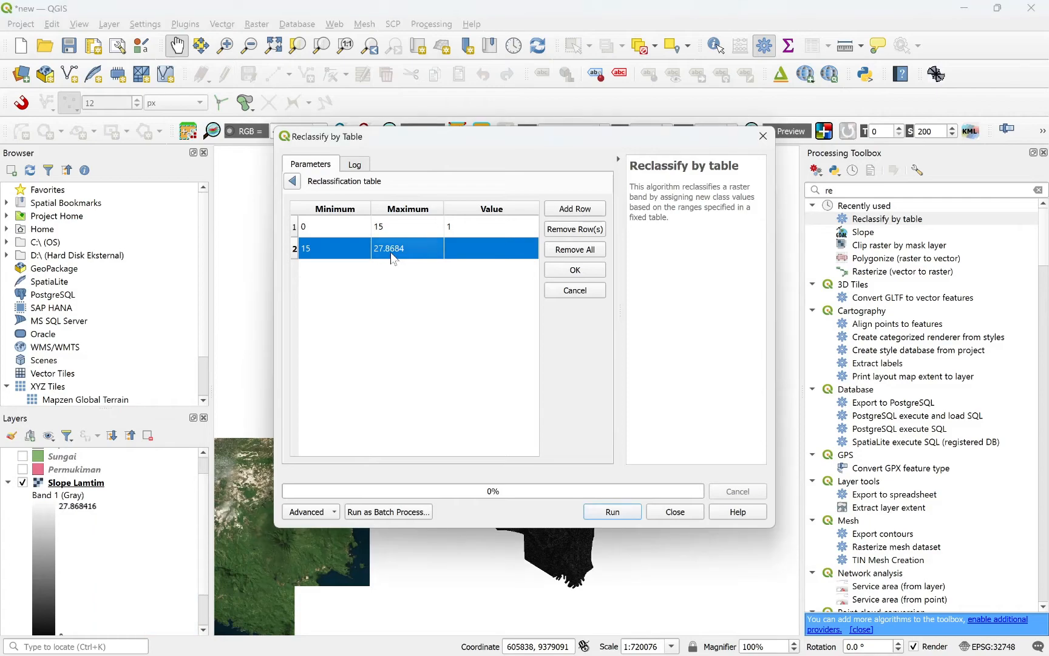
Assign value 0 to the second reclassification row and run Reclassify by table on Slope Lamtim, saving to a temporary file.
{"action": "double_click", "coordinate": [391, 252]}
{"action": "double_click", "coordinate": [467, 253]}
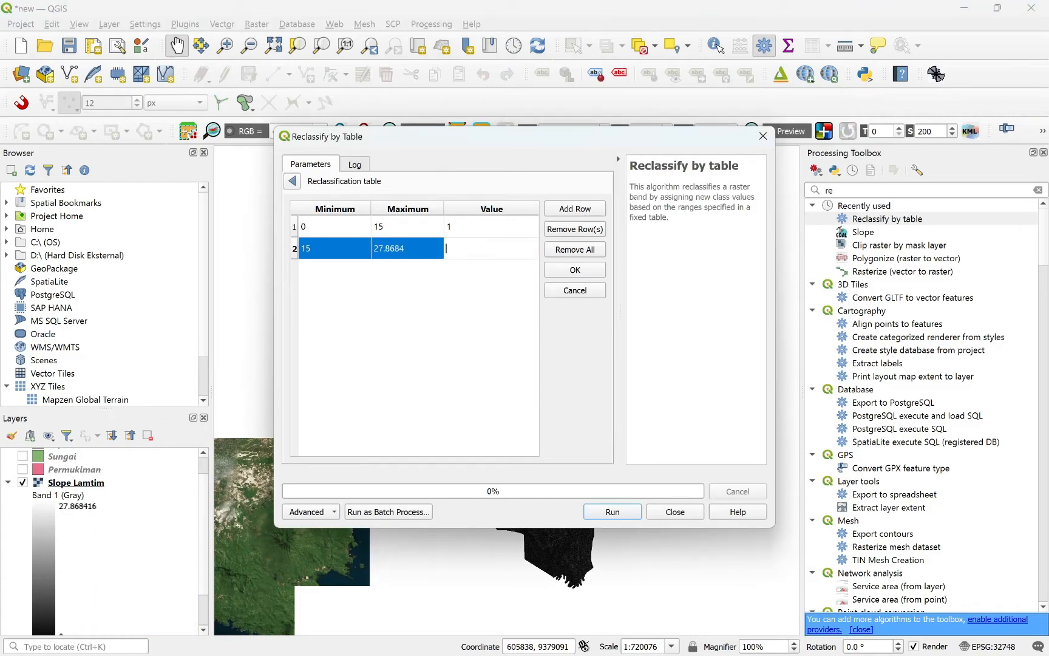
{"action": "type", "text": "0"}
{"action": "left_click", "coordinate": [558, 270]}
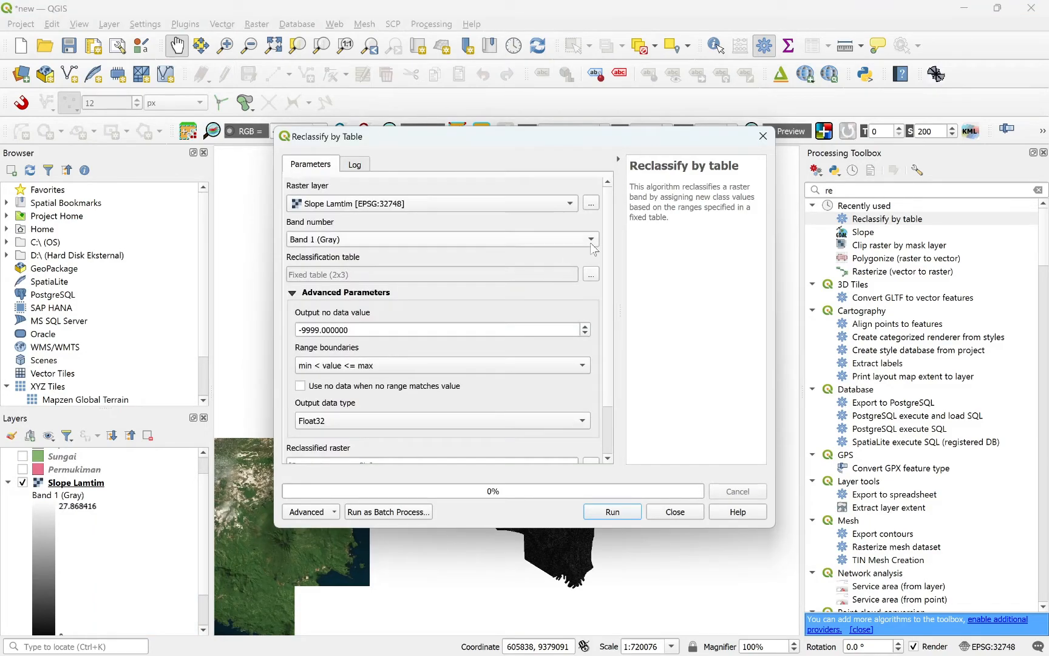
{"action": "scroll", "coordinate": [610, 246], "scroll_direction": "down", "scroll_amount": 2}
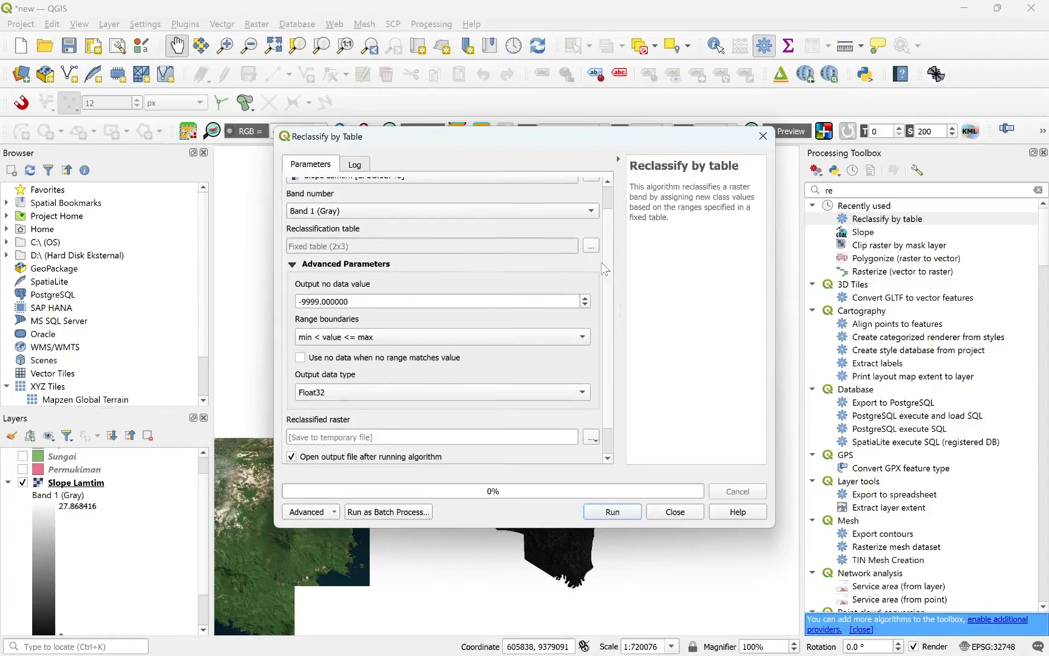
{"action": "left_click", "coordinate": [597, 517]}
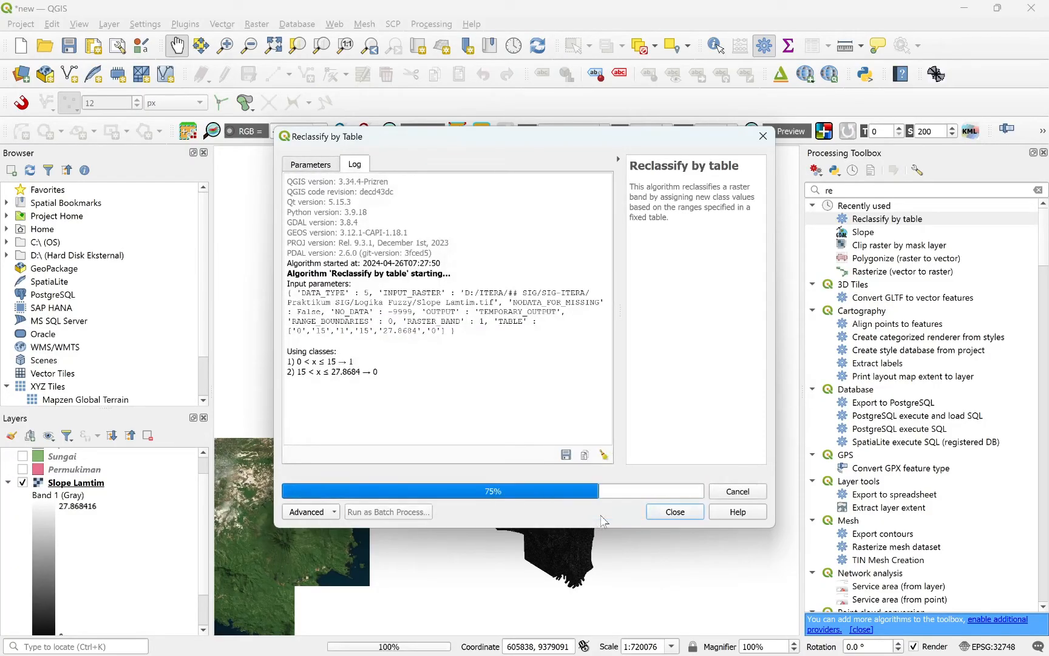
{"action": "left_click", "coordinate": [652, 513]}
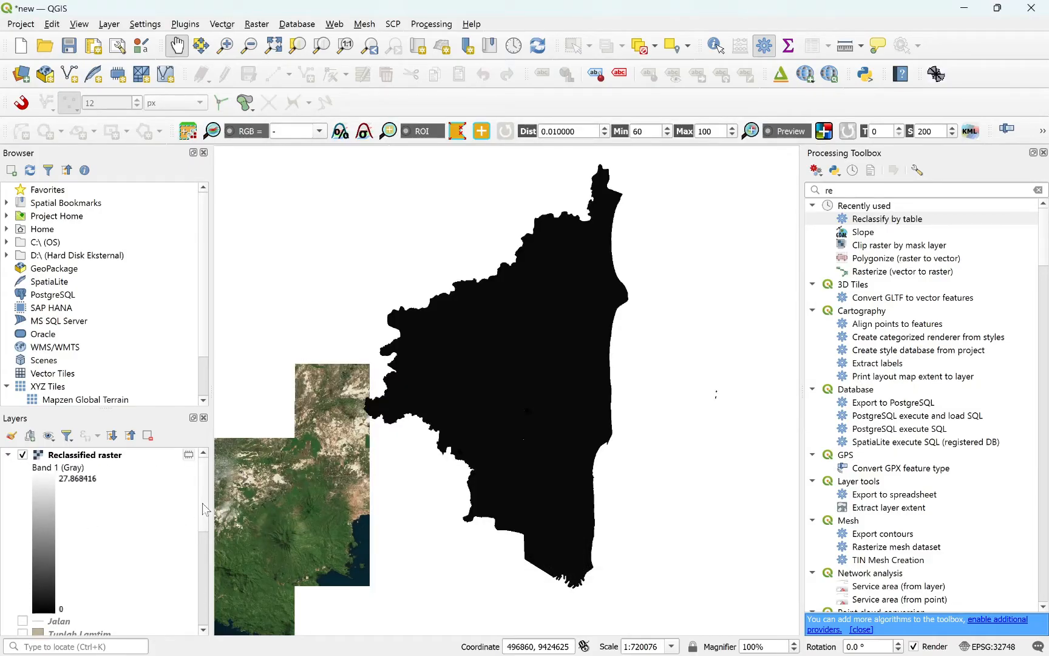
Collapse the raster legends and compare the reclassified raster with Slope Lamtim by switching its visibility off and on.
{"action": "scroll", "coordinate": [203, 503], "scroll_direction": "down", "scroll_amount": 4}
{"action": "scroll", "coordinate": [202, 503], "scroll_direction": "down", "scroll_amount": 3}
{"action": "scroll", "coordinate": [91, 534], "scroll_direction": "up", "scroll_amount": 3}
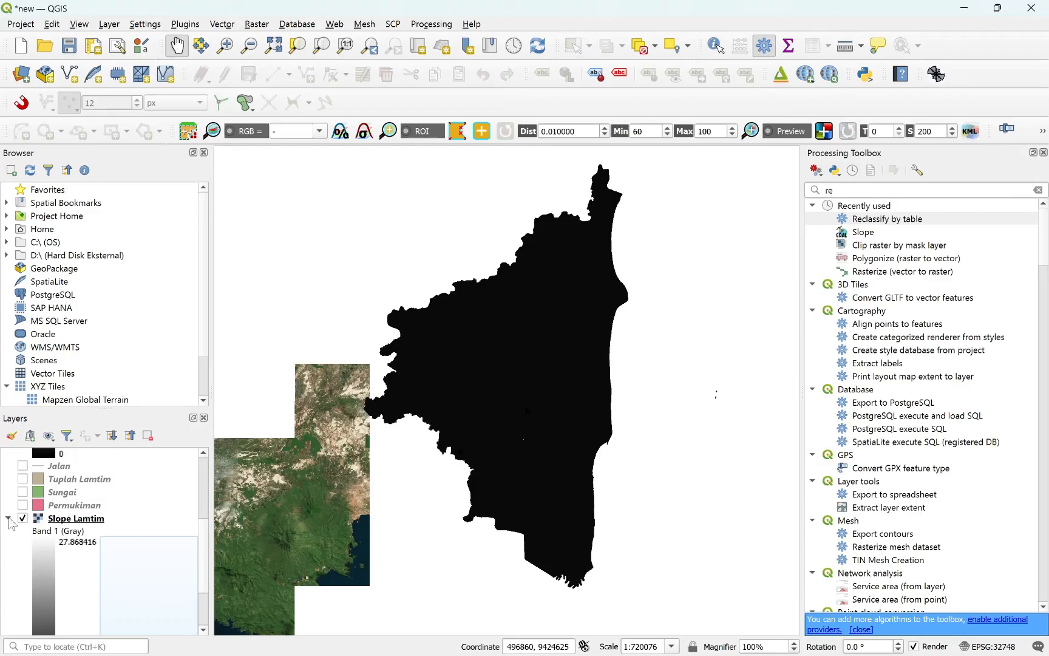
{"action": "left_click", "coordinate": [8, 519]}
{"action": "left_click_drag", "start_coordinate": [210, 556], "coordinate": [208, 485]}
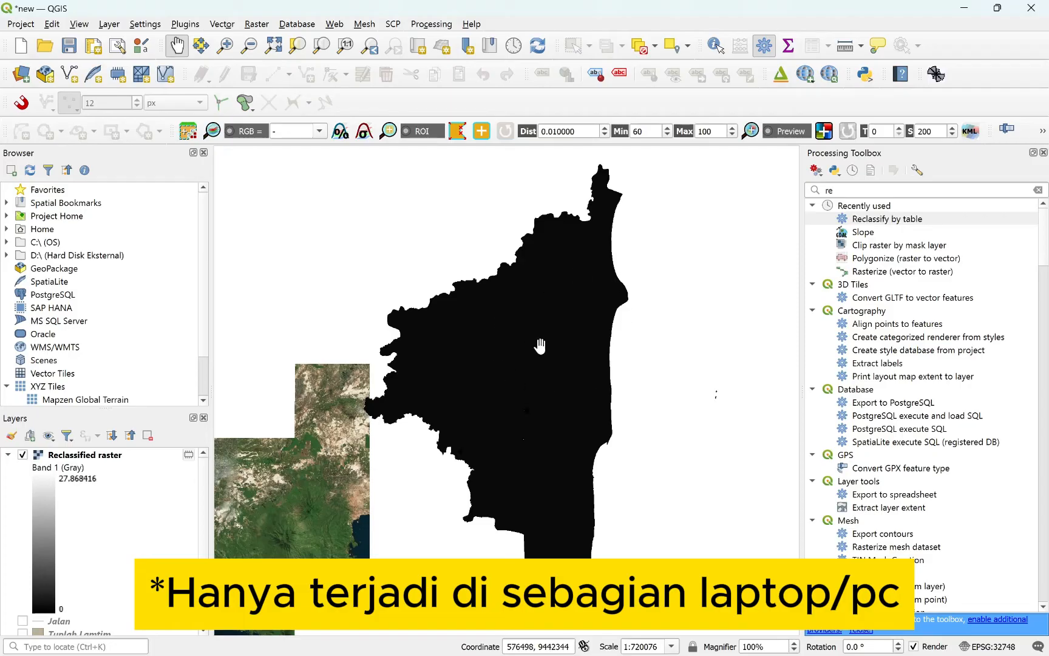
{"action": "left_click", "coordinate": [8, 454]}
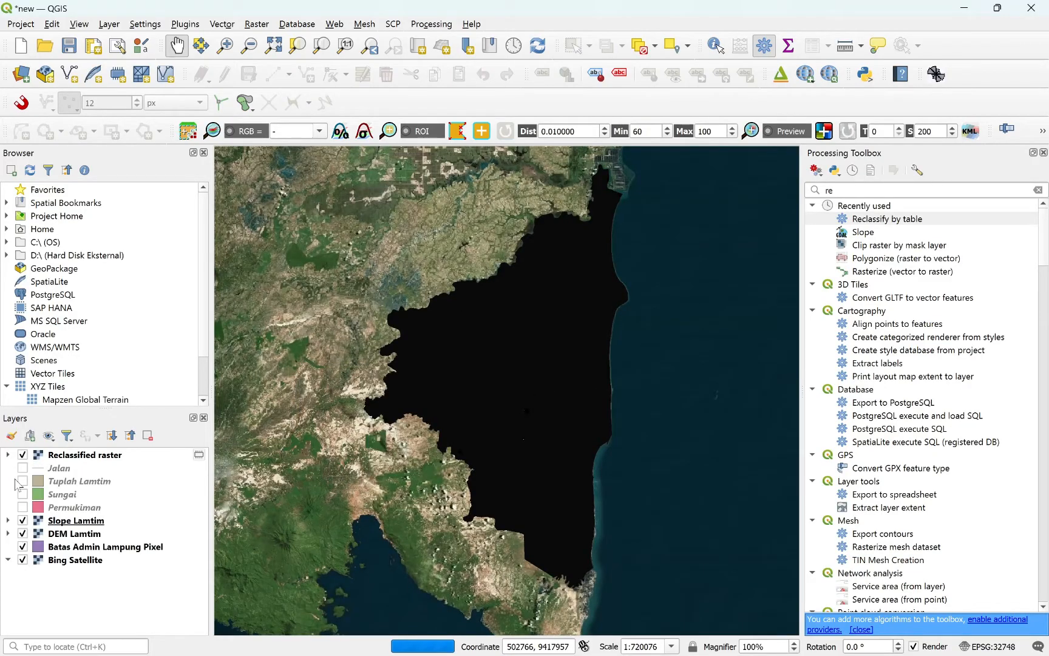
{"action": "left_click", "coordinate": [23, 454]}
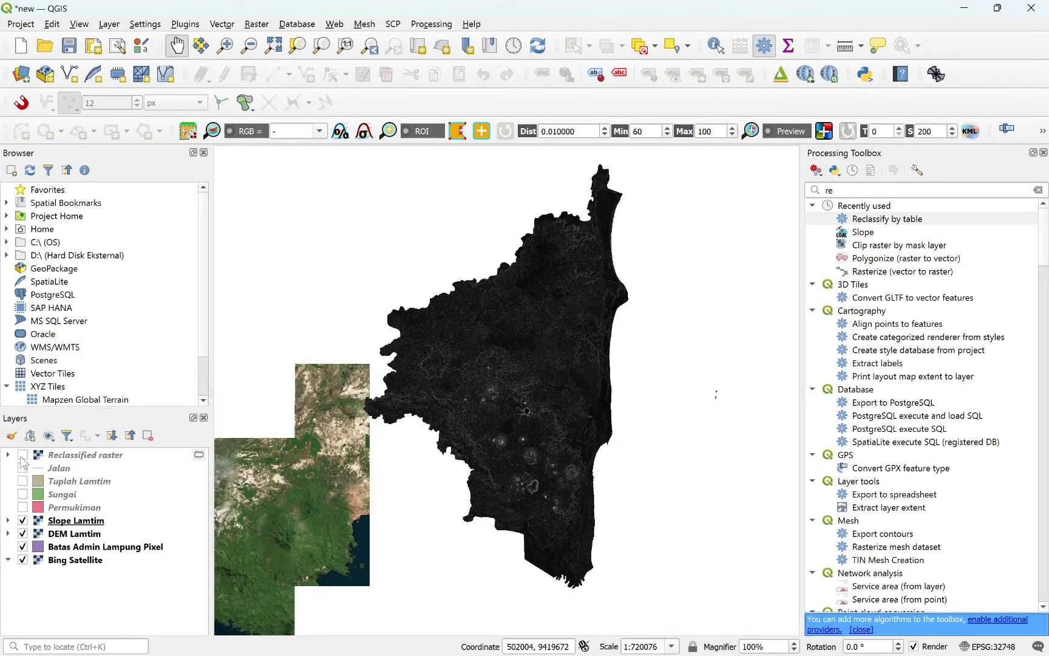
{"action": "left_click", "coordinate": [22, 455]}
{"action": "scroll", "coordinate": [546, 382], "scroll_direction": "up", "scroll_amount": 1}
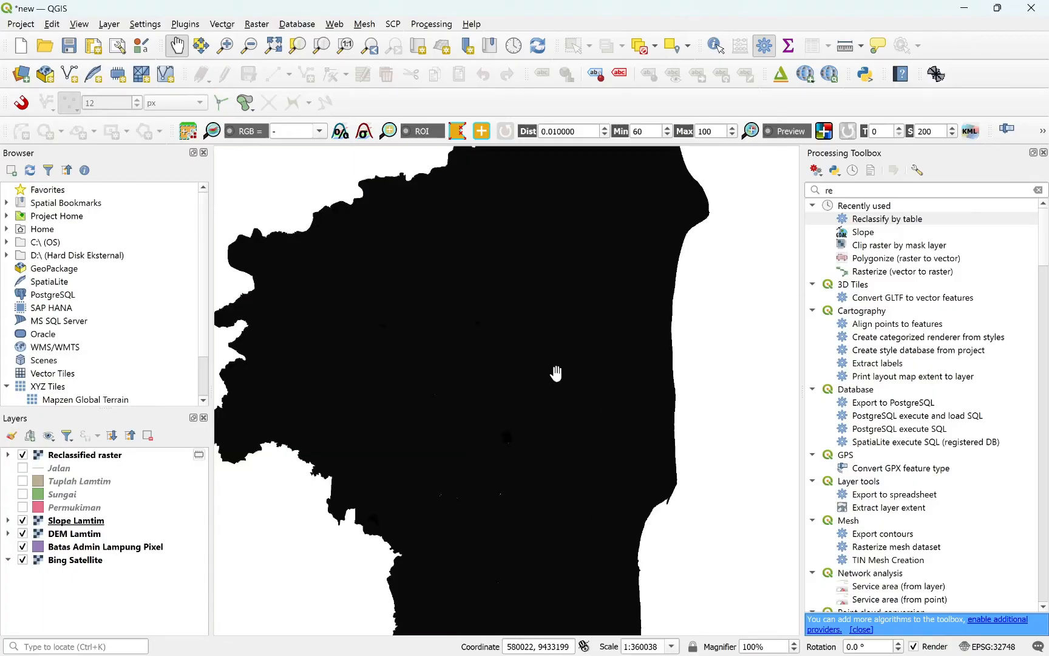
Set the maximum display value of the reclassified raster's grayscale symbology to 1 and inspect the result on the map.
{"action": "left_click", "coordinate": [8, 454]}
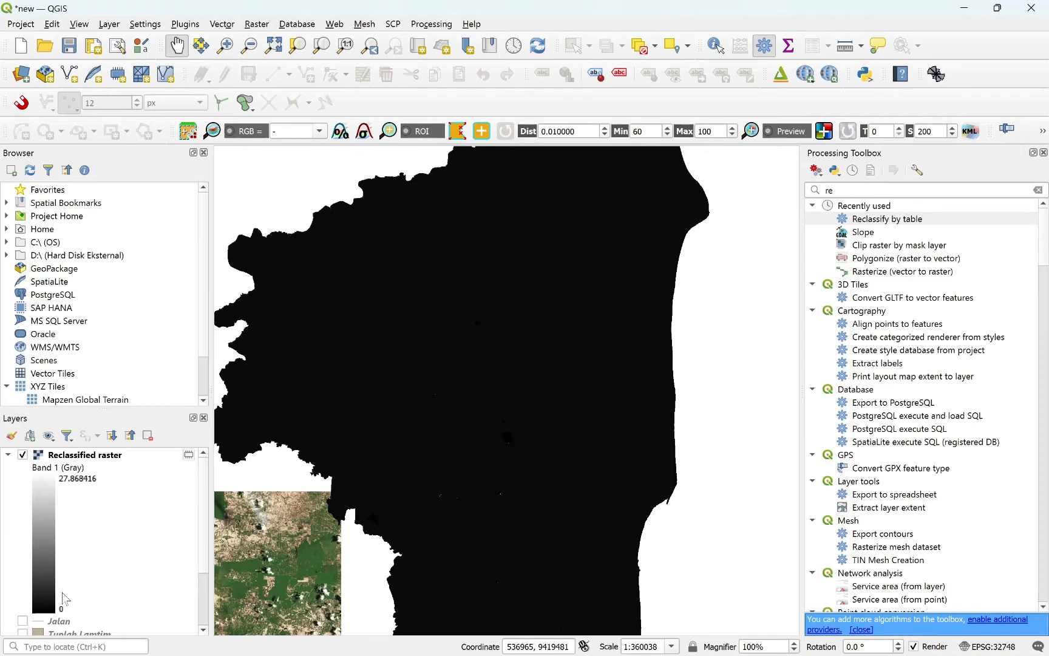
{"action": "left_click", "coordinate": [73, 459]}
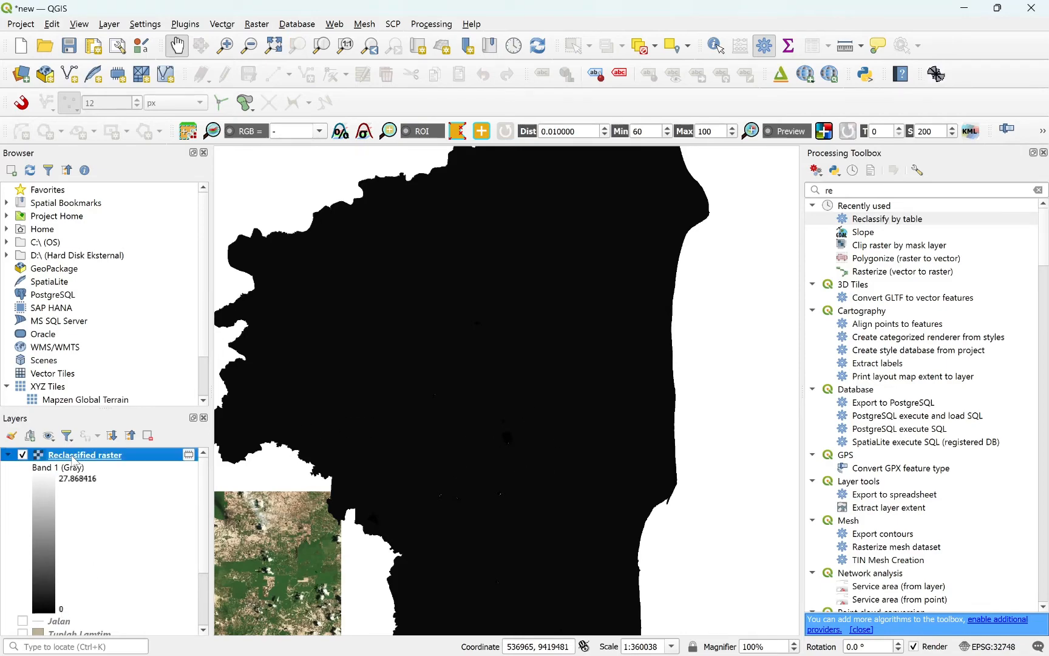
{"action": "double_click", "coordinate": [73, 460]}
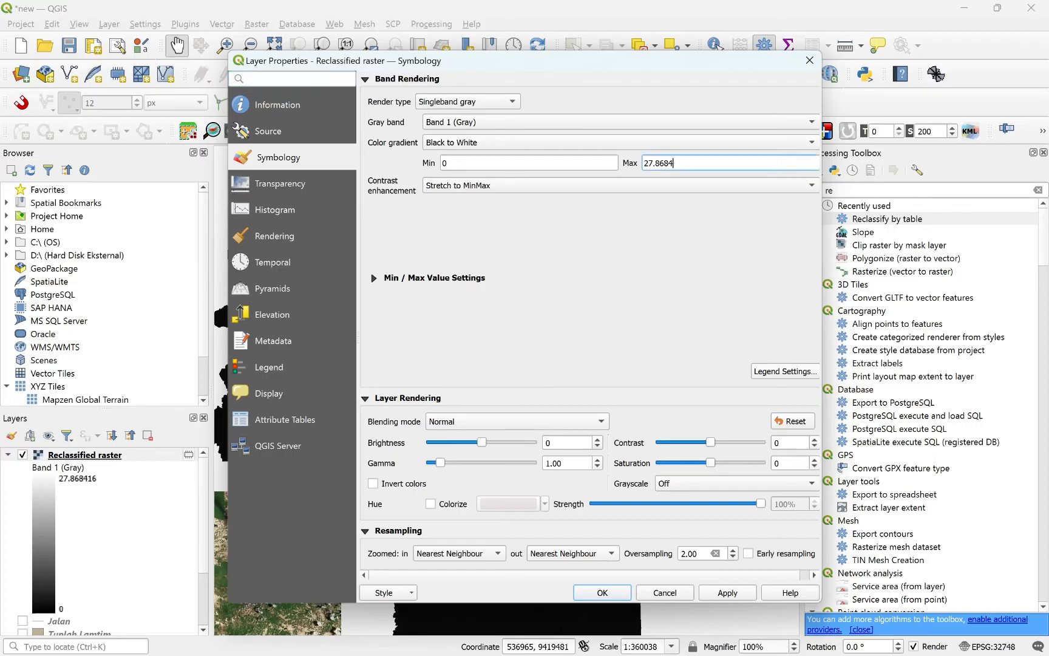
{"action": "double_click", "coordinate": [659, 163]}
{"action": "type", "text": "1"}
{"action": "left_click", "coordinate": [707, 597]}
{"action": "left_click", "coordinate": [603, 593]}
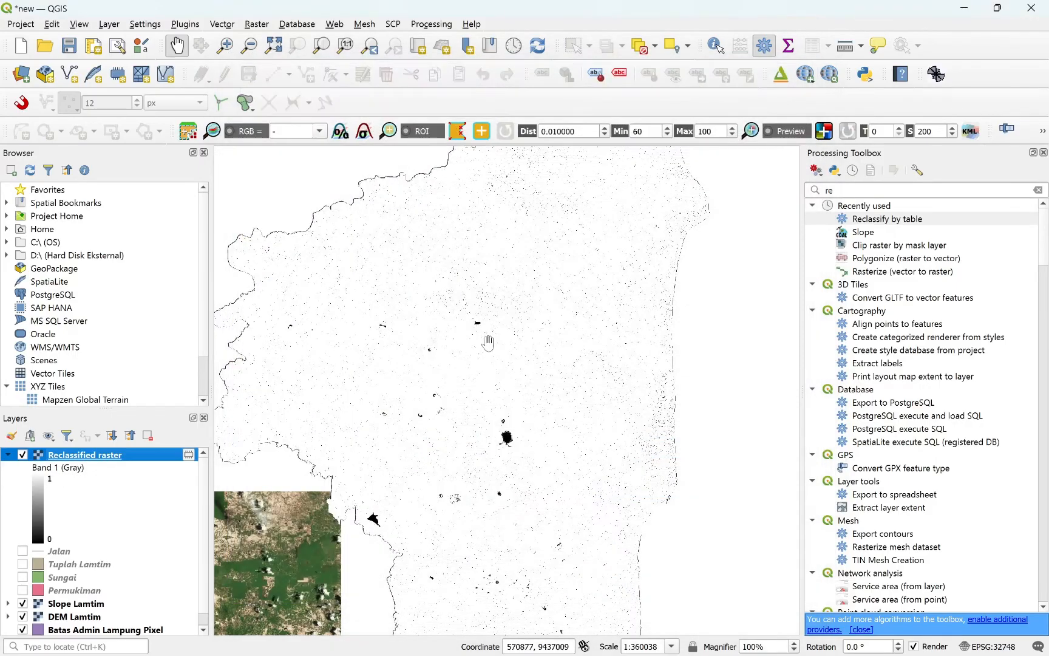
{"action": "scroll", "coordinate": [488, 344], "scroll_direction": "down", "scroll_amount": 1}
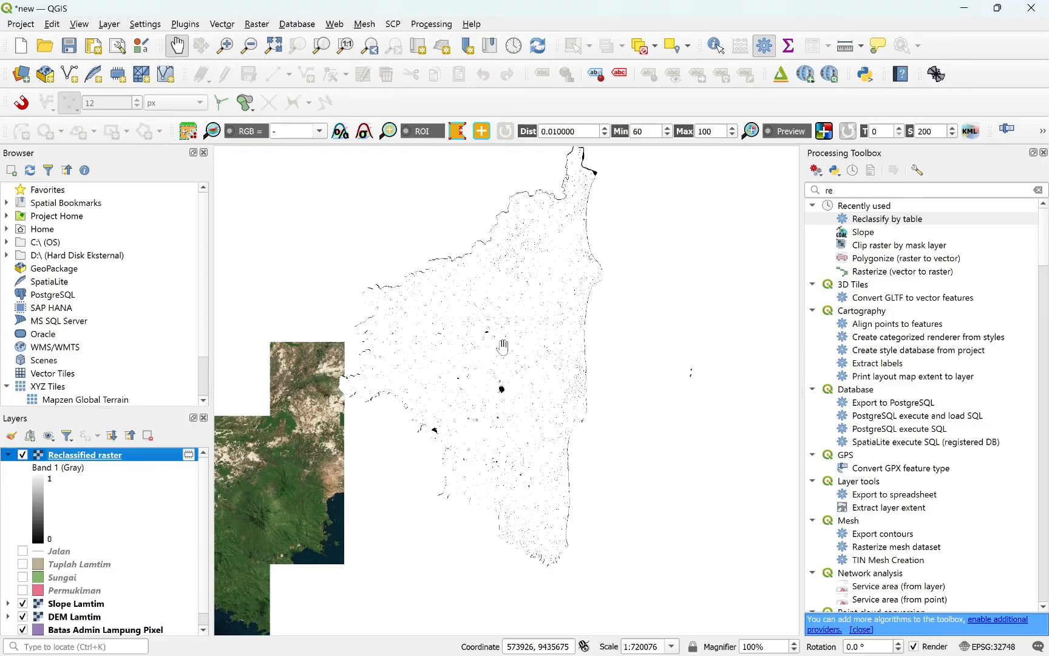
{"action": "scroll", "coordinate": [503, 346], "scroll_direction": "up", "scroll_amount": 1}
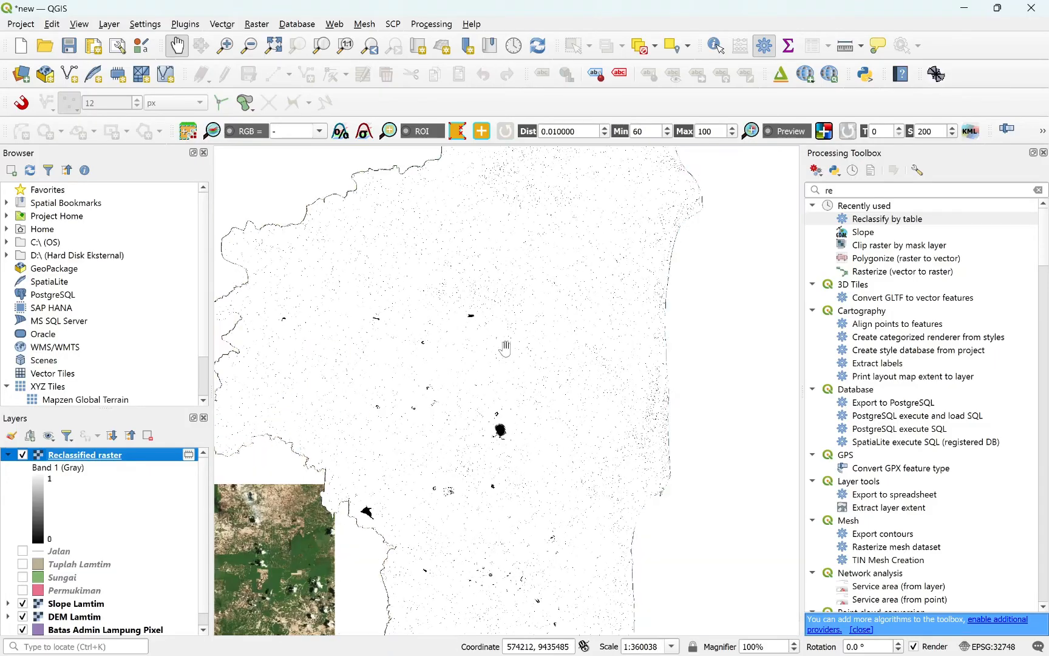
Hide the Boolean Lereng, Slope Lamtim, DEM Lamtim and Batas Admin Lampung Pixel layers, and show the Tuplah Lamtim layer.
{"action": "left_click", "coordinate": [8, 454]}
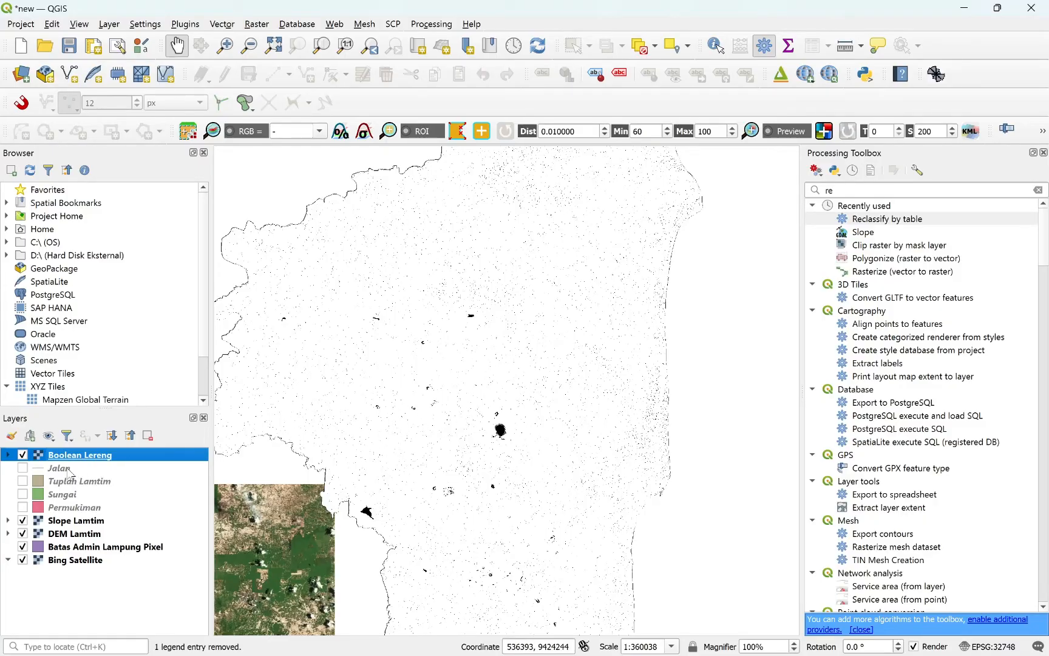
{"action": "left_click", "coordinate": [22, 455]}
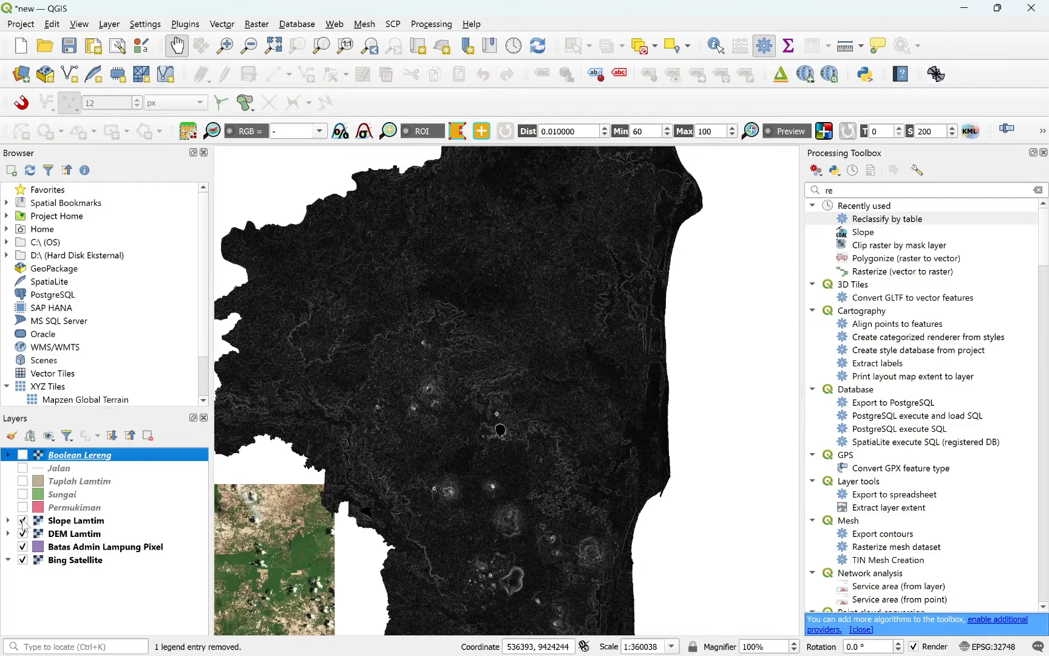
{"action": "left_click", "coordinate": [23, 520]}
{"action": "left_click", "coordinate": [22, 533]}
{"action": "left_click", "coordinate": [22, 547]}
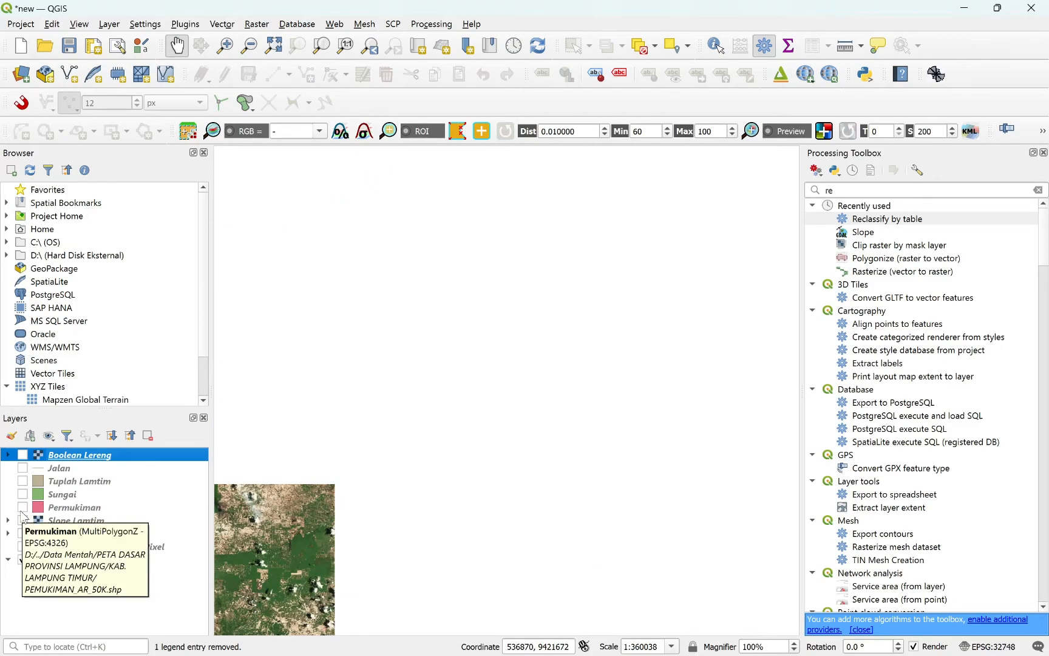
{"action": "left_click", "coordinate": [22, 481]}
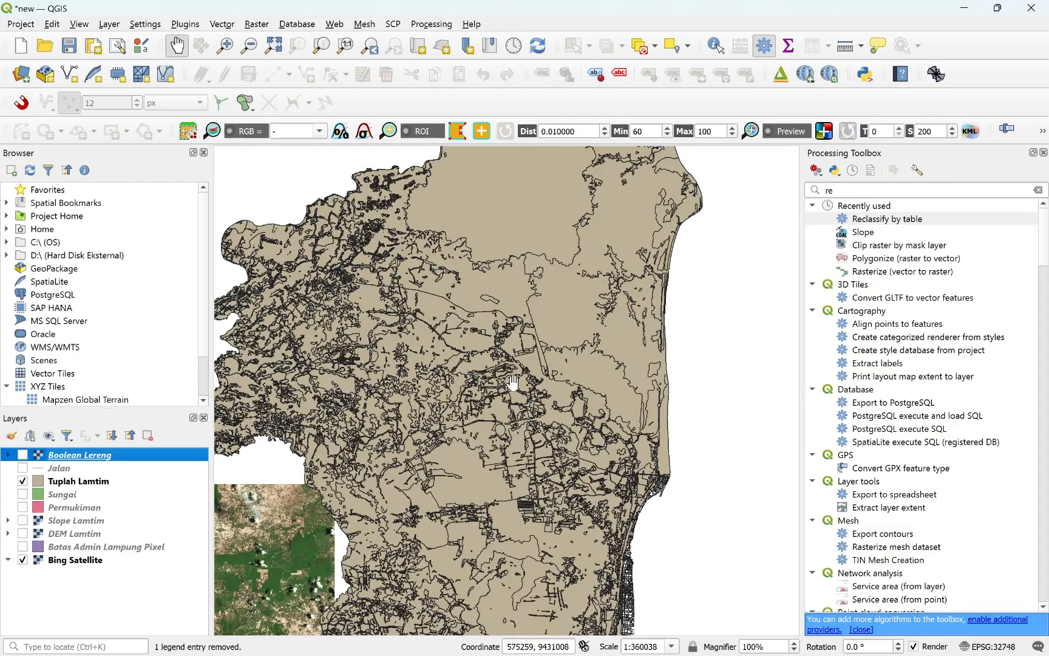
Open the attribute table of the Tuplah Lamtim layer.
{"action": "left_click", "coordinate": [54, 482]}
{"action": "right_click", "coordinate": [62, 481]}
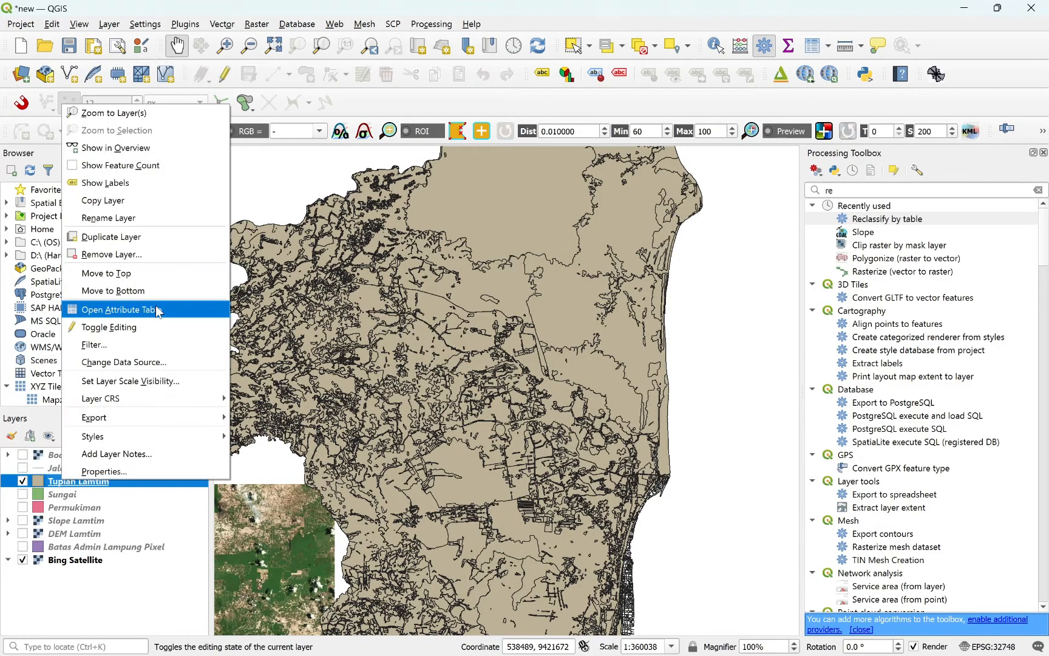
{"action": "left_click", "coordinate": [203, 309]}
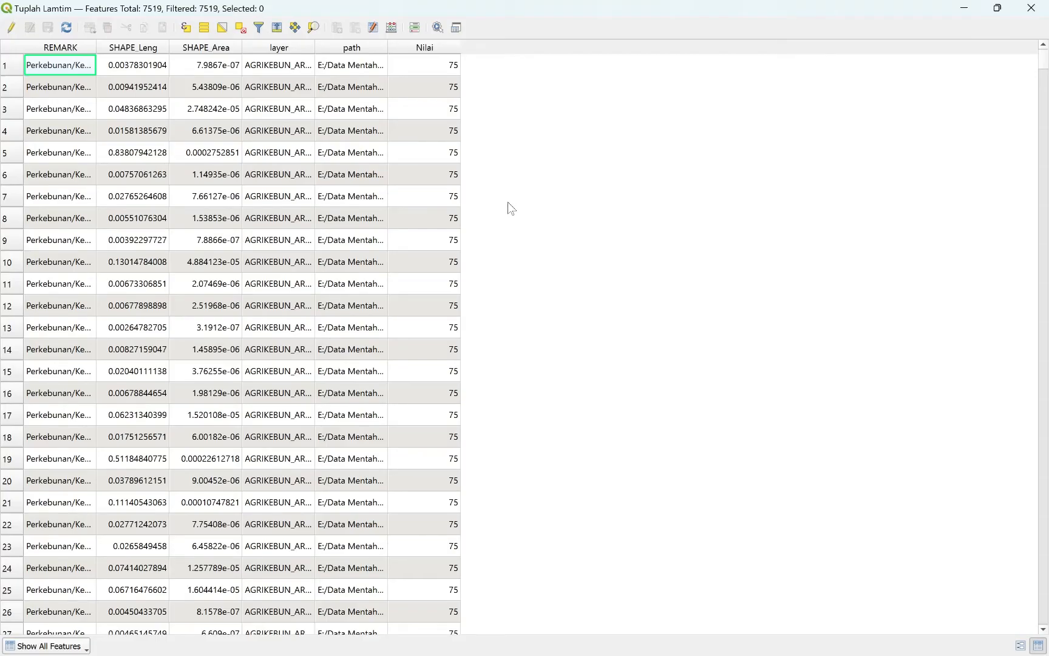
Switch to the PowerPoint slide show to consult the Tutupan Lahan criteria in the Metode Boolean table, and return to the attribute table.
{"action": "mouse_move", "coordinate": [588, 637]}
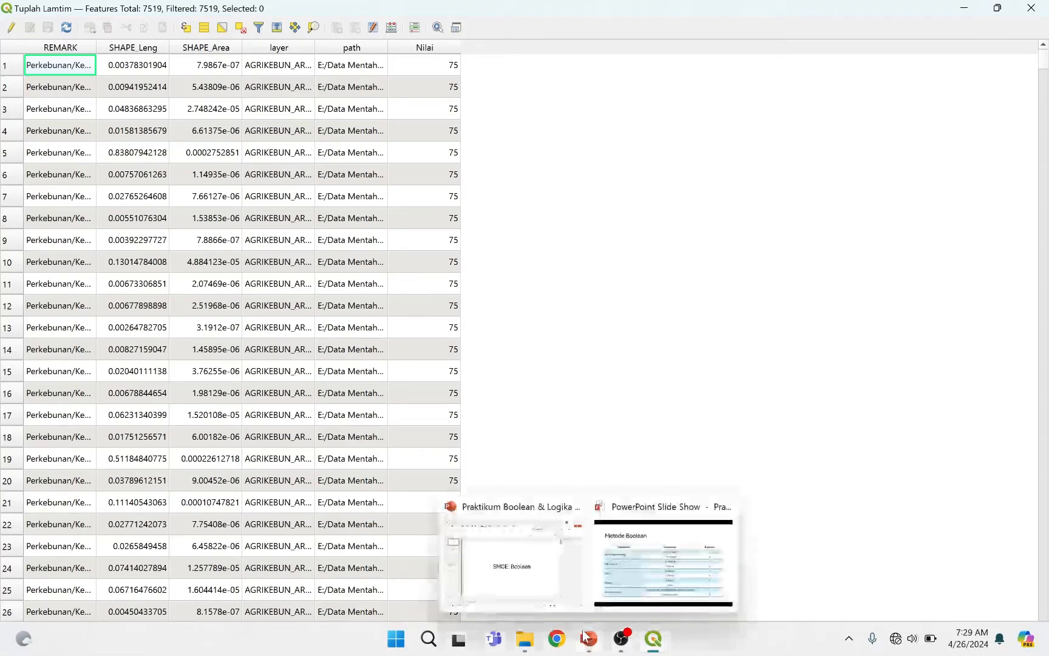
{"action": "mouse_move", "coordinate": [533, 576]}
{"action": "left_click", "coordinate": [659, 565]}
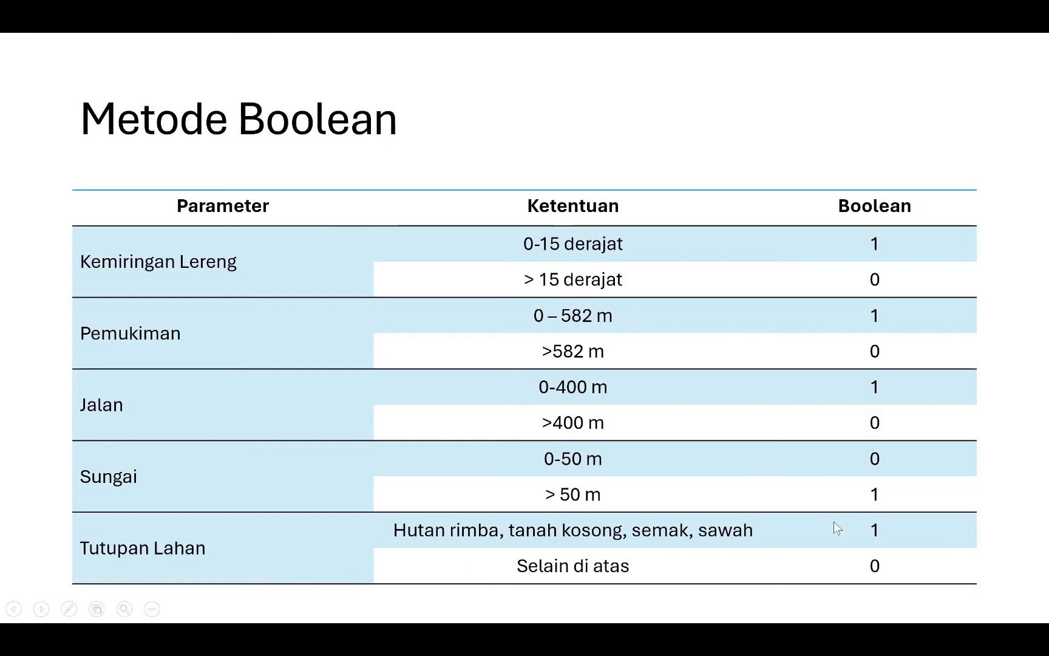
{"action": "key", "text": "alt+Tab"}
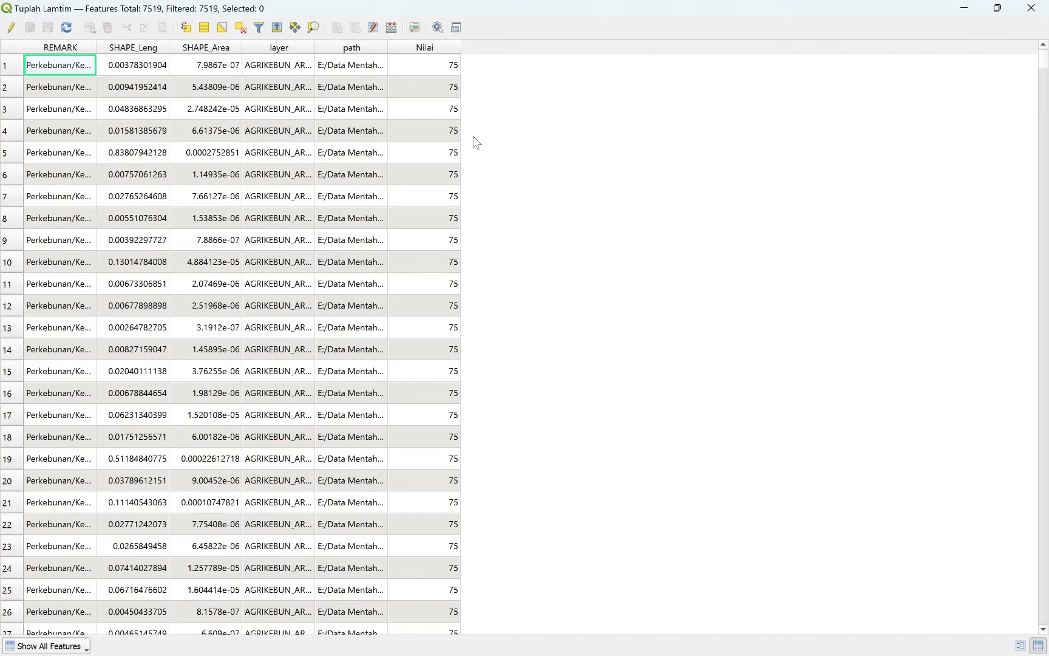
Enable editing on Tuplah Lamtim and add a 32-bit integer field named Boolean with length 10.
{"action": "left_click", "coordinate": [11, 28]}
{"action": "left_click", "coordinate": [337, 27]}
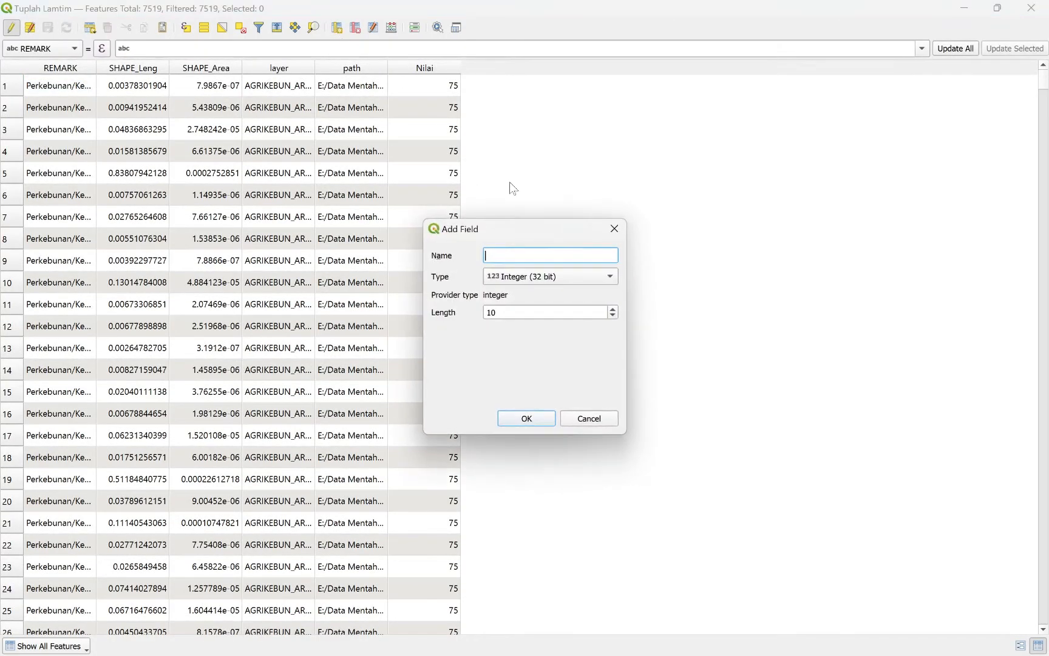
{"action": "type", "text": "Boolean"}
{"action": "left_click", "coordinate": [526, 419]}
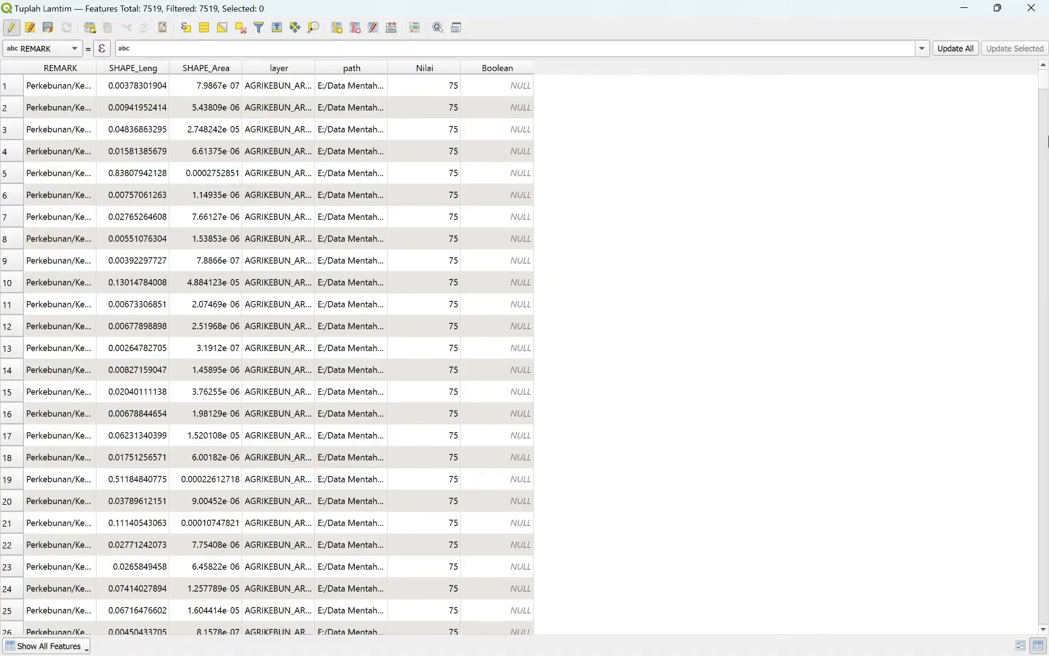
Select the Tuplah Lamtim features whose REMARK contains Hutan Rimba using the filter form, checking the class names on the Metode Boolean slide.
{"action": "left_click_drag", "start_coordinate": [1046, 100], "coordinate": [996, 69]}
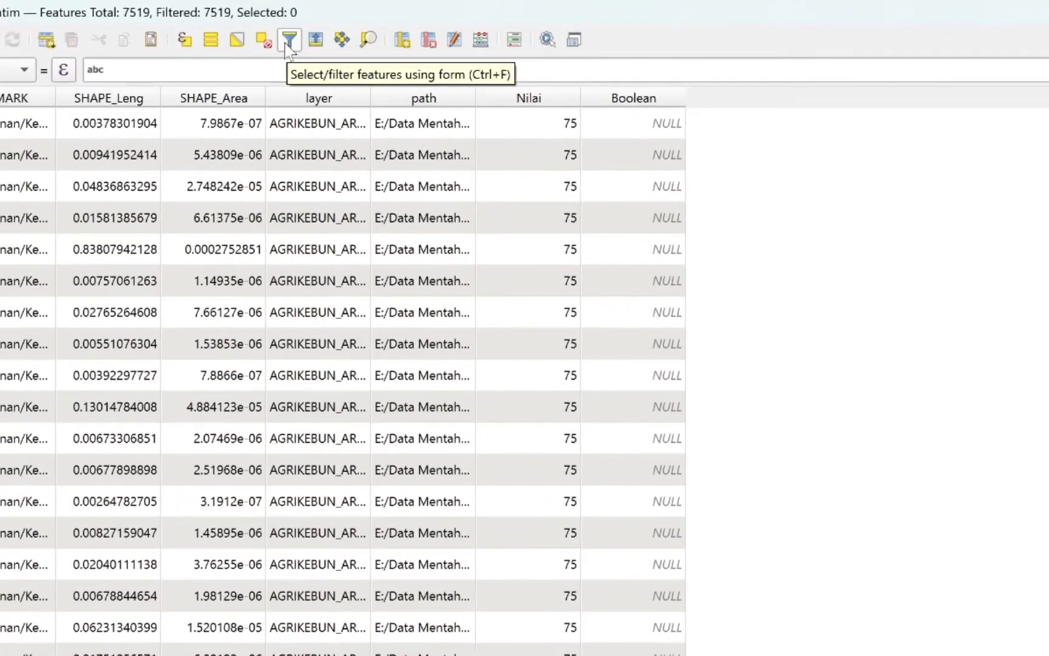
{"action": "left_click", "coordinate": [289, 41]}
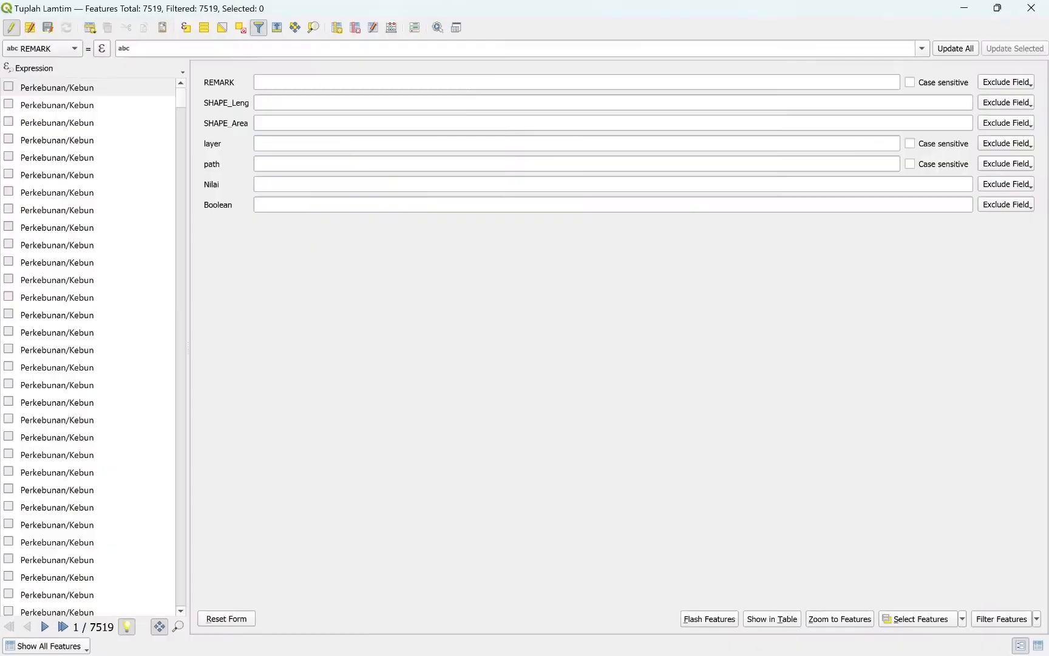
{"action": "left_click", "coordinate": [316, 82]}
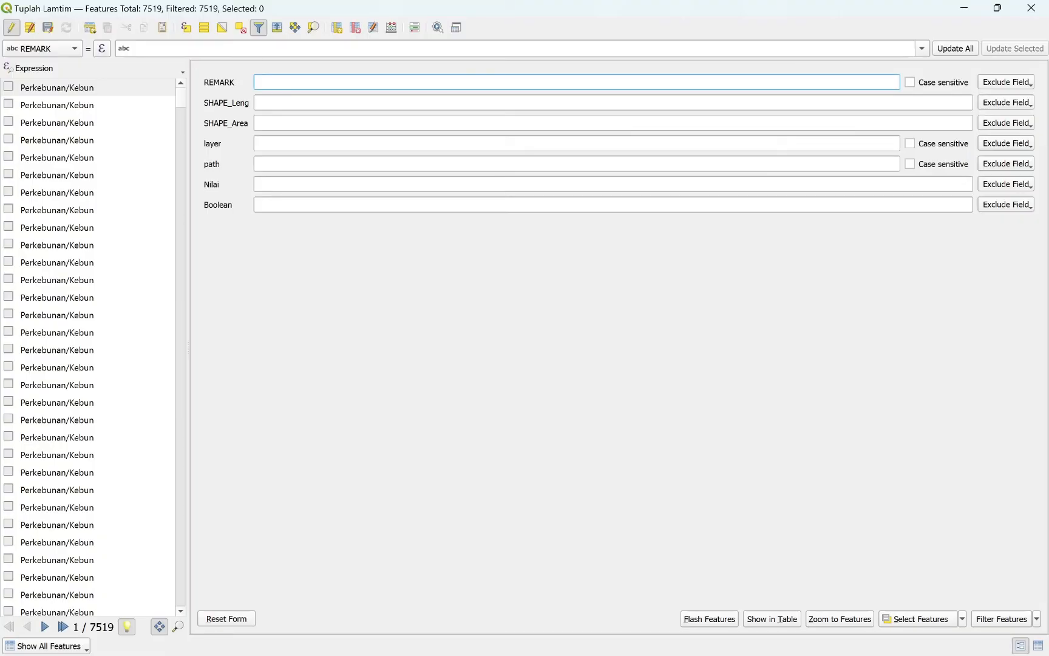
{"action": "key", "text": "alt+Tab"}
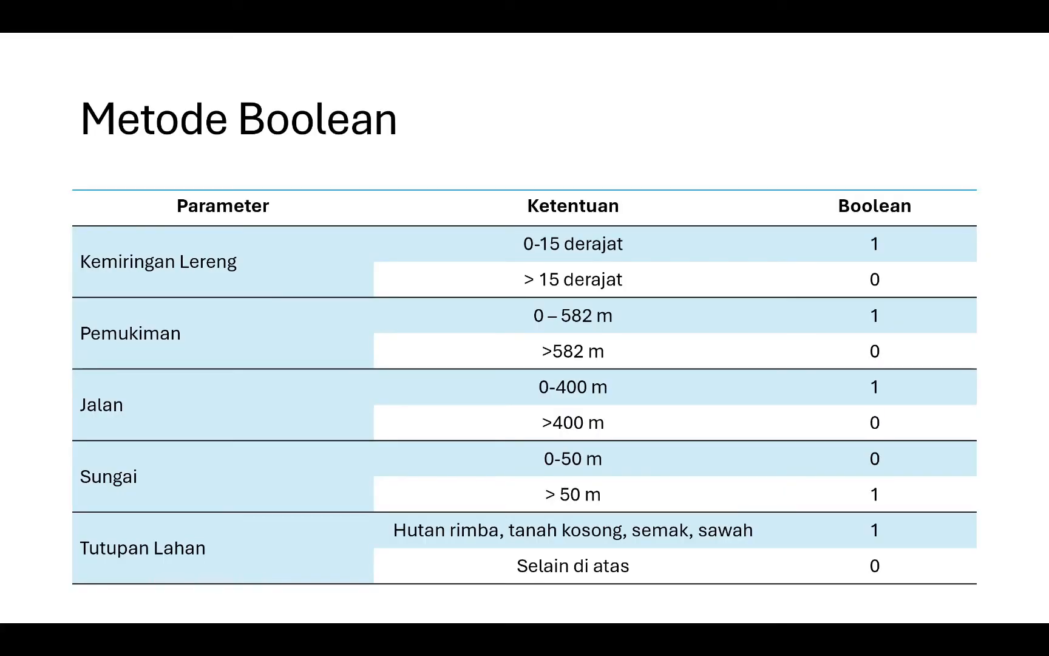
{"action": "key", "text": "alt+Tab"}
{"action": "type", "text": "hu"}
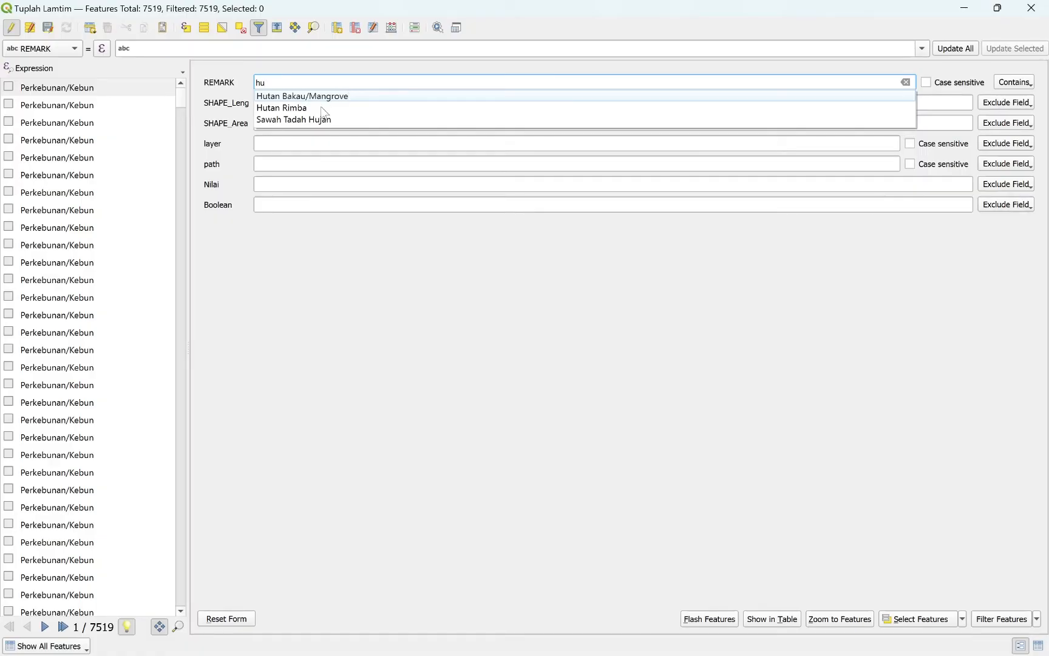
{"action": "left_click", "coordinate": [292, 108]}
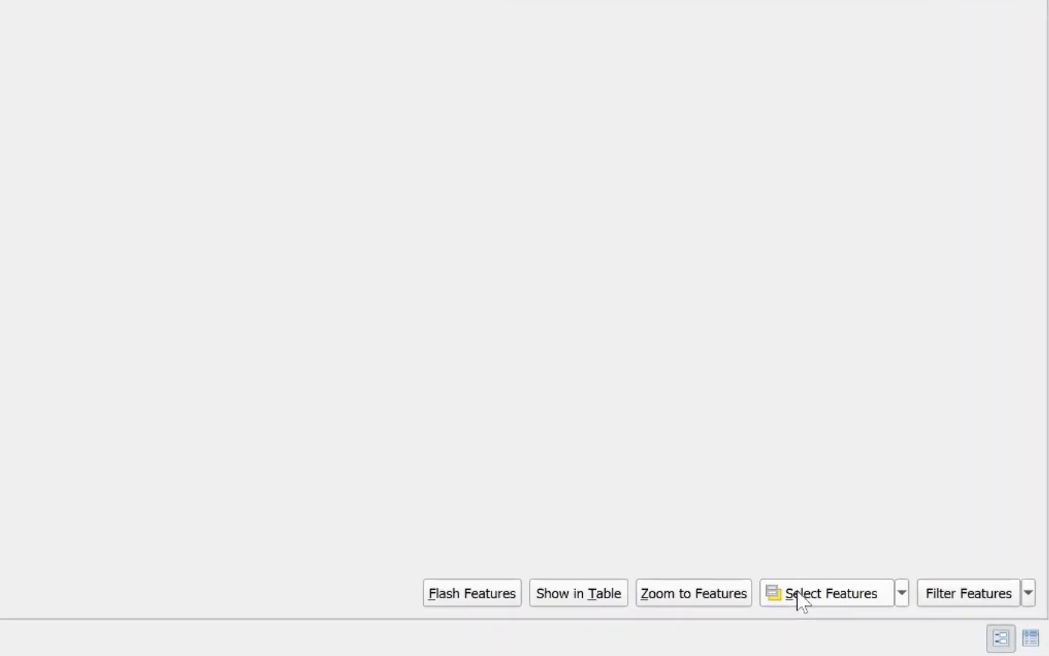
{"action": "left_click", "coordinate": [800, 598]}
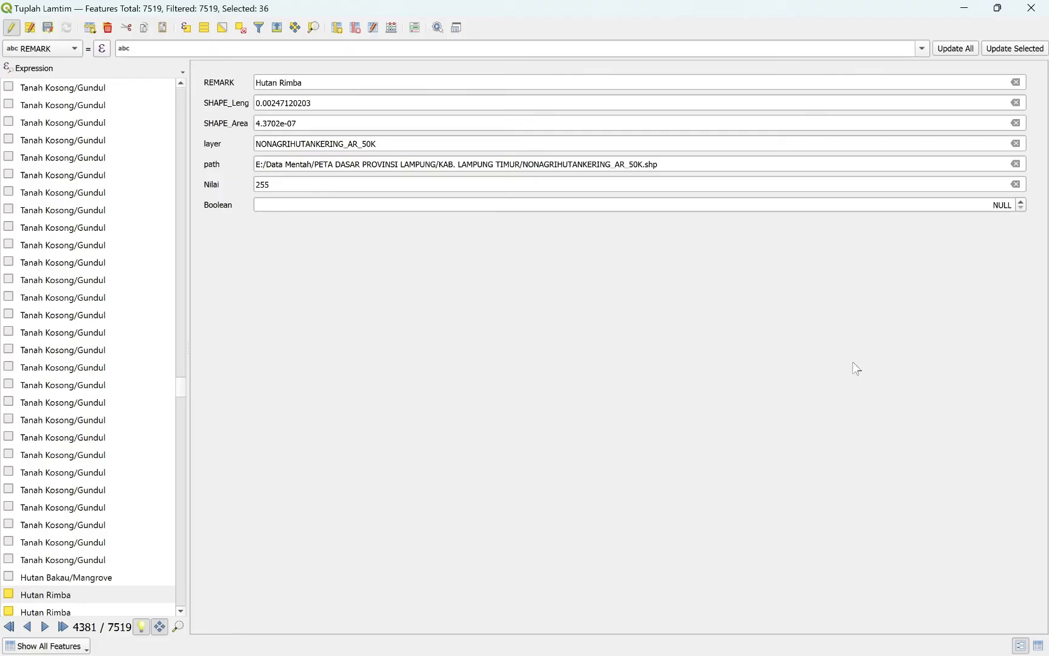
Add the features whose REMARK contains Tanah Kosong/Gundul to the current selection using the filter form.
{"action": "left_click", "coordinate": [259, 27]}
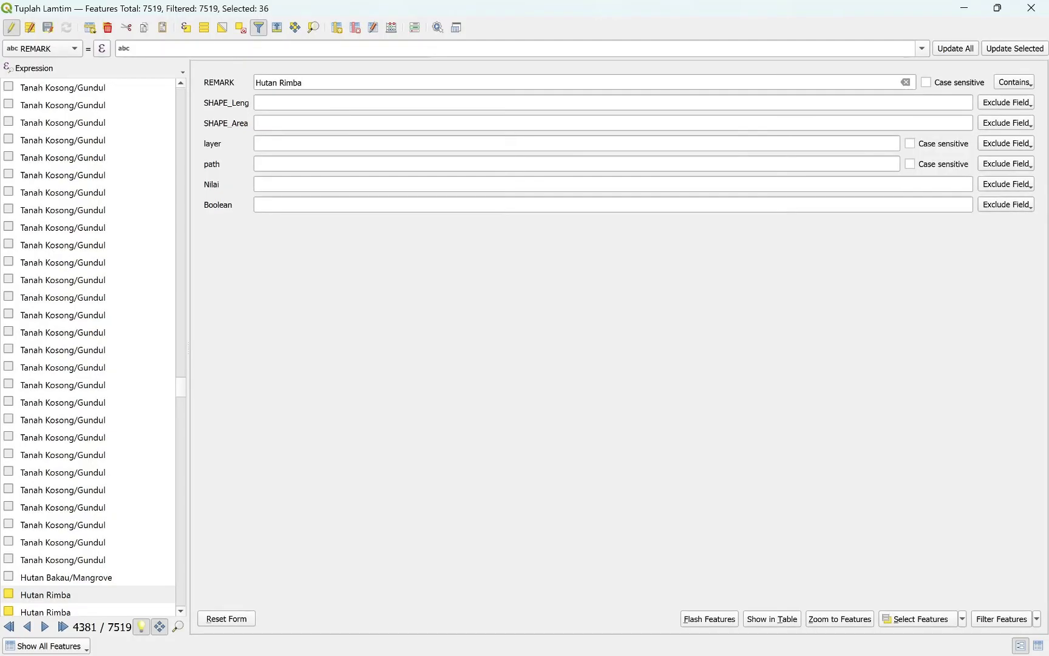
{"action": "triple_click", "coordinate": [259, 83]}
{"action": "type", "text": "tan"}
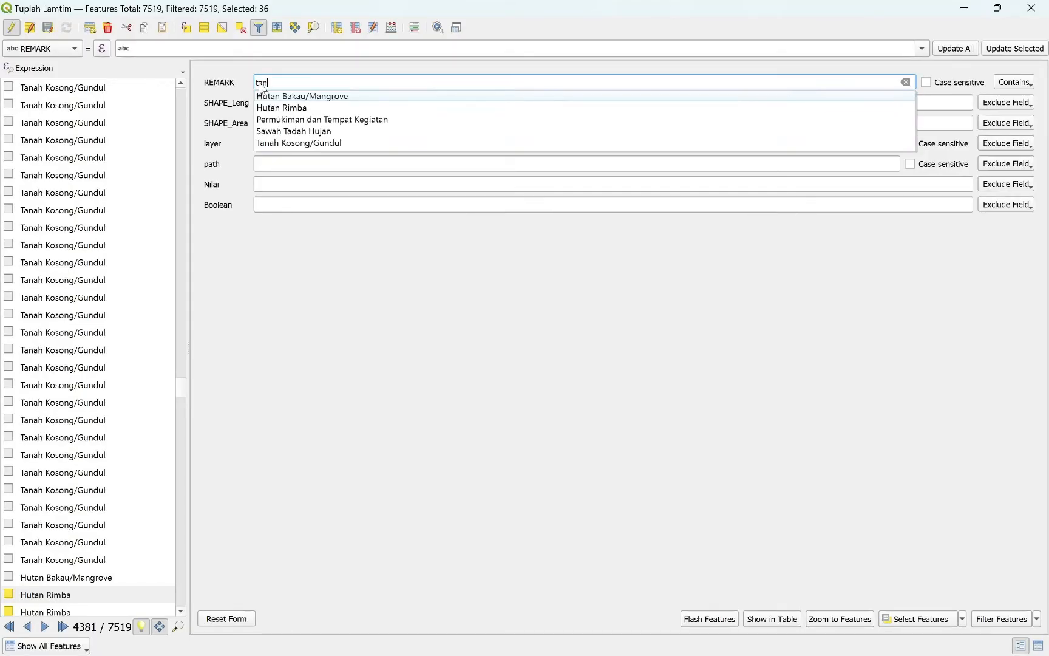
{"action": "type", "text": "a"}
{"action": "left_click", "coordinate": [276, 96]}
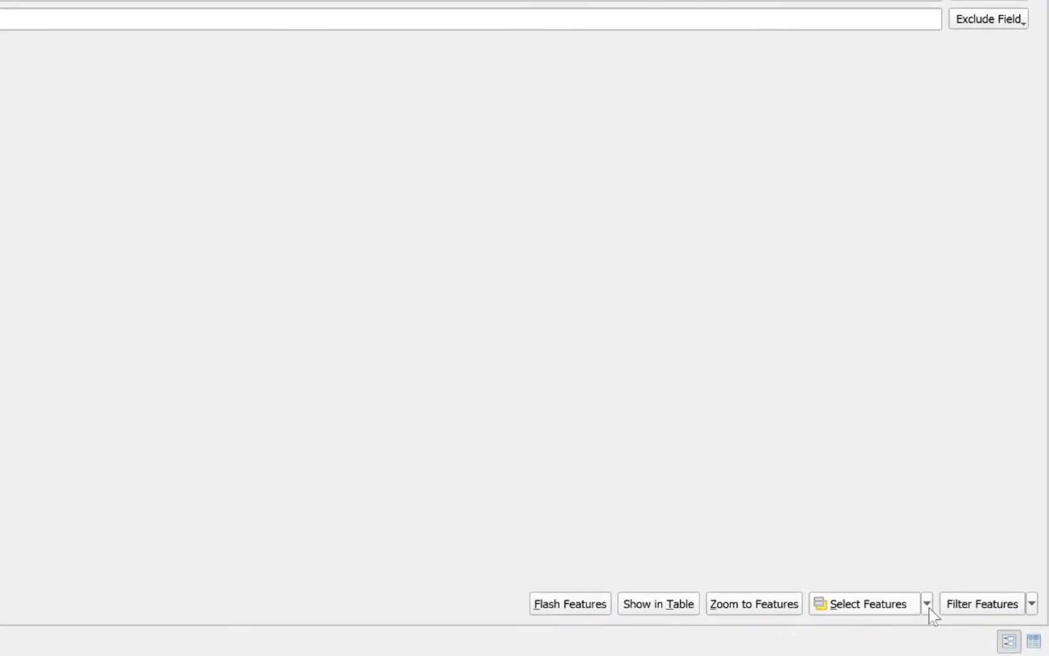
{"action": "left_click", "coordinate": [928, 608]}
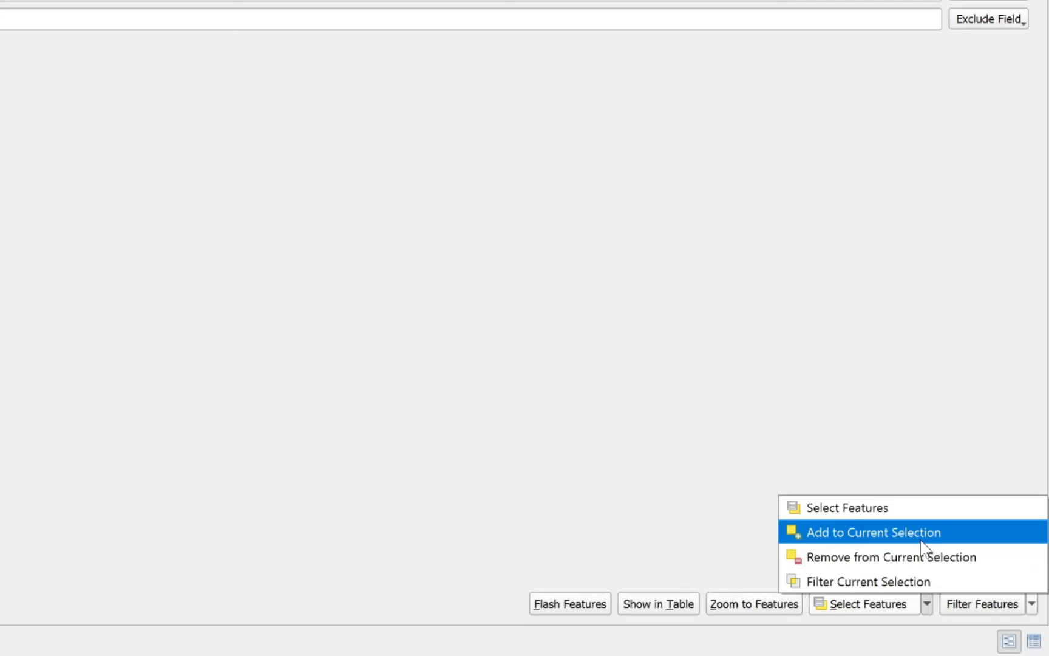
{"action": "left_click", "coordinate": [920, 534]}
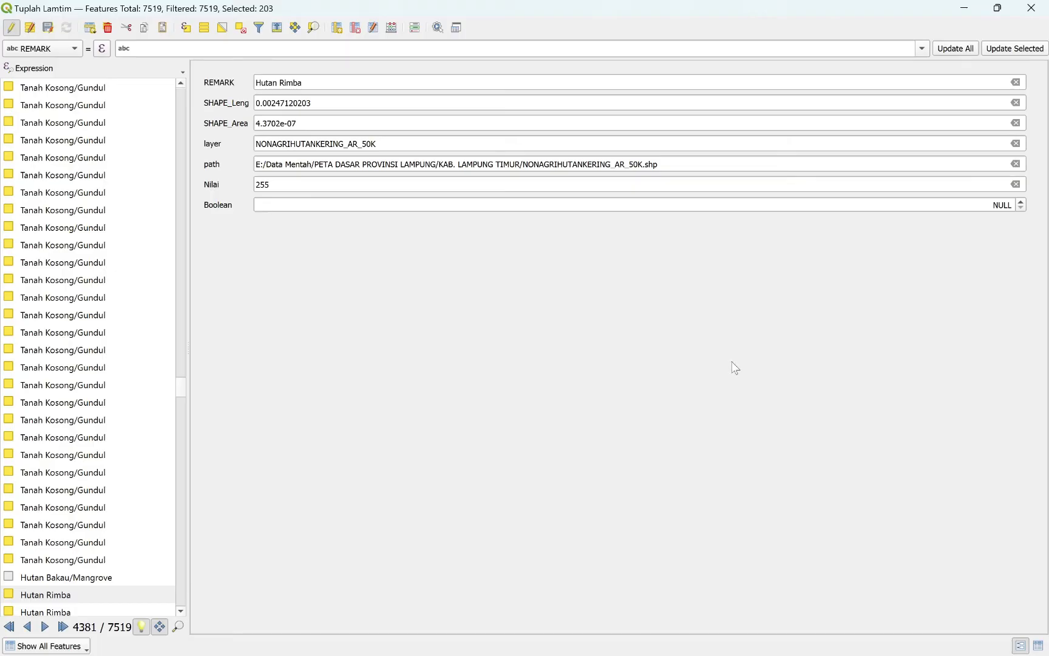
Add the features whose REMARK contains Semak Belukar to the current selection using the filter form.
{"action": "left_click", "coordinate": [259, 28]}
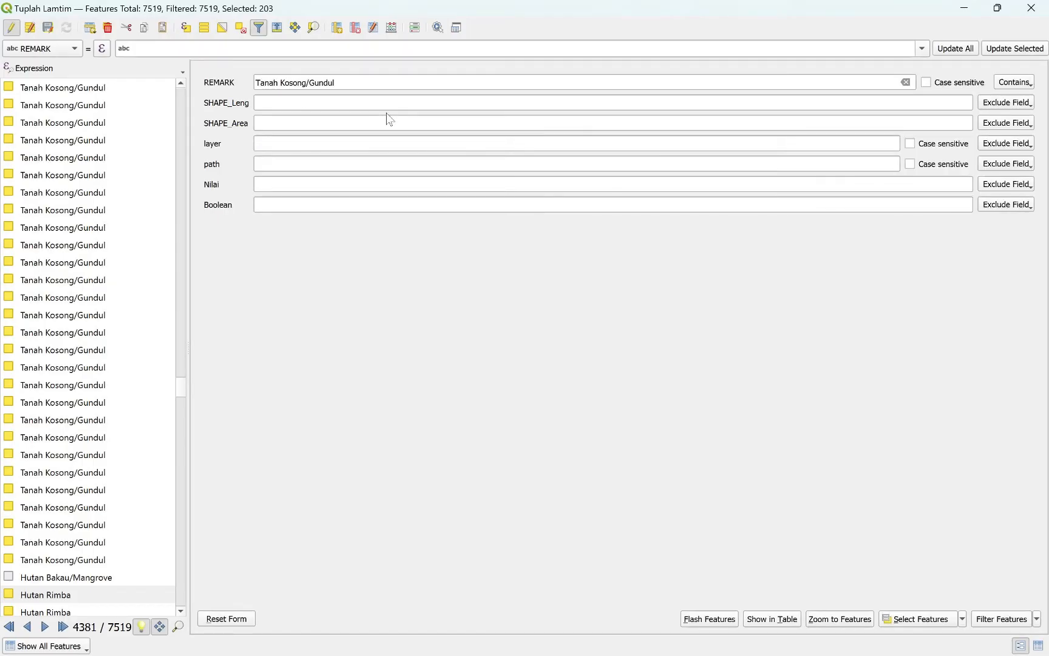
{"action": "left_click_drag", "start_coordinate": [363, 83], "coordinate": [262, 84]}
{"action": "type", "text": "se"}
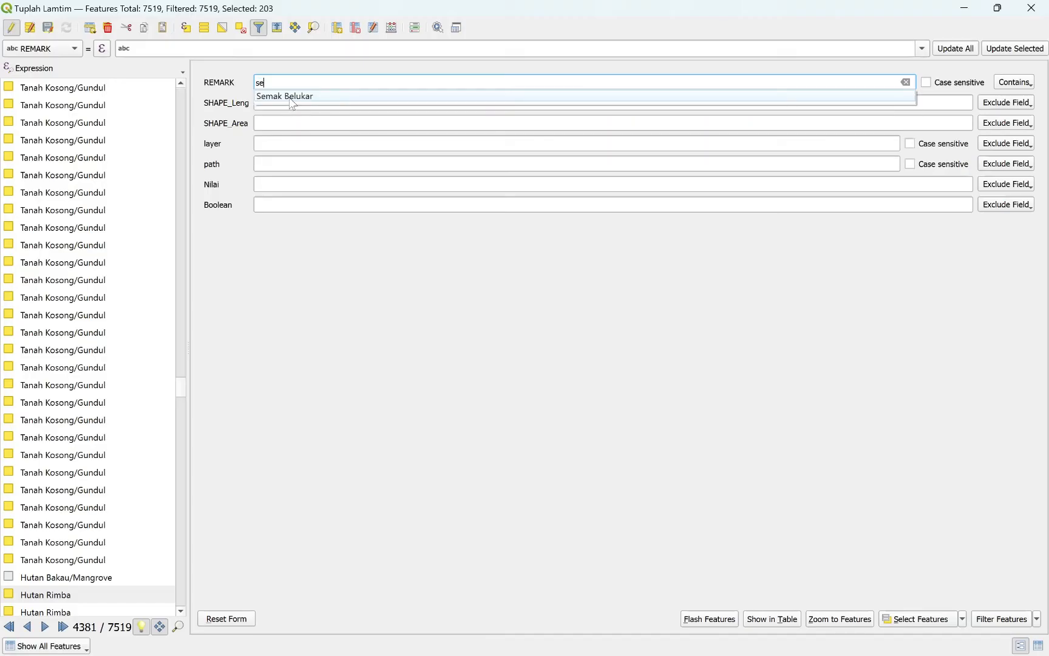
{"action": "left_click", "coordinate": [291, 97]}
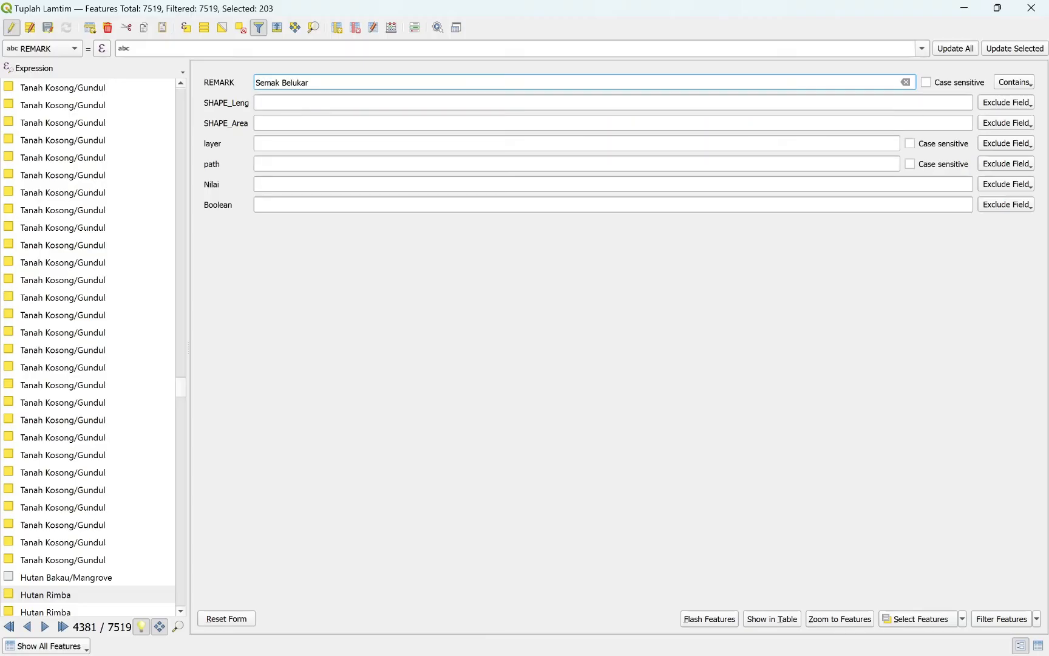
{"action": "left_click", "coordinate": [962, 618]}
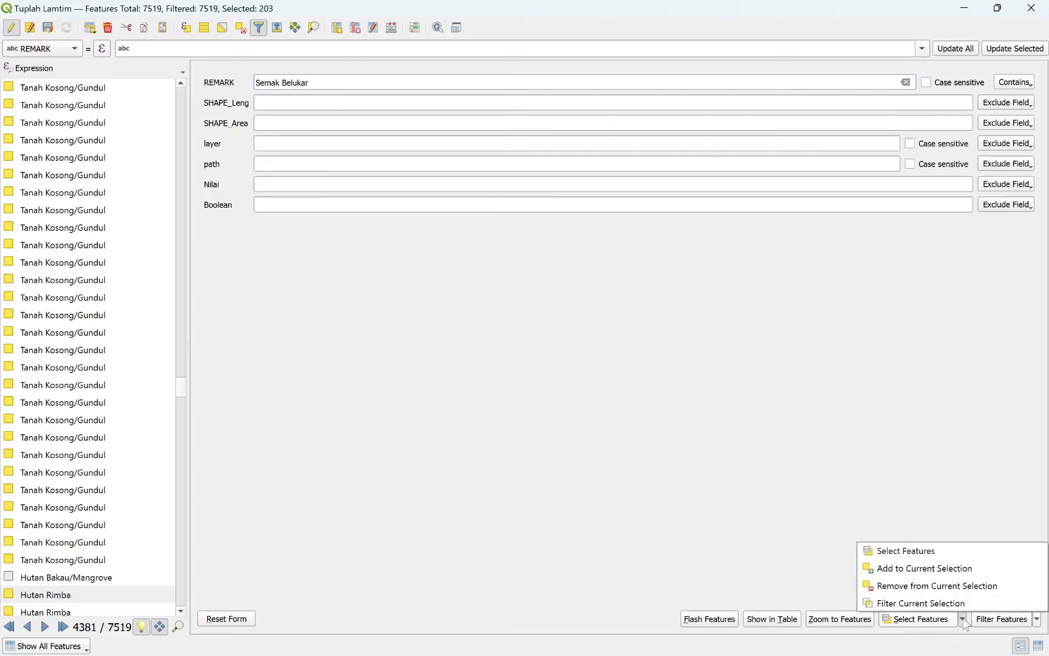
{"action": "left_click", "coordinate": [934, 575]}
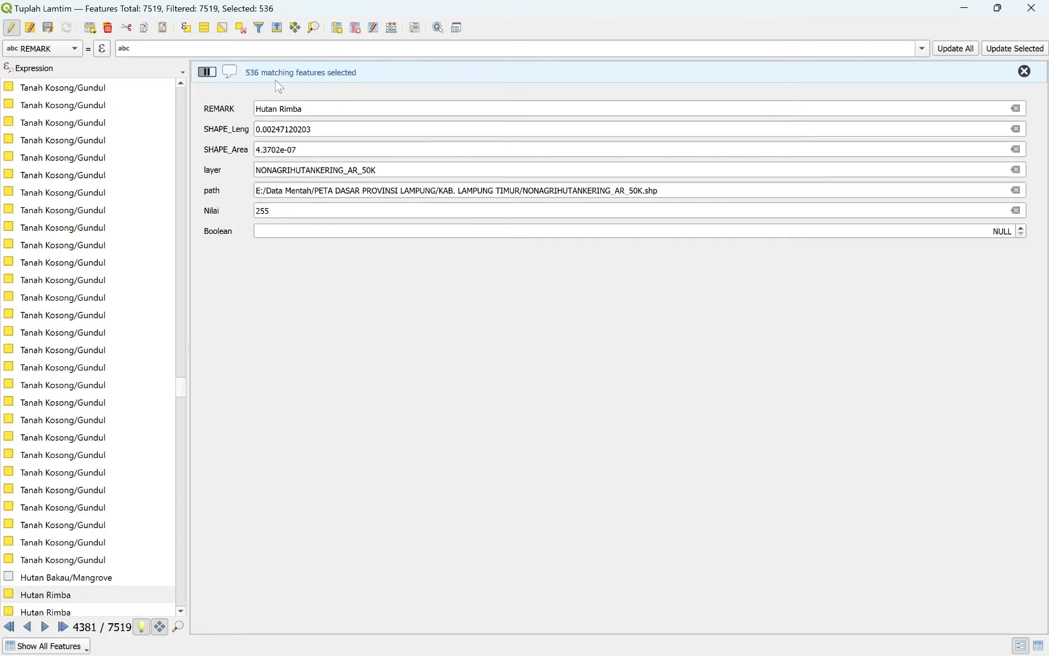
Add the features whose REMARK contains Sawah to the current selection using the filter form.
{"action": "left_click", "coordinate": [260, 28]}
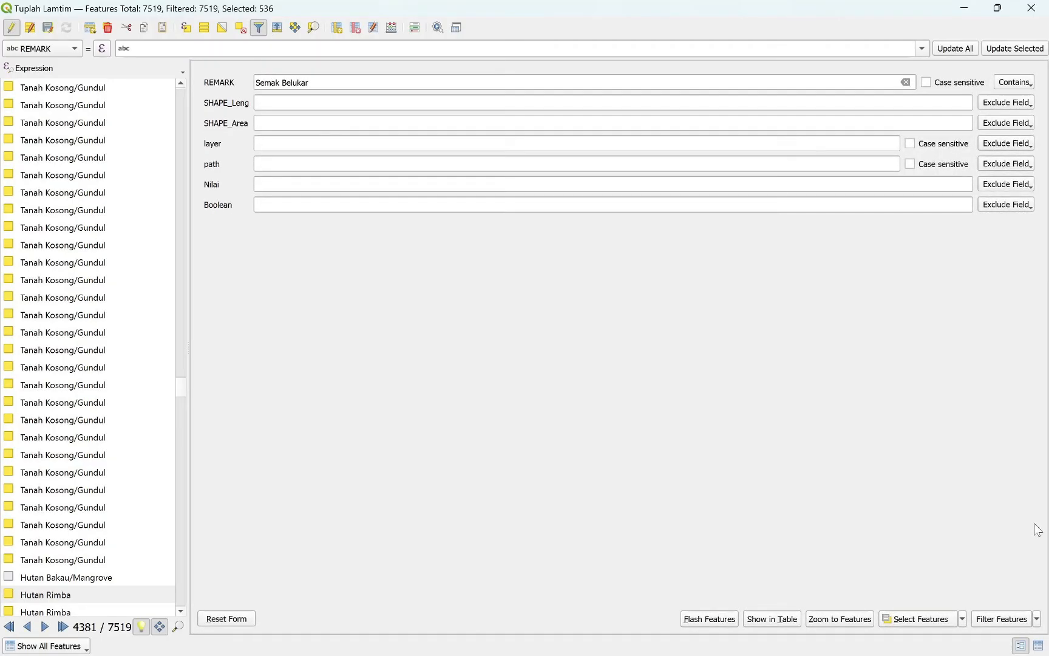
{"action": "left_click_drag", "start_coordinate": [309, 83], "coordinate": [218, 94]}
{"action": "type", "text": "sa"}
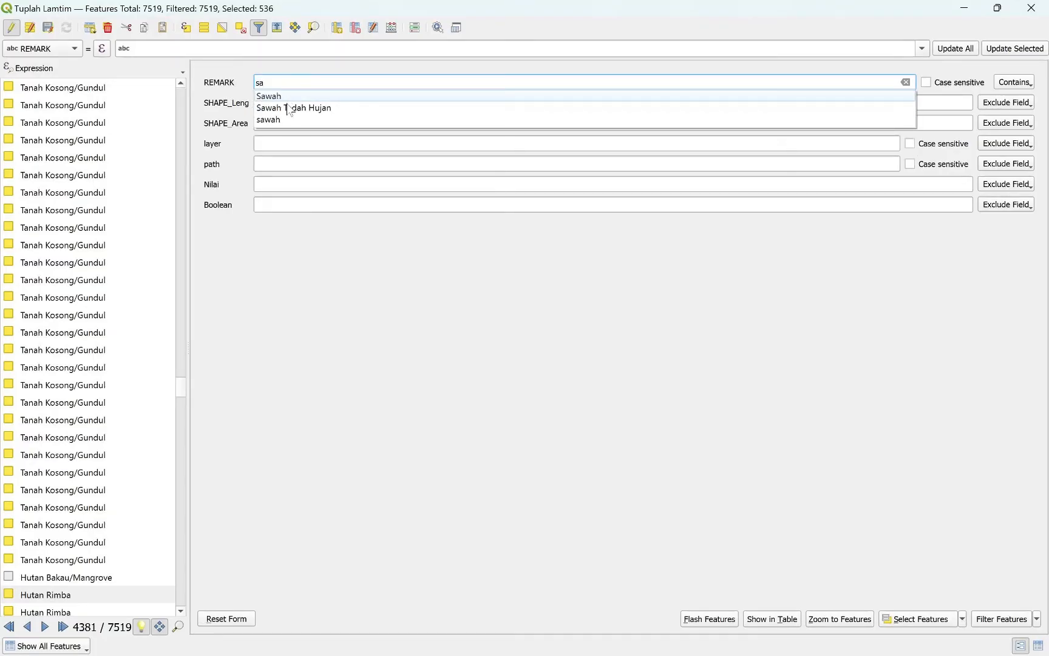
{"action": "left_click", "coordinate": [288, 96]}
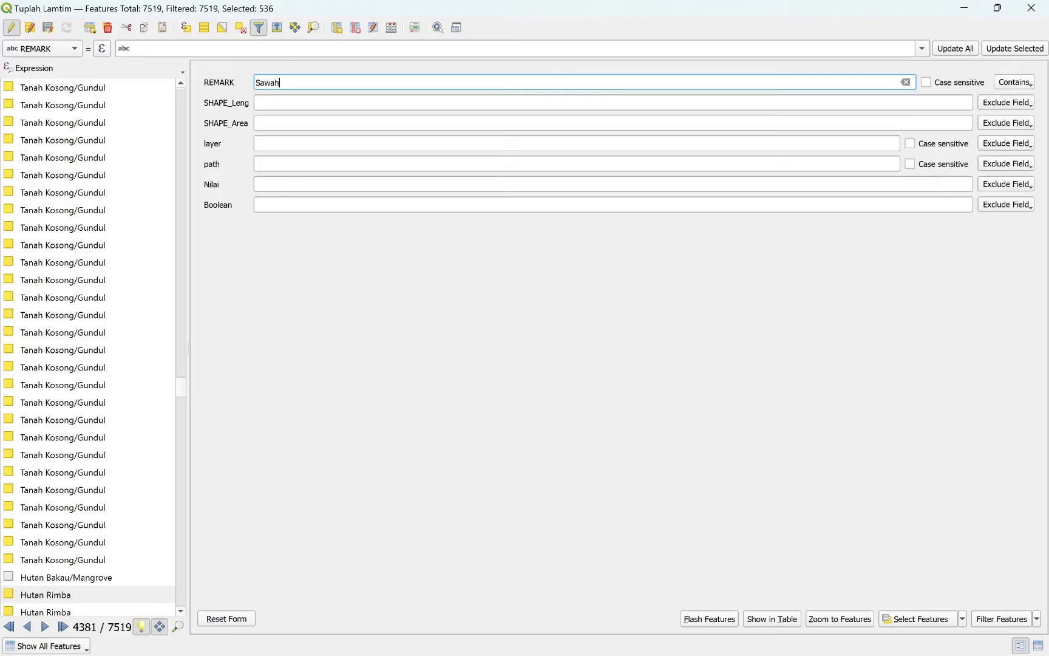
{"action": "left_click", "coordinate": [962, 618]}
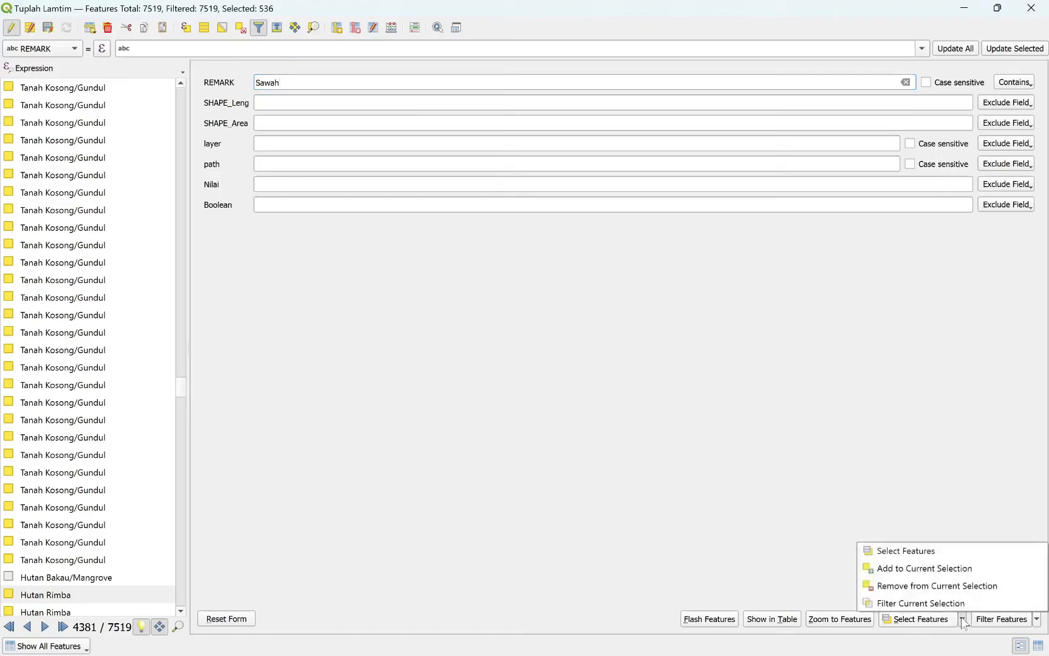
{"action": "left_click", "coordinate": [939, 568]}
Add the features whose REMARK contains Sawah Tadah Hujan to the current selection using the filter form.
{"action": "left_click", "coordinate": [258, 28]}
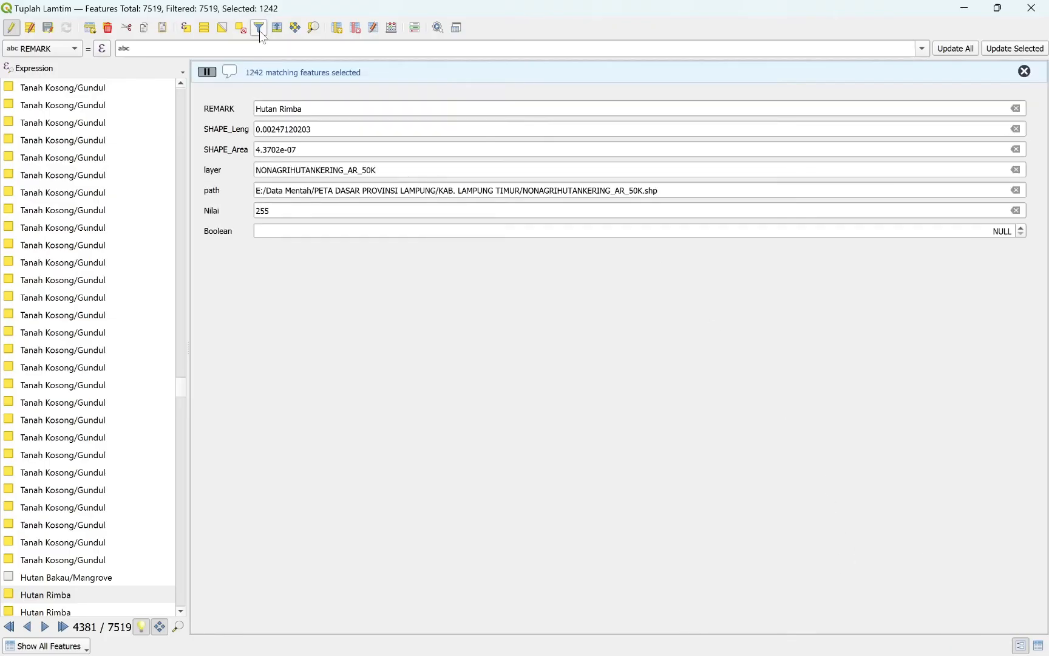
{"action": "left_click", "coordinate": [259, 27]}
{"action": "double_click", "coordinate": [273, 108]}
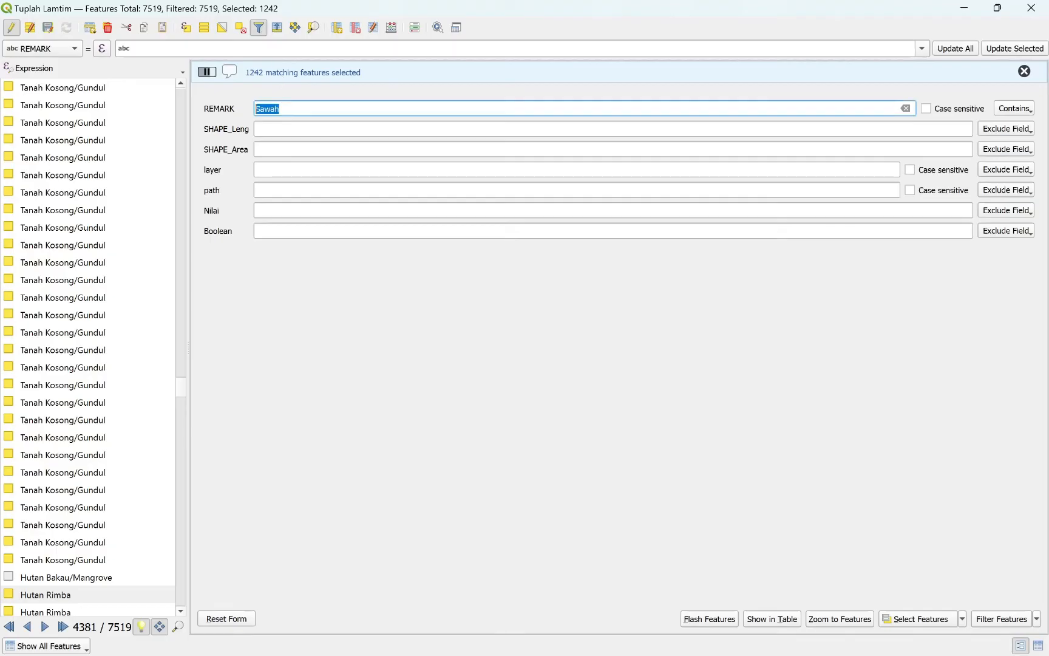
{"action": "type", "text": "sawa"}
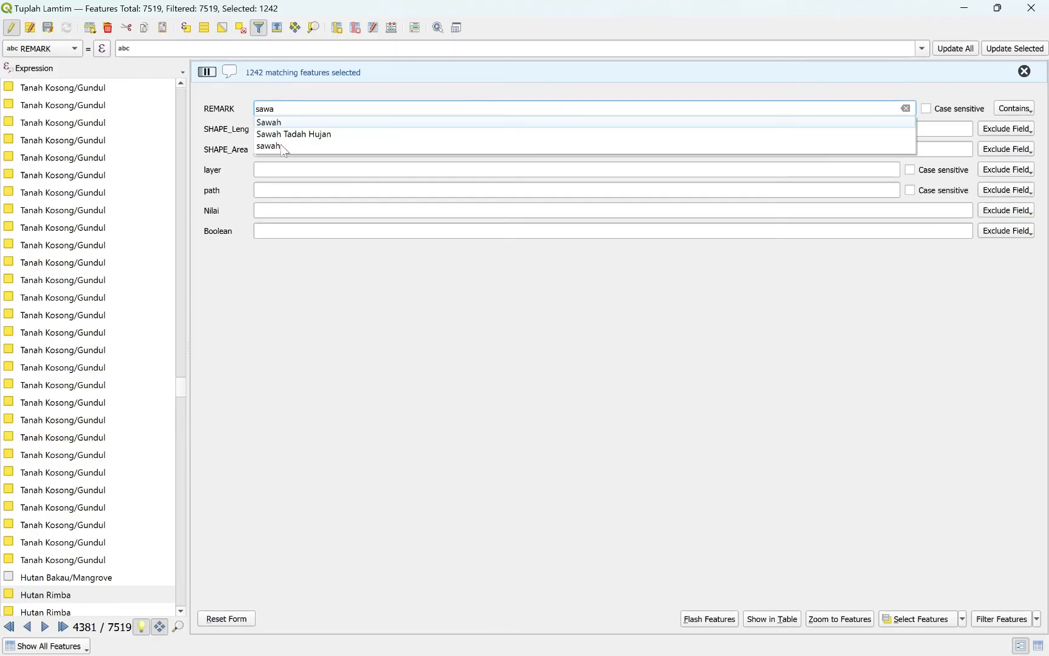
{"action": "left_click", "coordinate": [285, 134]}
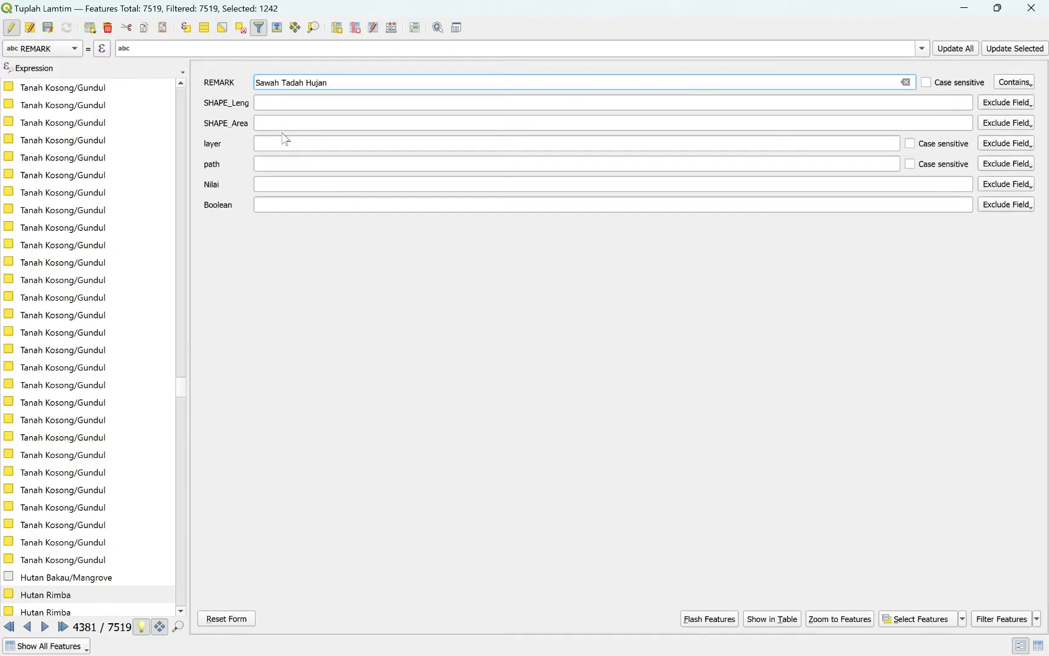
{"action": "left_click", "coordinate": [961, 619]}
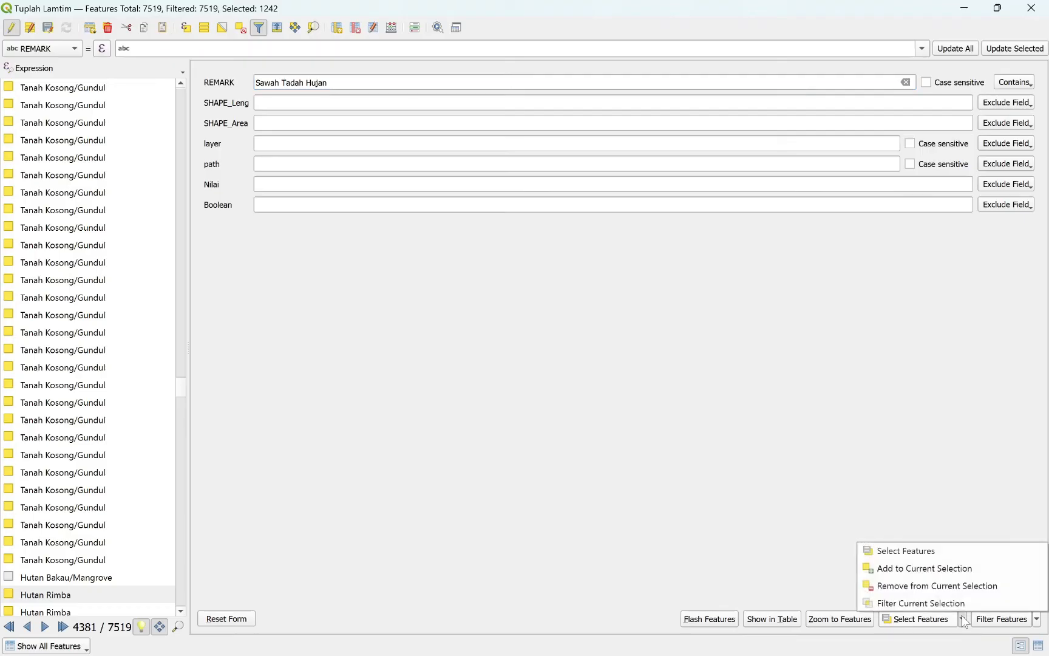
{"action": "left_click", "coordinate": [948, 571]}
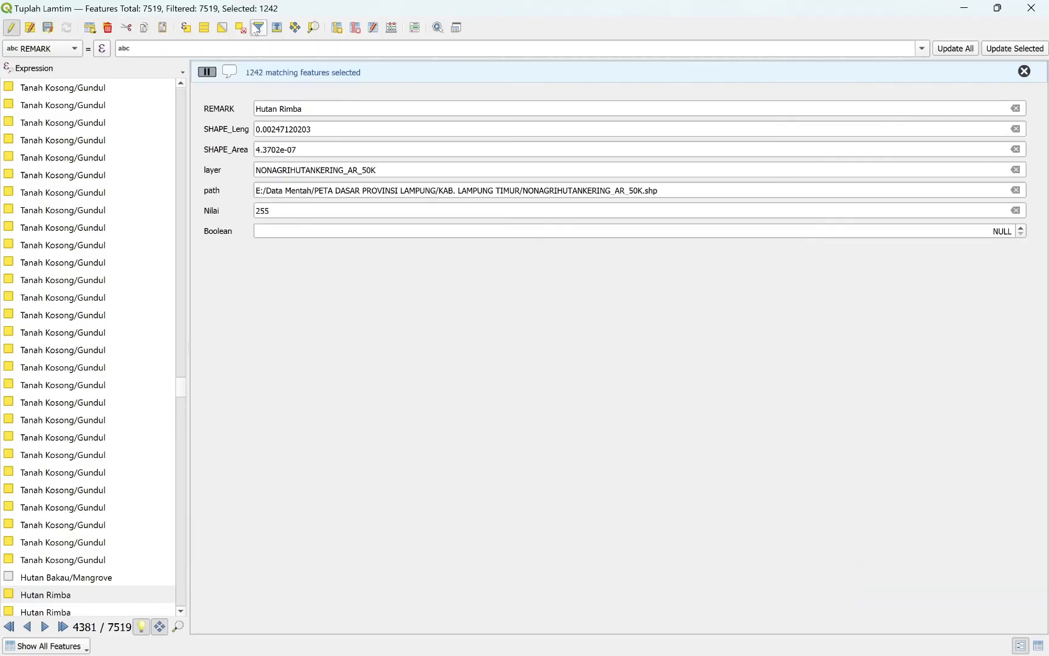
Add the features whose REMARK contains lowercase sawah to the current selection using the filter form.
{"action": "key", "text": "ctrl+a"}
{"action": "type", "text": "saw"}
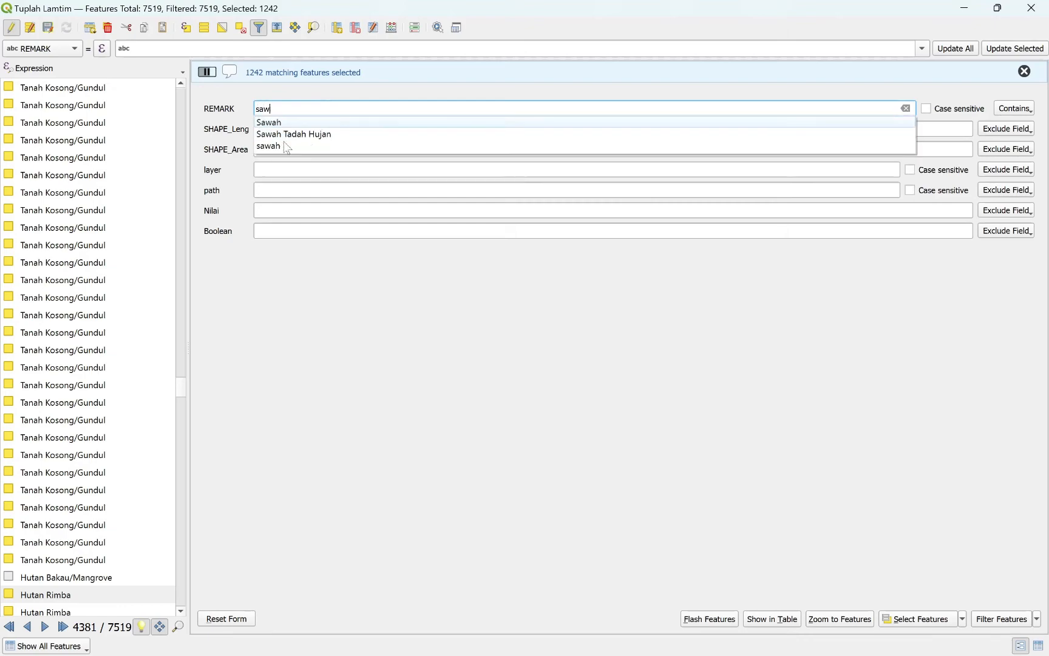
{"action": "type", "text": "ah"}
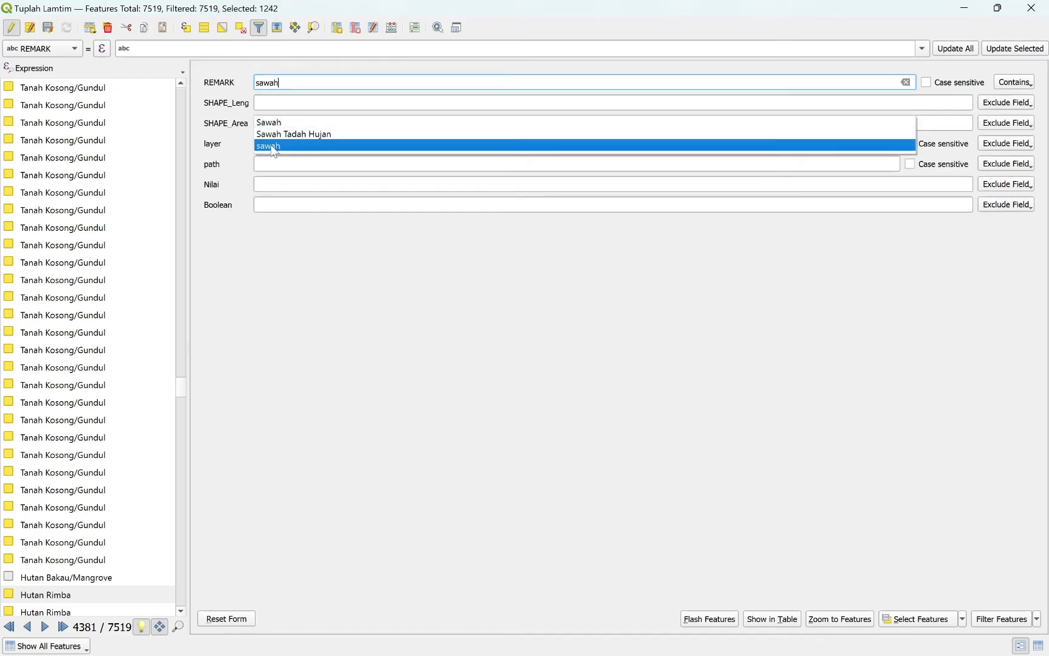
{"action": "left_click", "coordinate": [273, 146]}
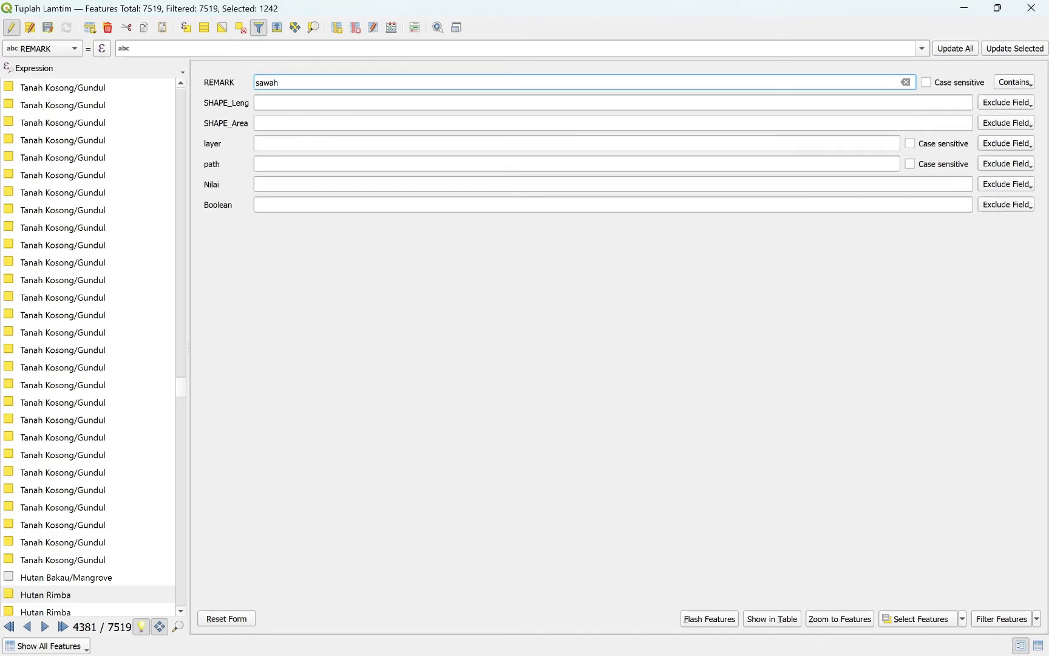
{"action": "left_click", "coordinate": [963, 619]}
{"action": "left_click", "coordinate": [924, 566]}
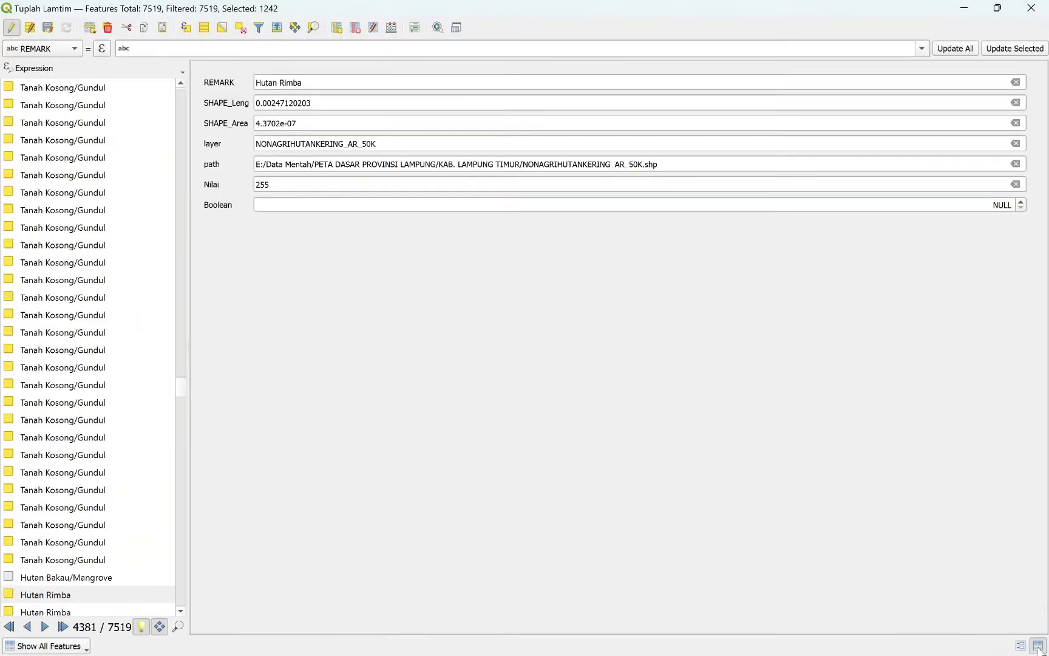
Show the attributes in table view and move the selected land cover features to the top for review.
{"action": "left_click", "coordinate": [1024, 633]}
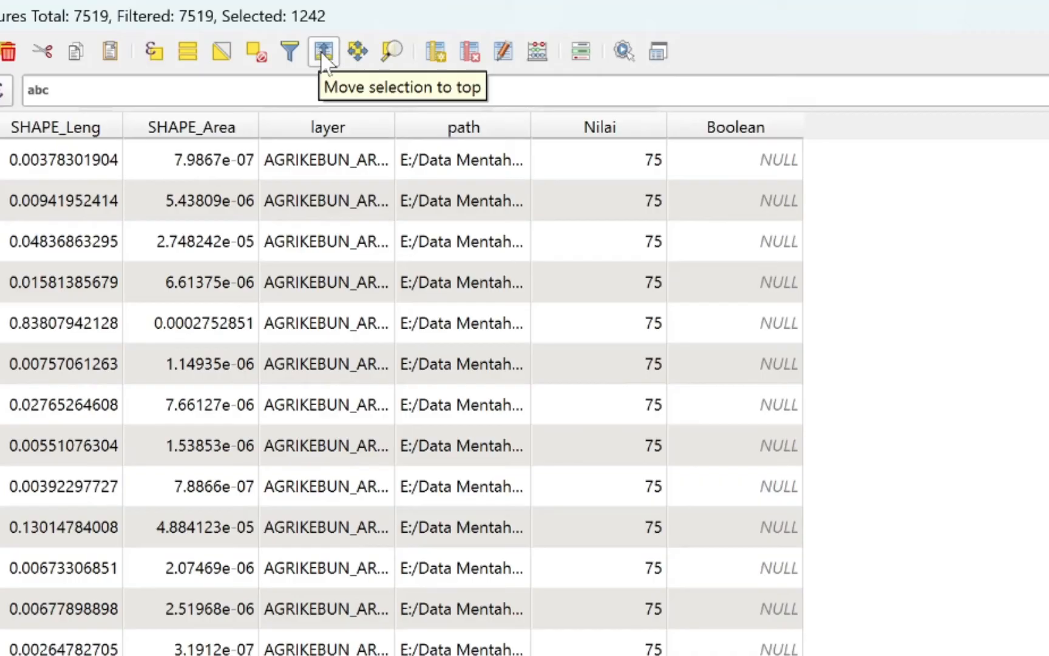
{"action": "left_click", "coordinate": [324, 54]}
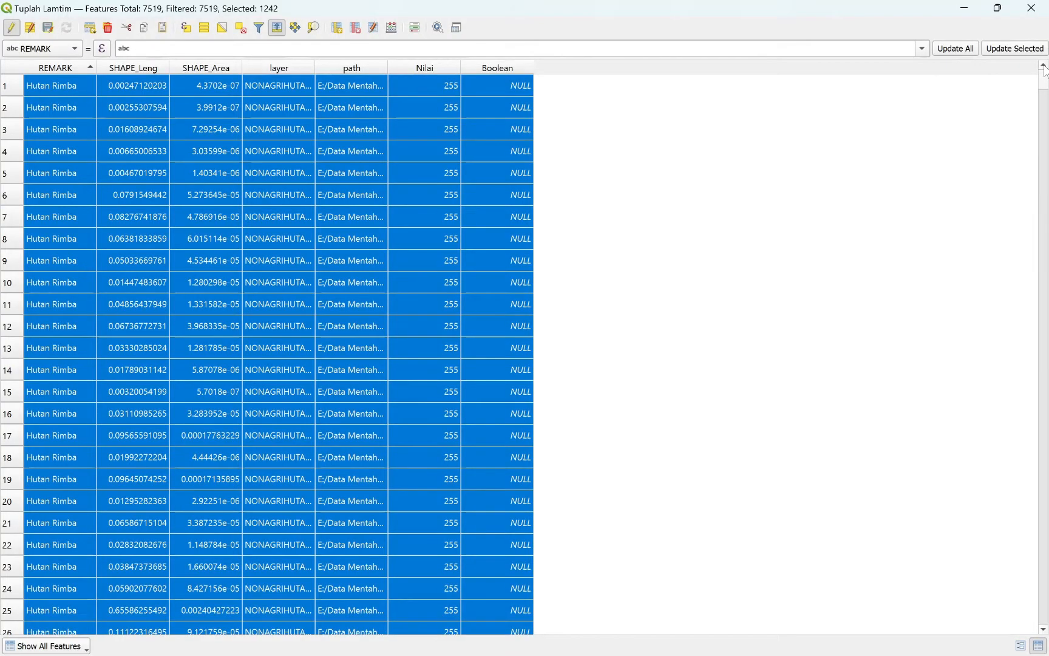
{"action": "left_click_drag", "start_coordinate": [1044, 71], "coordinate": [1042, 97]}
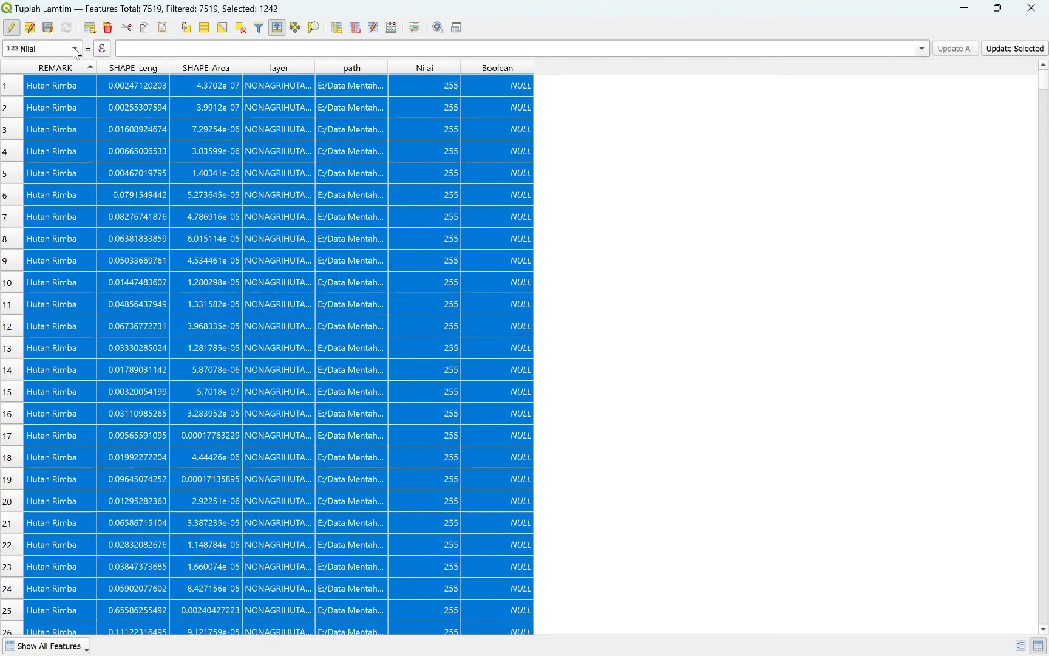
Set the Boolean field to 1 for the selected features only and review the updated rows.
{"action": "left_click", "coordinate": [75, 51]}
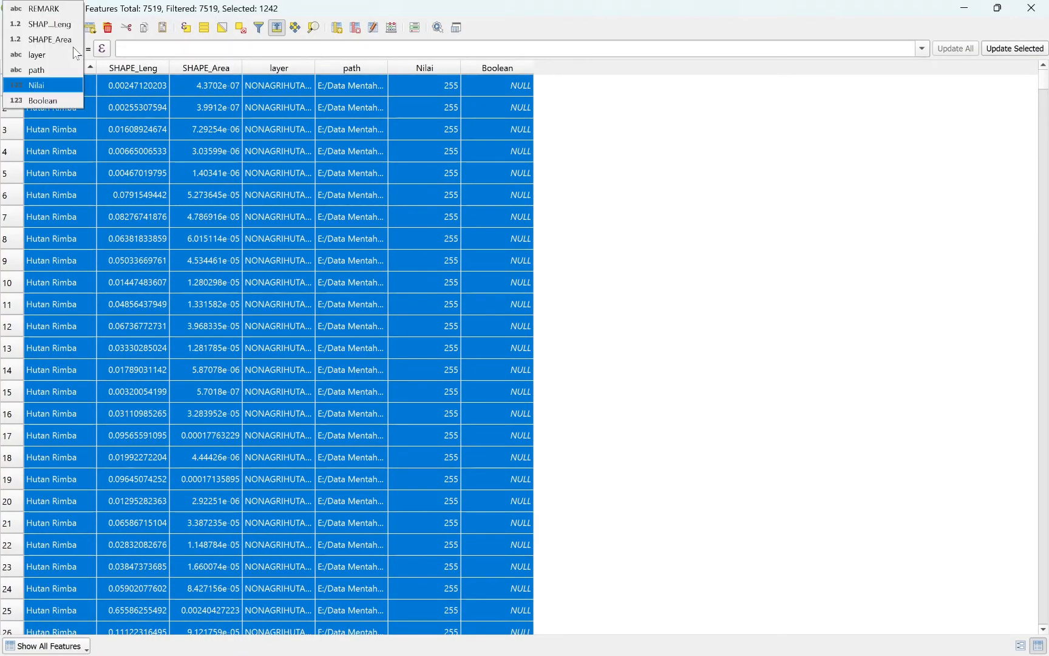
{"action": "left_click", "coordinate": [62, 100]}
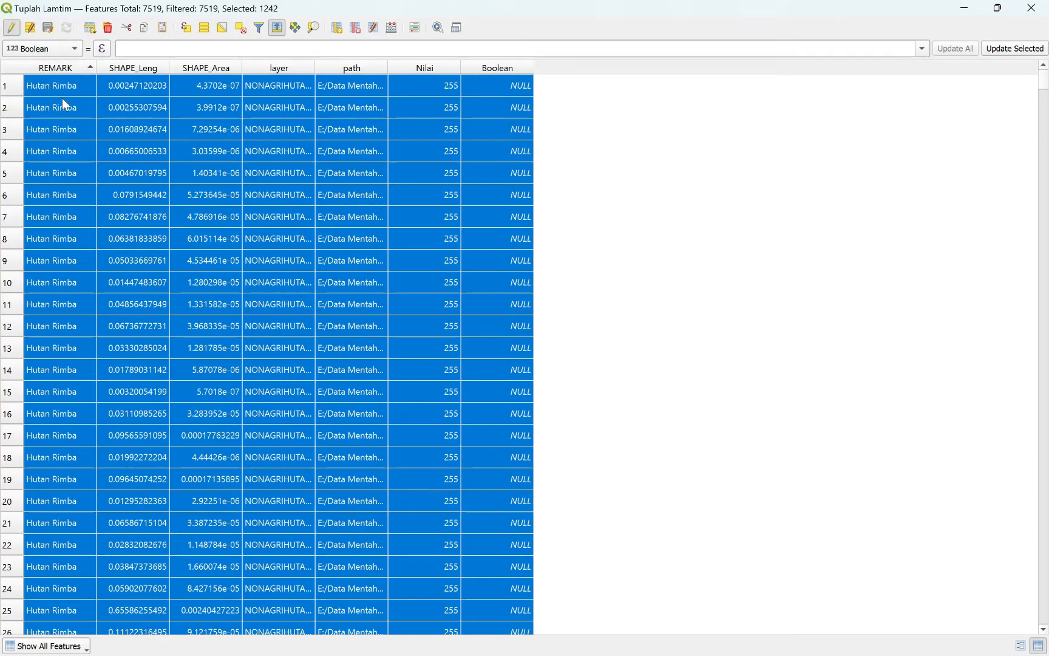
{"action": "left_click", "coordinate": [140, 48]}
{"action": "type", "text": "1"}
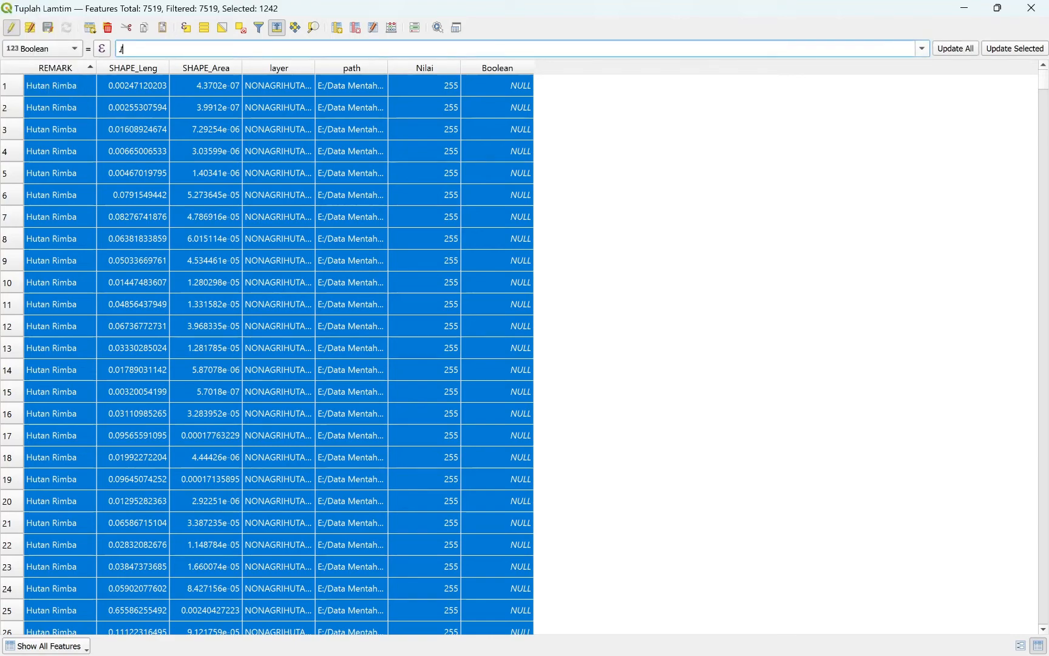
{"action": "left_click", "coordinate": [1005, 51]}
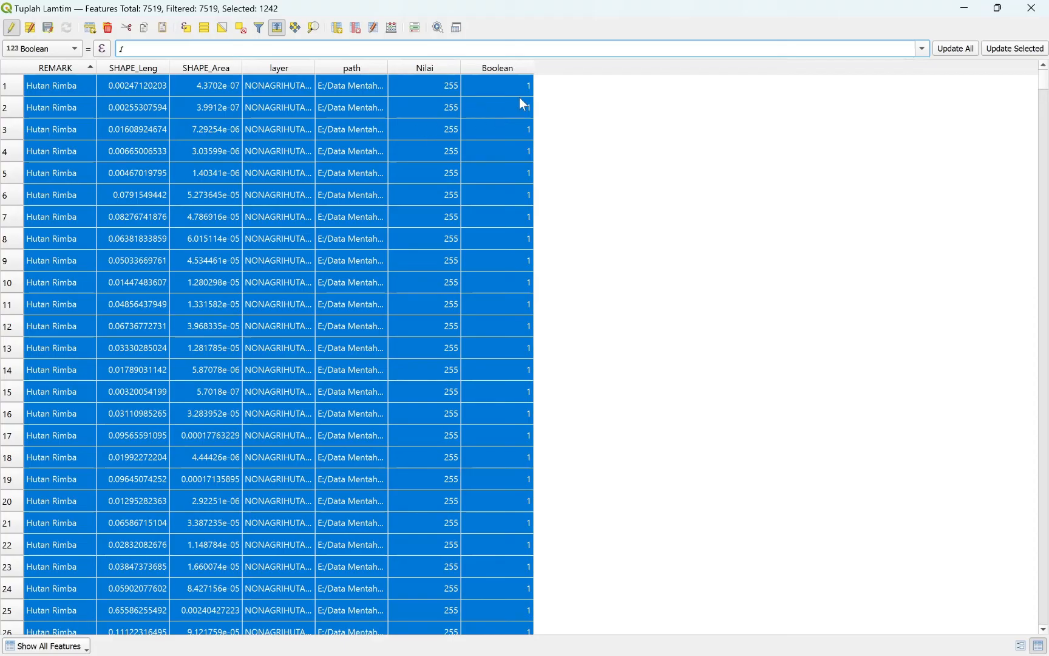
{"action": "mouse_move", "coordinate": [1044, 85]}
{"action": "left_mouse_down"}
{"action": "mouse_move", "coordinate": [1045, 195]}
{"action": "mouse_move", "coordinate": [1046, 74]}
{"action": "left_mouse_up"}
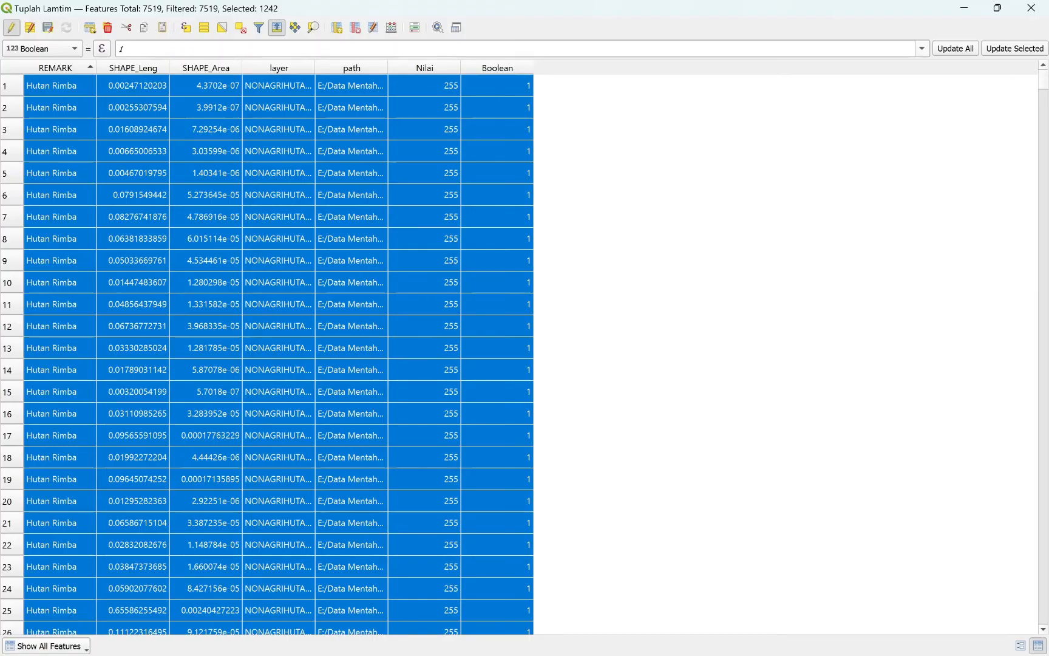
Invert the selection and set the Boolean field to 0 for the newly selected features.
{"action": "left_click", "coordinate": [222, 30]}
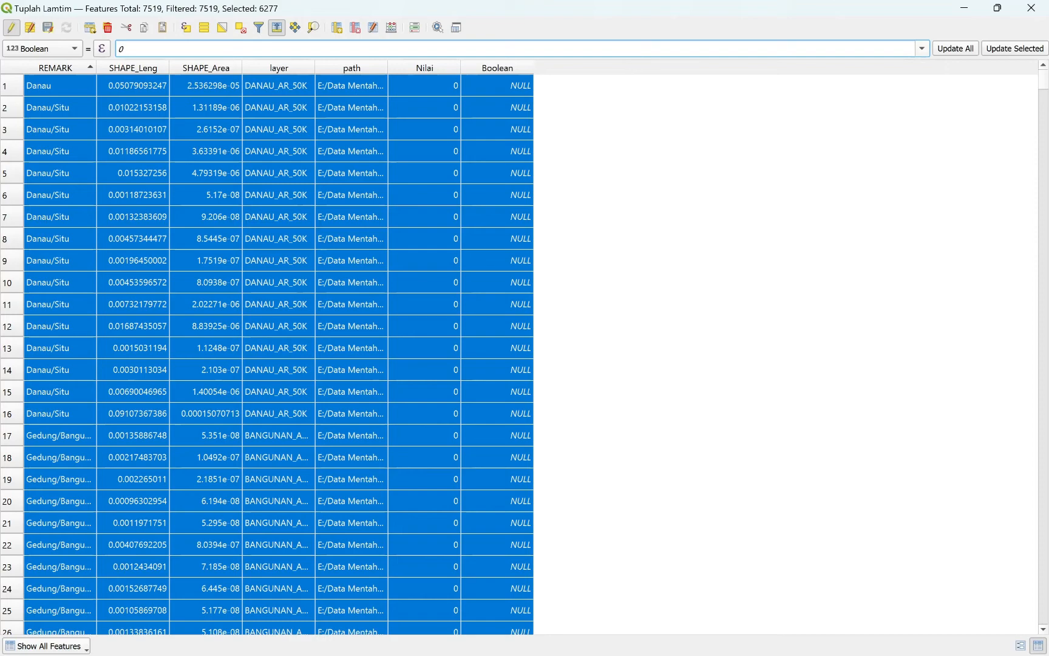
{"action": "left_click", "coordinate": [998, 53]}
{"action": "left_click_drag", "start_coordinate": [1043, 81], "coordinate": [1040, 55]}
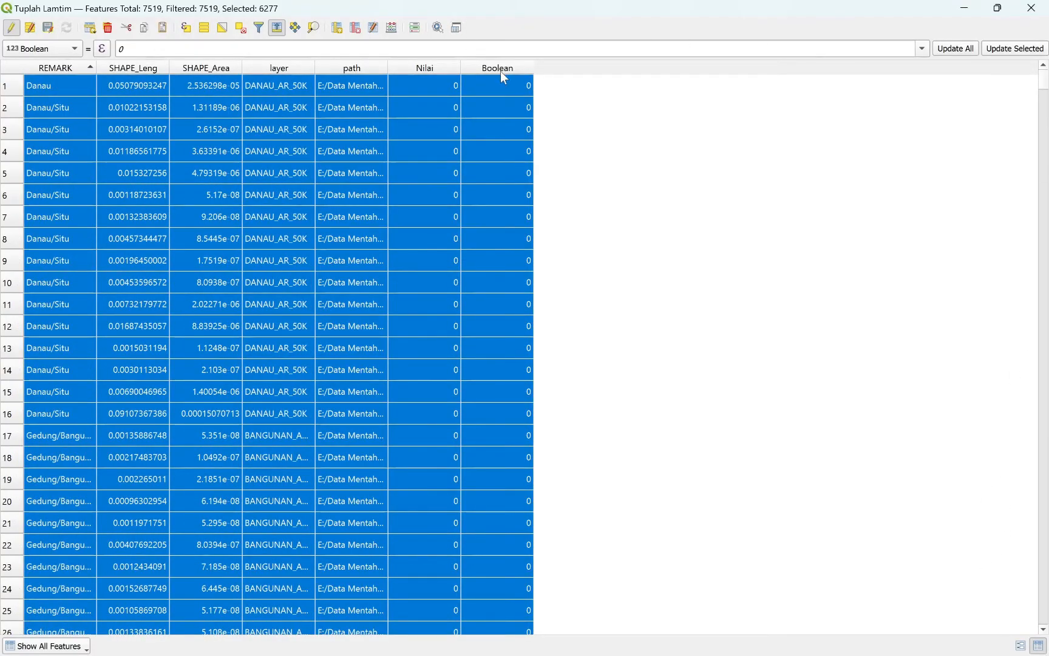
Stop editing the Tuplah Lamtim layer, save its attribute changes, and deselect all of its features.
{"action": "left_click", "coordinate": [11, 28]}
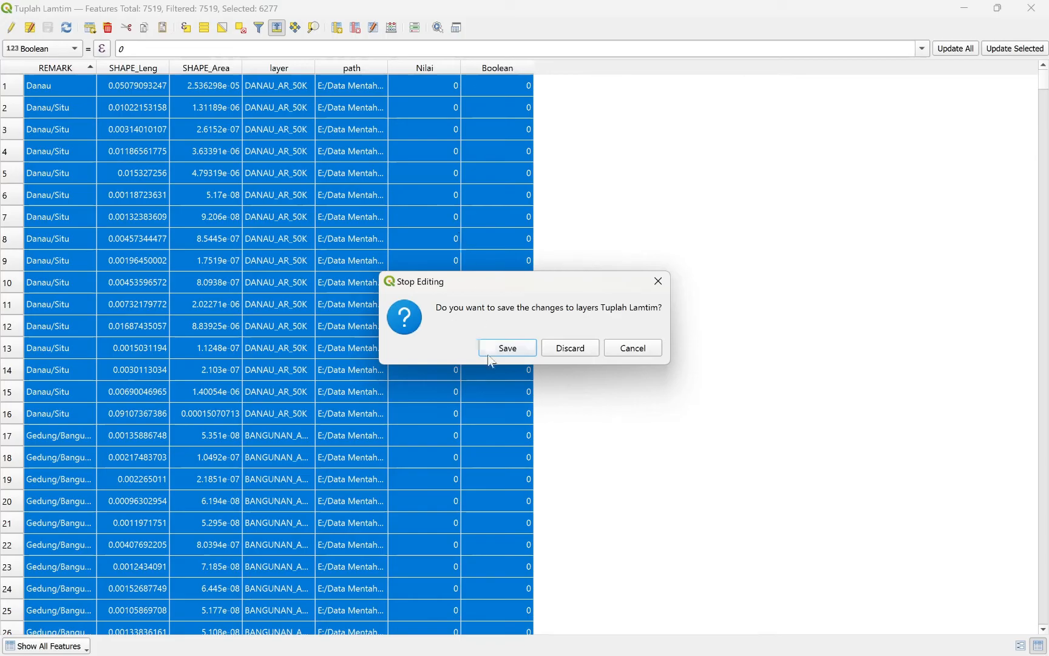
{"action": "left_click", "coordinate": [487, 351]}
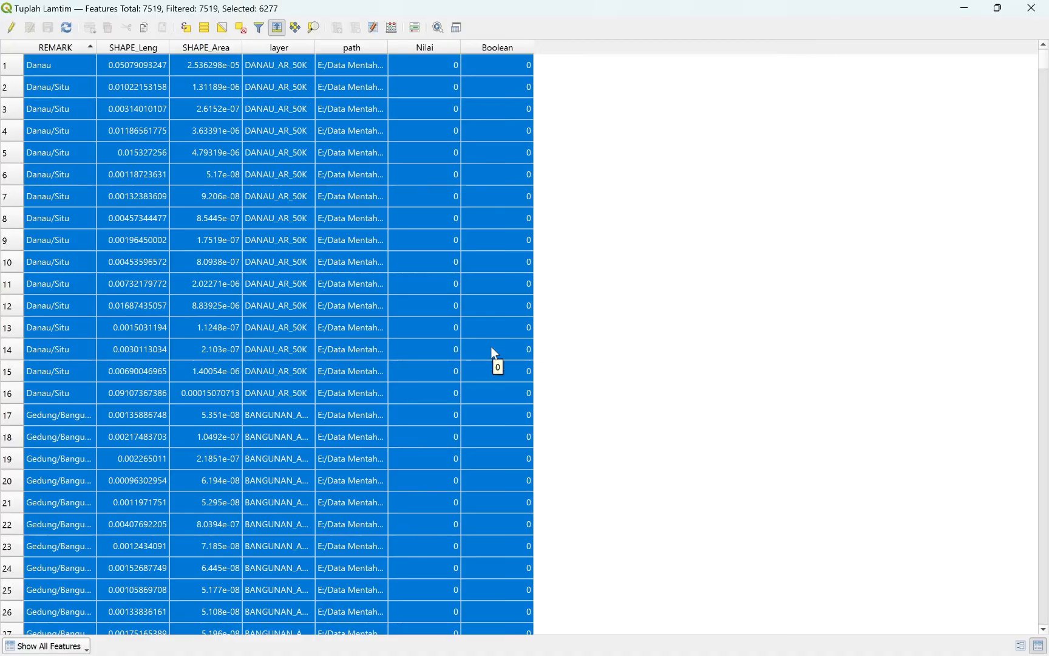
{"action": "left_click", "coordinate": [1038, 13]}
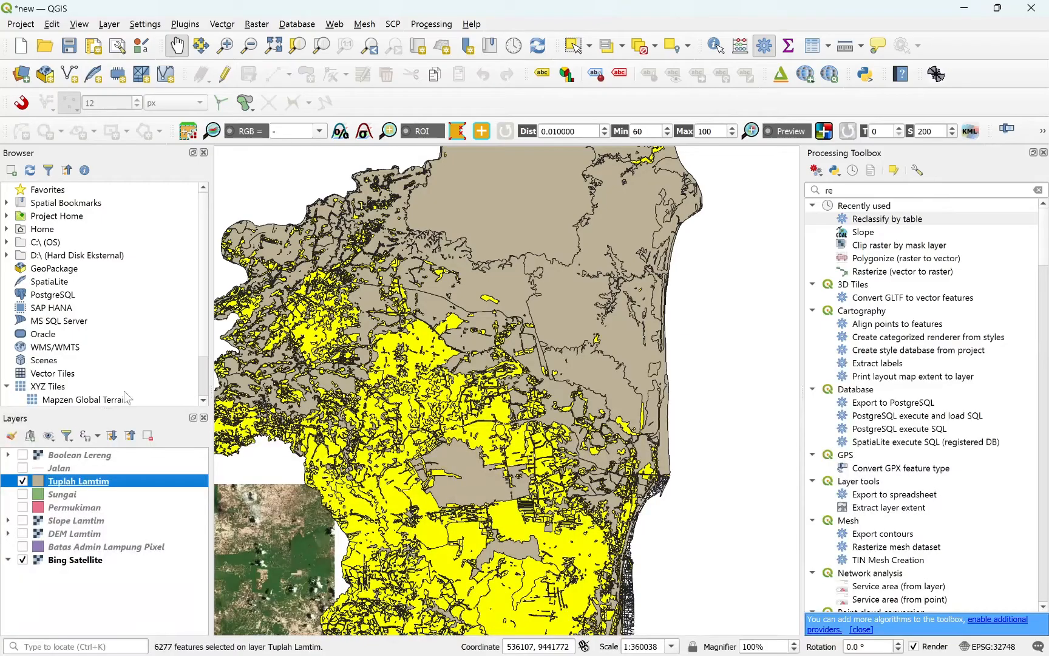
{"action": "right_click", "coordinate": [35, 485]}
{"action": "left_click", "coordinate": [95, 312]}
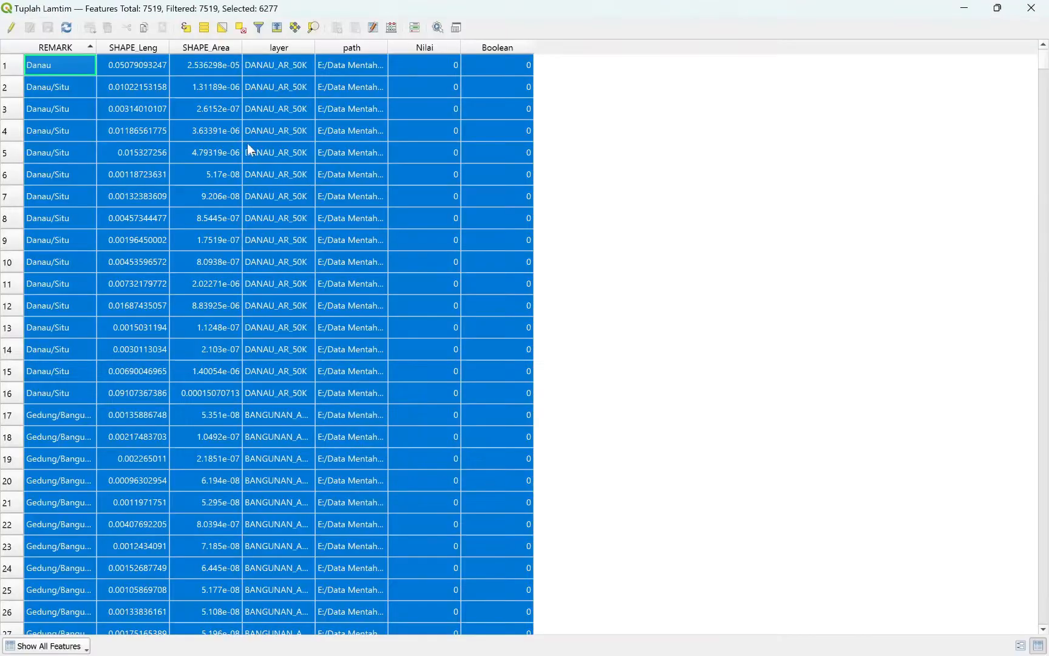
{"action": "left_click", "coordinate": [241, 29]}
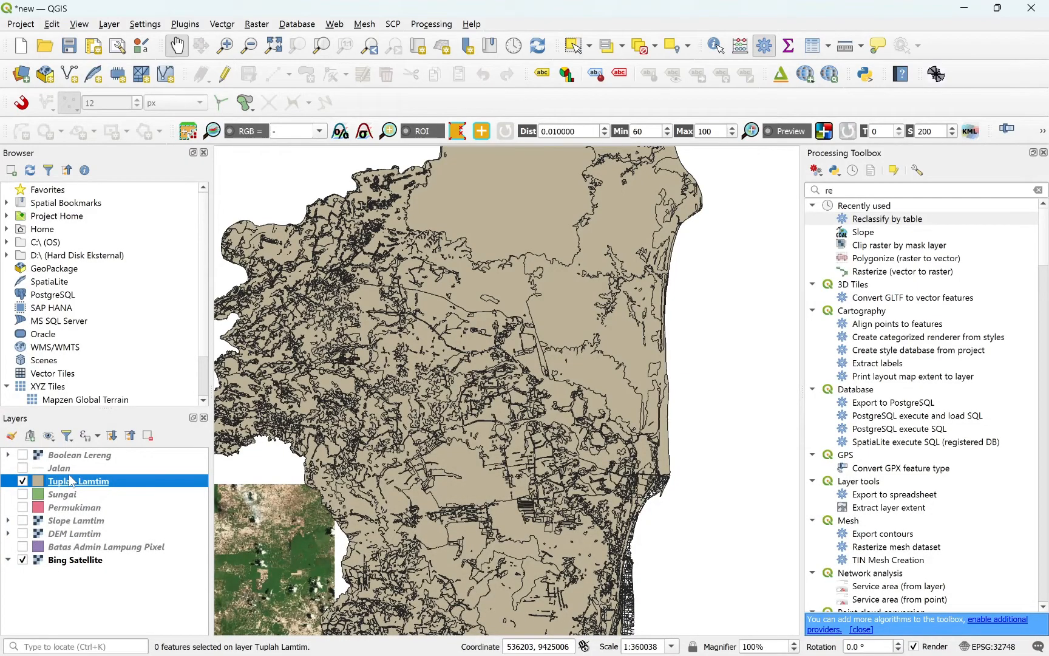
Start Rasterize (Vector to Raster) for Tuplah Lamtim with the Boolean field as the burn-in value.
{"action": "left_click", "coordinate": [258, 24]}
{"action": "mouse_move", "coordinate": [294, 134]}
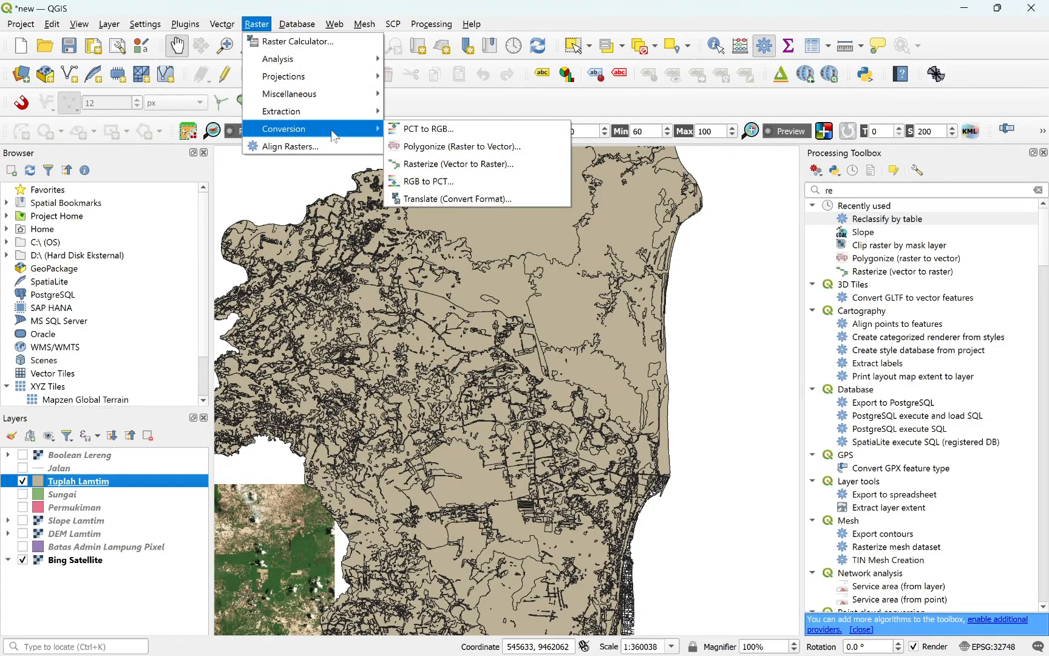
{"action": "left_click", "coordinate": [446, 164]}
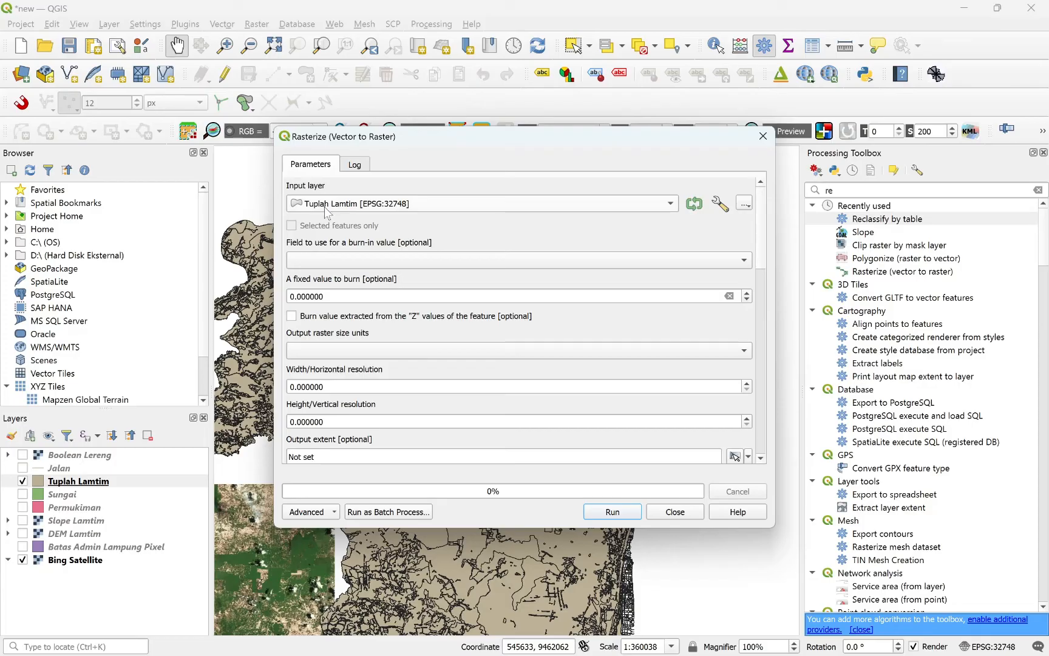
{"action": "left_click", "coordinate": [352, 261]}
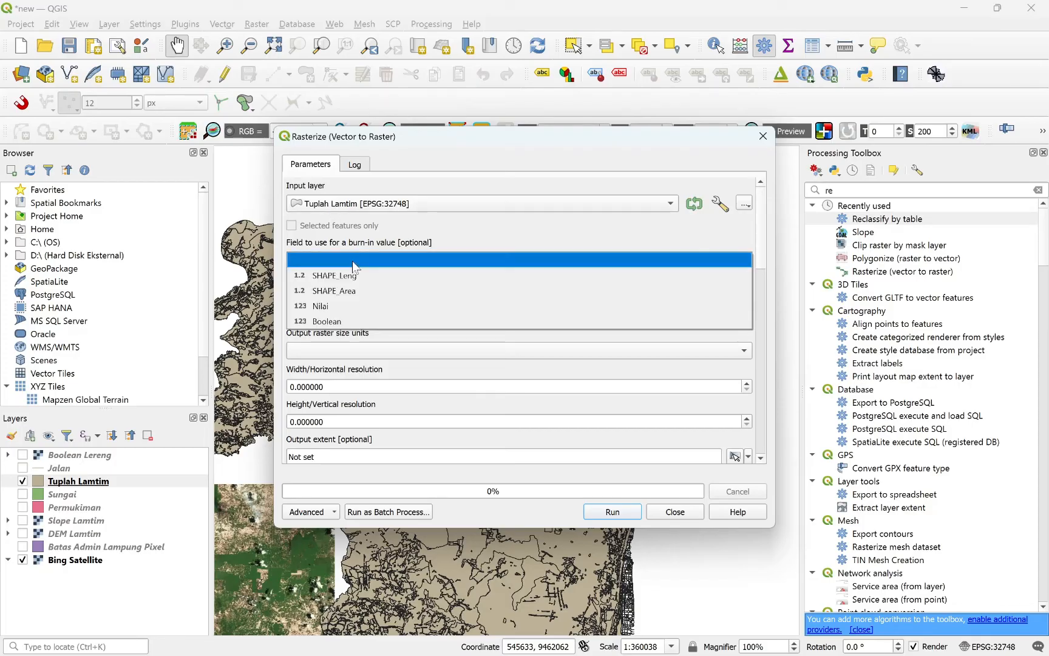
{"action": "left_click", "coordinate": [350, 326]}
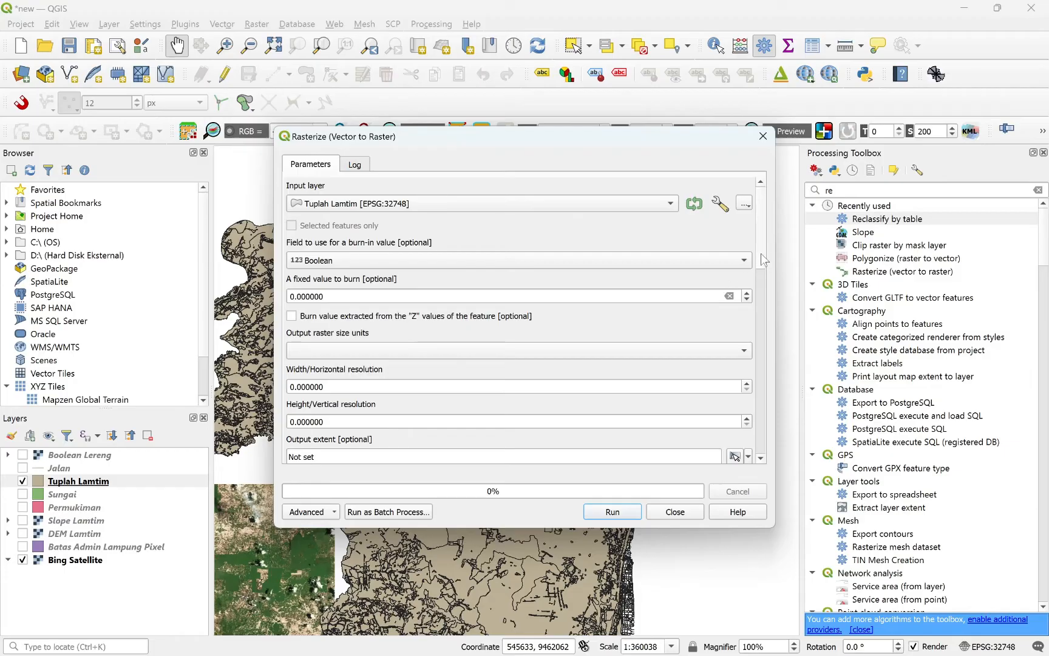
Set the output raster size to georeferenced units with a horizontal and vertical resolution of 10.
{"action": "left_click_drag", "start_coordinate": [762, 254], "coordinate": [763, 273]}
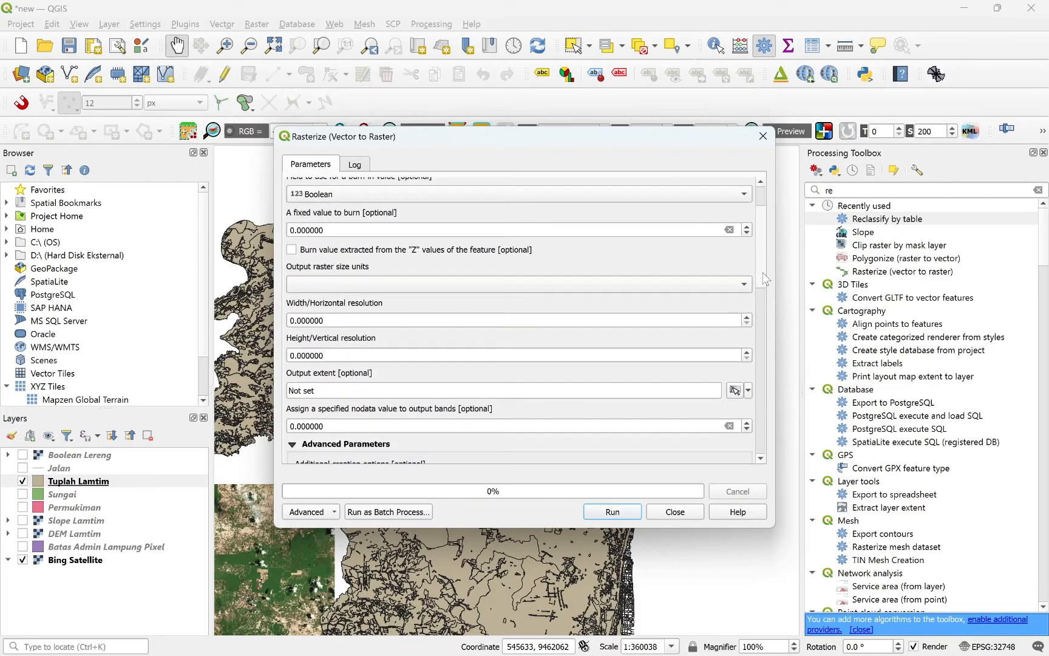
{"action": "left_click", "coordinate": [650, 288]}
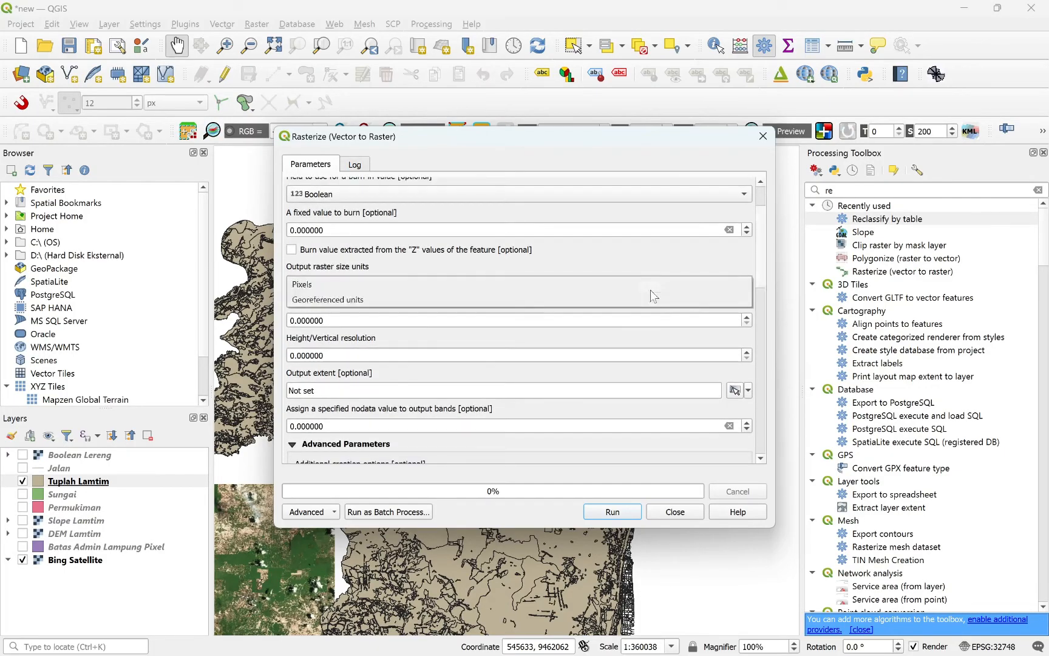
{"action": "left_click", "coordinate": [363, 302]}
{"action": "key", "text": "Tab"}
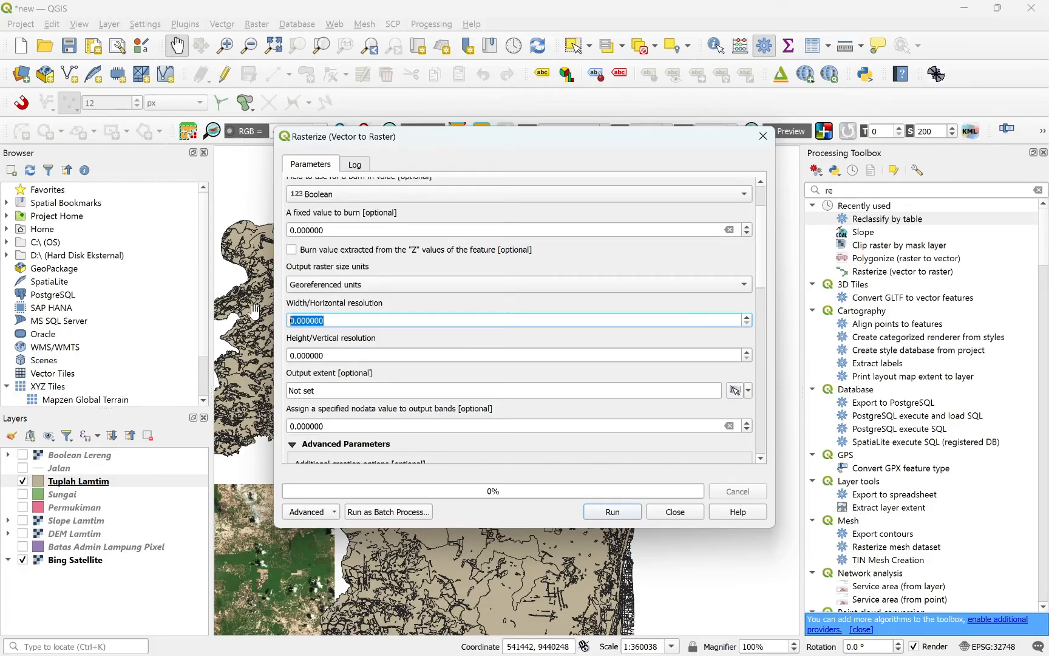
{"action": "type", "text": "10"}
{"action": "key", "text": "Tab"}
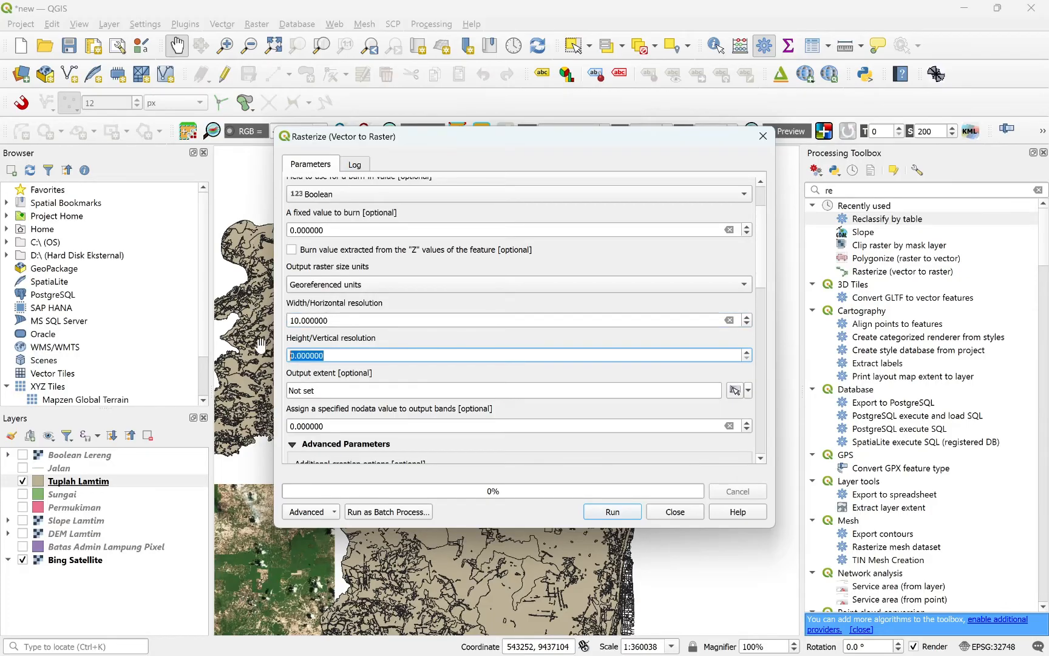
{"action": "type", "text": "10"}
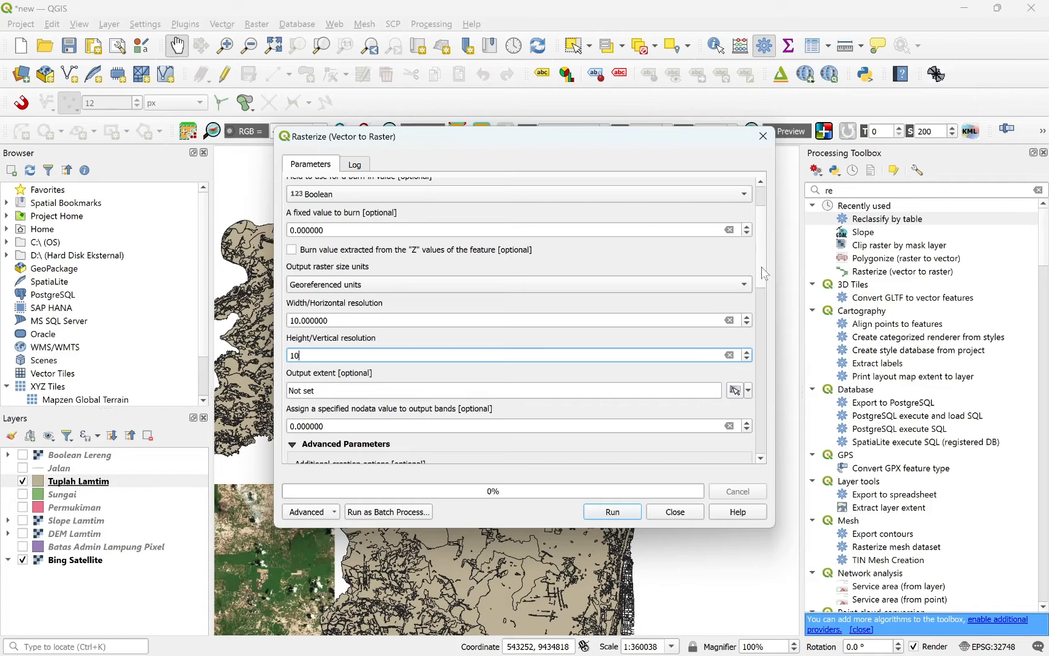
Calculate the rasterization's output extent from the Batas Admin Lampung Pixel layer.
{"action": "left_click_drag", "start_coordinate": [761, 266], "coordinate": [763, 281]}
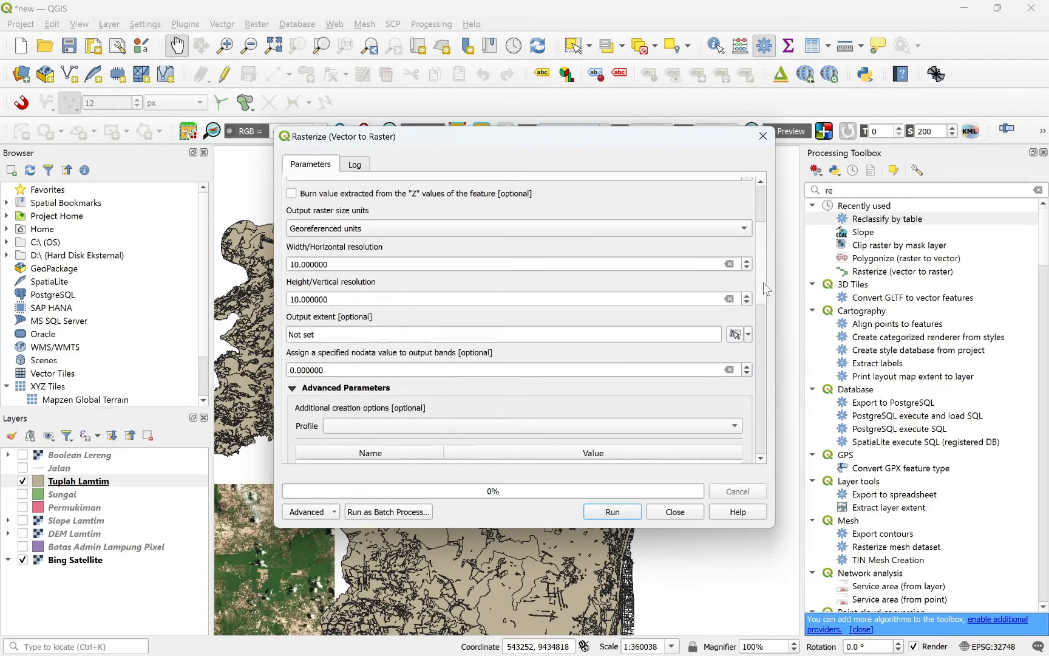
{"action": "scroll", "coordinate": [764, 282], "scroll_direction": "down", "scroll_amount": 1}
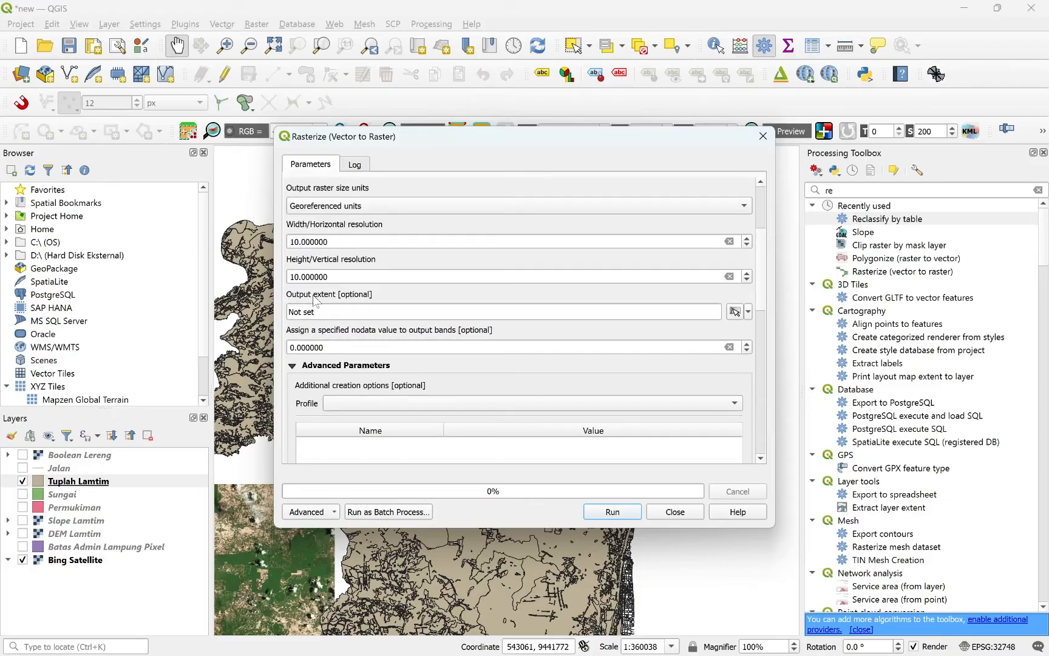
{"action": "left_click", "coordinate": [747, 312]}
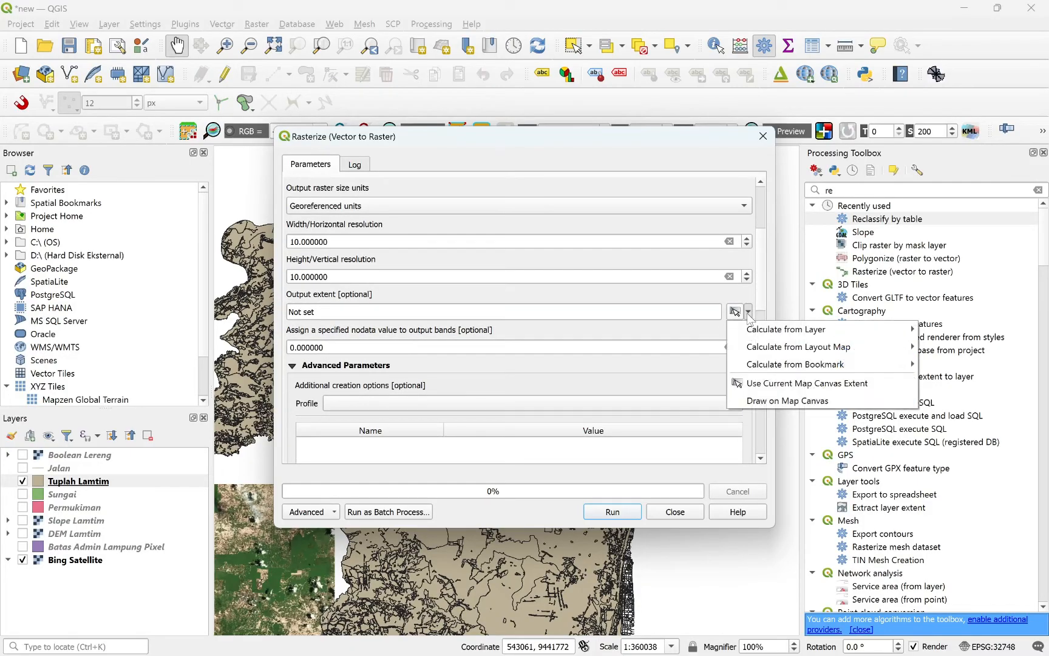
{"action": "mouse_move", "coordinate": [749, 335]}
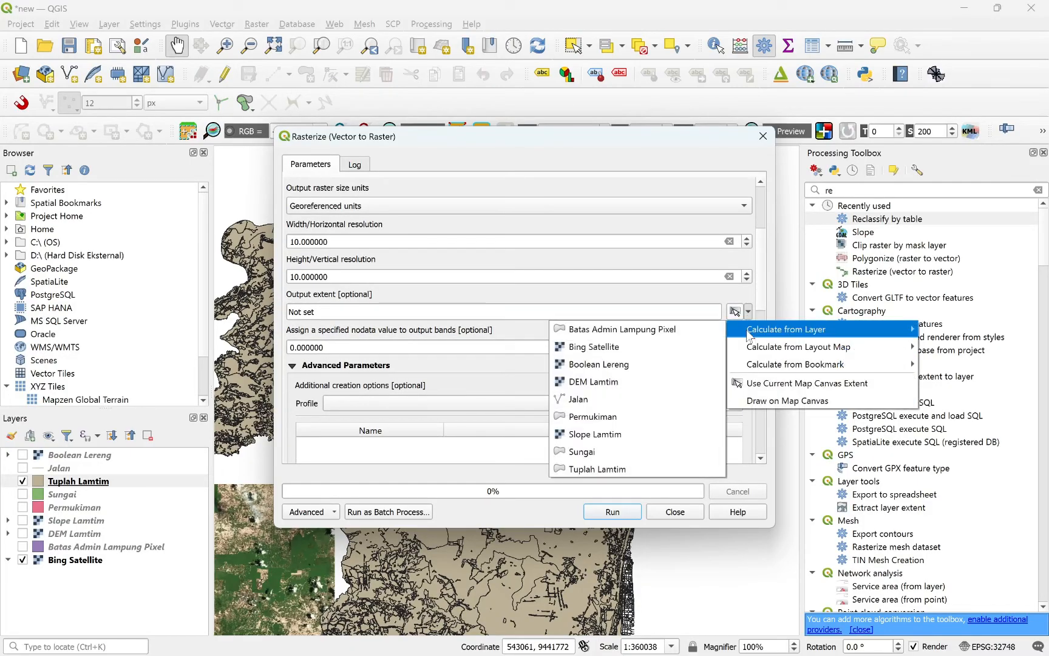
{"action": "left_click", "coordinate": [642, 334]}
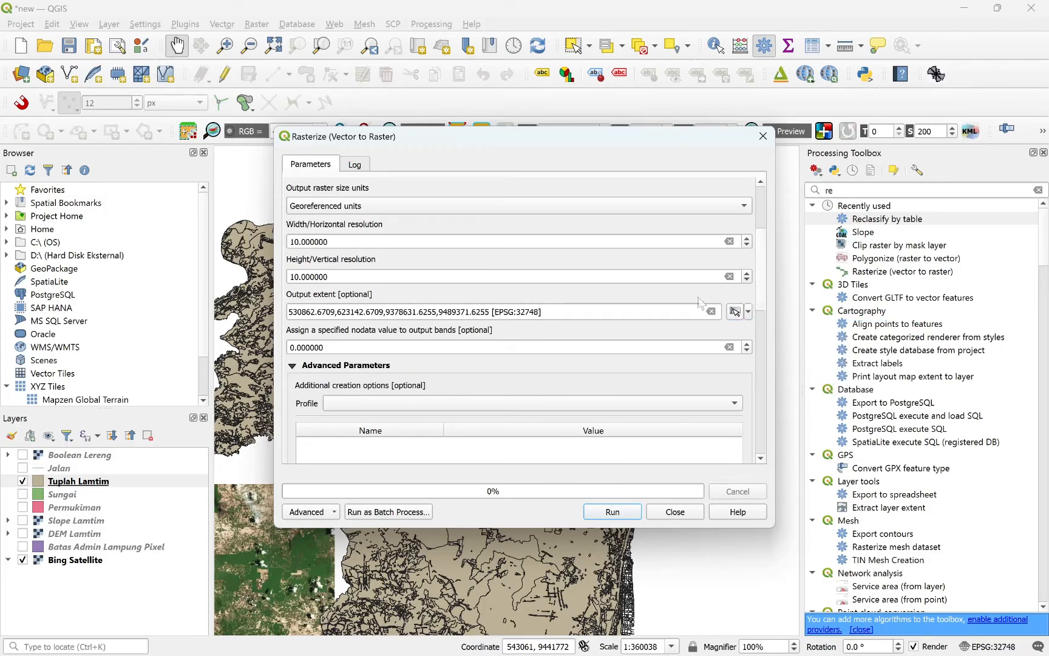
Set the nodata value assigned to the output bands to -999999999.
{"action": "key", "text": "Tab"}
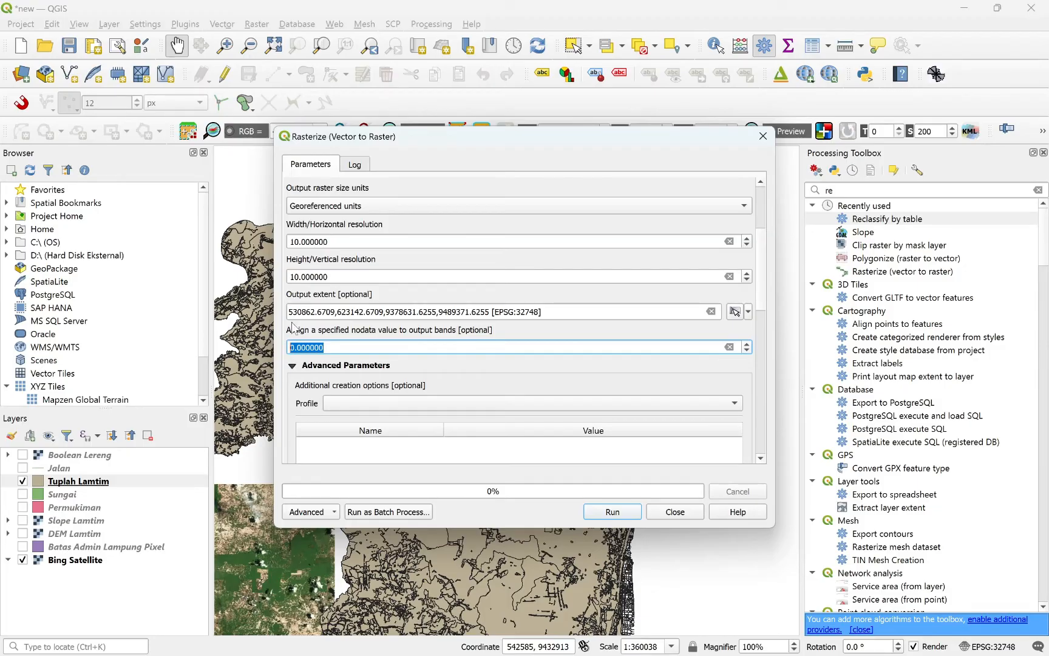
{"action": "key", "text": "BackSpace"}
{"action": "type", "text": "-9999999999"}
{"action": "left_click", "coordinate": [415, 363]}
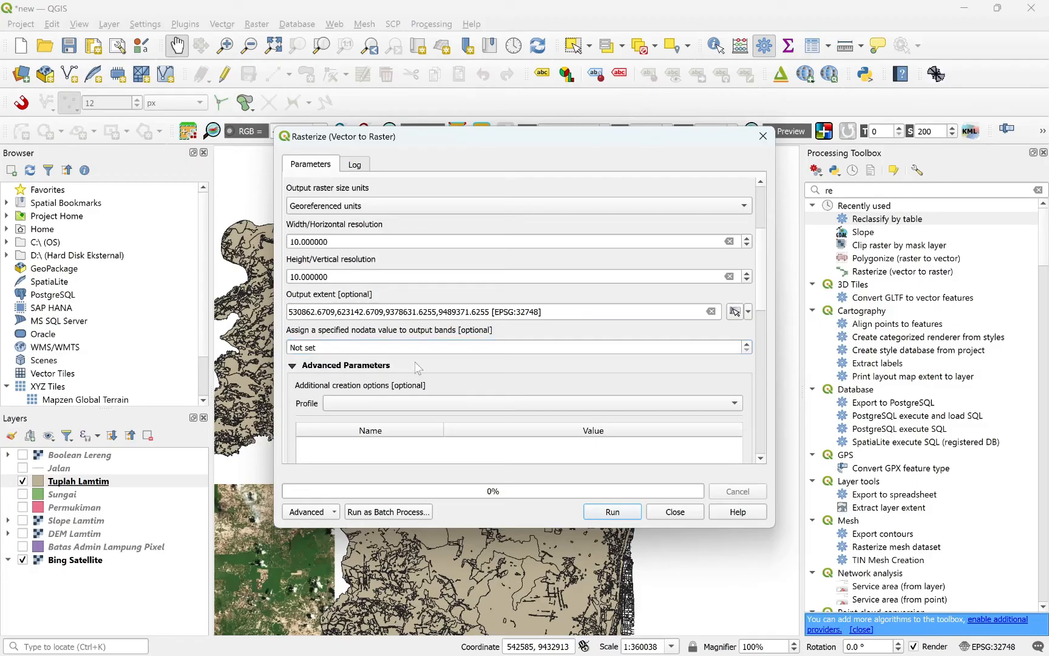
{"action": "left_click", "coordinate": [746, 345]}
Run the rasterization to a temporary file, close the tool, and view the resulting raster on the map.
{"action": "left_click_drag", "start_coordinate": [760, 296], "coordinate": [772, 463]}
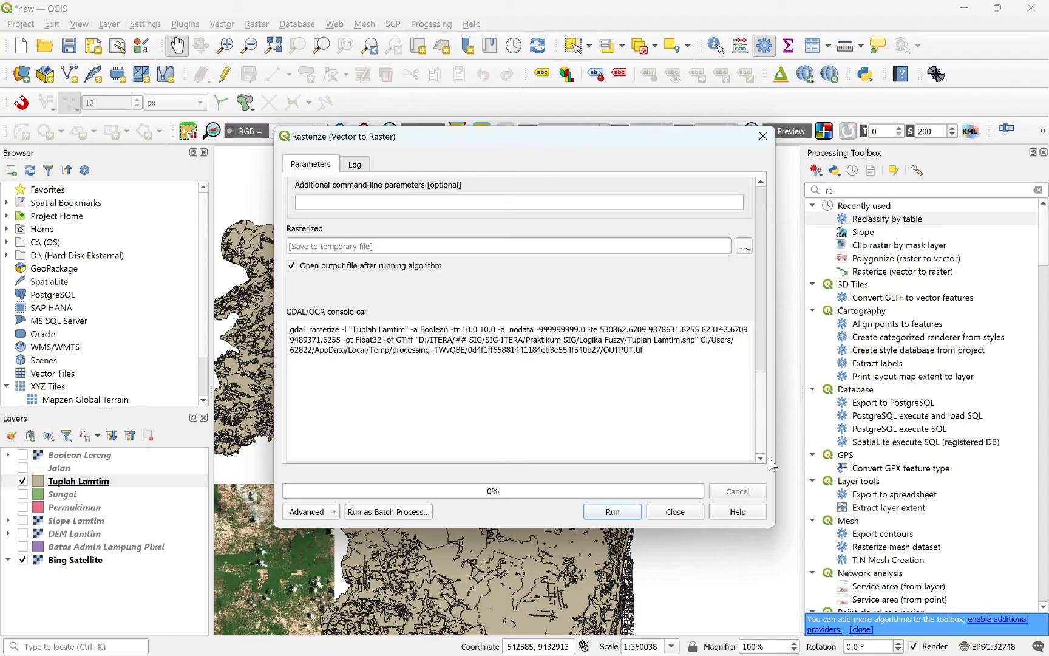
{"action": "left_click", "coordinate": [602, 514]}
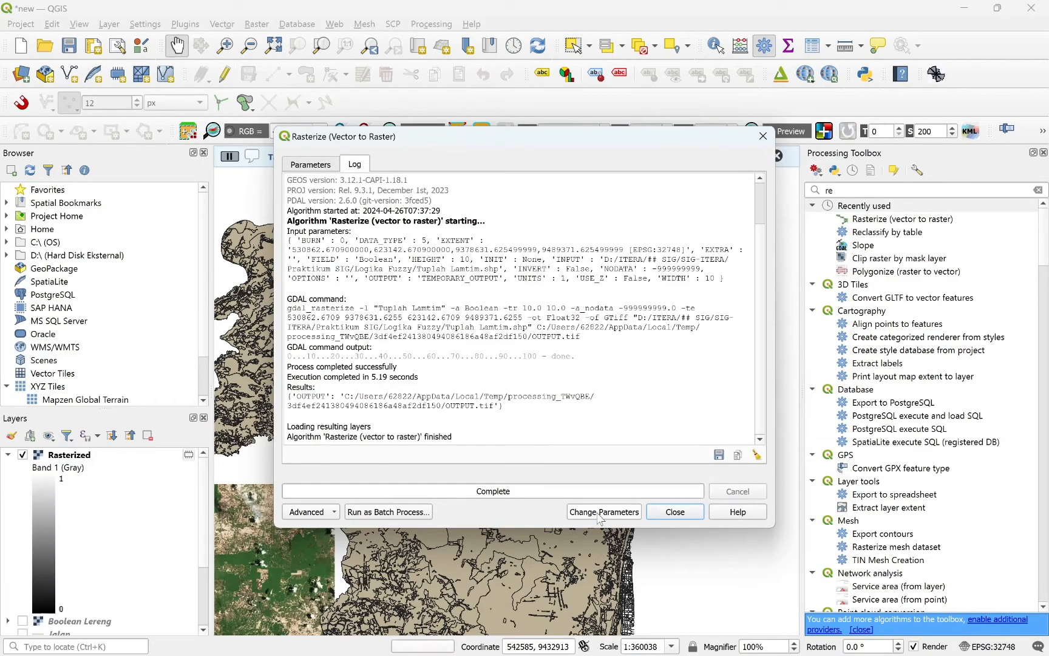
{"action": "left_click", "coordinate": [680, 514]}
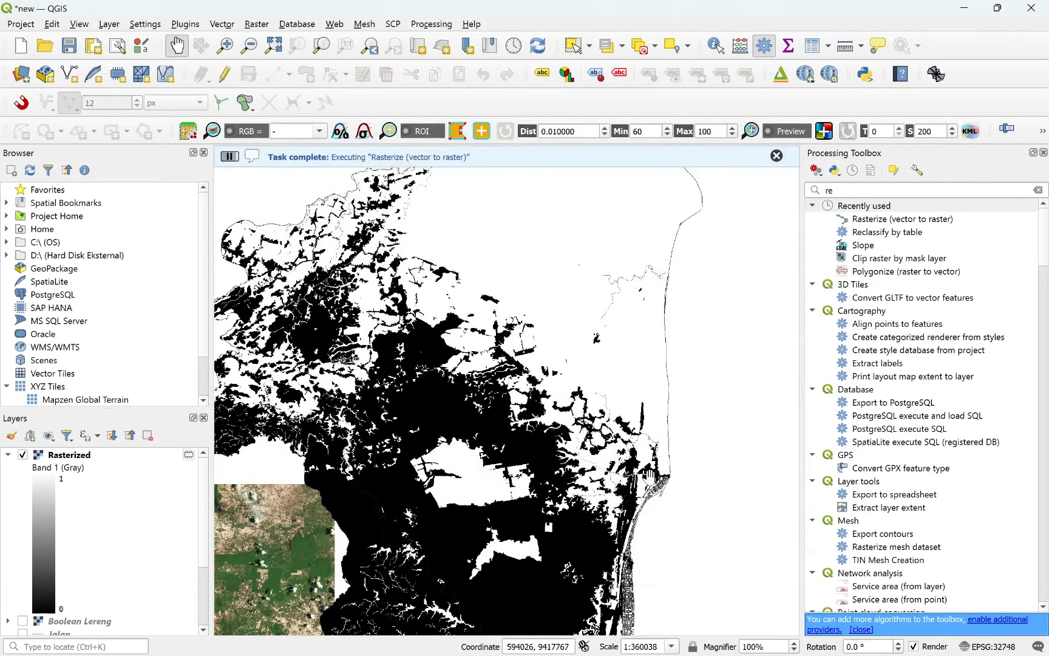
{"action": "scroll", "coordinate": [543, 395], "scroll_direction": "down", "scroll_amount": 1}
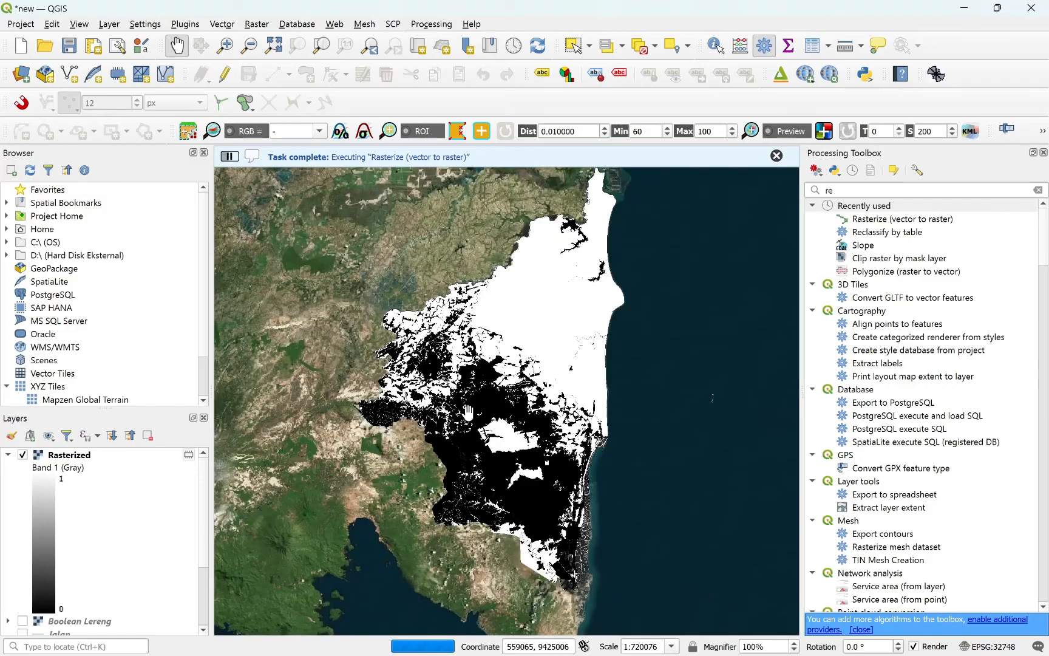
{"action": "scroll", "coordinate": [468, 414], "scroll_direction": "up", "scroll_amount": 1}
Collapse the legend of the Rasterized layer and open the settings for saving it as a raster file.
{"action": "left_click", "coordinate": [8, 455]}
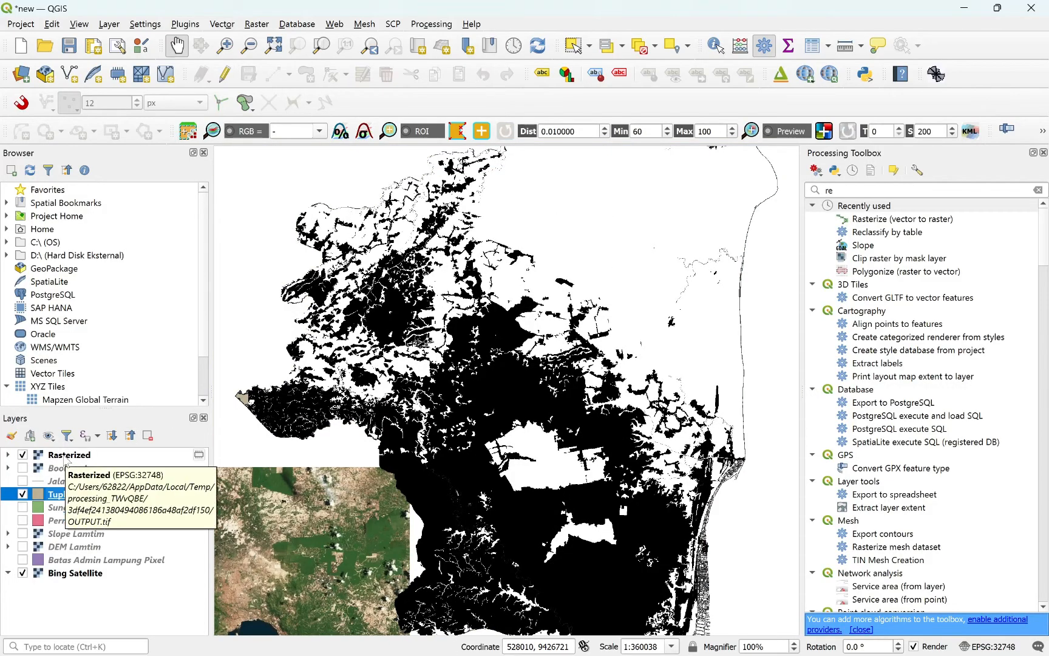
{"action": "left_click", "coordinate": [67, 459]}
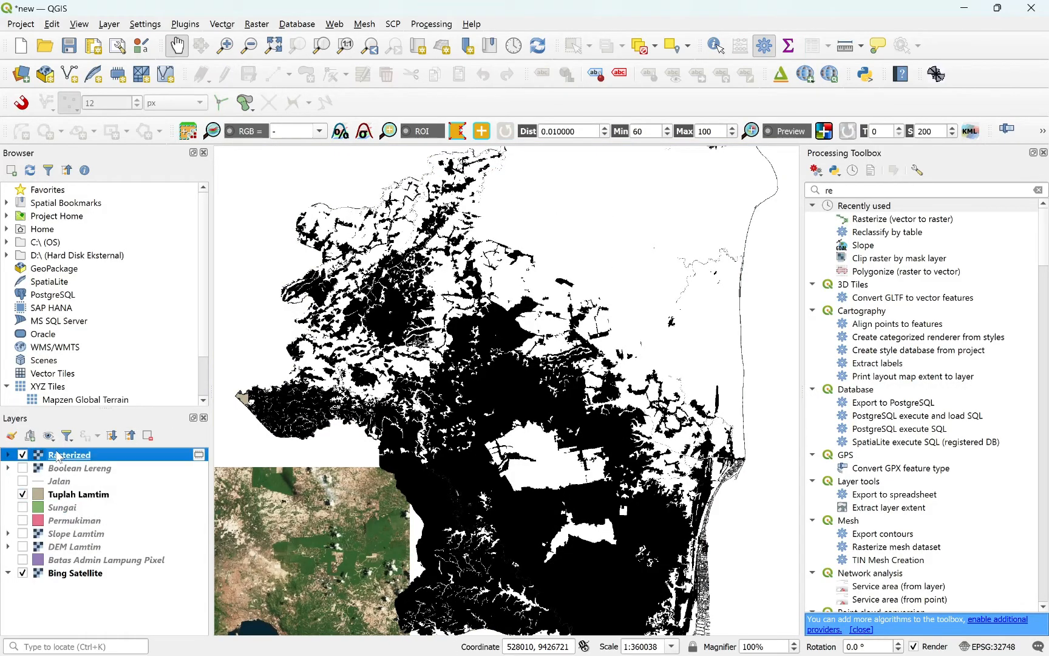
{"action": "scroll", "coordinate": [439, 386], "scroll_direction": "down", "scroll_amount": 1}
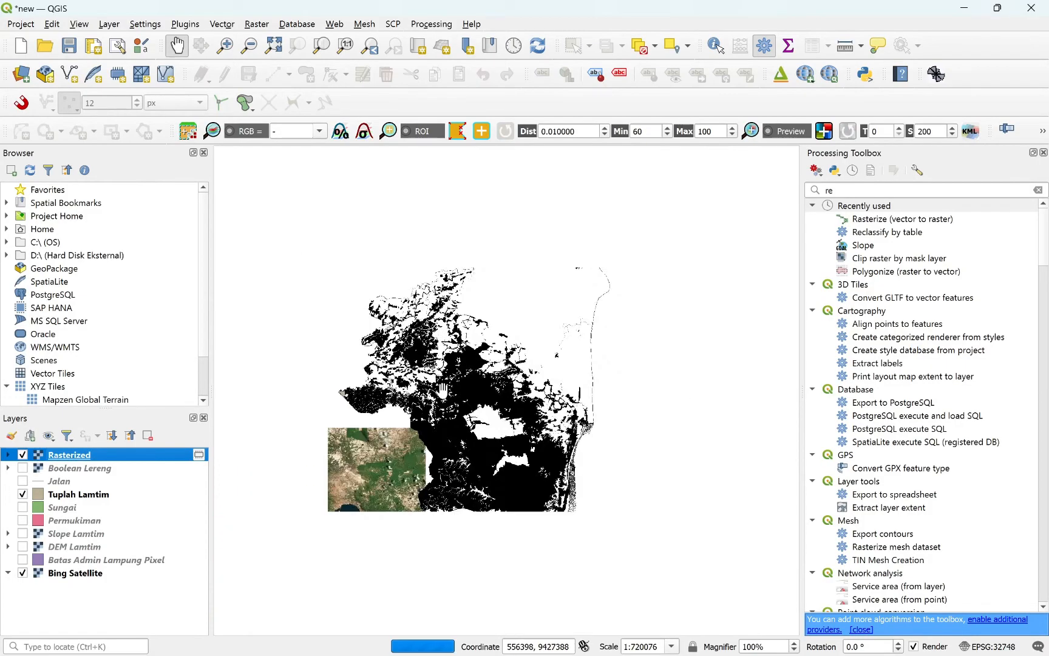
{"action": "right_click", "coordinate": [39, 457]}
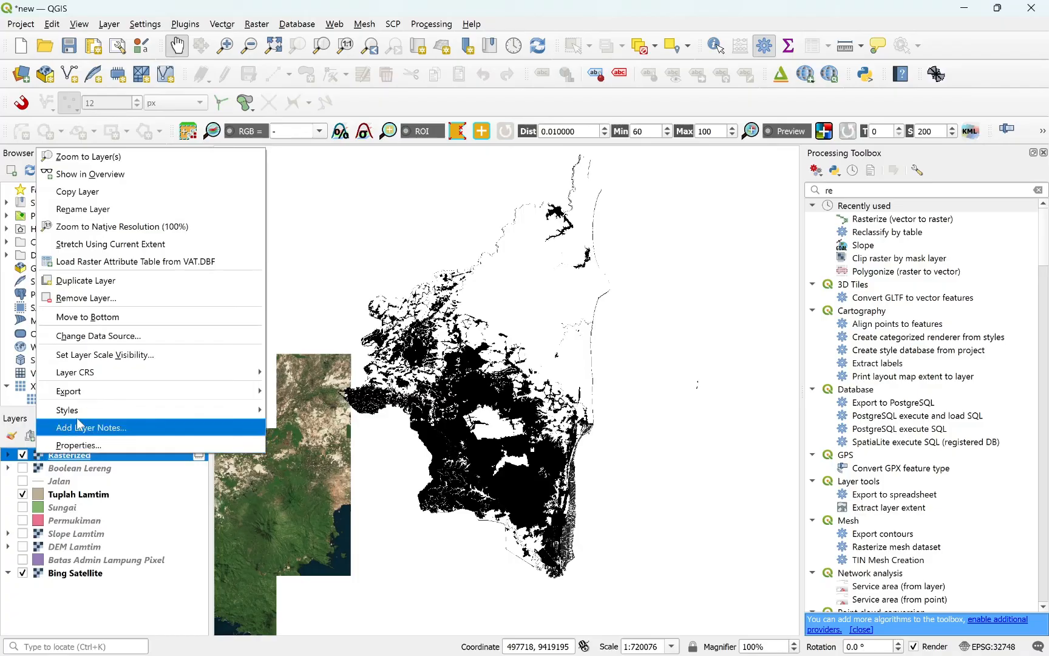
{"action": "mouse_move", "coordinate": [146, 395]}
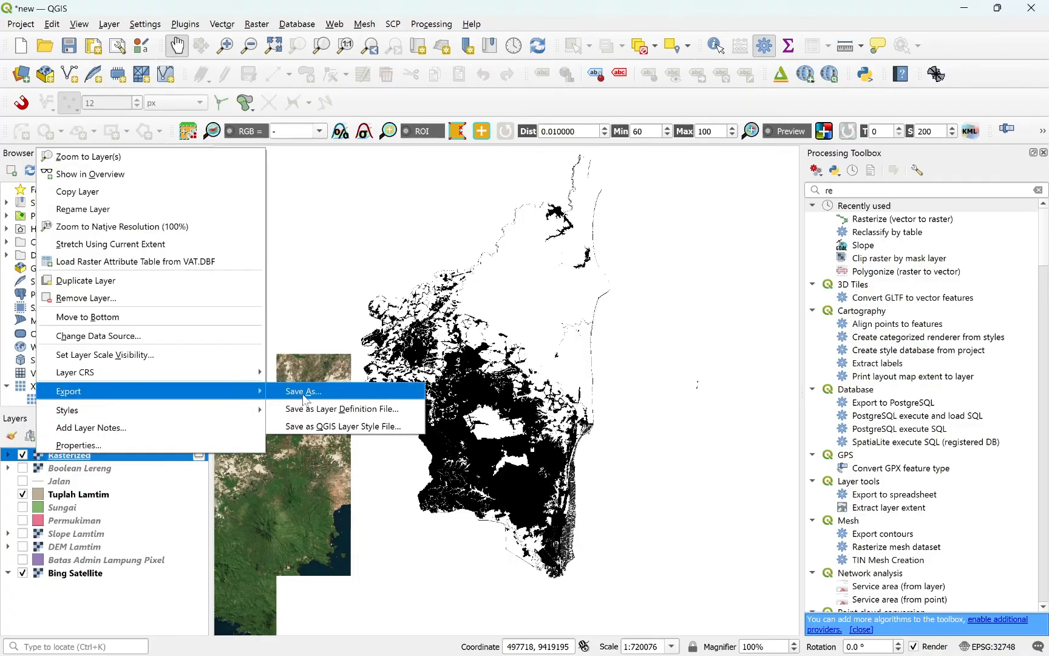
{"action": "left_click", "coordinate": [303, 393]}
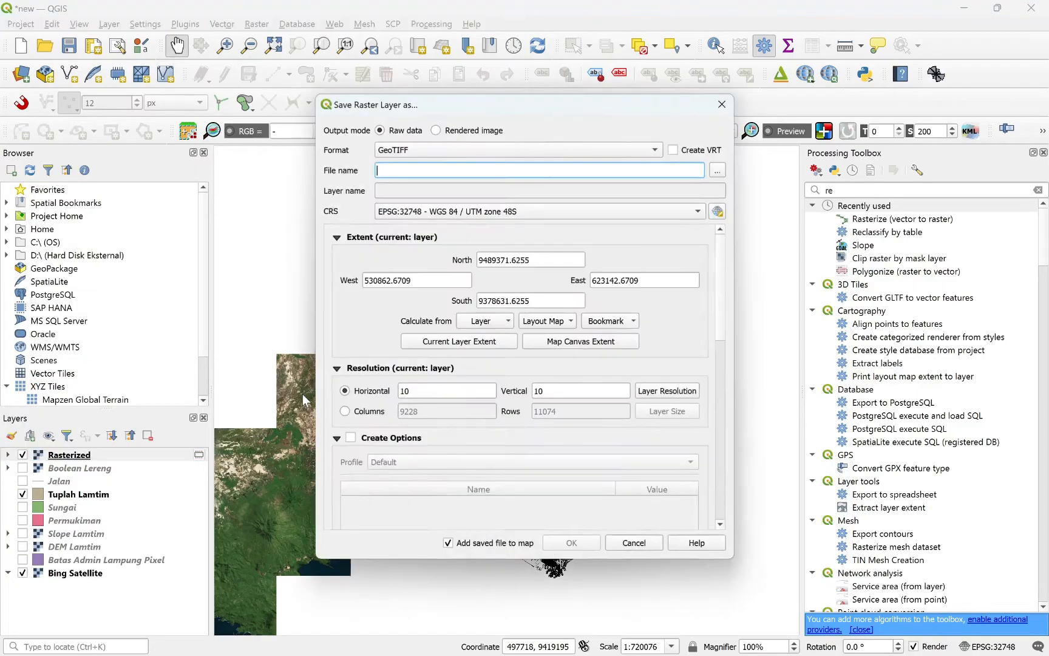
Browse for an output file location for exporting the rasterized layer as a raw-data GeoTIFF.
{"action": "left_click", "coordinate": [718, 170]}
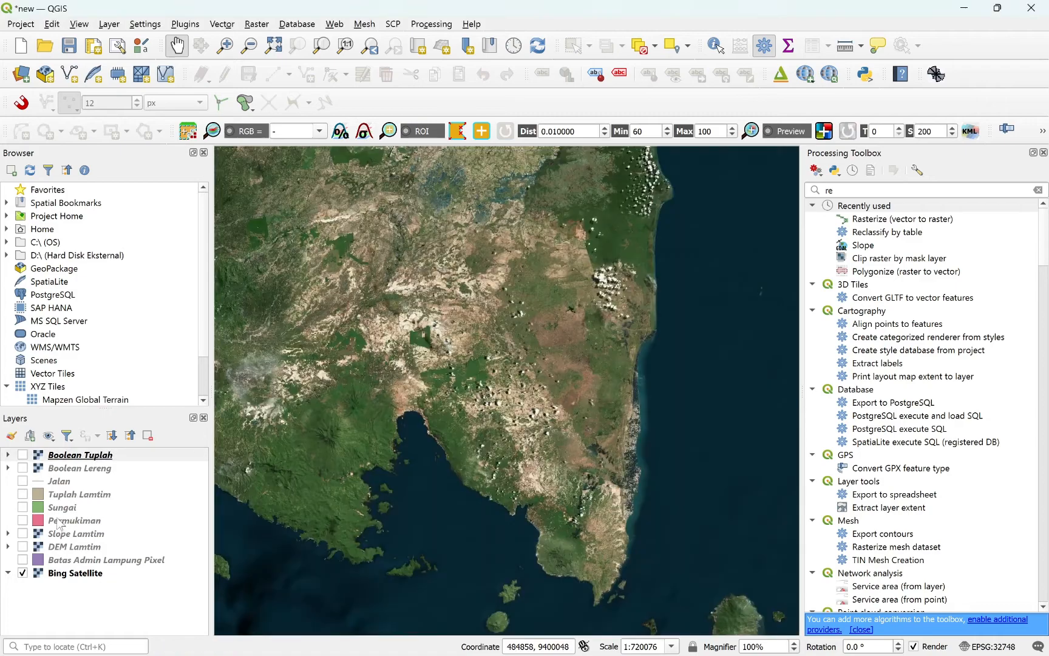
Show the Sungai layer and hide the Bing Satellite basemap so only the rivers are displayed.
{"action": "left_click", "coordinate": [22, 507]}
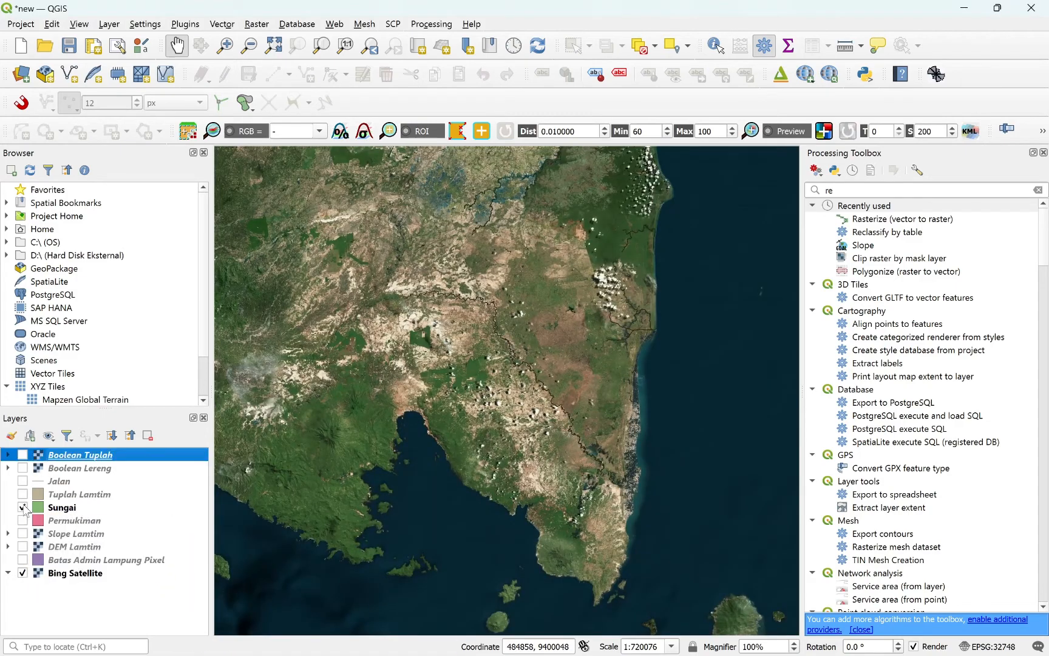
{"action": "scroll", "coordinate": [600, 355], "scroll_direction": "up", "scroll_amount": 1}
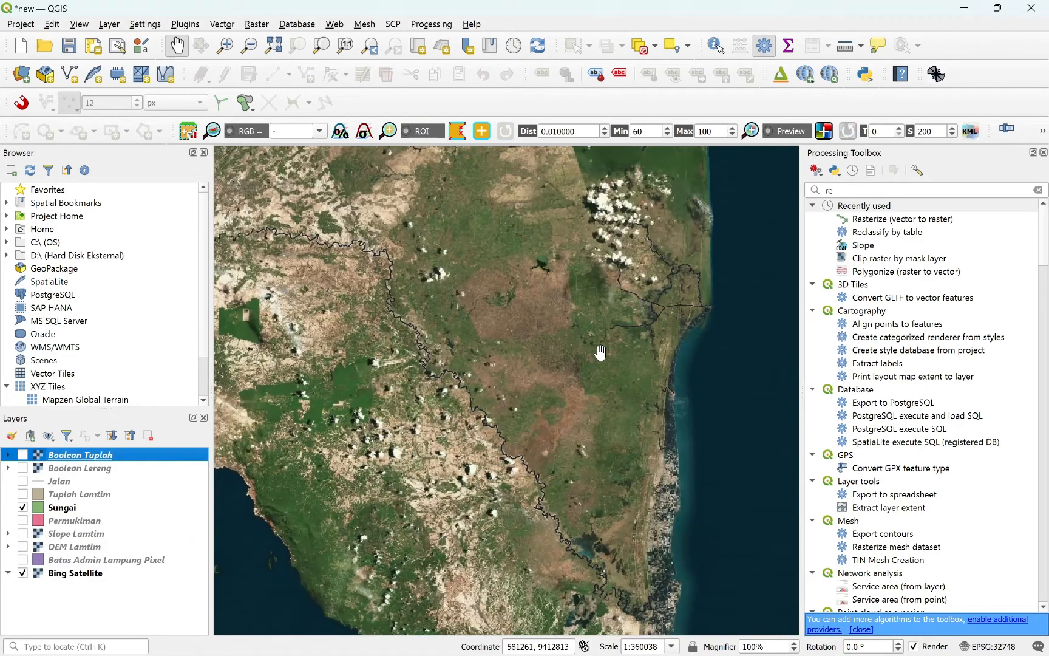
{"action": "left_click", "coordinate": [23, 572]}
{"action": "scroll", "coordinate": [609, 358], "scroll_direction": "down", "scroll_amount": 1}
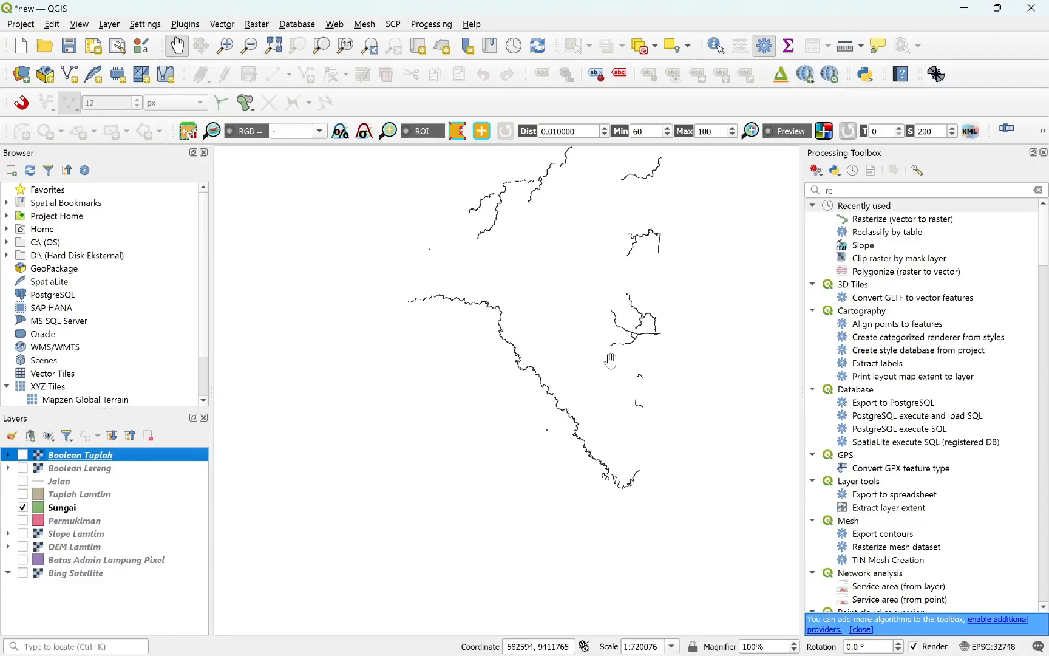
{"action": "left_click_drag", "start_coordinate": [634, 289], "coordinate": [625, 215]}
{"action": "scroll", "coordinate": [625, 215], "scroll_direction": "up", "scroll_amount": 1}
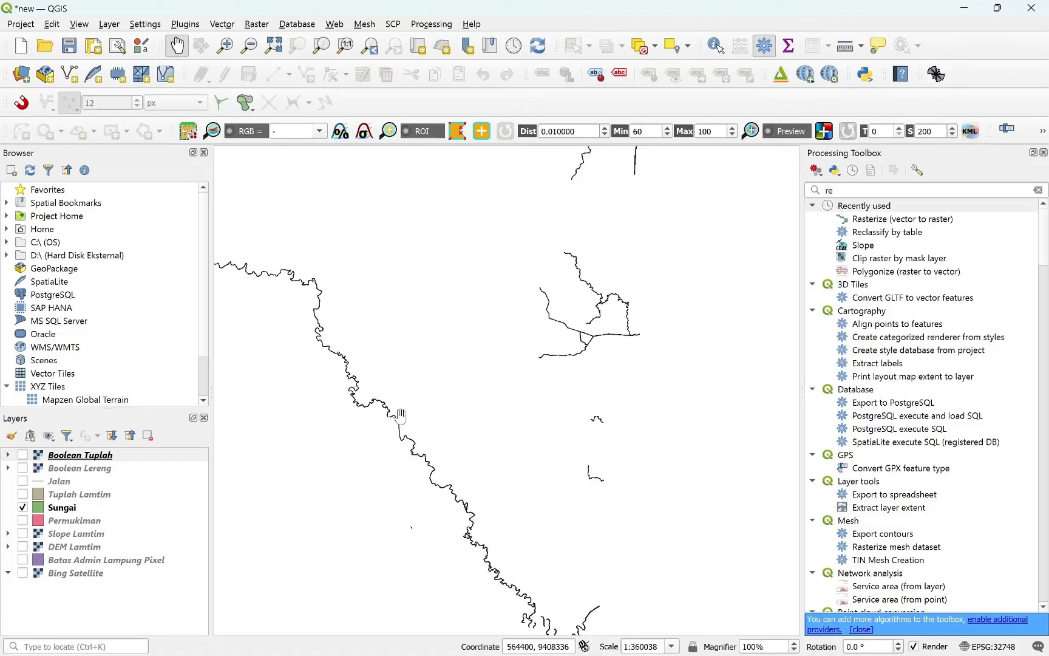
Examine the attribute table of the Sungai layer, including its DN field, and close it.
{"action": "left_click", "coordinate": [61, 507]}
{"action": "right_click", "coordinate": [56, 508]}
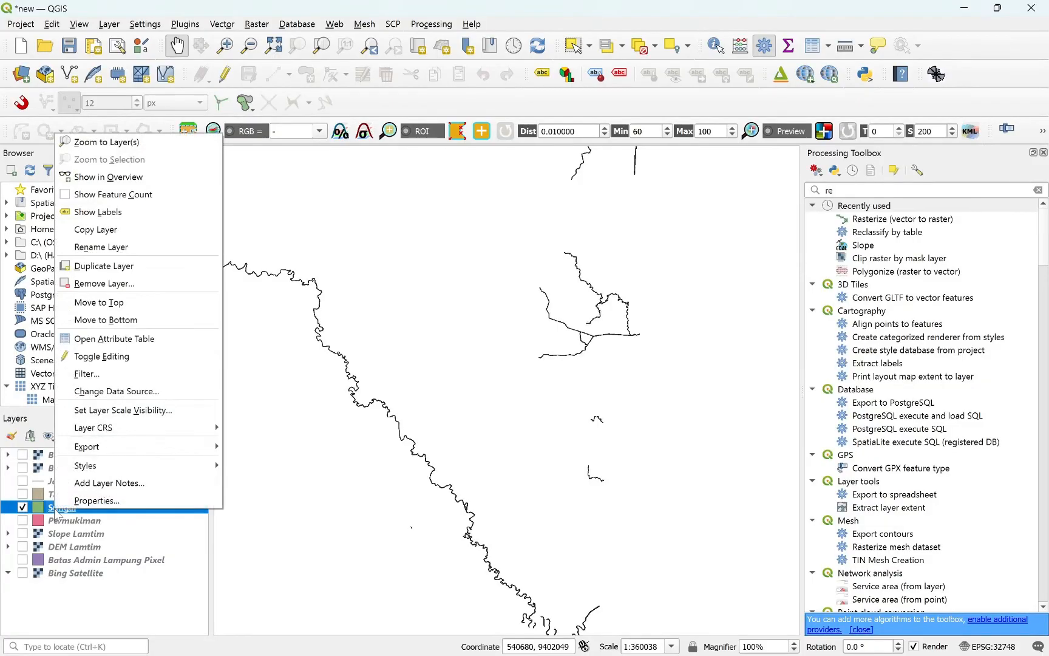
{"action": "left_click", "coordinate": [124, 342]}
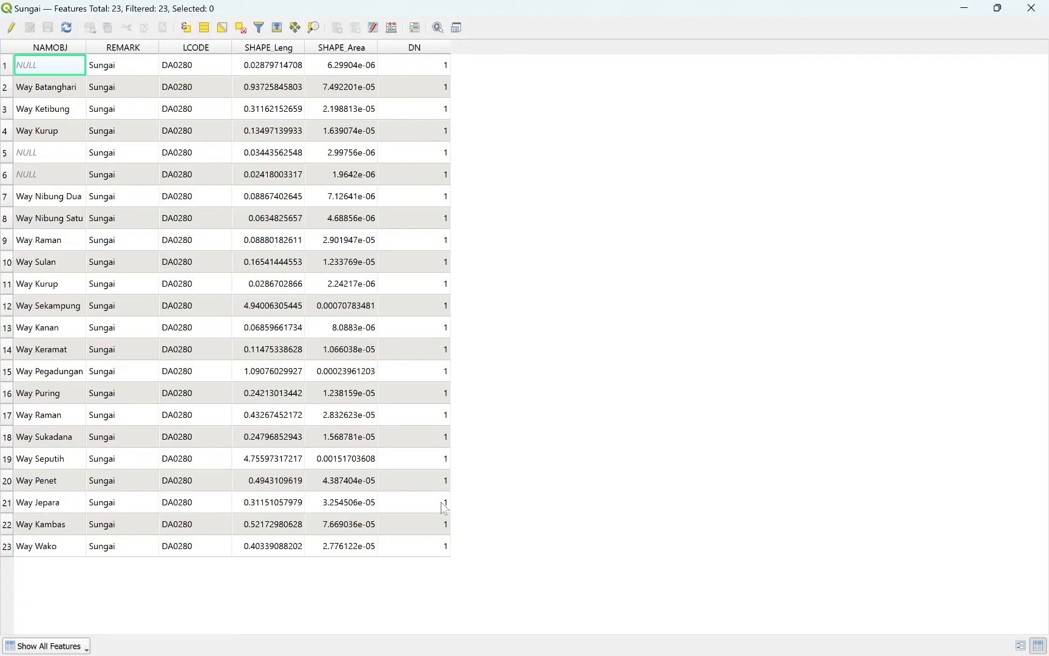
{"action": "left_click", "coordinate": [1032, 8]}
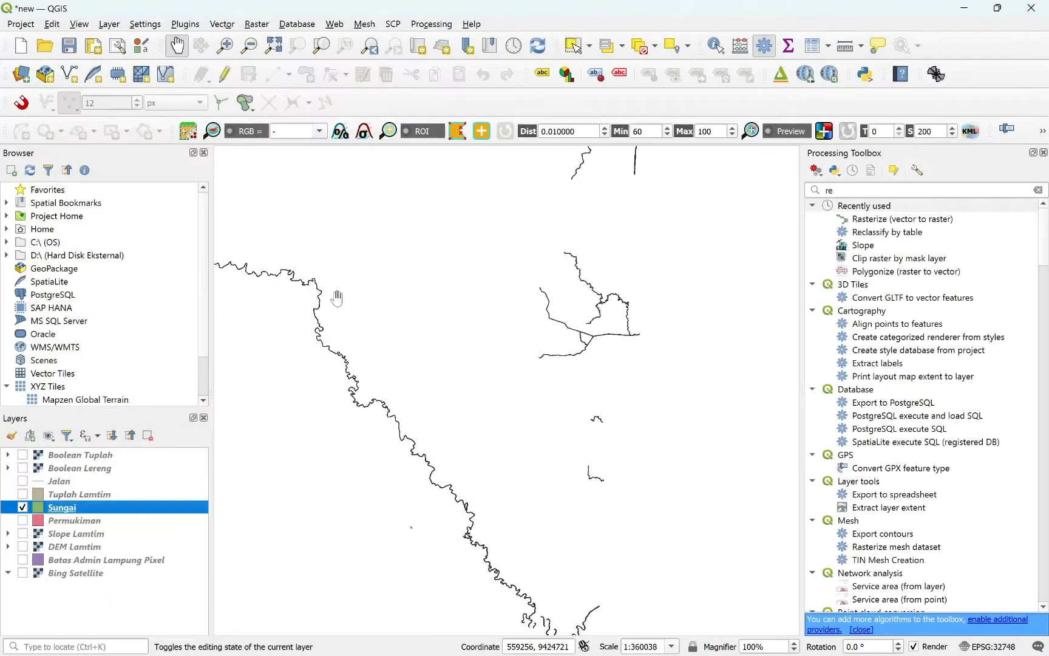
Set up a Rasterize (Vector to Raster) conversion of the Sungai layer with DN as burn-in field and georeferenced units for raster size.
{"action": "left_click", "coordinate": [257, 24]}
{"action": "mouse_move", "coordinate": [282, 130]}
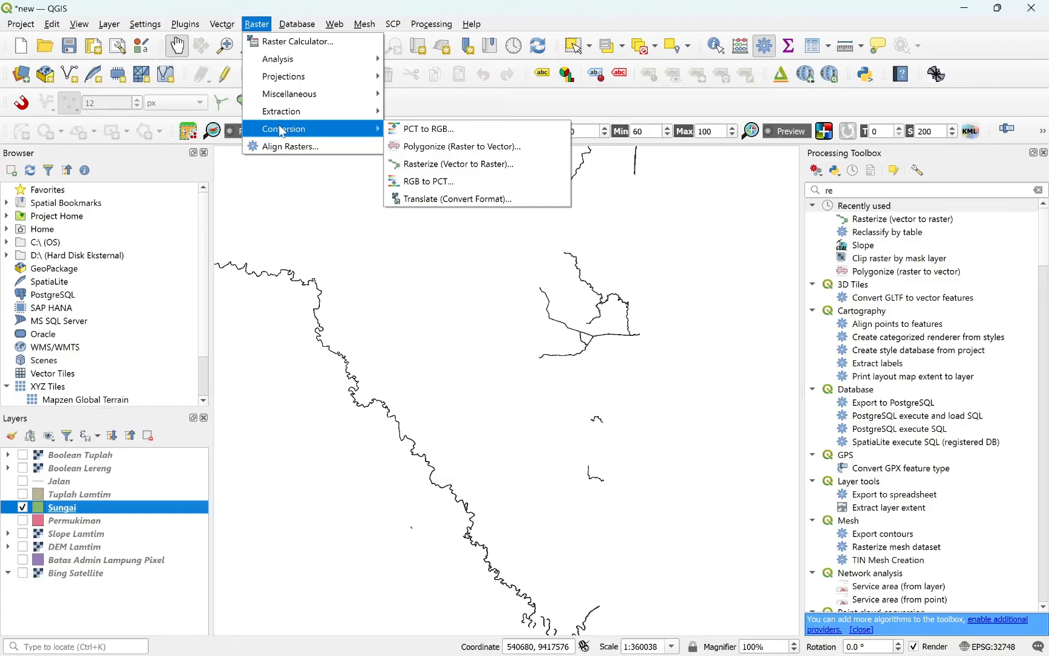
{"action": "left_click", "coordinate": [443, 165]}
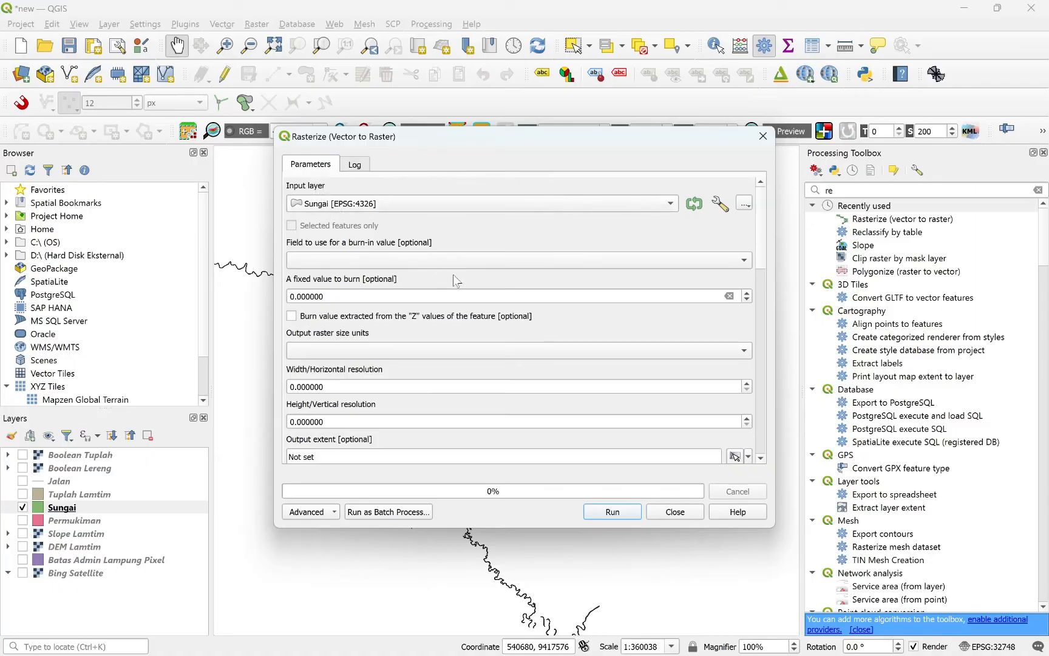
{"action": "left_click", "coordinate": [478, 261]}
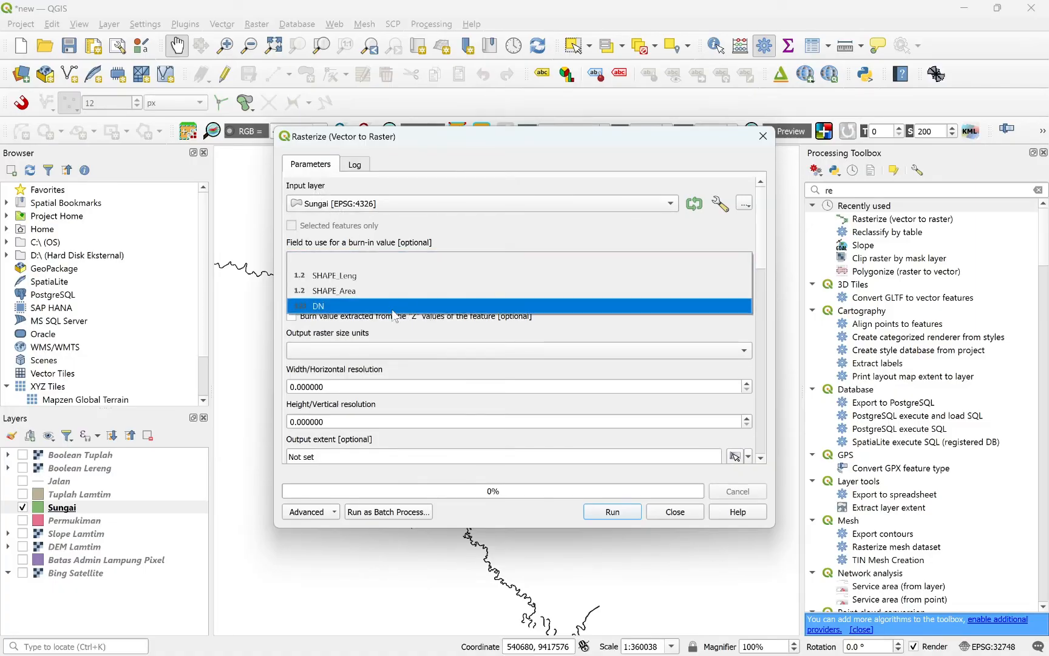
{"action": "left_click", "coordinate": [322, 307]}
{"action": "left_click", "coordinate": [294, 351]}
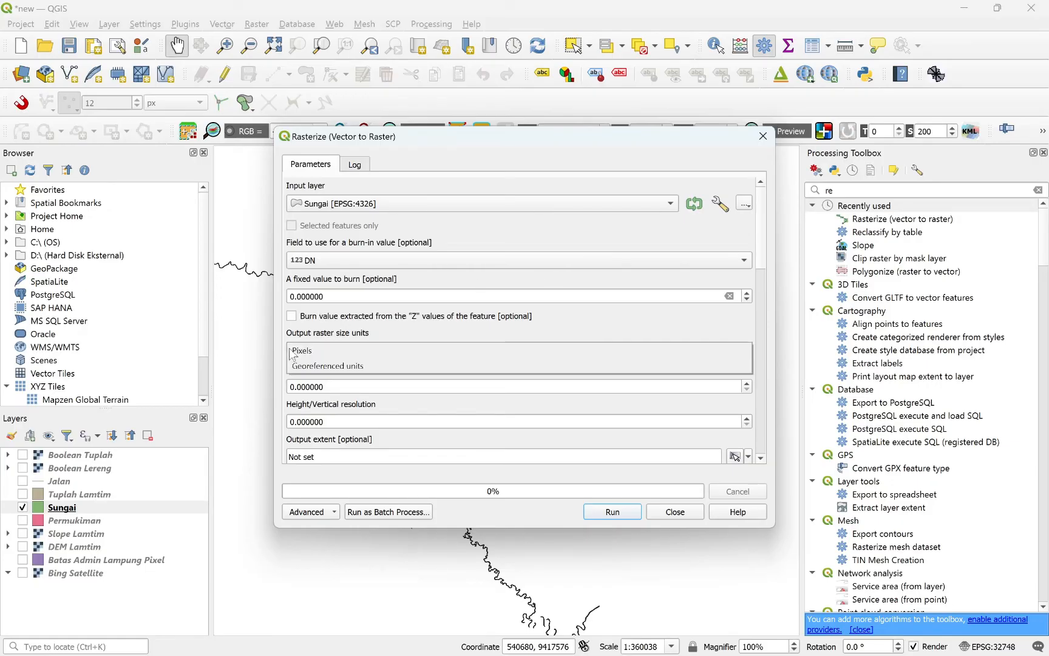
{"action": "left_click", "coordinate": [306, 366]}
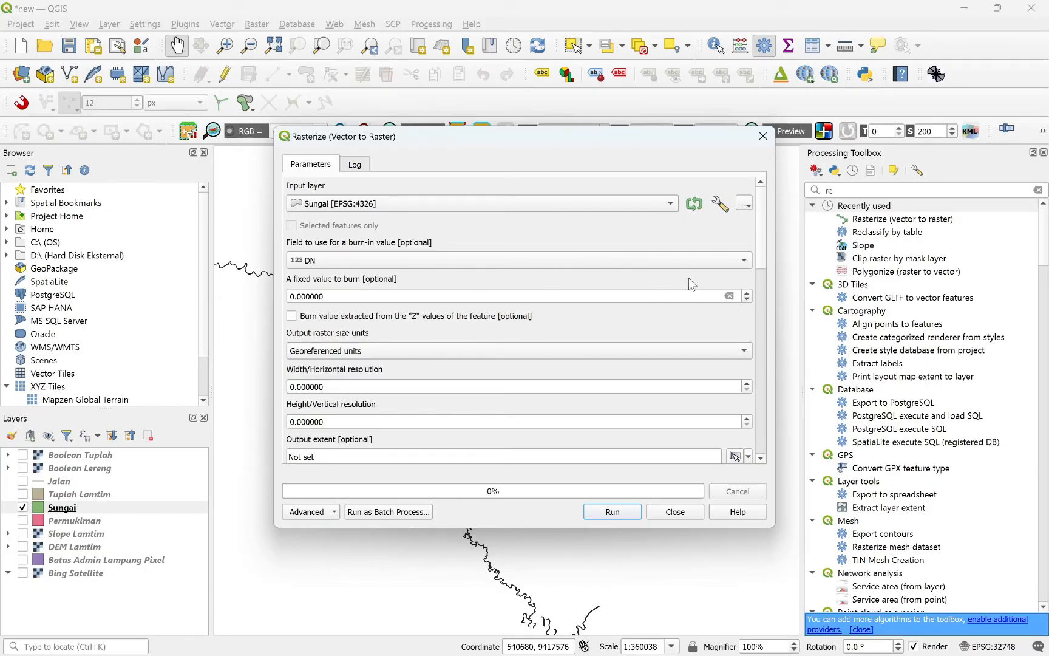
Set both the horizontal and vertical resolution of the output raster to 10.
{"action": "scroll", "coordinate": [771, 273], "scroll_direction": "down", "scroll_amount": 3}
{"action": "left_click_drag", "start_coordinate": [338, 263], "coordinate": [257, 255]}
{"action": "type", "text": "10"}
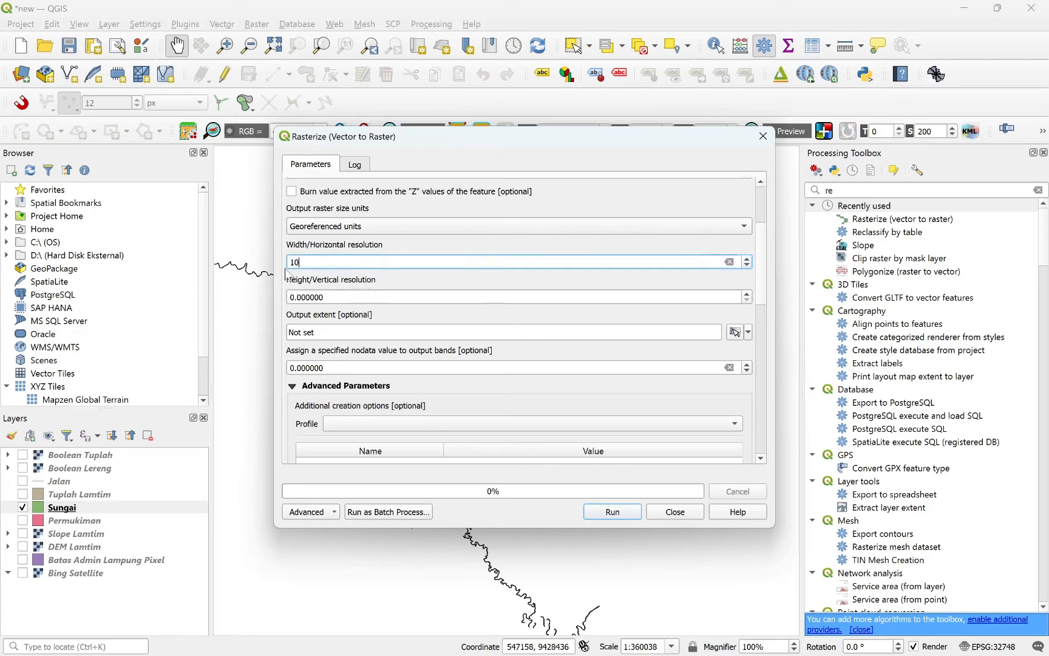
{"action": "left_click_drag", "start_coordinate": [341, 296], "coordinate": [281, 297]}
{"action": "type", "text": "10"}
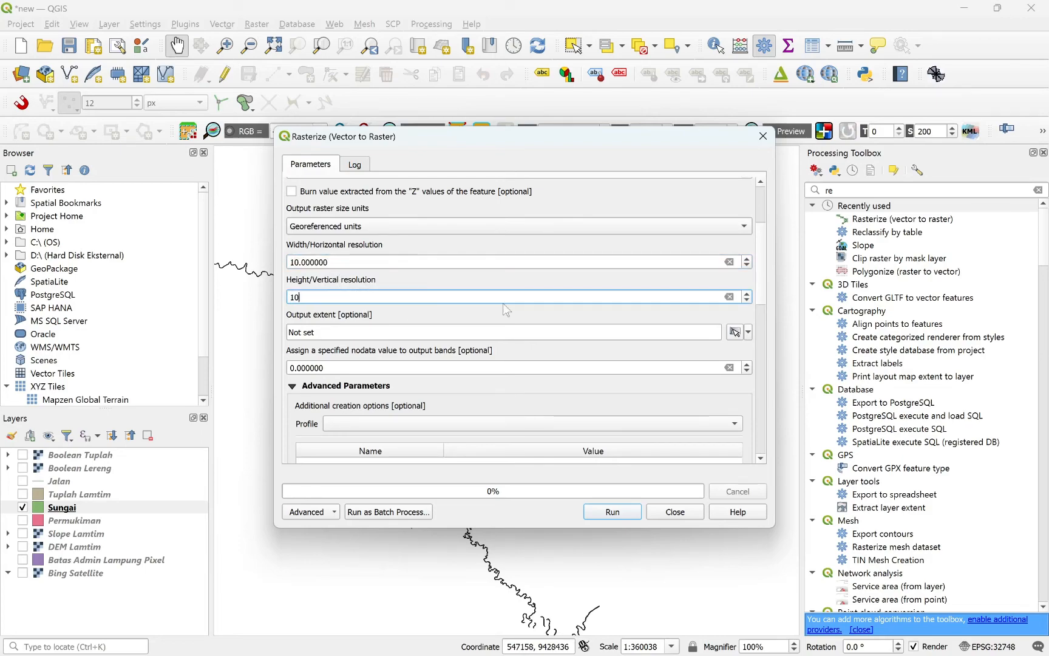
Assign -9999999 as the nodata value for the output bands and run the Sungai rasterization.
{"action": "scroll", "coordinate": [760, 263], "scroll_direction": "down", "scroll_amount": 1}
{"action": "left_click_drag", "start_coordinate": [339, 326], "coordinate": [194, 327]}
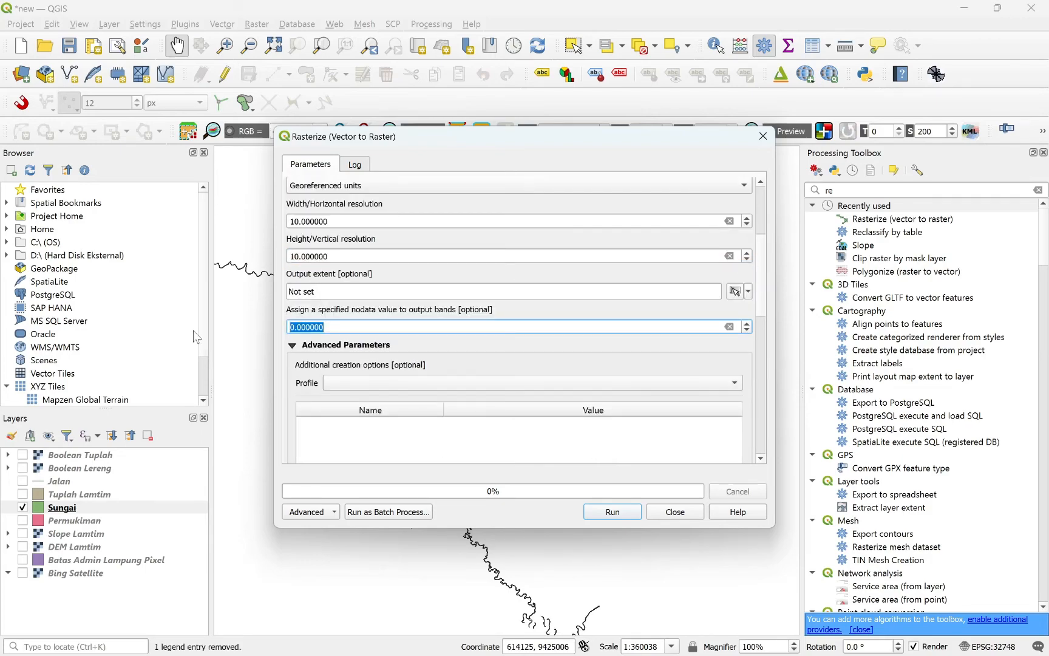
{"action": "type", "text": "-9999999"}
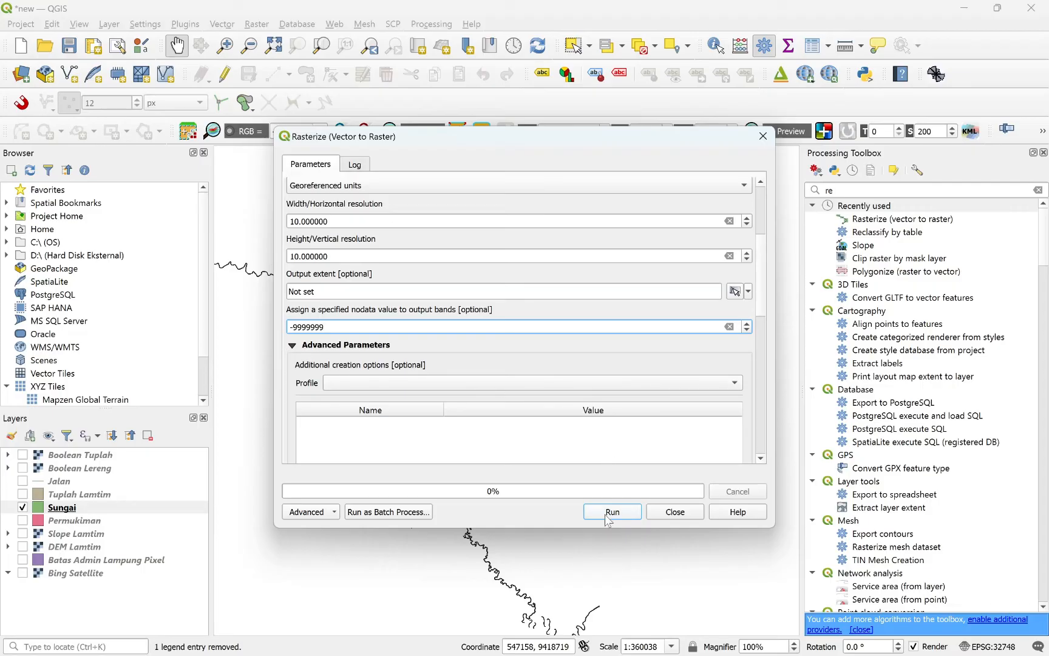
{"action": "left_click", "coordinate": [609, 513]}
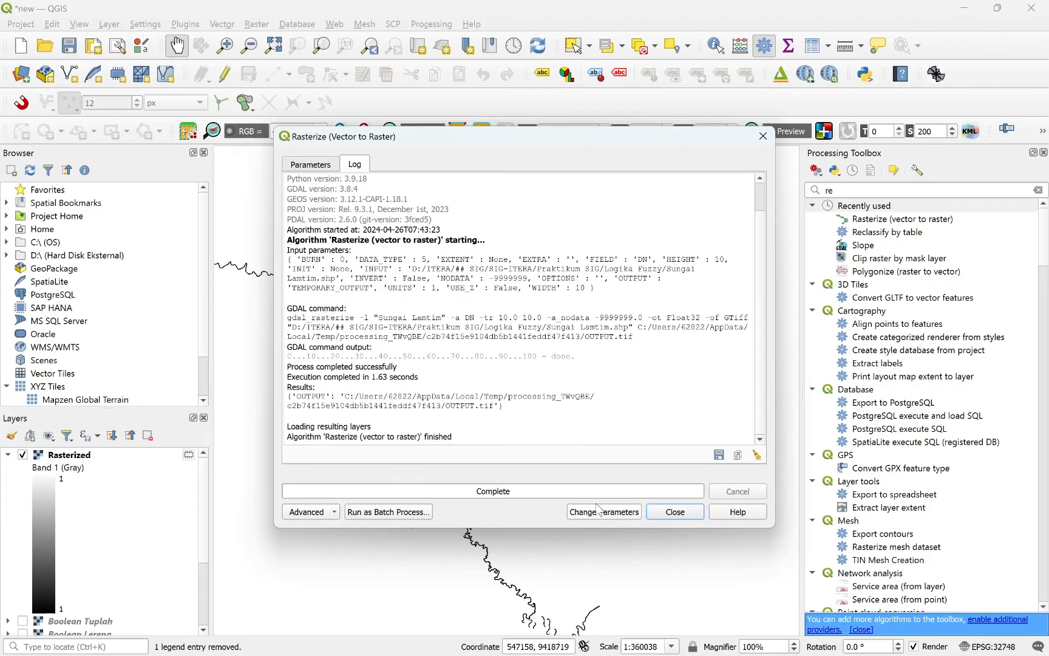
{"action": "left_click", "coordinate": [650, 512]}
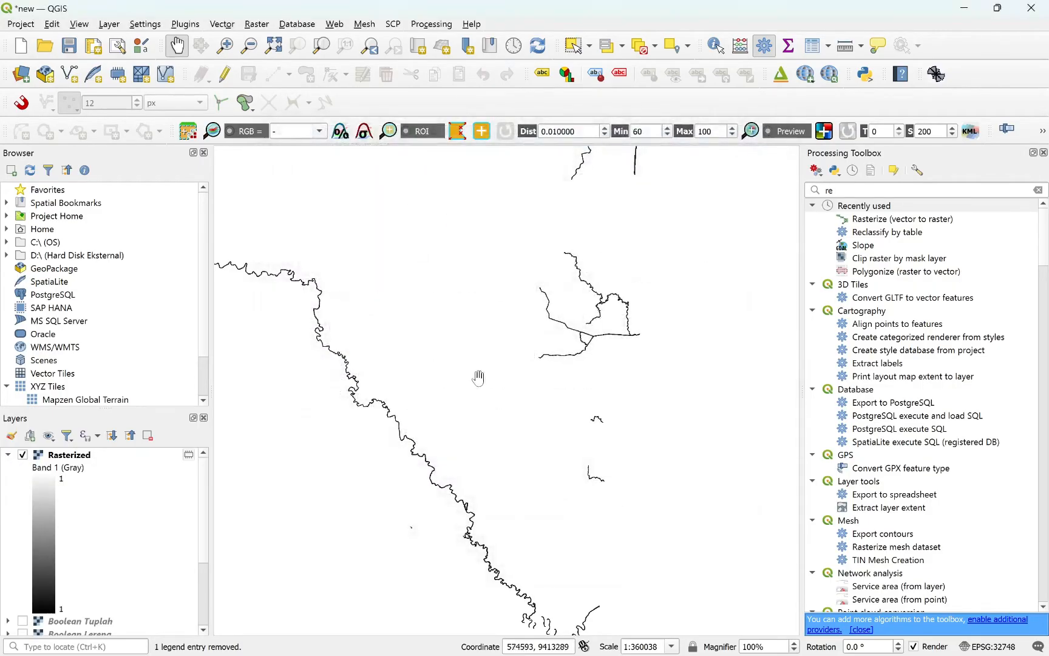
Examine the rasterized river cells against the Sungai polygons up close and across the whole extent, collapsing the raster's legend.
{"action": "scroll", "coordinate": [478, 375], "scroll_direction": "up", "scroll_amount": 1}
{"action": "scroll", "coordinate": [458, 421], "scroll_direction": "up", "scroll_amount": 3}
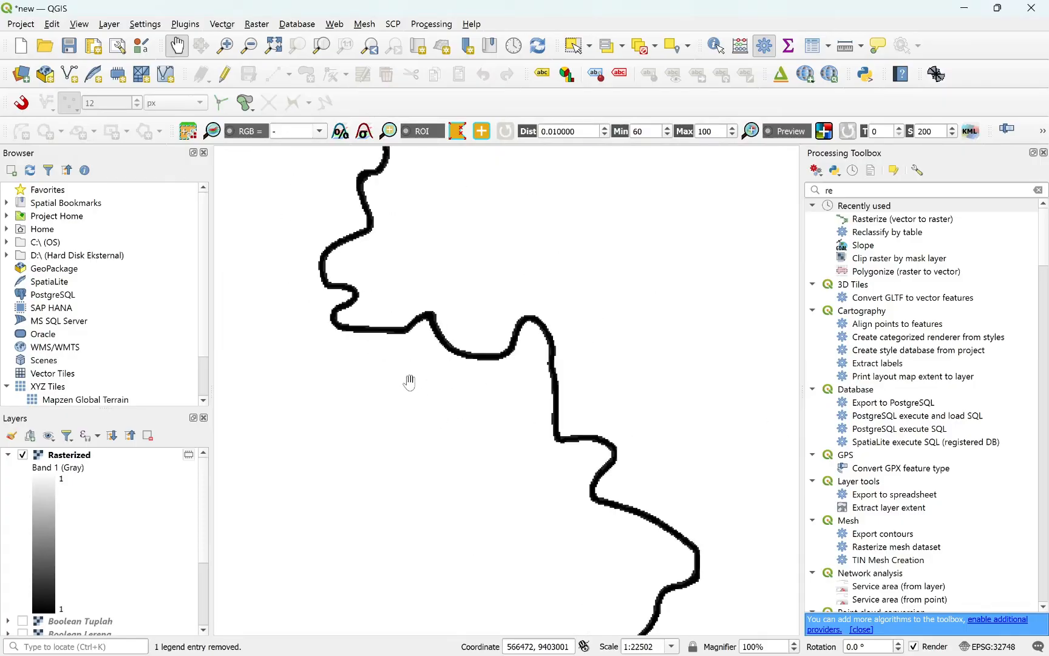
{"action": "scroll", "coordinate": [404, 328], "scroll_direction": "up", "scroll_amount": 2}
{"action": "scroll", "coordinate": [410, 349], "scroll_direction": "up", "scroll_amount": 1}
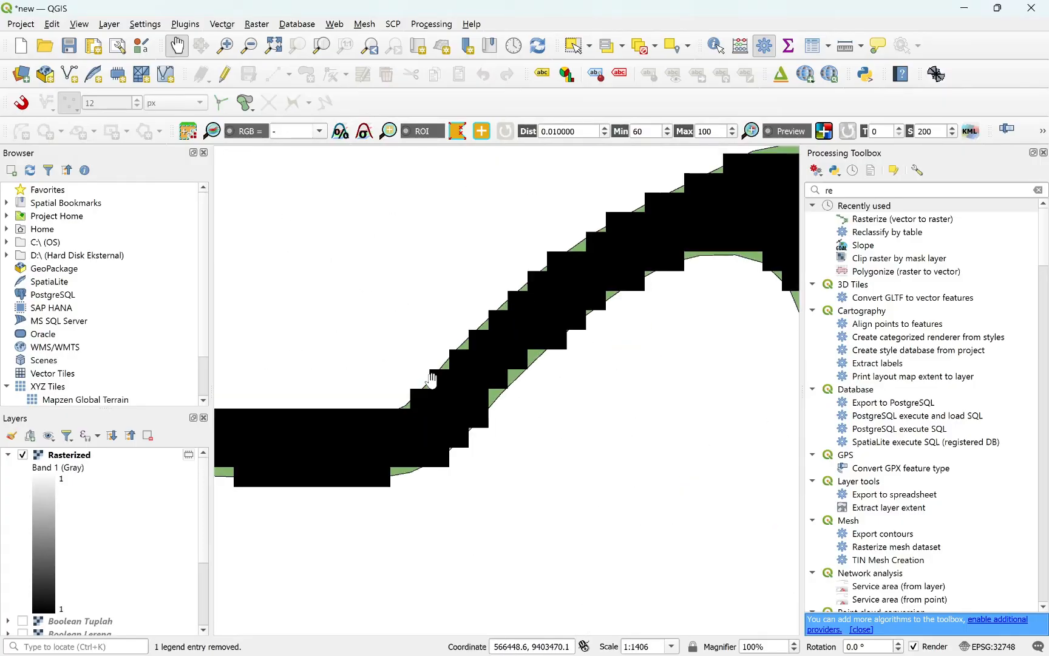
{"action": "scroll", "coordinate": [430, 377], "scroll_direction": "up", "scroll_amount": 1}
{"action": "left_click", "coordinate": [8, 455]}
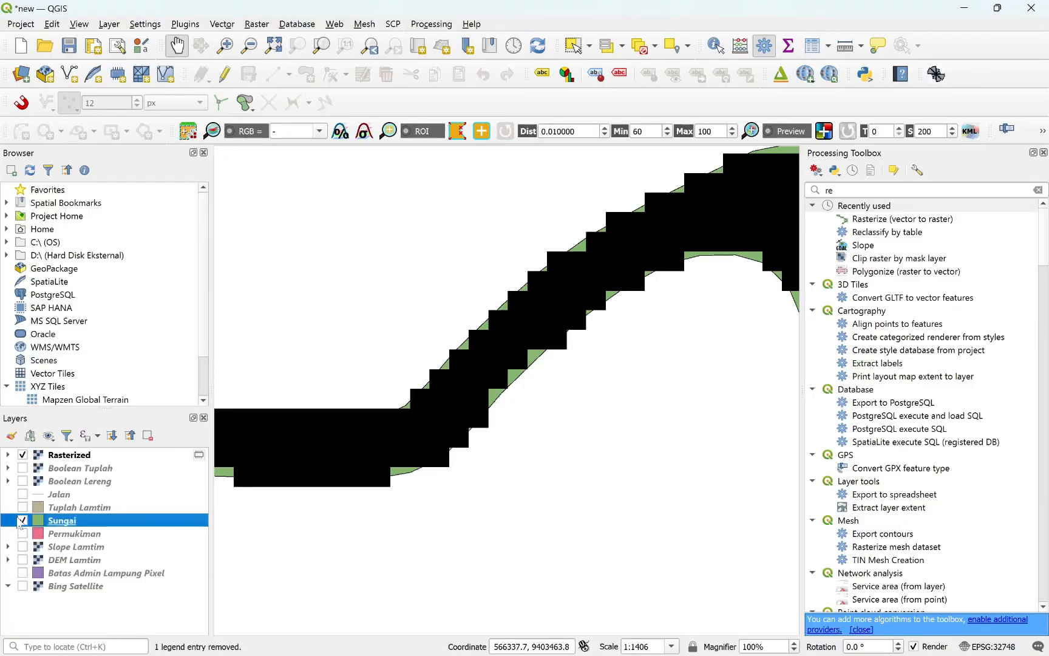
{"action": "left_click", "coordinate": [45, 456]}
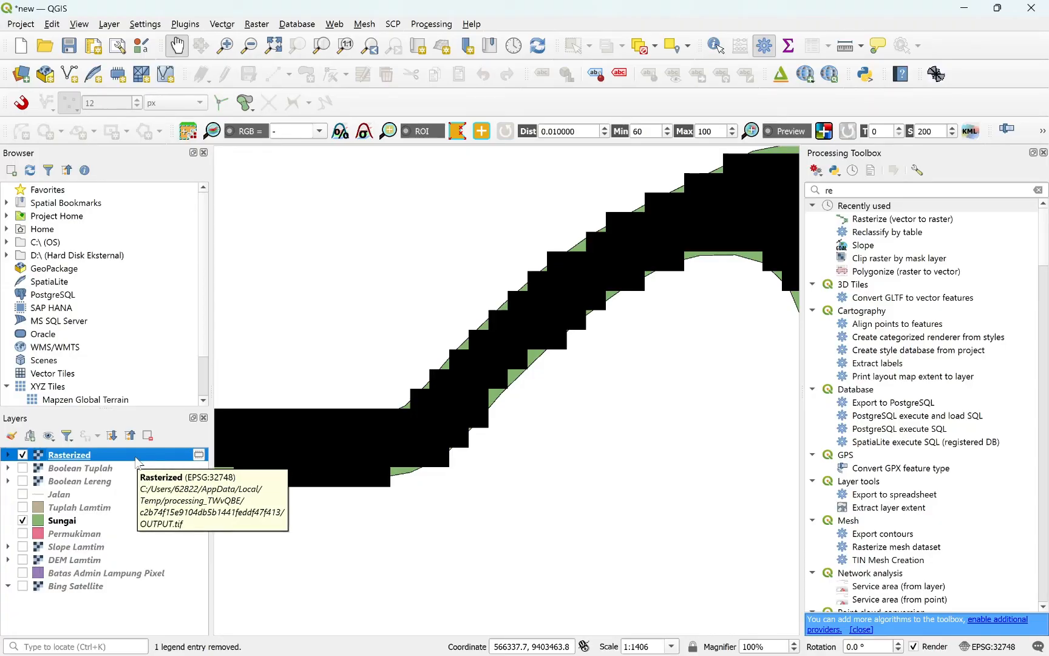
{"action": "scroll", "coordinate": [429, 363], "scroll_direction": "down", "scroll_amount": 4}
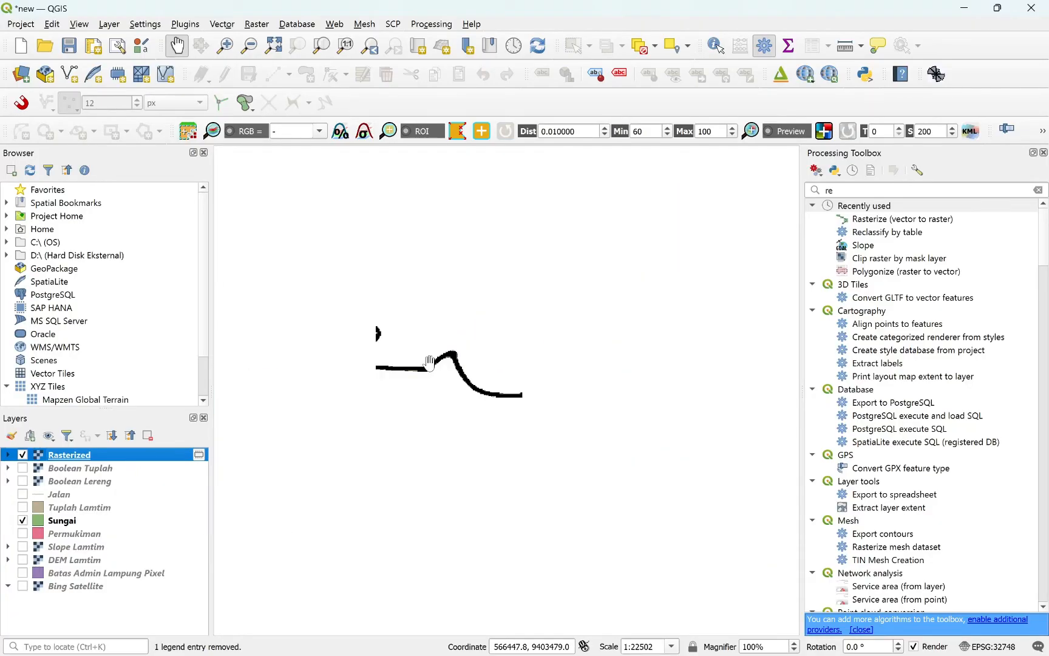
{"action": "scroll", "coordinate": [577, 283], "scroll_direction": "down", "scroll_amount": 5}
{"action": "left_click_drag", "start_coordinate": [592, 266], "coordinate": [481, 322]}
{"action": "scroll", "coordinate": [480, 321], "scroll_direction": "up", "scroll_amount": 1}
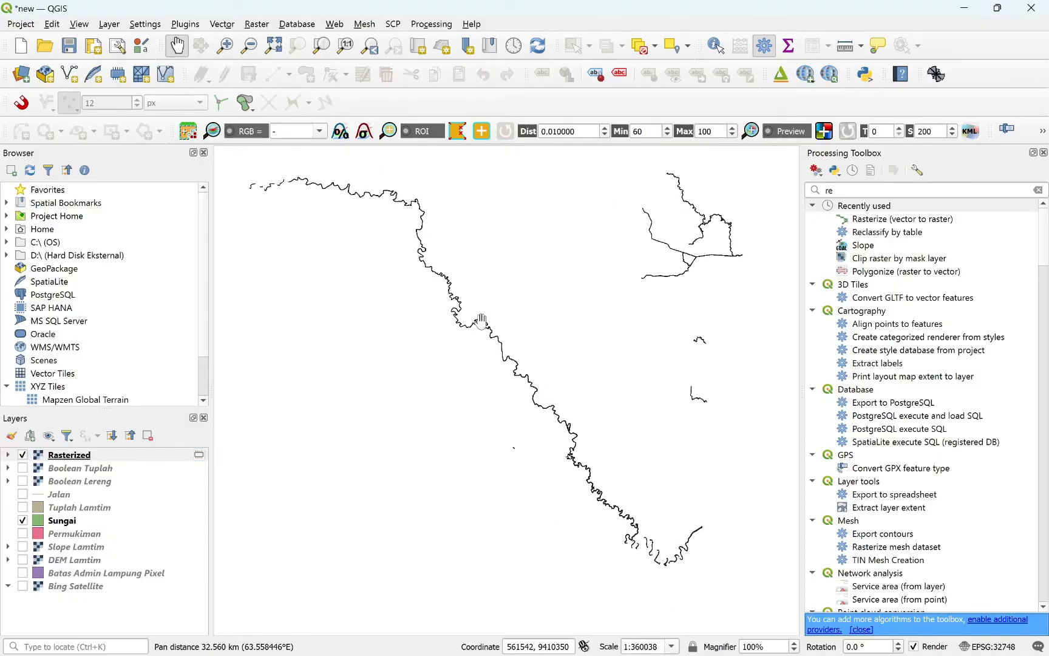
Set up a Proximity (Raster Distance) analysis on the Rasterized layer with distance units in georeferenced coordinates.
{"action": "left_click", "coordinate": [82, 456]}
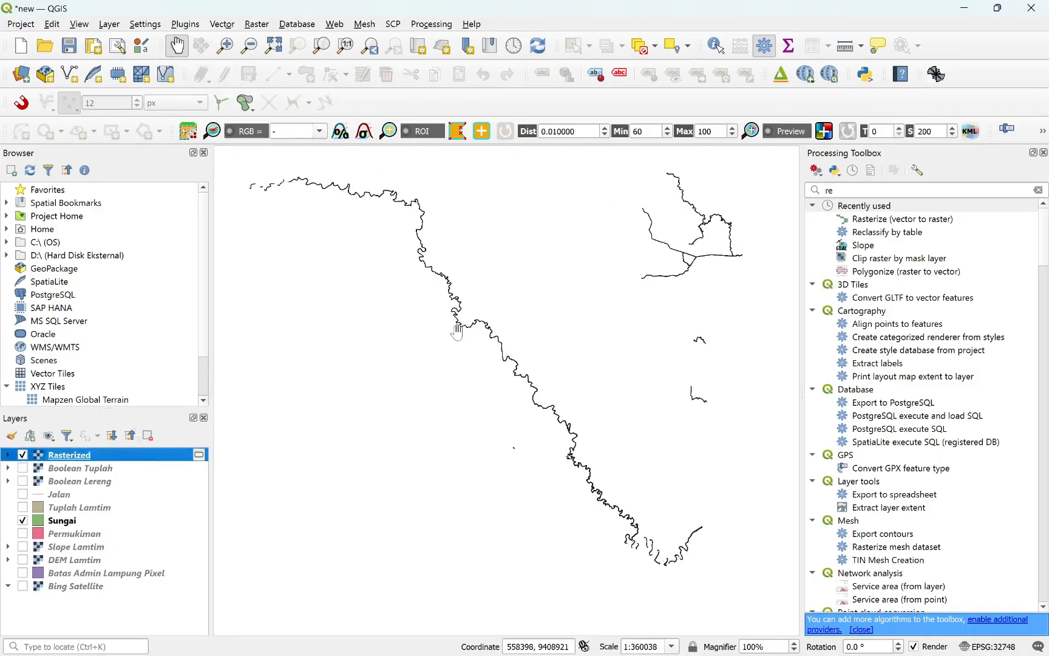
{"action": "scroll", "coordinate": [468, 326], "scroll_direction": "up", "scroll_amount": 1}
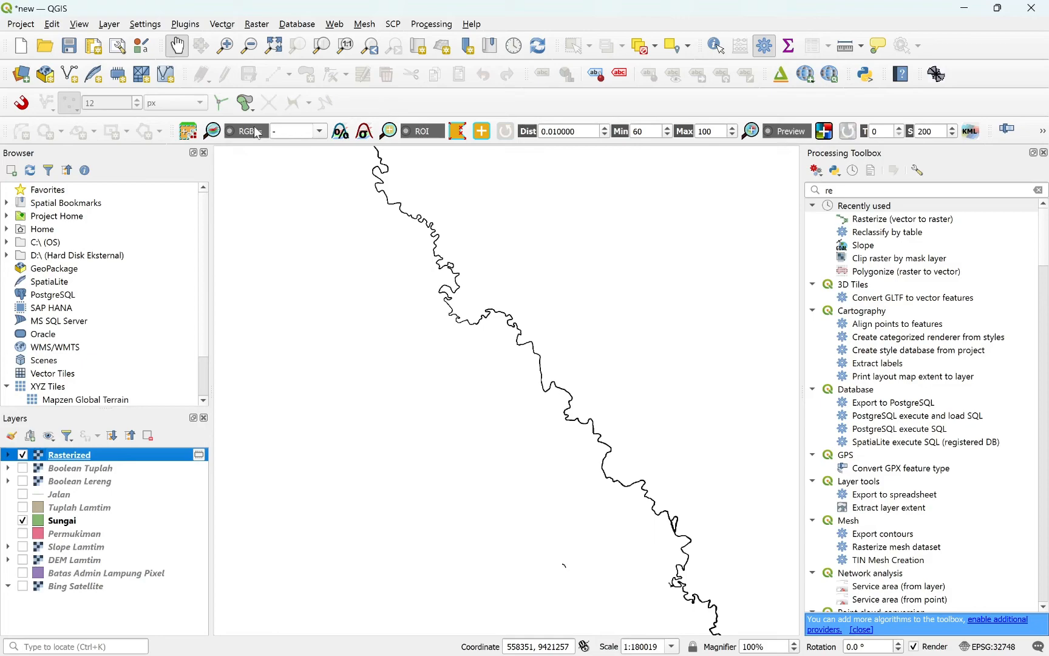
{"action": "left_click", "coordinate": [257, 24]}
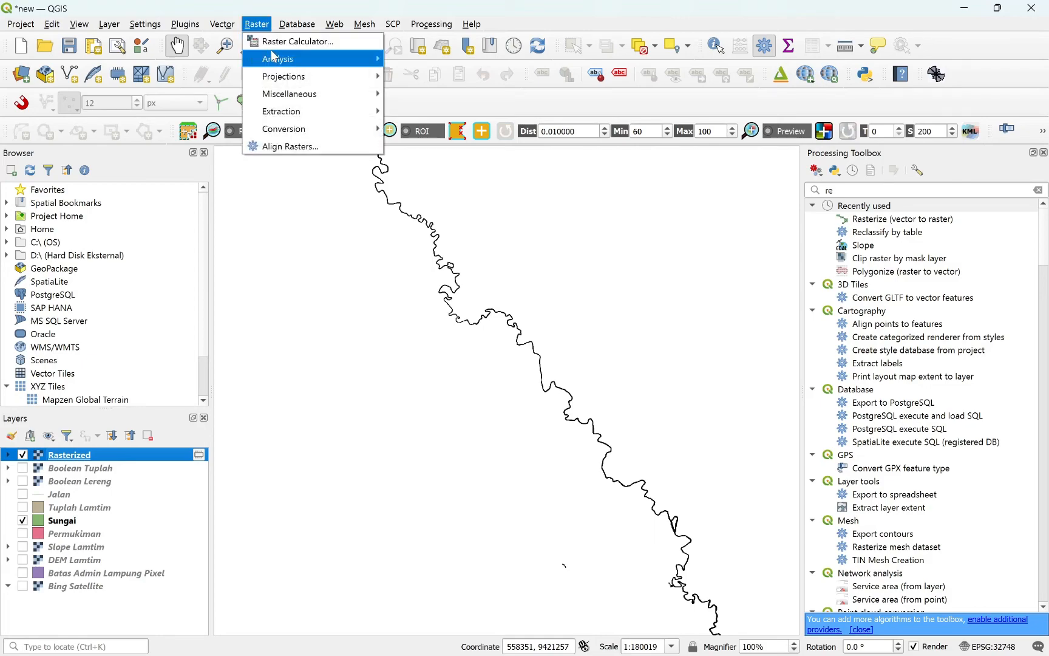
{"action": "mouse_move", "coordinate": [277, 59]}
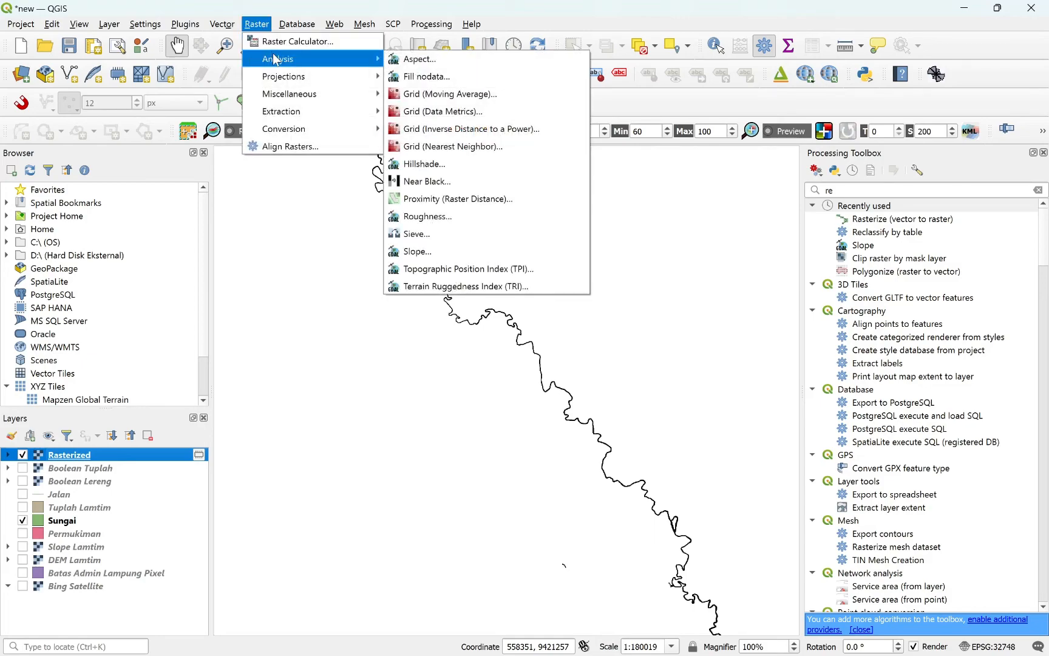
{"action": "left_click", "coordinate": [438, 203]}
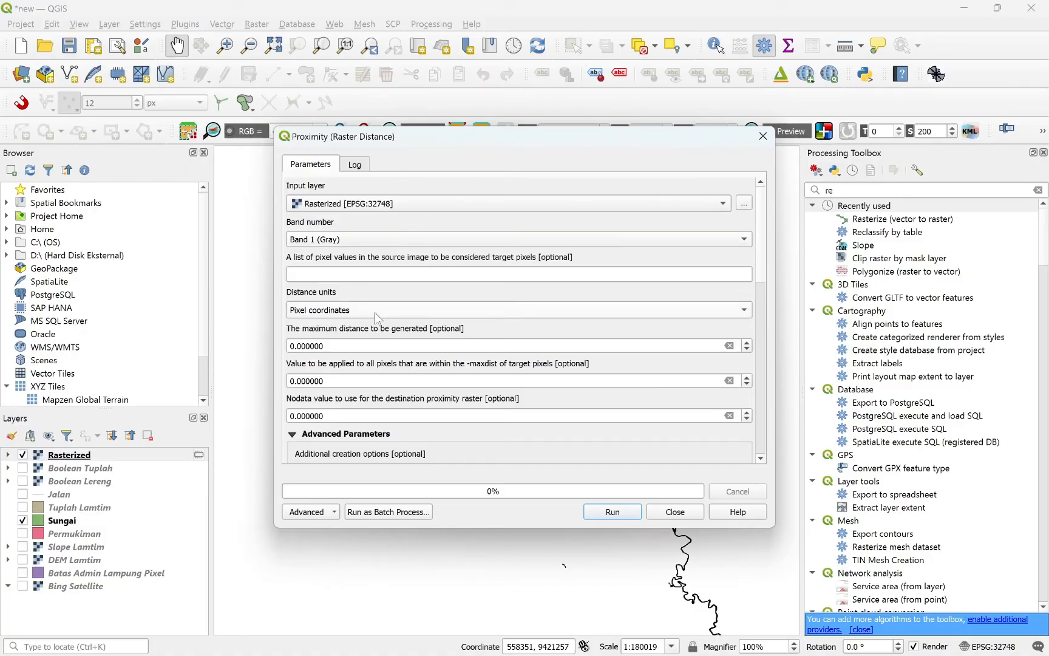
{"action": "left_click", "coordinate": [360, 307]}
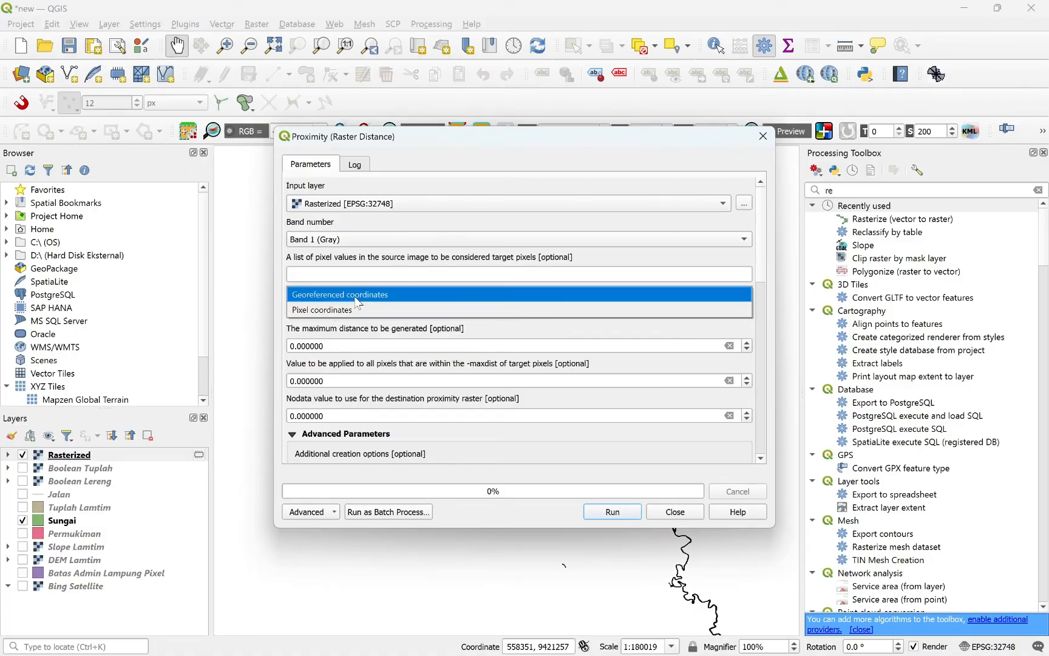
{"action": "left_click", "coordinate": [358, 295]}
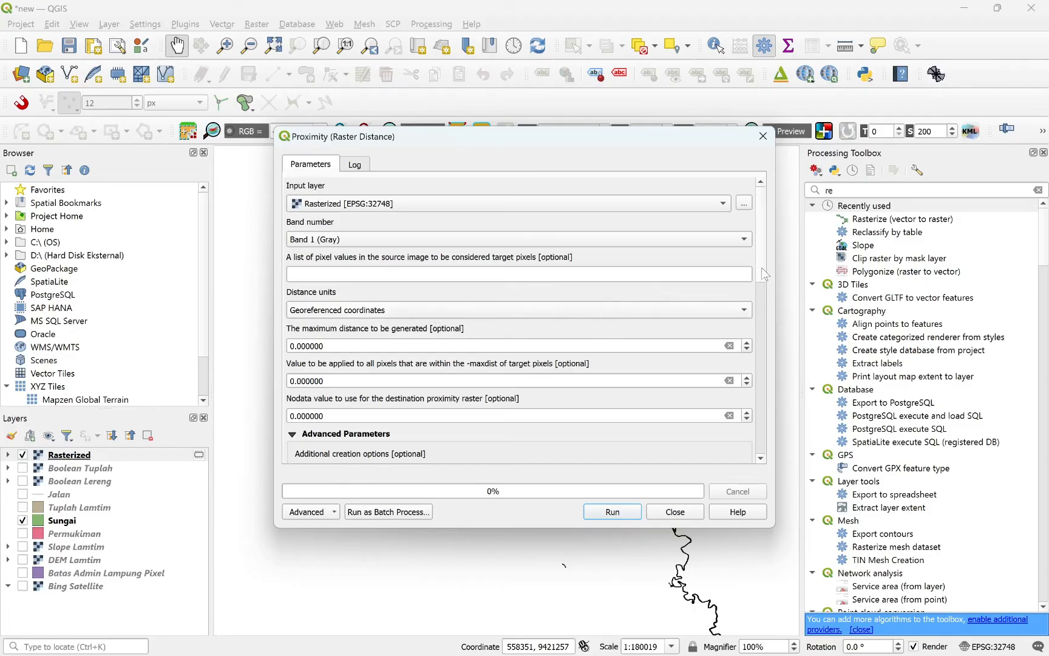
{"action": "mouse_move", "coordinate": [761, 267]}
{"action": "left_mouse_down"}
{"action": "mouse_move", "coordinate": [764, 431]}
{"action": "mouse_move", "coordinate": [763, 268]}
{"action": "left_mouse_up"}
{"action": "scroll", "coordinate": [762, 269], "scroll_direction": "down", "scroll_amount": 10}
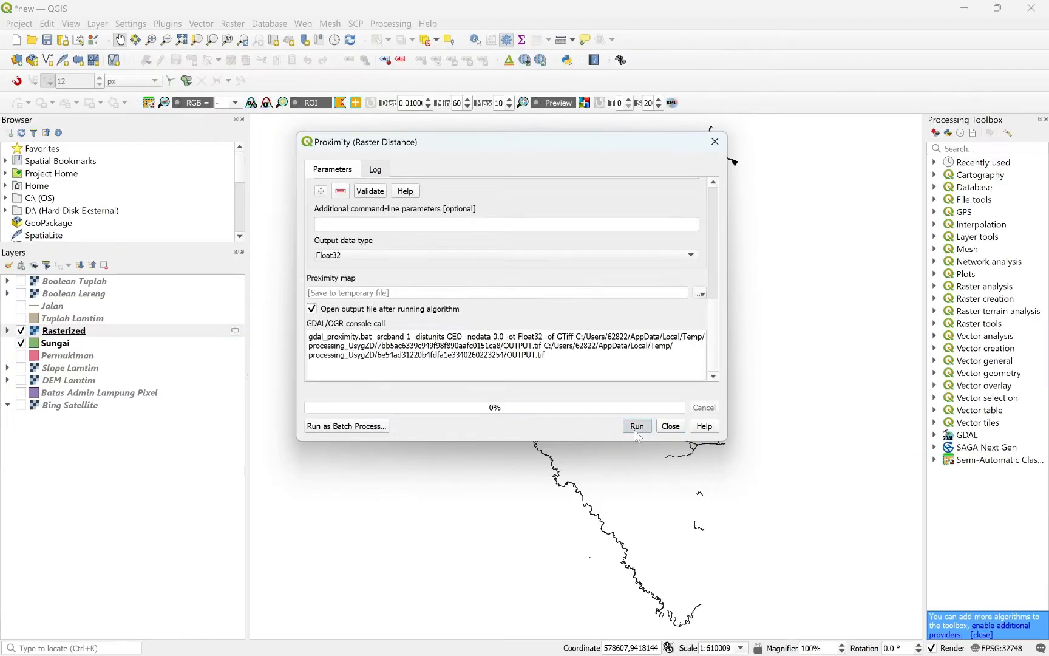
Run the proximity analysis to a temporary Float32 output, close the tool, and view the whole distance map.
{"action": "left_click", "coordinate": [634, 429]}
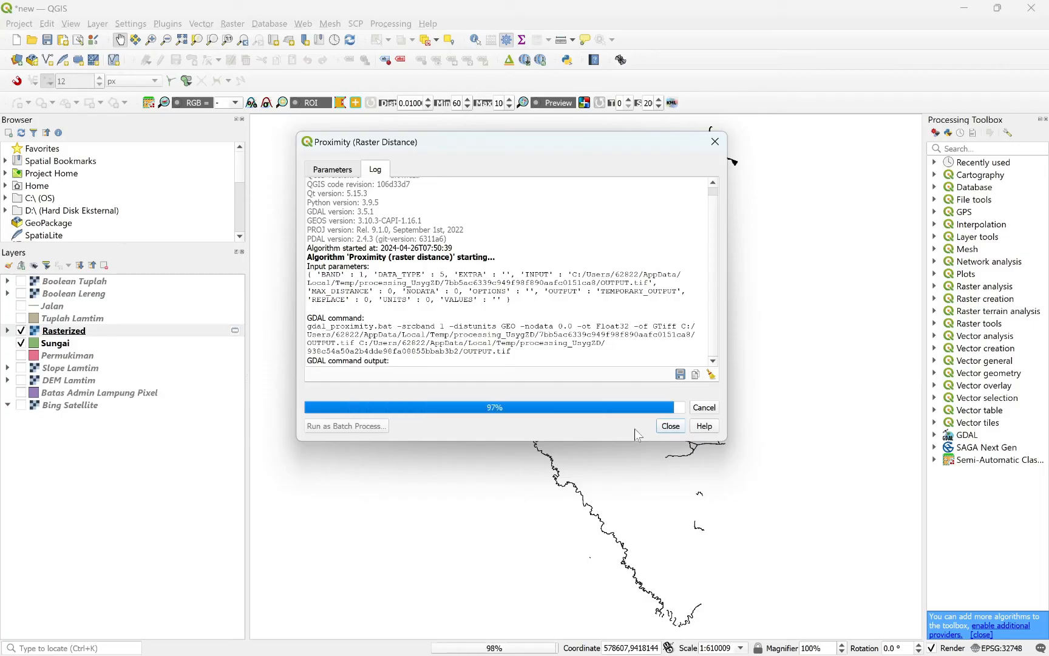
{"action": "left_click", "coordinate": [671, 426]}
{"action": "scroll", "coordinate": [686, 349], "scroll_direction": "down", "scroll_amount": 1}
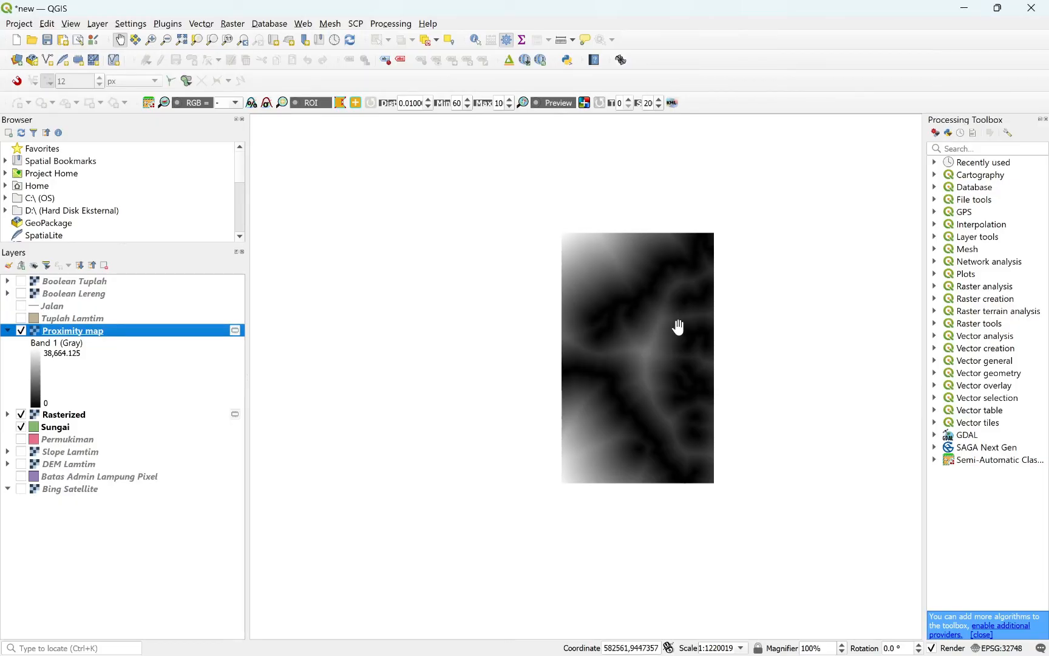
Compare the Proximity map's coverage with the Batas Admin Lampung Pixel boundary by toggling the layers' visibility.
{"action": "left_click", "coordinate": [22, 477]}
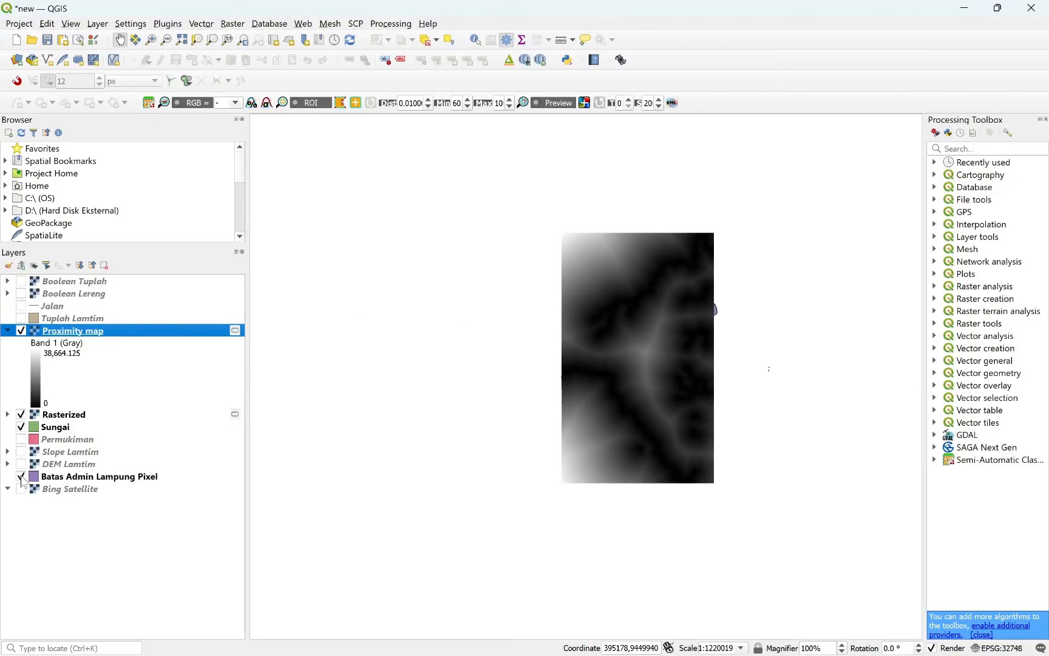
{"action": "left_click", "coordinate": [21, 331]}
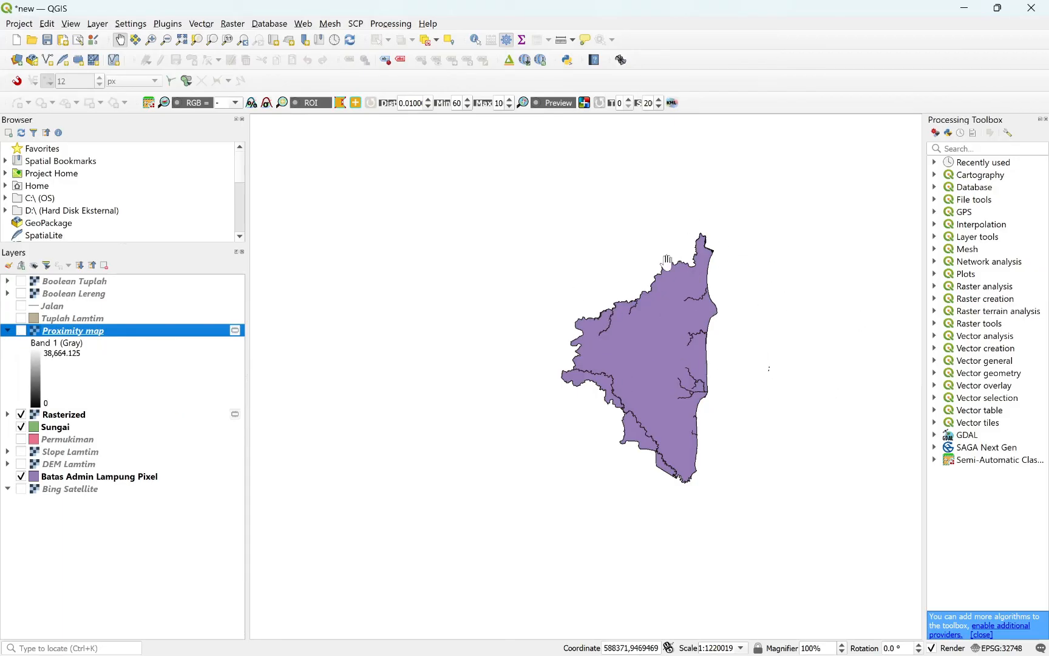
{"action": "left_click", "coordinate": [21, 331]}
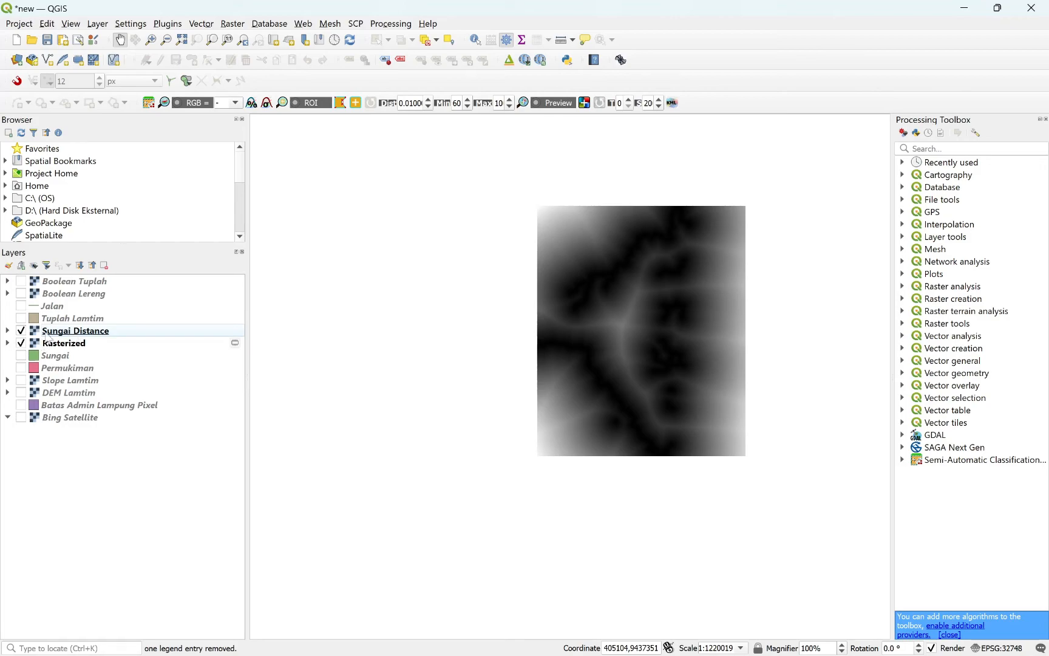
Open Reclassify by Table for the Sungai Distance raster and add two rows to its reclassification table.
{"action": "left_click", "coordinate": [7, 330]}
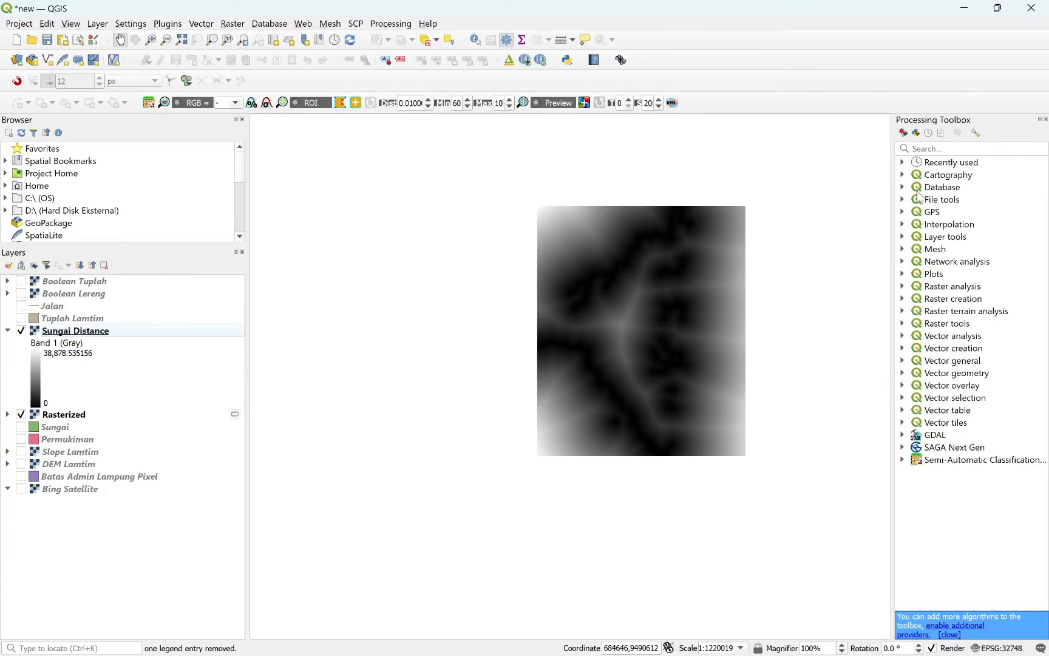
{"action": "left_click", "coordinate": [935, 149]}
{"action": "type", "text": "rec"}
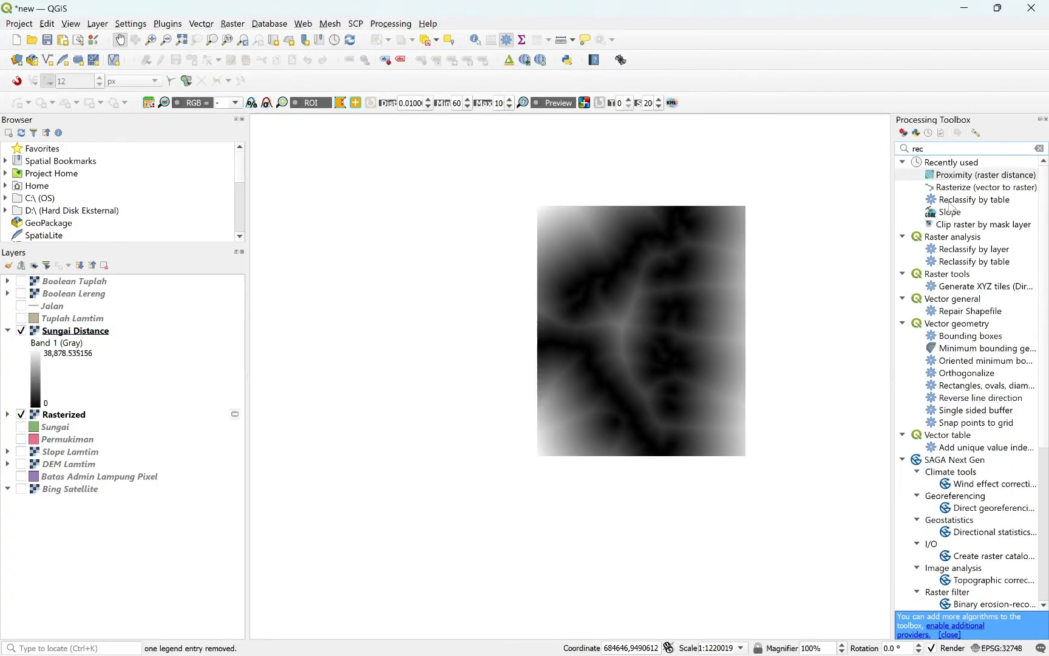
{"action": "double_click", "coordinate": [950, 201]}
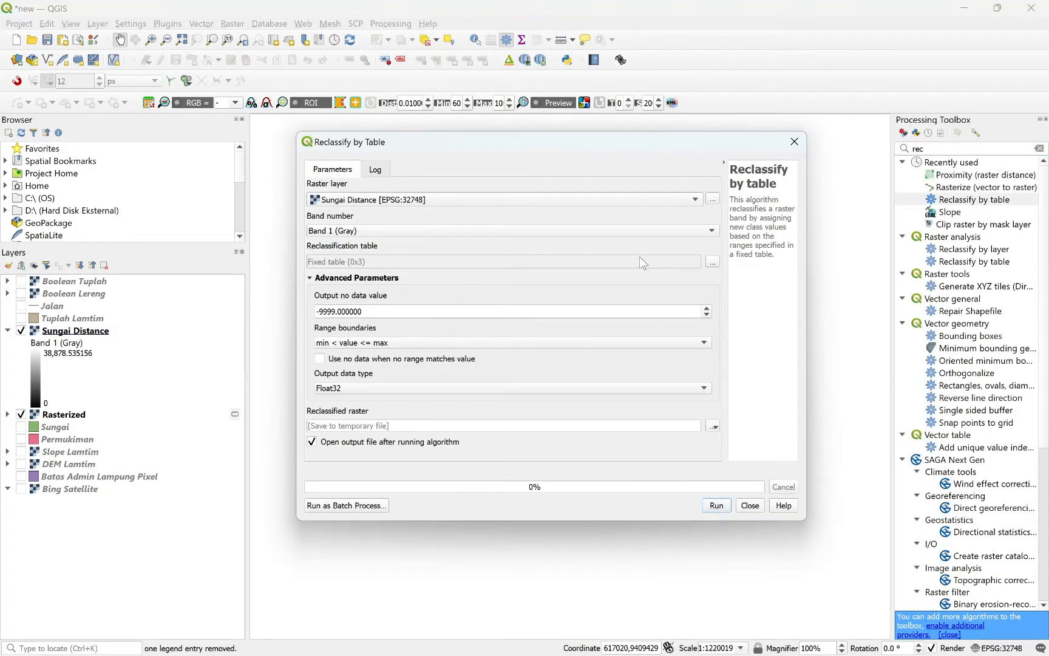
{"action": "left_click", "coordinate": [712, 264]}
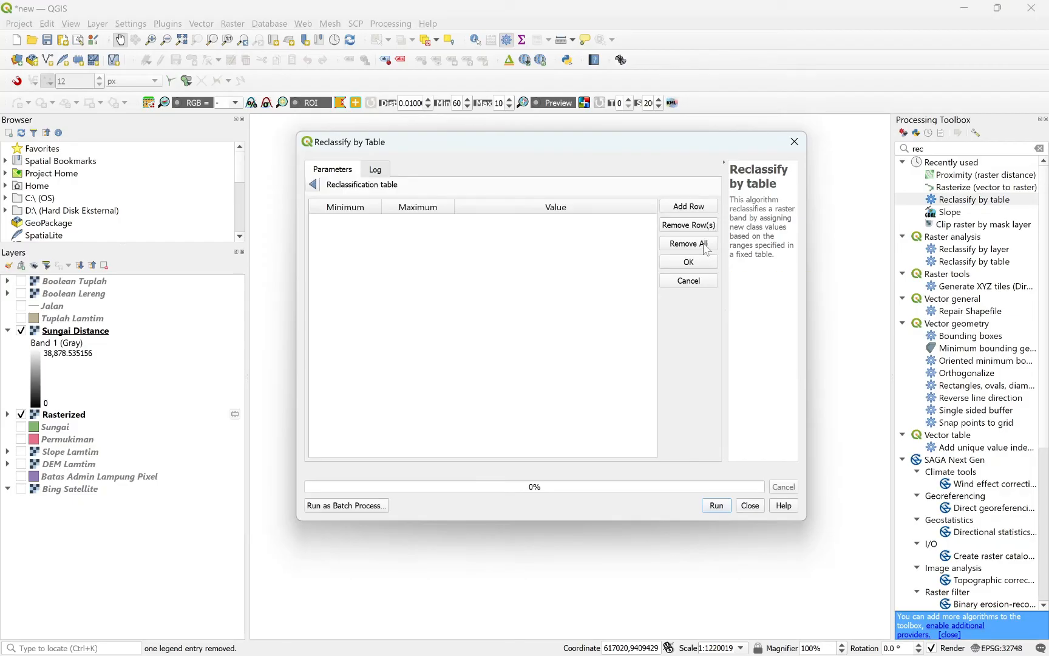
{"action": "double_click", "coordinate": [681, 213]}
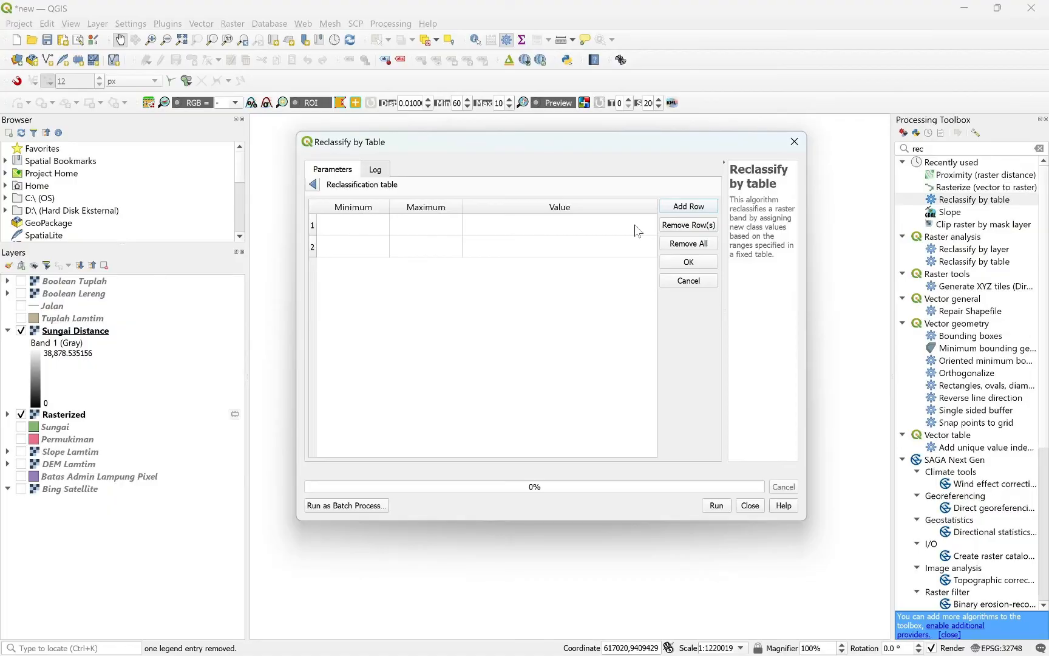
Check the Sungai criteria in the Metode Boolean slide, reclassify 0 to 50 as value 0, and set the second row's minimum to 50.
{"action": "key", "text": "alt+Tab"}
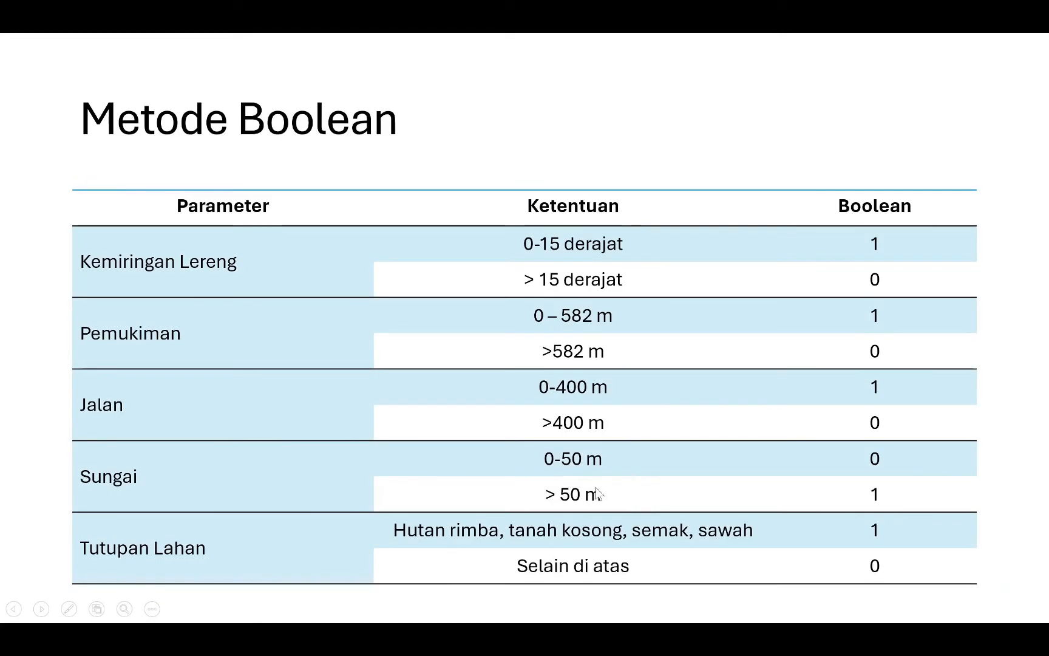
{"action": "key", "text": "alt+Tab"}
{"action": "double_click", "coordinate": [340, 226]}
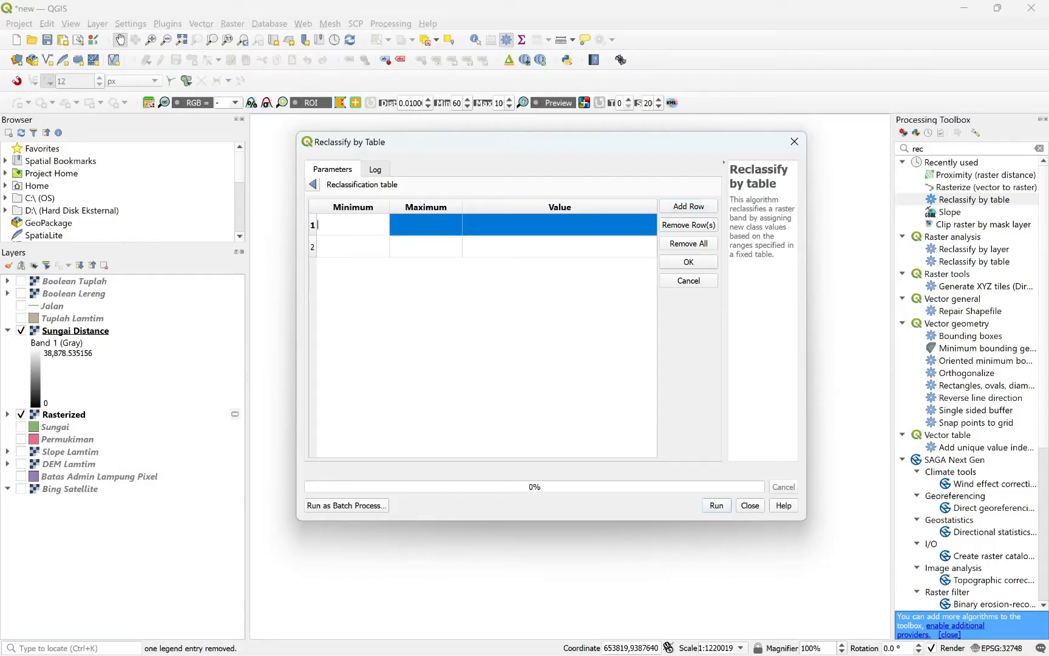
{"action": "key", "text": "Tab"}
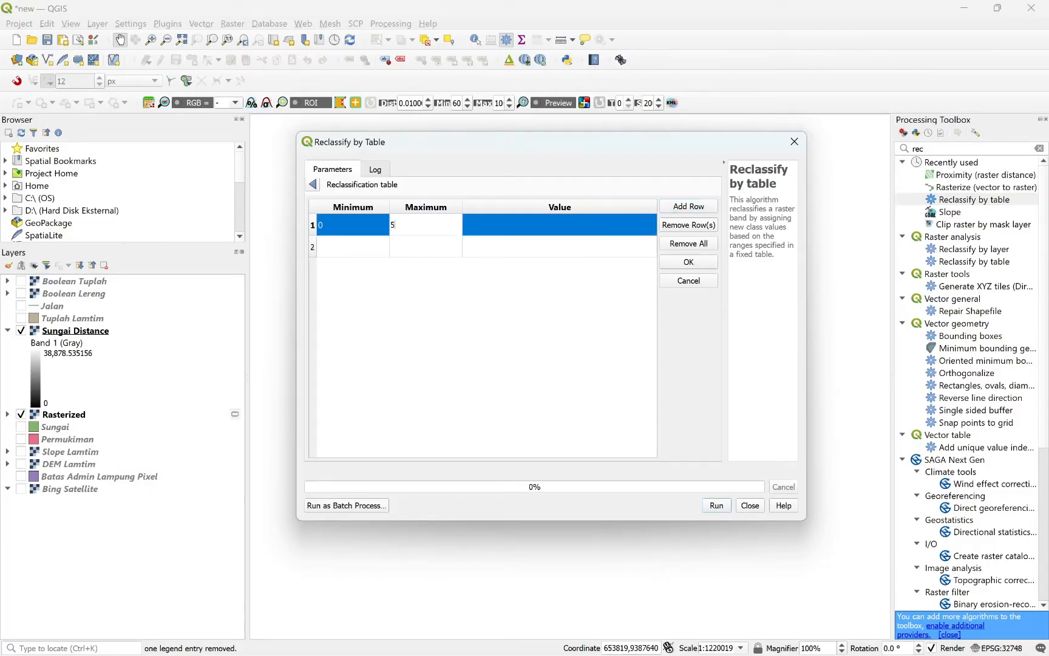
{"action": "key", "text": "Tab"}
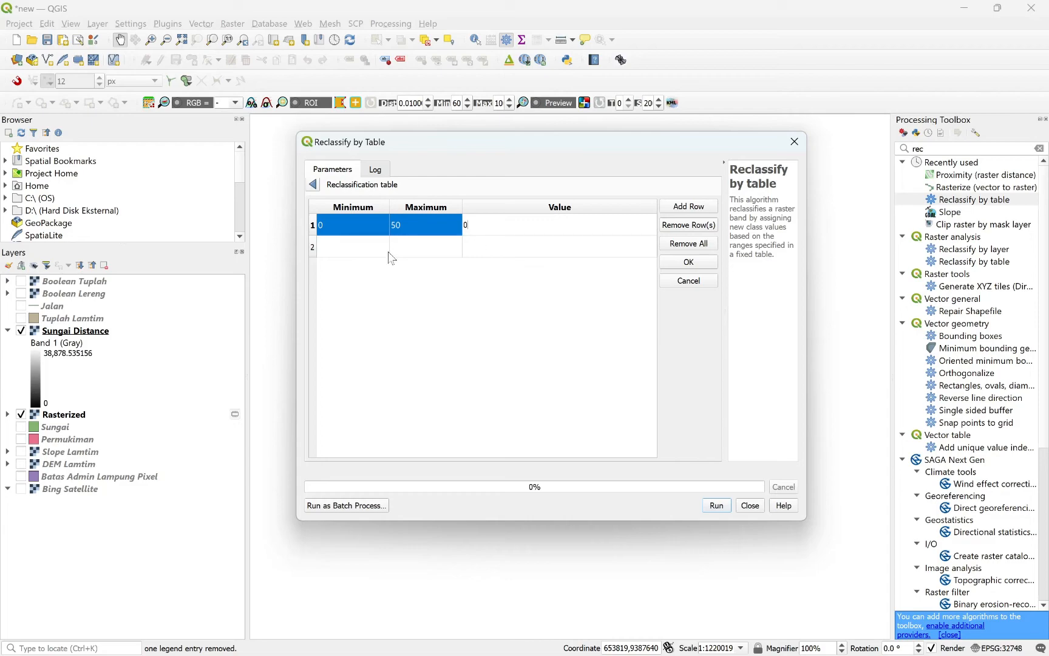
{"action": "type", "text": "0"}
{"action": "key", "text": "Tab"}
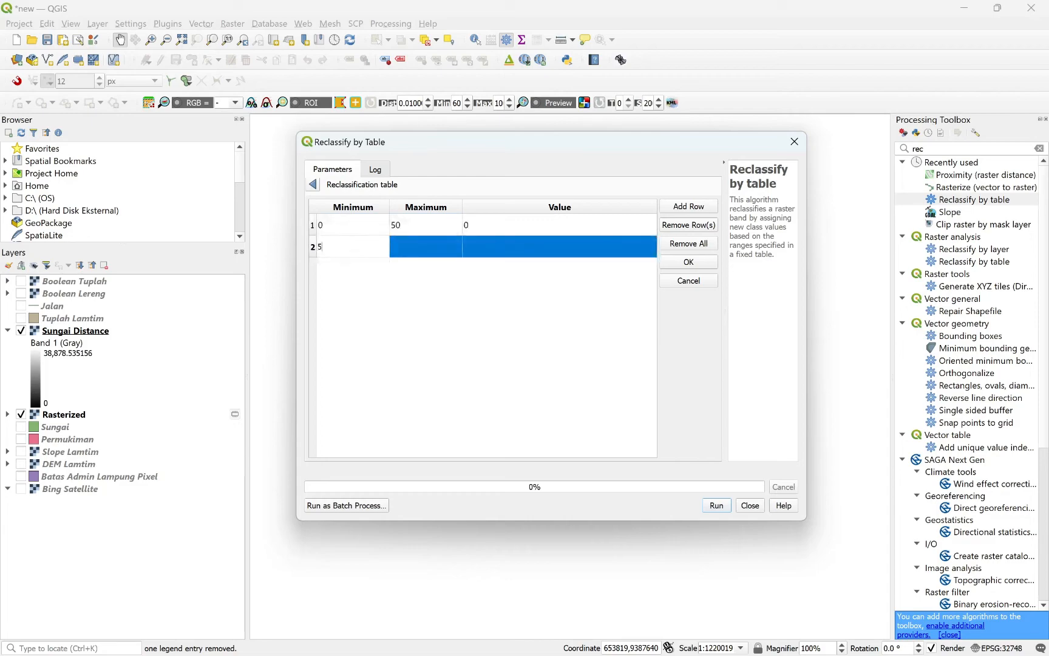
Complete the second row with maximum 38878.5, copied from the Sungai Distance layer's symbology, and value 1.
{"action": "double_click", "coordinate": [59, 362]}
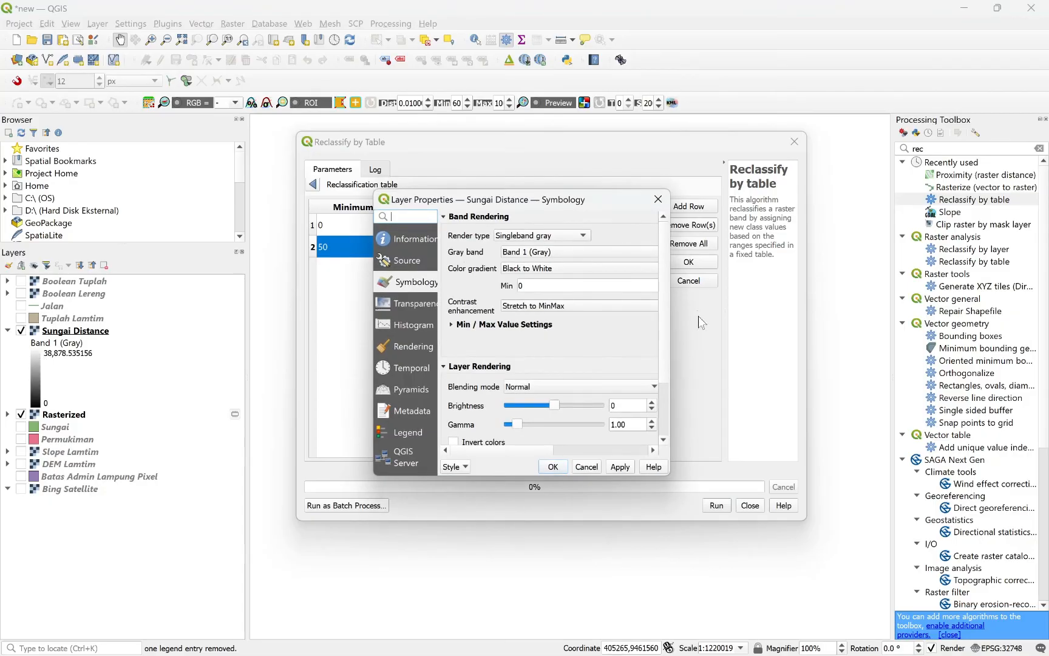
{"action": "left_click_drag", "start_coordinate": [670, 301], "coordinate": [830, 308]}
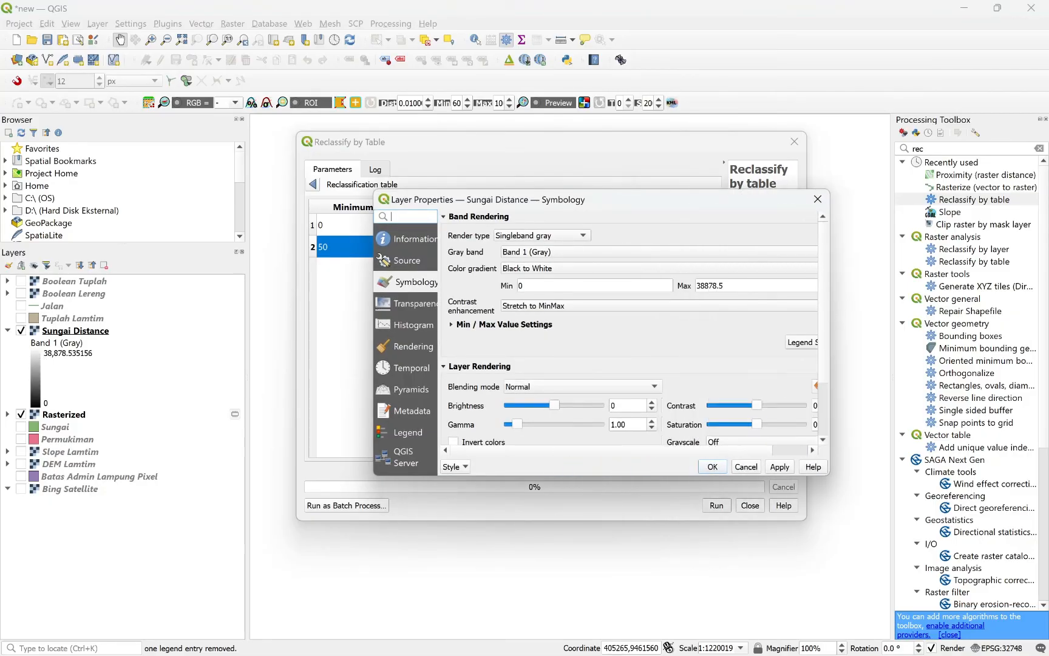
{"action": "double_click", "coordinate": [723, 286]}
{"action": "key", "text": "ctrl+c"}
{"action": "left_click", "coordinate": [714, 467]}
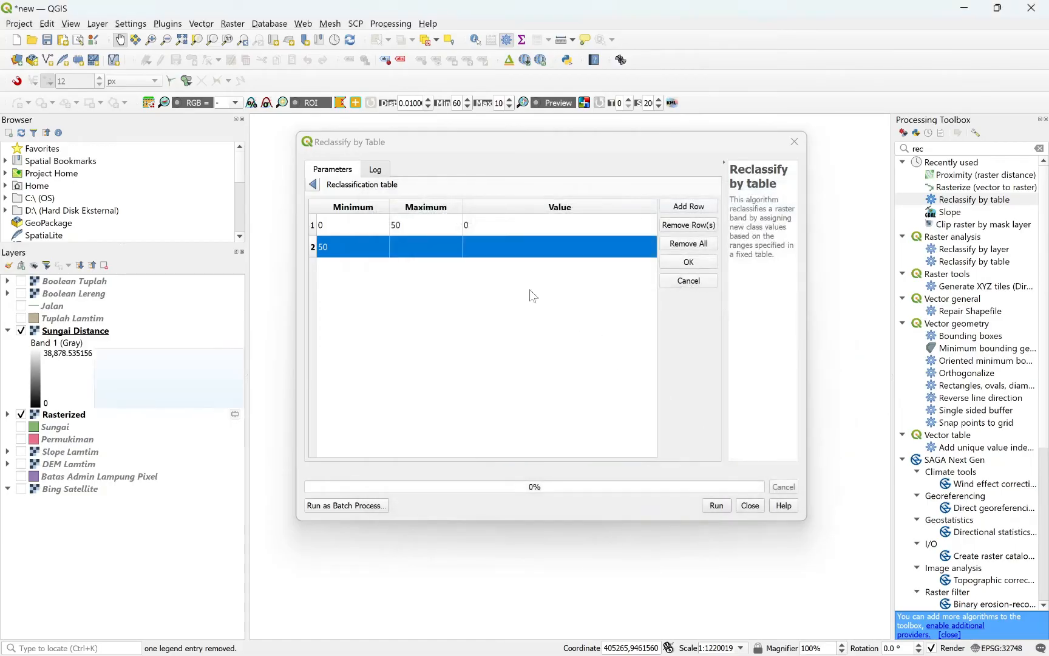
{"action": "double_click", "coordinate": [423, 250]}
{"action": "key", "text": "ctrl+v"}
{"action": "key", "text": "Tab"}
{"action": "type", "text": "1"}
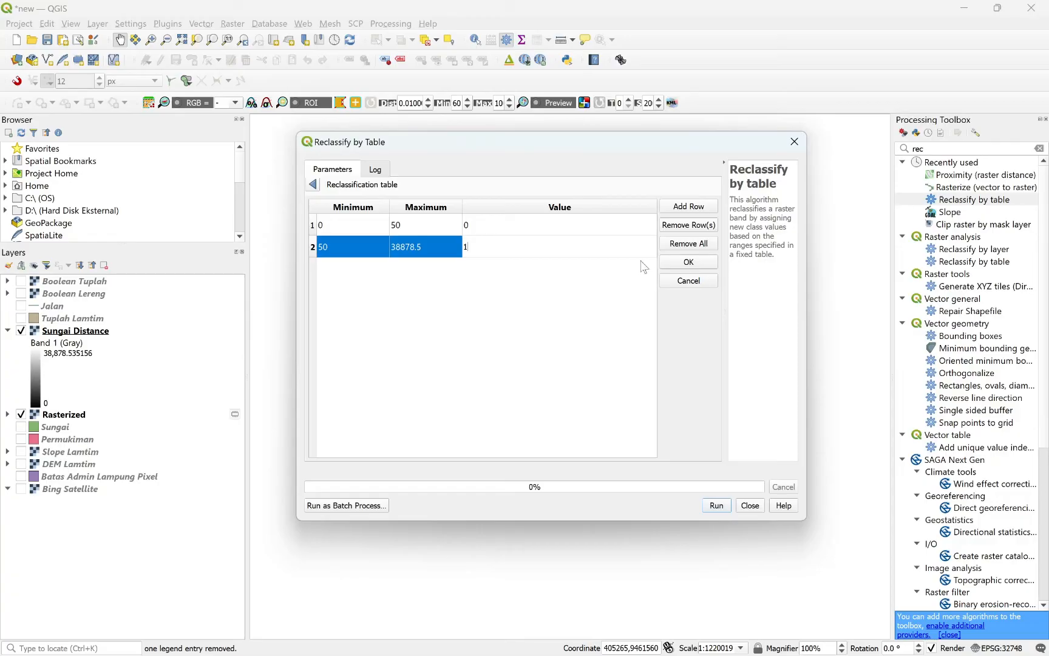
Accept the table, run the reclassification to a temporary Float32 raster, and compare the result with Sungai Distance.
{"action": "left_click", "coordinate": [688, 262]}
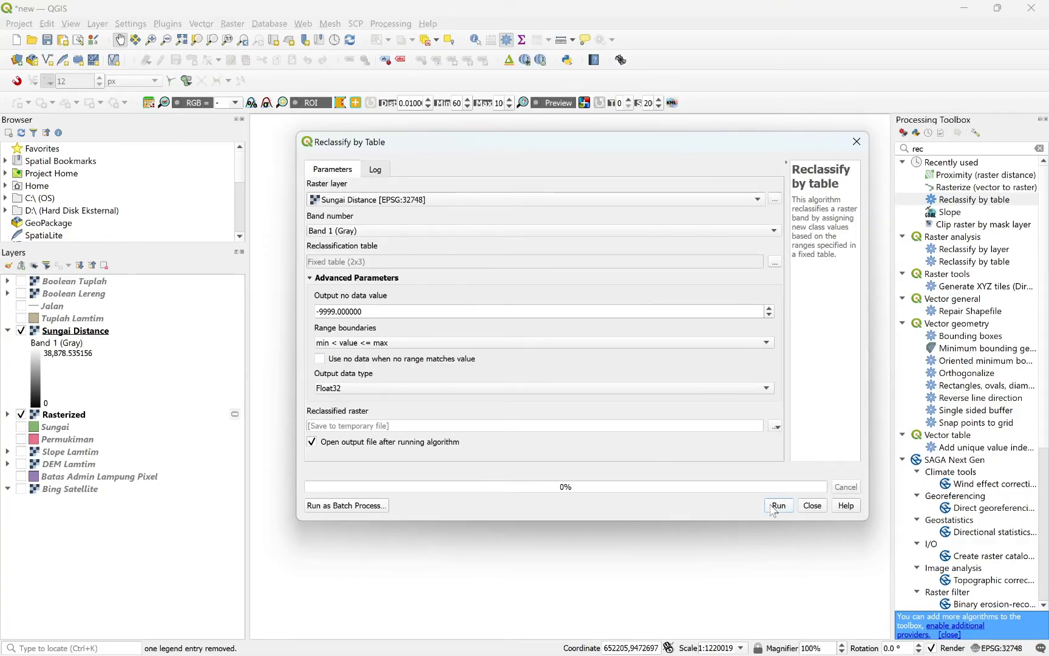
{"action": "left_click", "coordinate": [774, 508]}
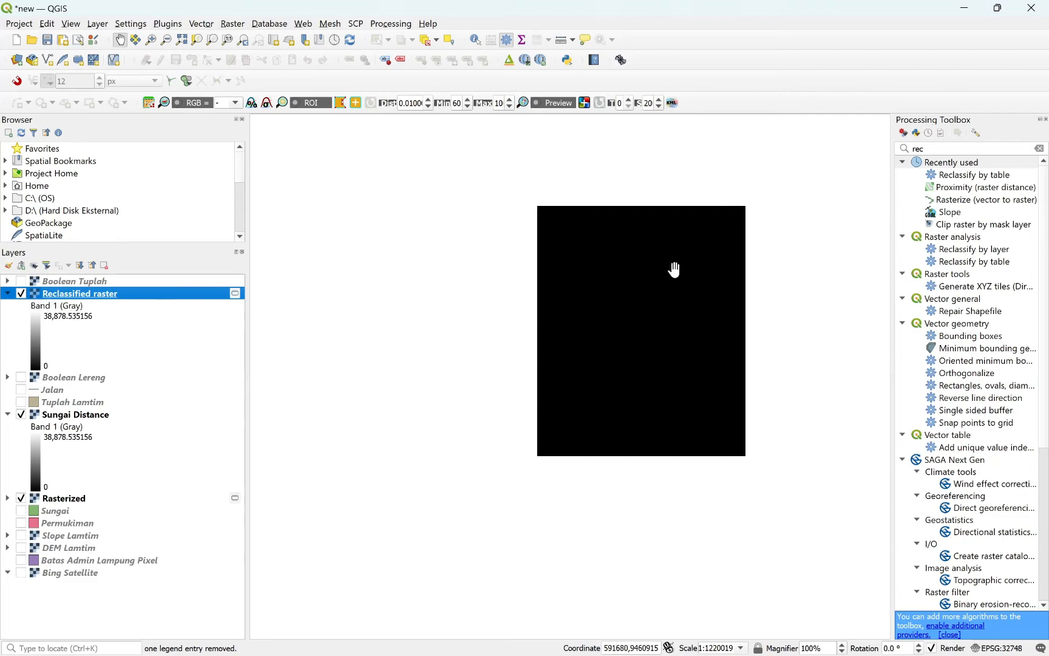
{"action": "scroll", "coordinate": [692, 281], "scroll_direction": "up", "scroll_amount": 1}
{"action": "scroll", "coordinate": [689, 280], "scroll_direction": "down", "scroll_amount": 1}
{"action": "left_click", "coordinate": [22, 294]}
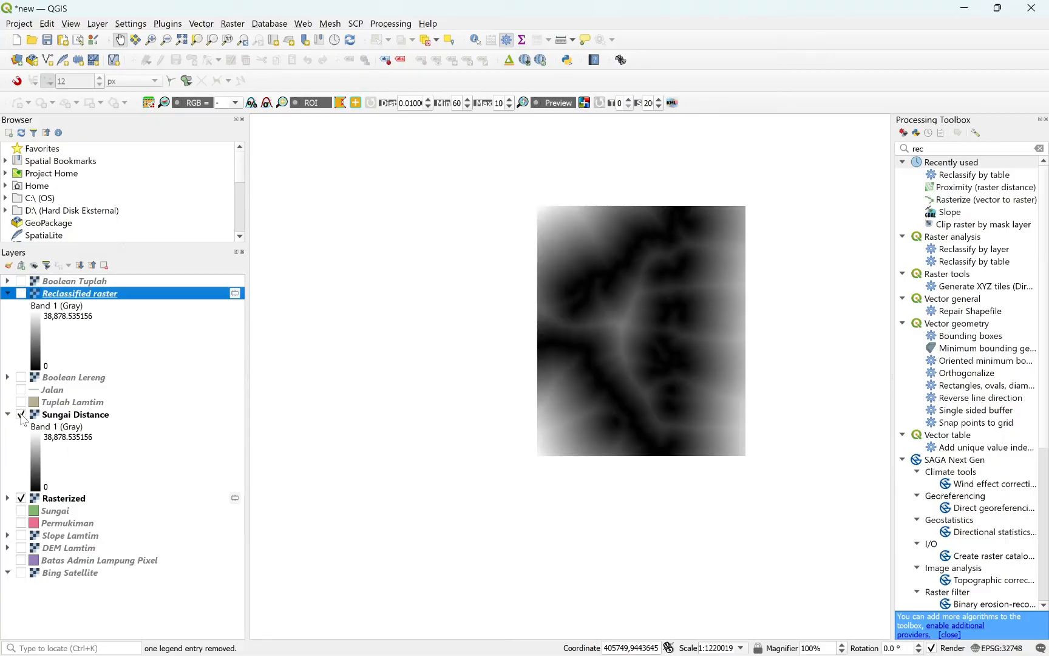
{"action": "left_click", "coordinate": [22, 294]}
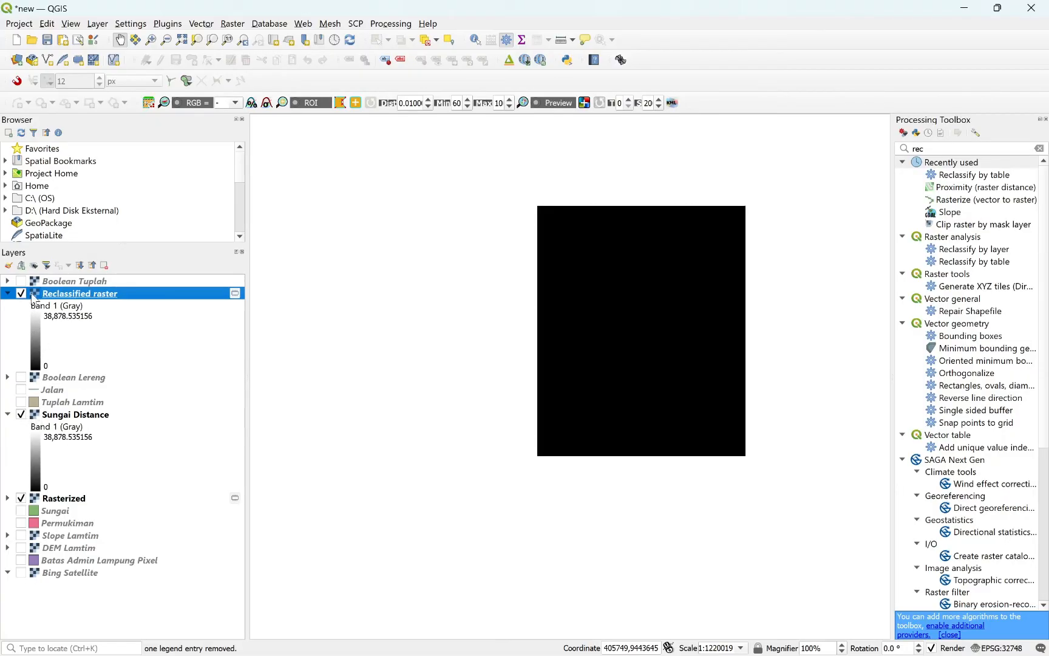
Set the maximum of the Reclassified raster's grayscale symbology to 1 and apply it.
{"action": "double_click", "coordinate": [54, 295]}
{"action": "key", "text": "ctrl+a"}
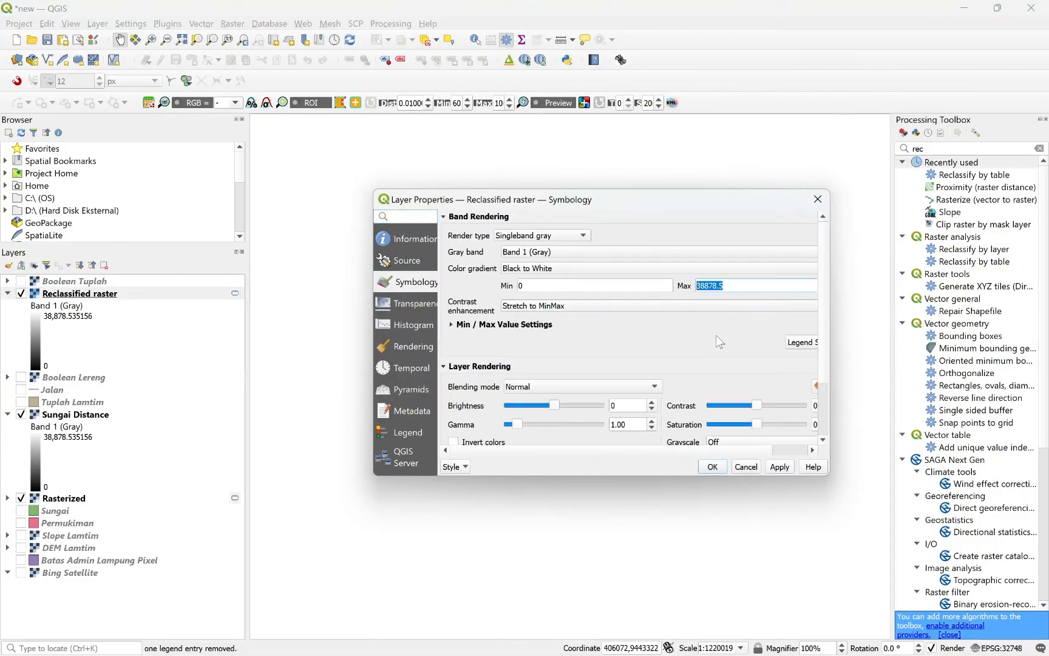
{"action": "type", "text": "1"}
{"action": "left_click", "coordinate": [780, 466]}
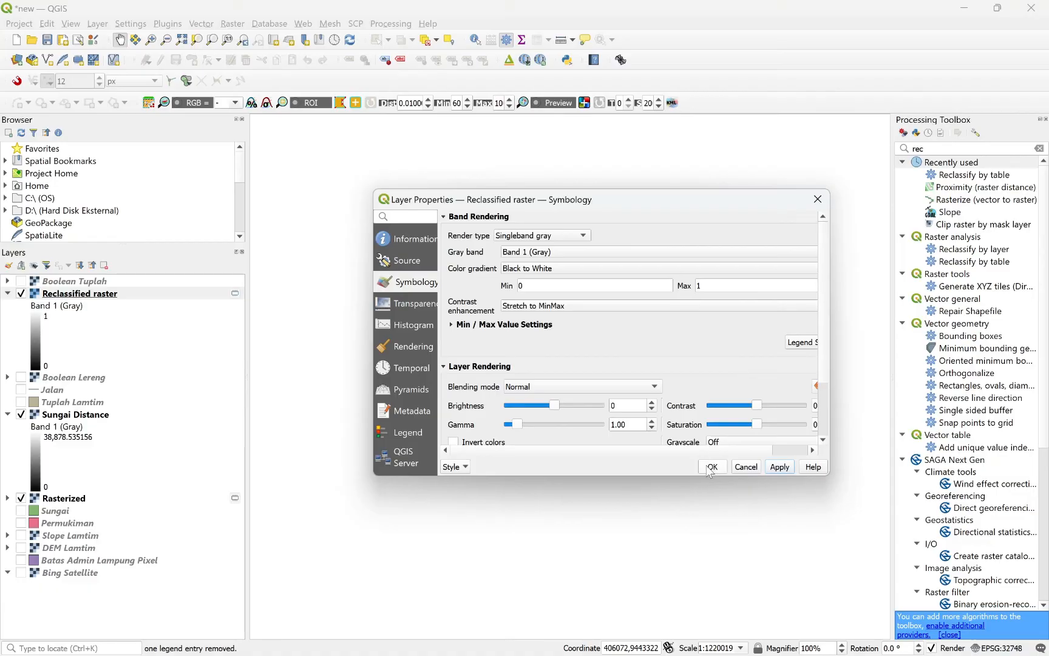
{"action": "left_click", "coordinate": [711, 466]}
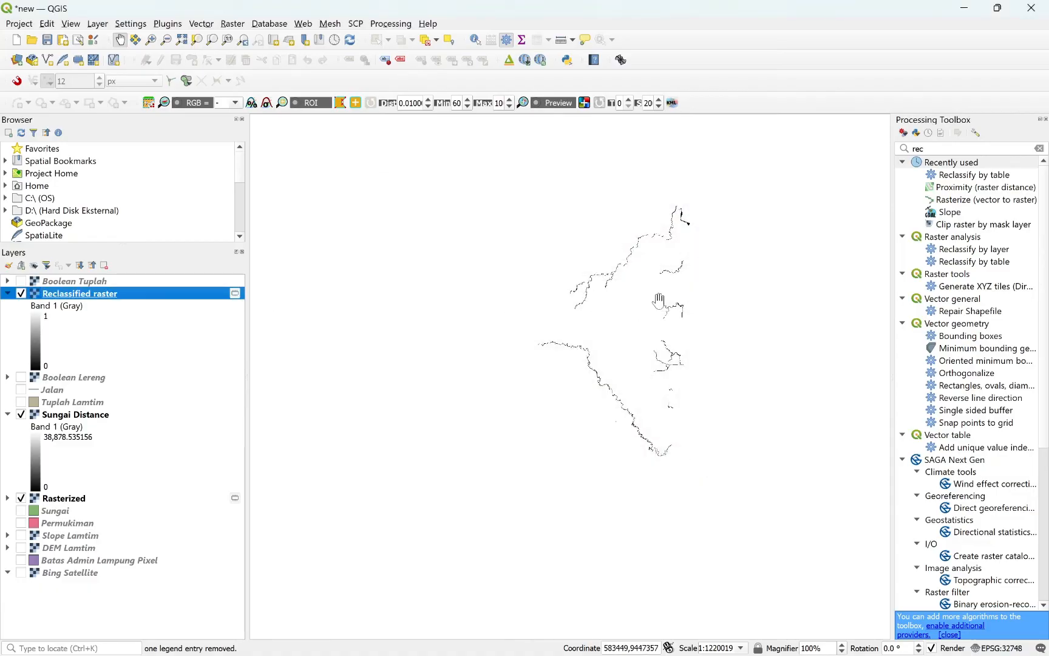
Hide the Sungai Distance and Rasterized layers and inspect the boolean river raster on its own.
{"action": "scroll", "coordinate": [716, 286], "scroll_direction": "up", "scroll_amount": 1}
{"action": "left_click", "coordinate": [20, 414]}
{"action": "left_click", "coordinate": [21, 498]}
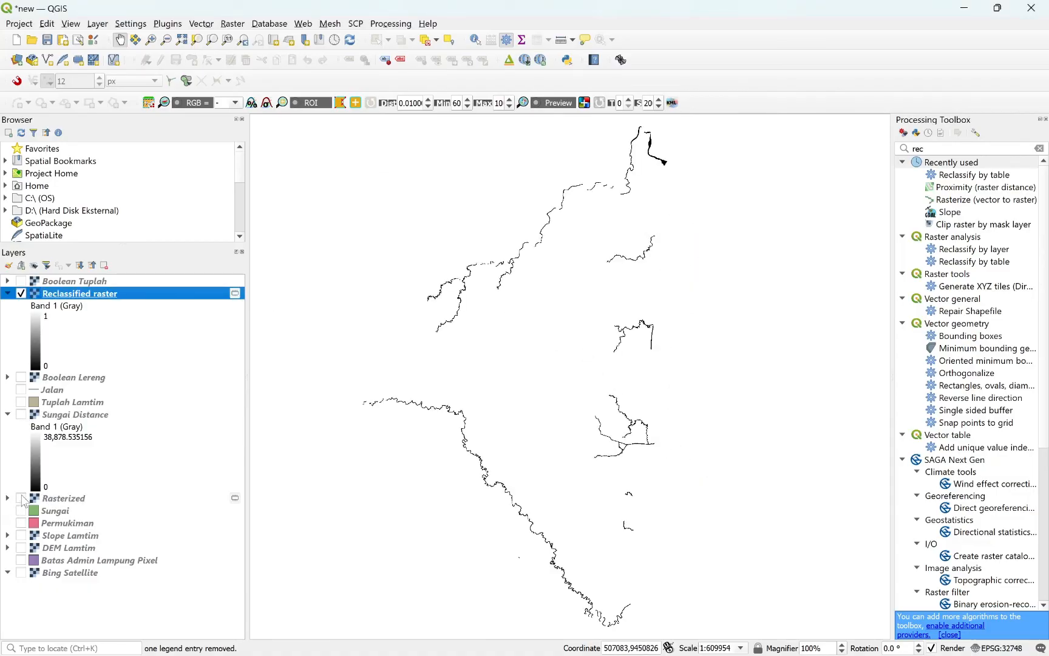
{"action": "scroll", "coordinate": [659, 291], "scroll_direction": "down", "scroll_amount": 1}
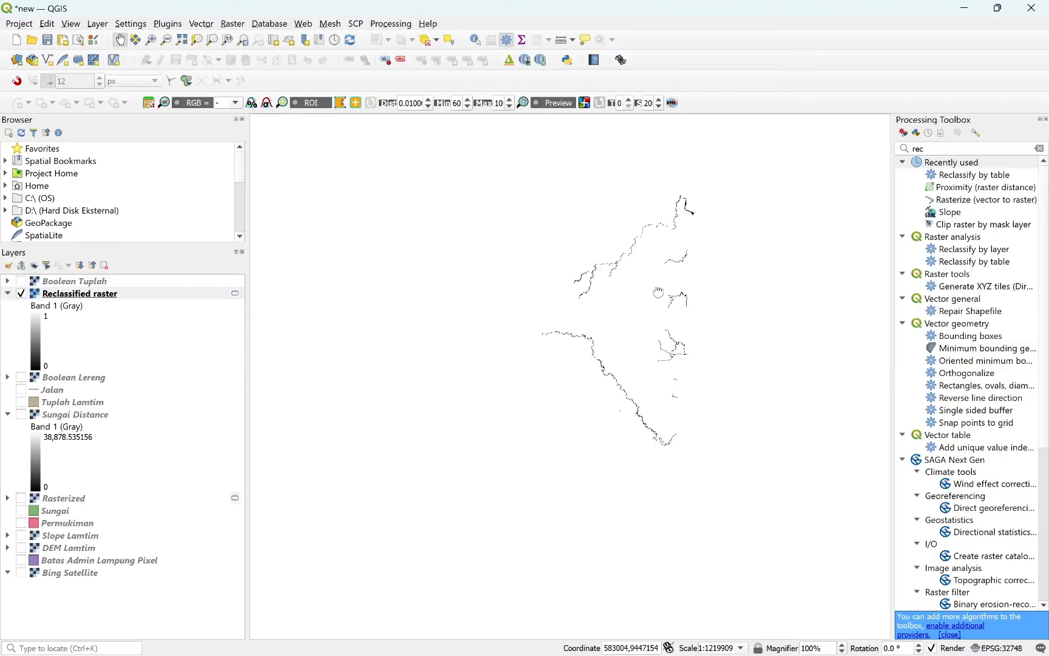
{"action": "left_click_drag", "start_coordinate": [659, 292], "coordinate": [620, 306]}
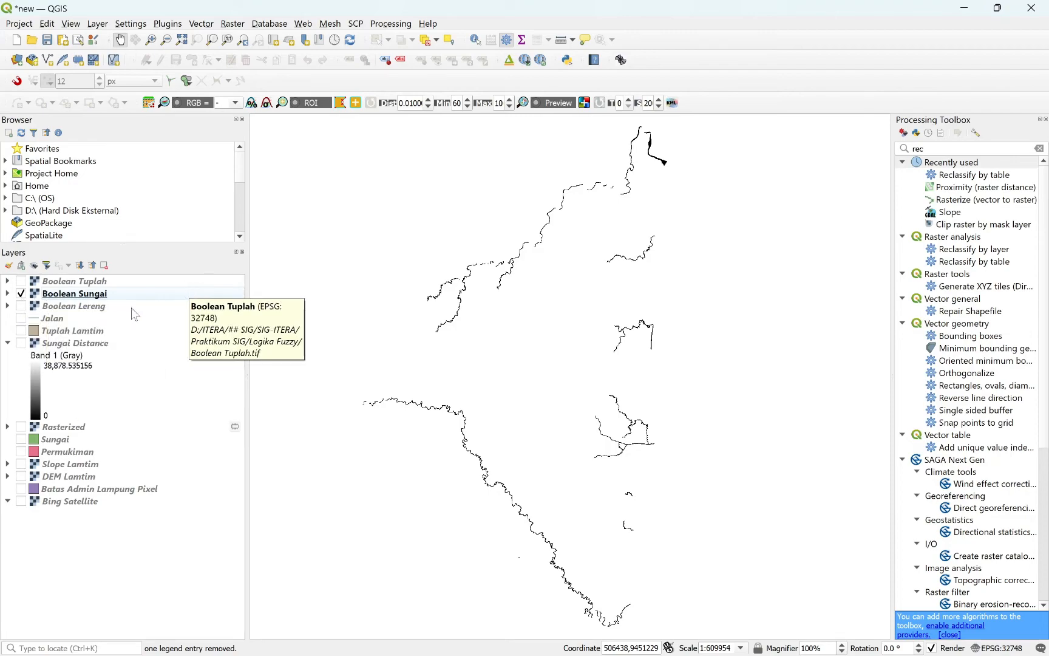
{"action": "left_click", "coordinate": [85, 297]}
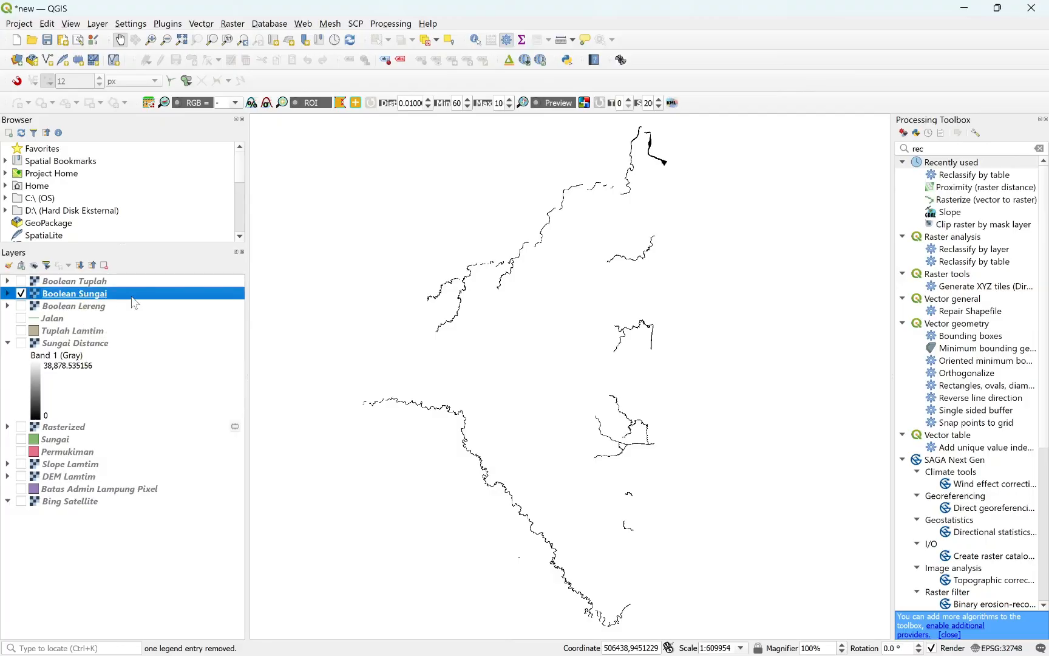
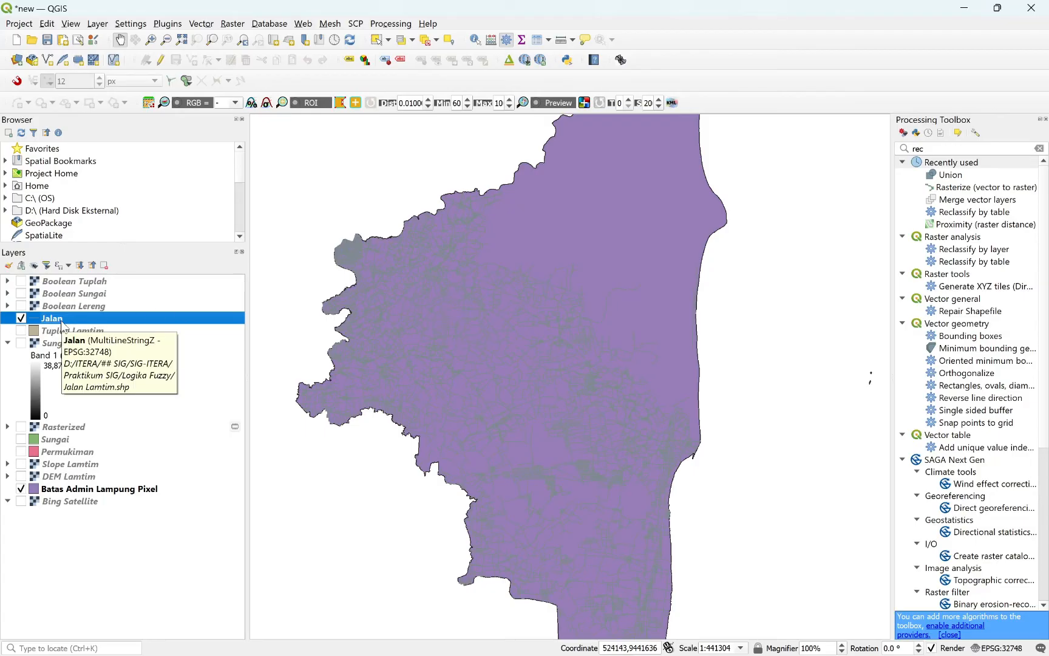
Examine the REMARK and DN values in the Jalan layer's attribute table, and close the table.
{"action": "right_click", "coordinate": [62, 323]}
{"action": "left_click", "coordinate": [101, 509]}
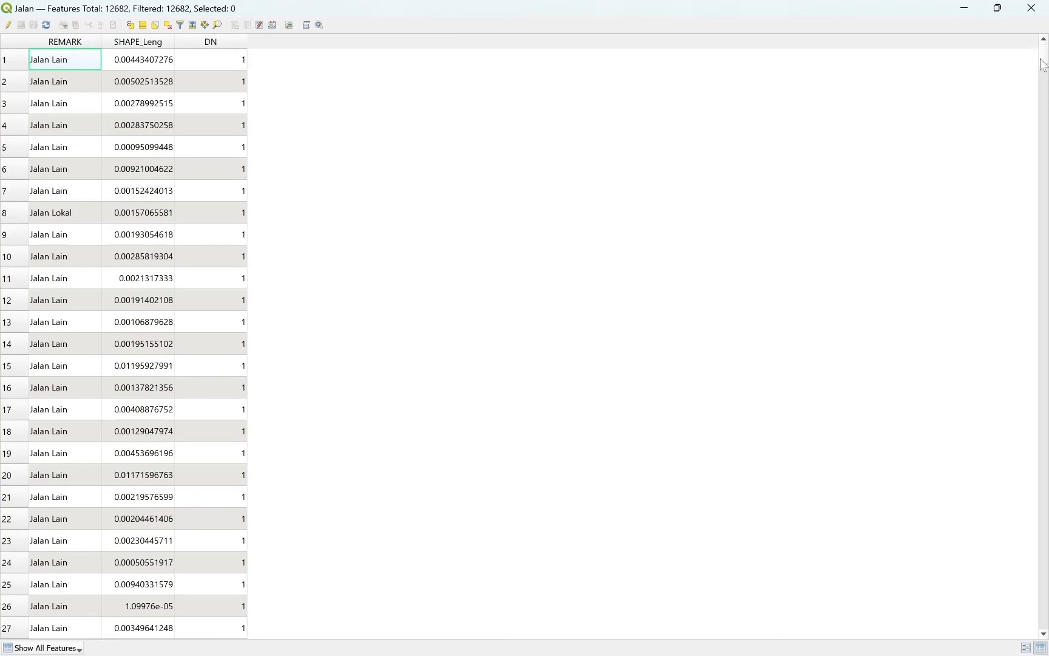
{"action": "left_click_drag", "start_coordinate": [1044, 61], "coordinate": [1047, 23]}
{"action": "left_click", "coordinate": [1032, 8]}
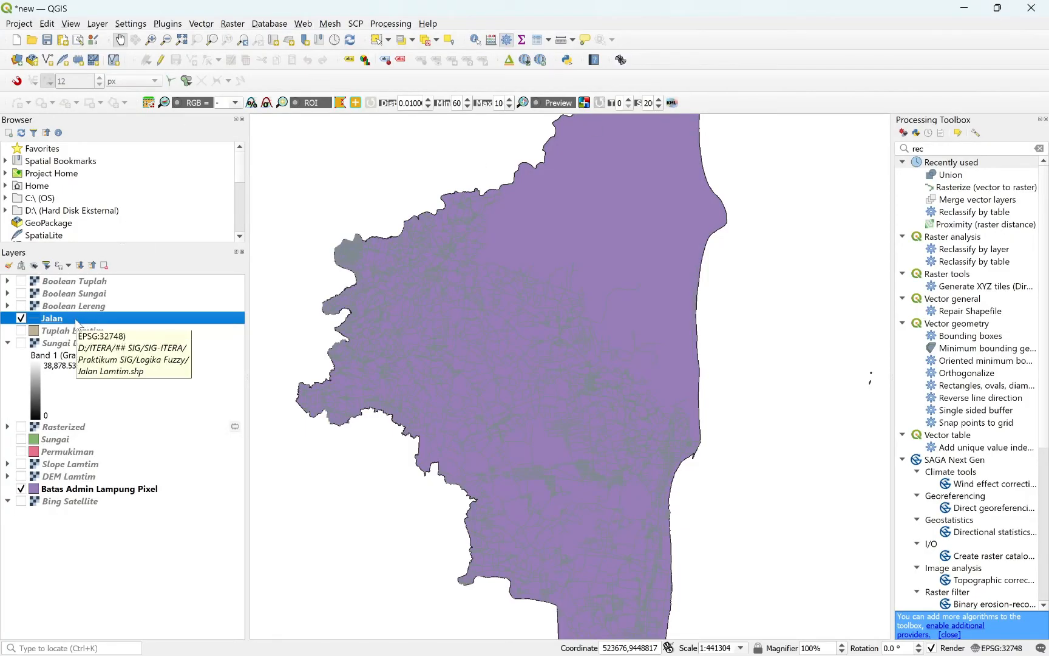
Start Rasterize (Vector to Raster) for the Jalan layer with DN as the burn-in field.
{"action": "left_click", "coordinate": [233, 23]}
{"action": "mouse_move", "coordinate": [272, 140]}
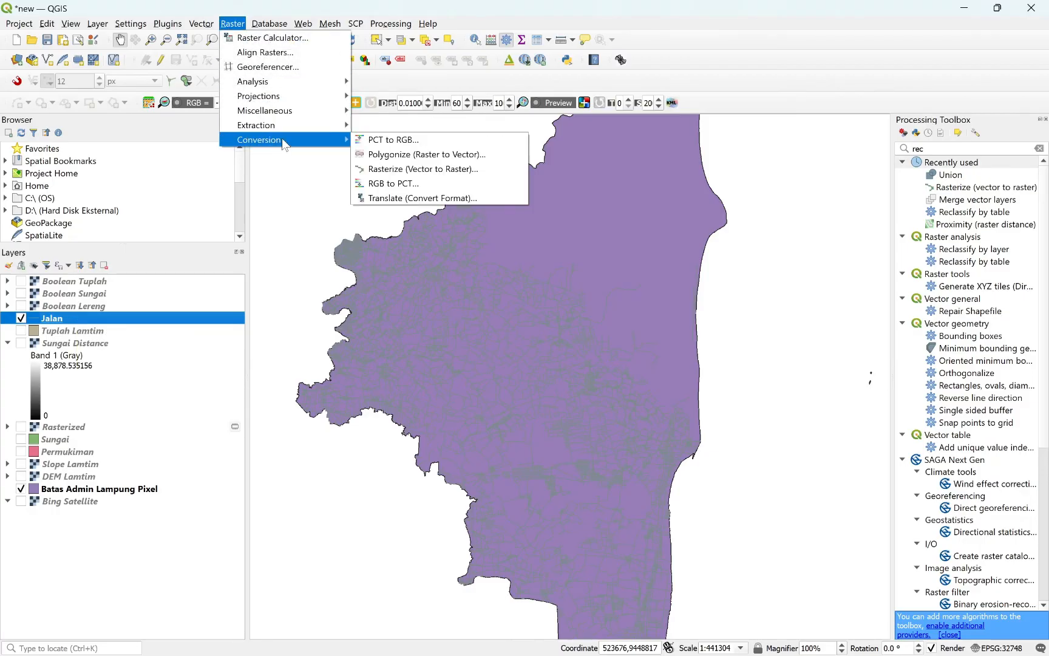
{"action": "left_click", "coordinate": [475, 171]}
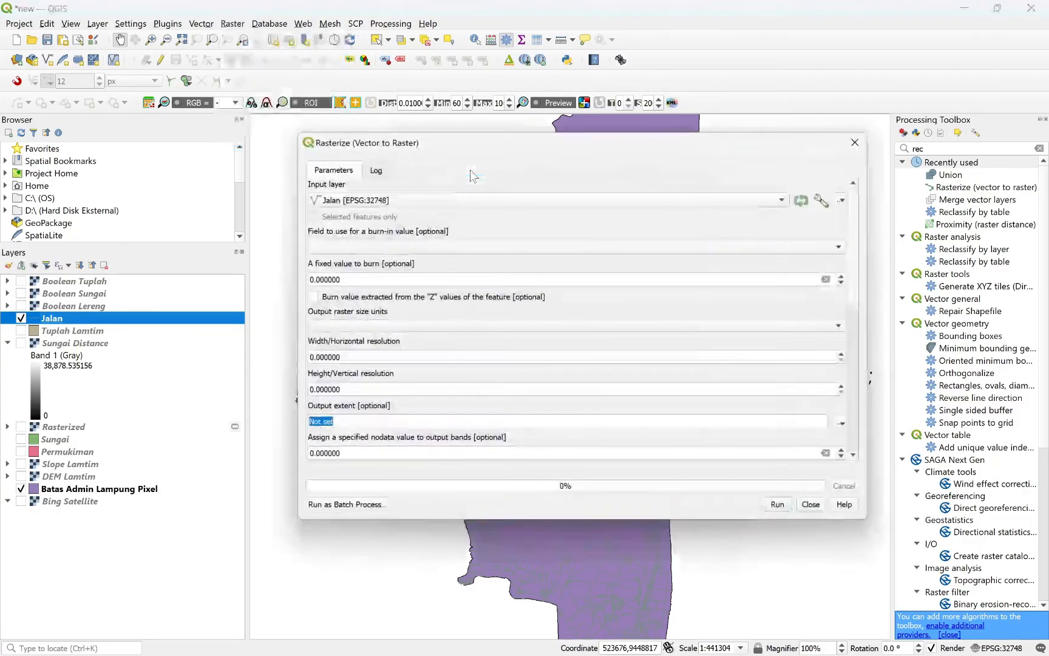
{"action": "left_click", "coordinate": [368, 249]}
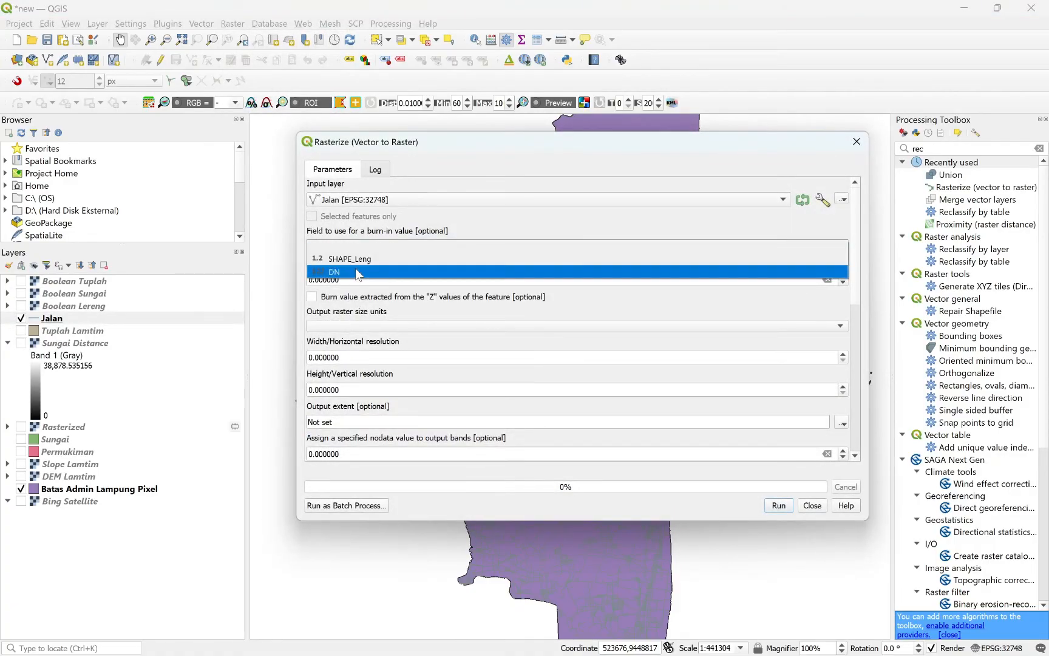
{"action": "left_click", "coordinate": [356, 271]}
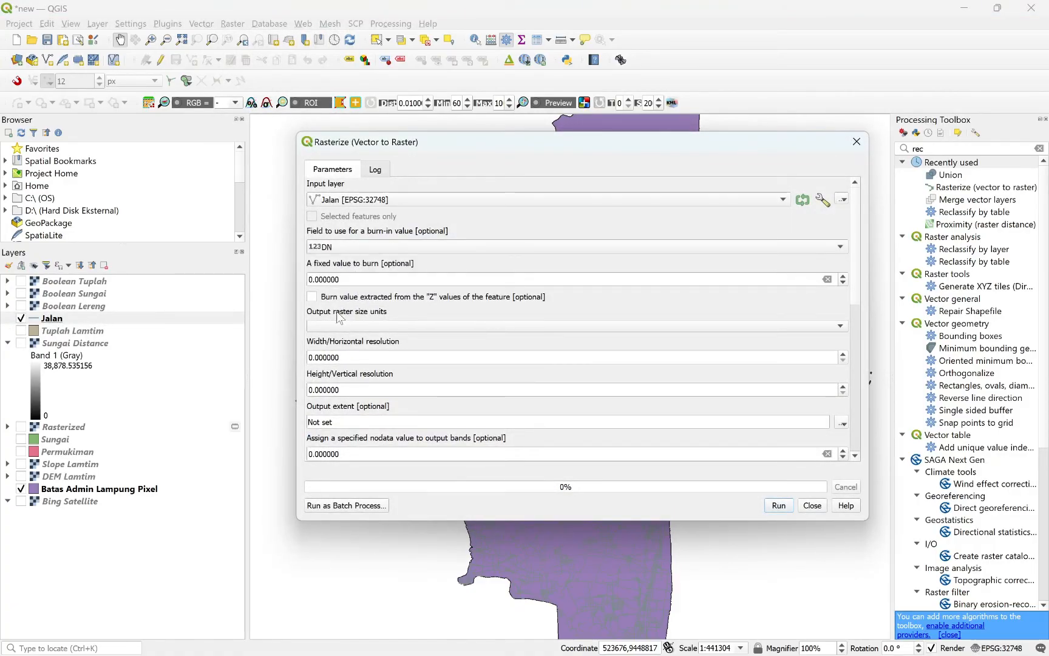
Rasterize the Jalan layer with georeferenced units and a horizontal and vertical resolution of 10, then close the dialog.
{"action": "left_click", "coordinate": [322, 327]}
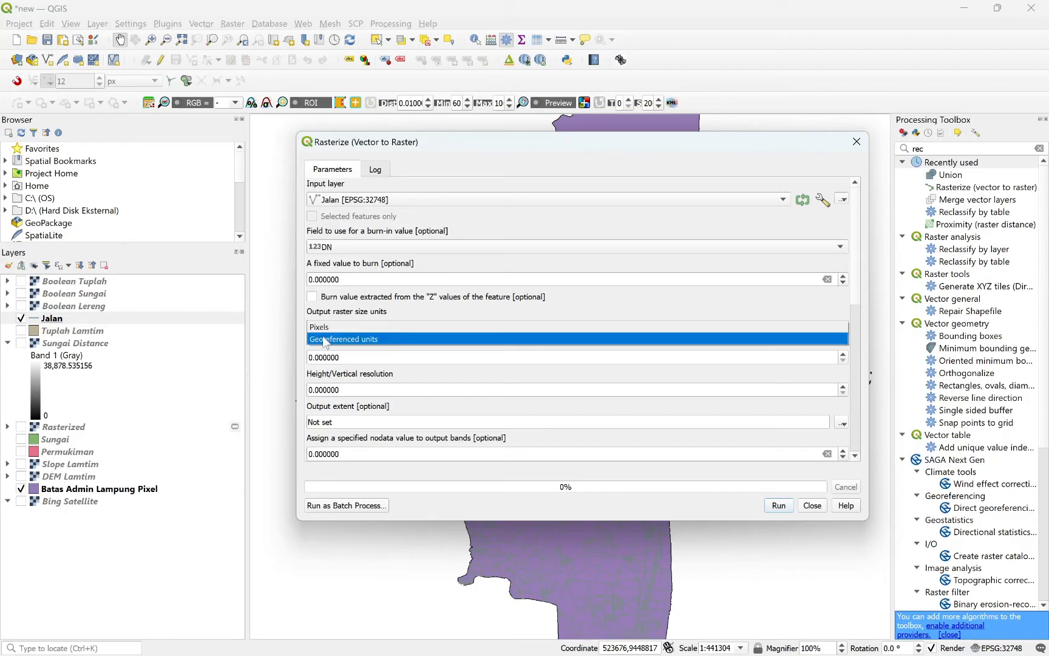
{"action": "left_click", "coordinate": [322, 339]}
{"action": "key", "text": "Tab"}
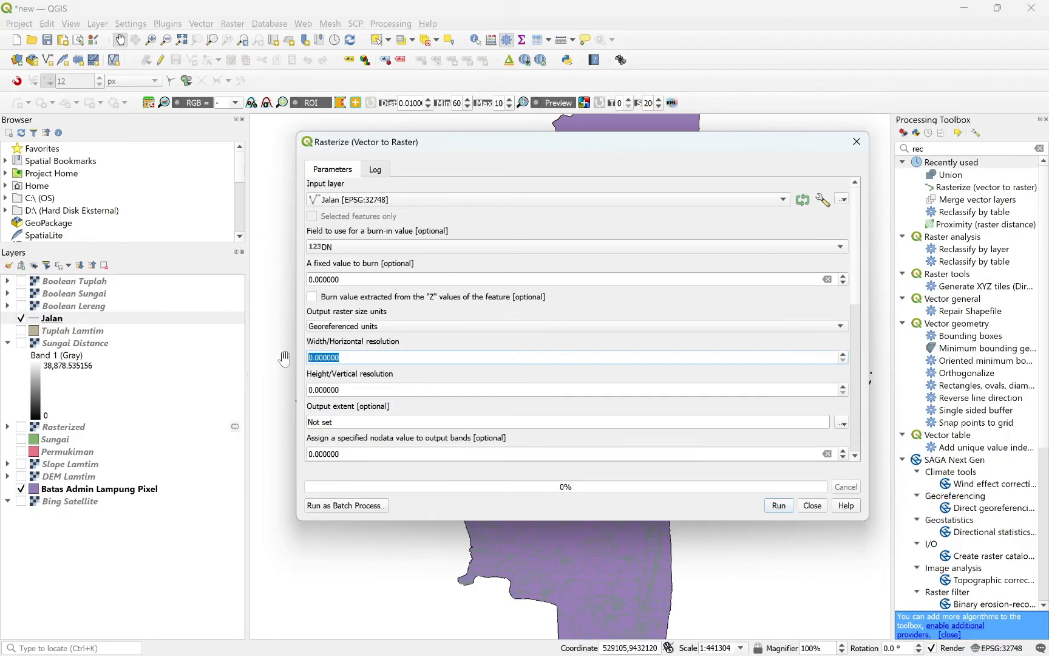
{"action": "type", "text": "10"}
{"action": "key", "text": "Tab"}
{"action": "type", "text": "10"}
{"action": "scroll", "coordinate": [859, 367], "scroll_direction": "down", "scroll_amount": 5}
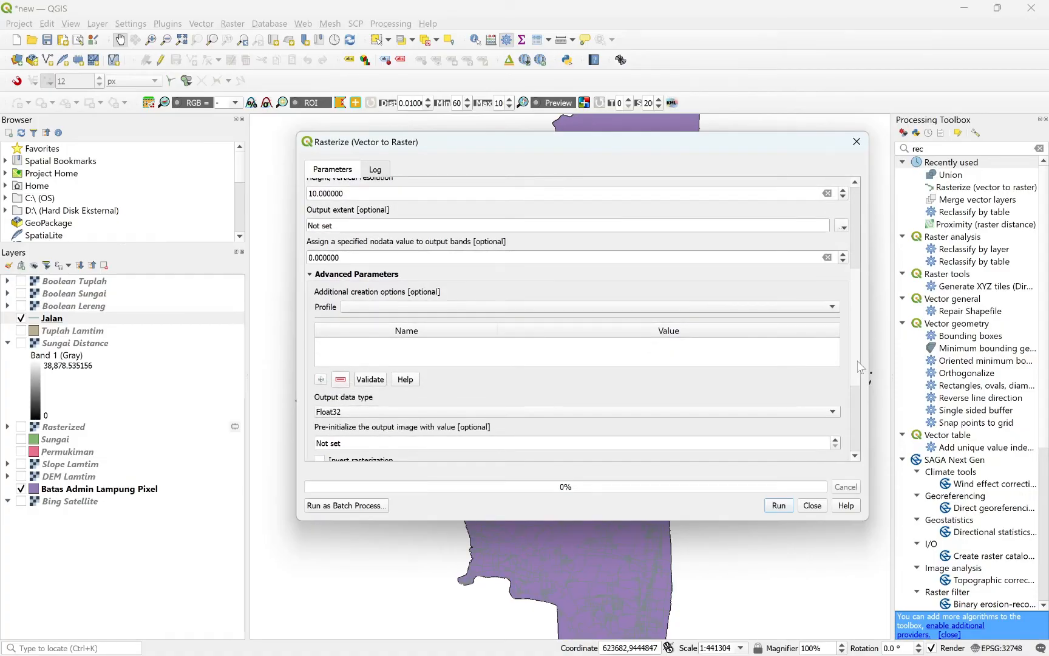
{"action": "left_click", "coordinate": [778, 506]}
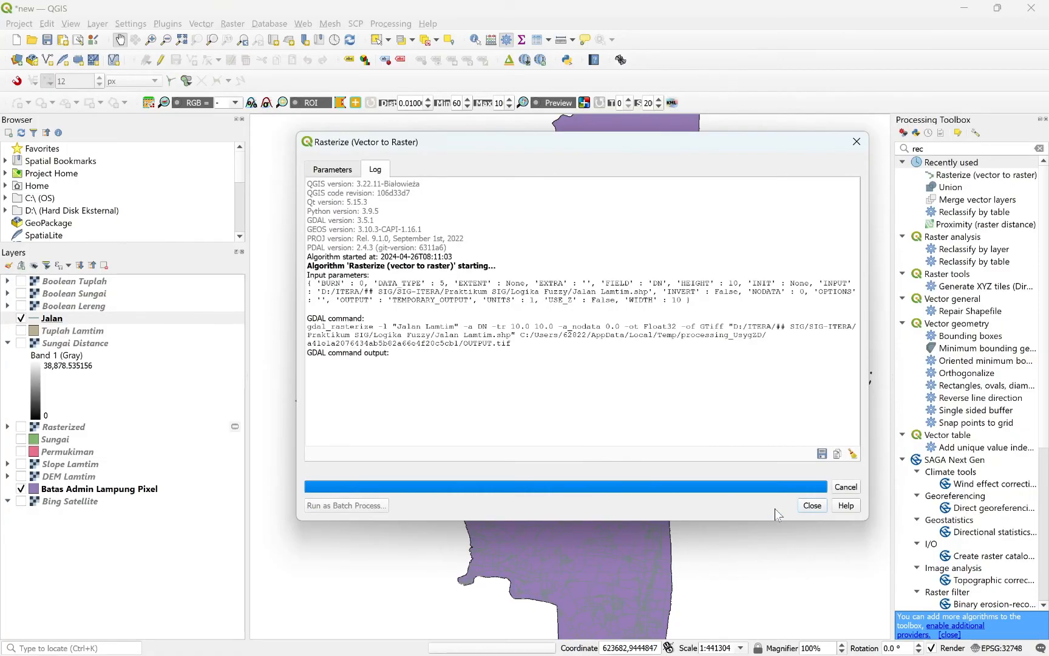
{"action": "left_click", "coordinate": [812, 505]}
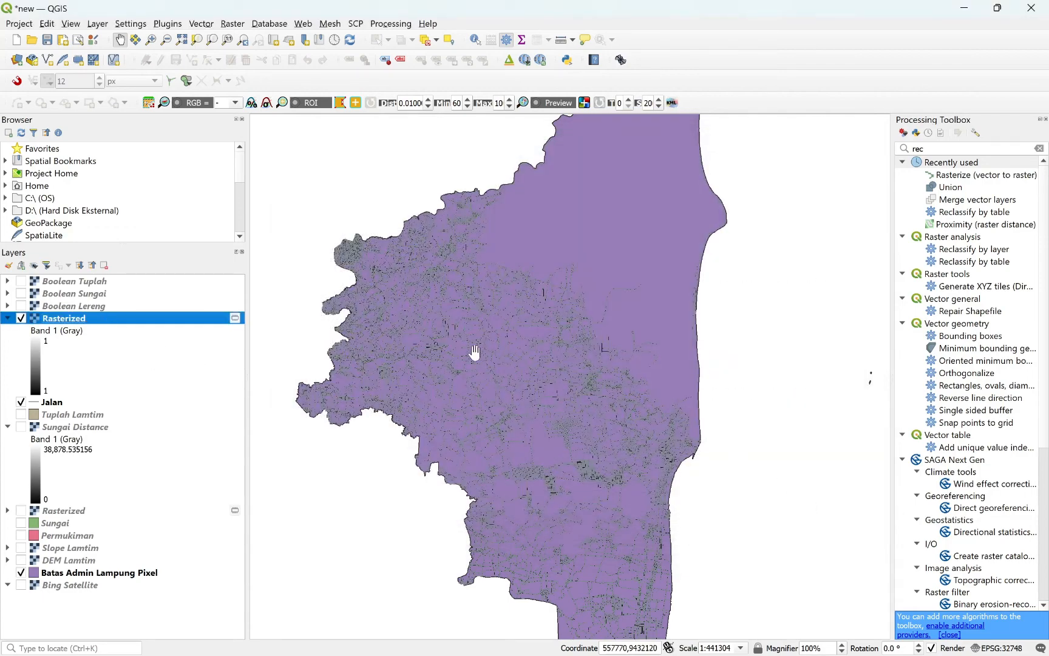
Hide Jalan and Batas Admin Lampung Pixel and compare the rasterized roads with the Jalan lines up close.
{"action": "scroll", "coordinate": [474, 352], "scroll_direction": "up", "scroll_amount": 1}
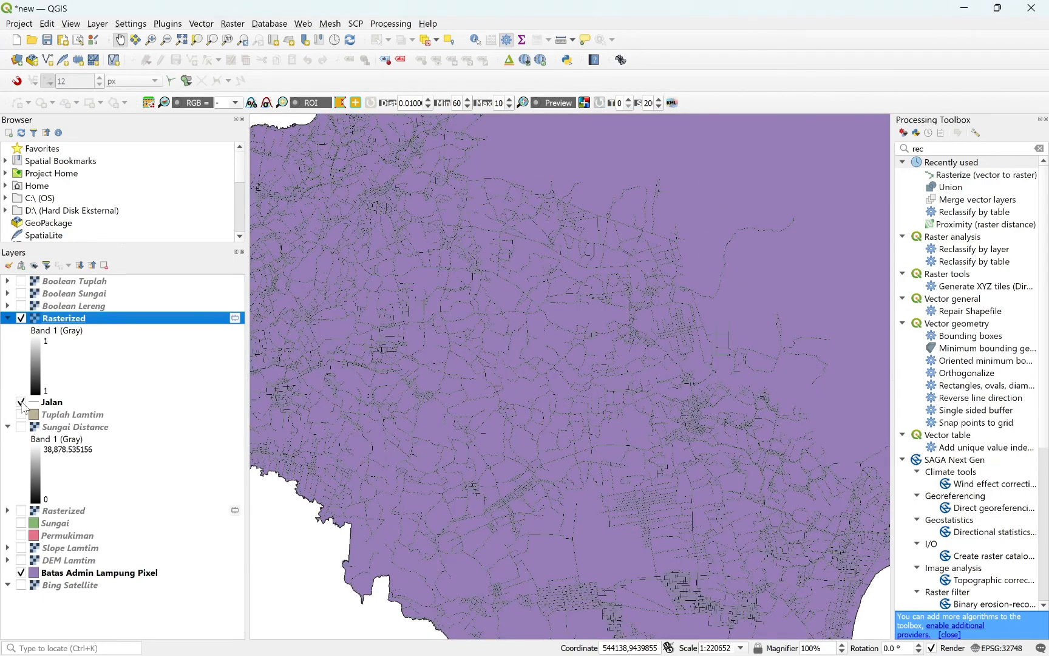
{"action": "left_click", "coordinate": [22, 403]}
{"action": "left_click", "coordinate": [21, 573]}
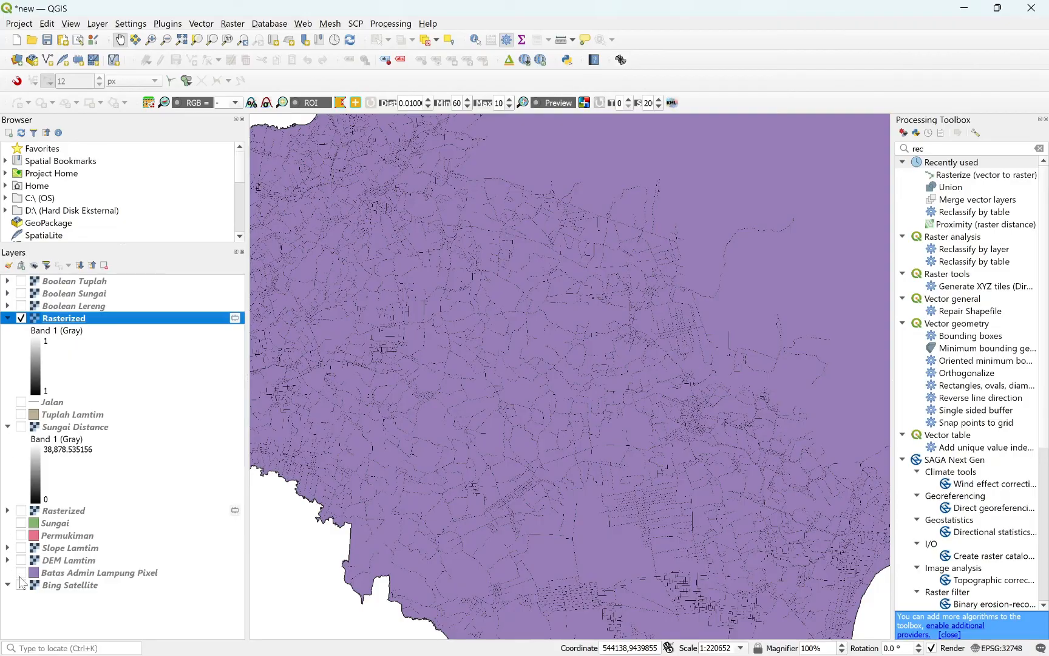
{"action": "scroll", "coordinate": [511, 285], "scroll_direction": "up", "scroll_amount": 2}
{"action": "left_click", "coordinate": [21, 402]}
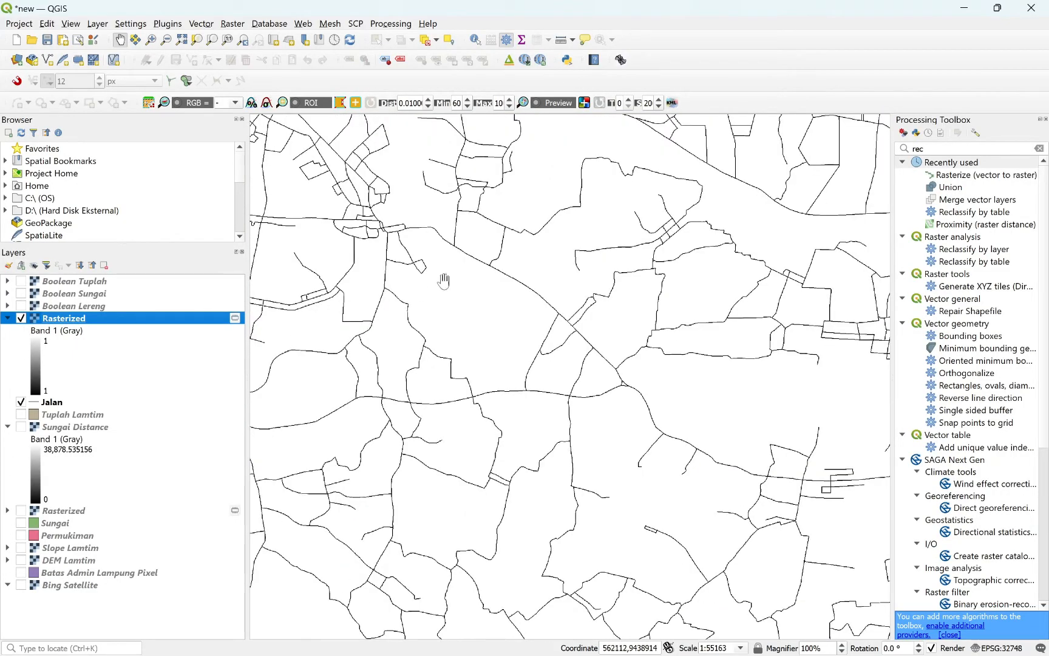
{"action": "scroll", "coordinate": [443, 280], "scroll_direction": "up", "scroll_amount": 2}
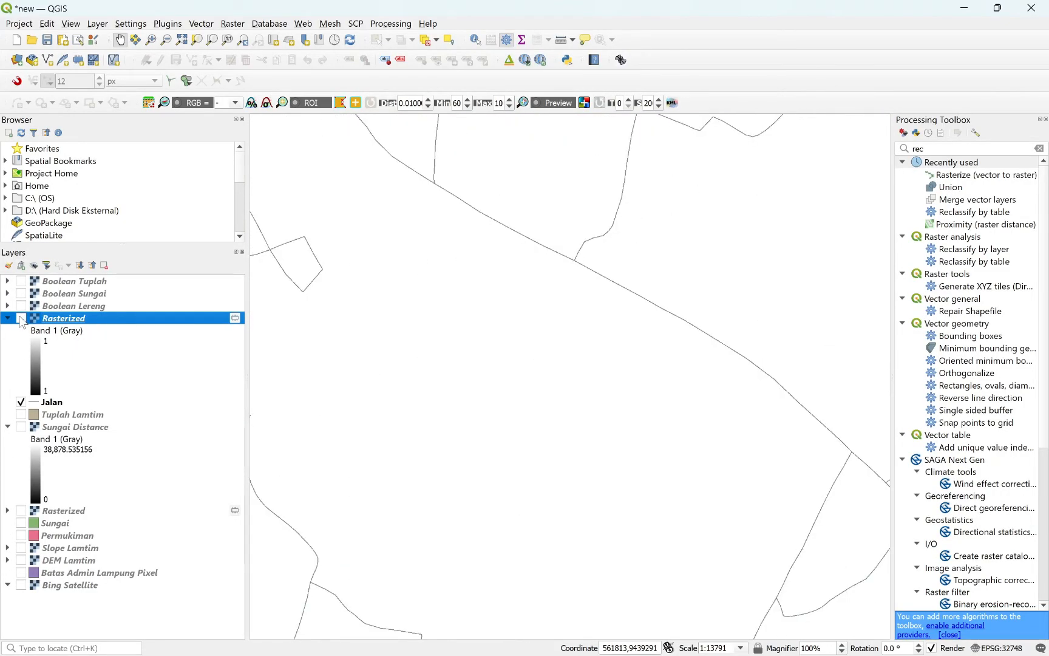
{"action": "left_click", "coordinate": [21, 402]}
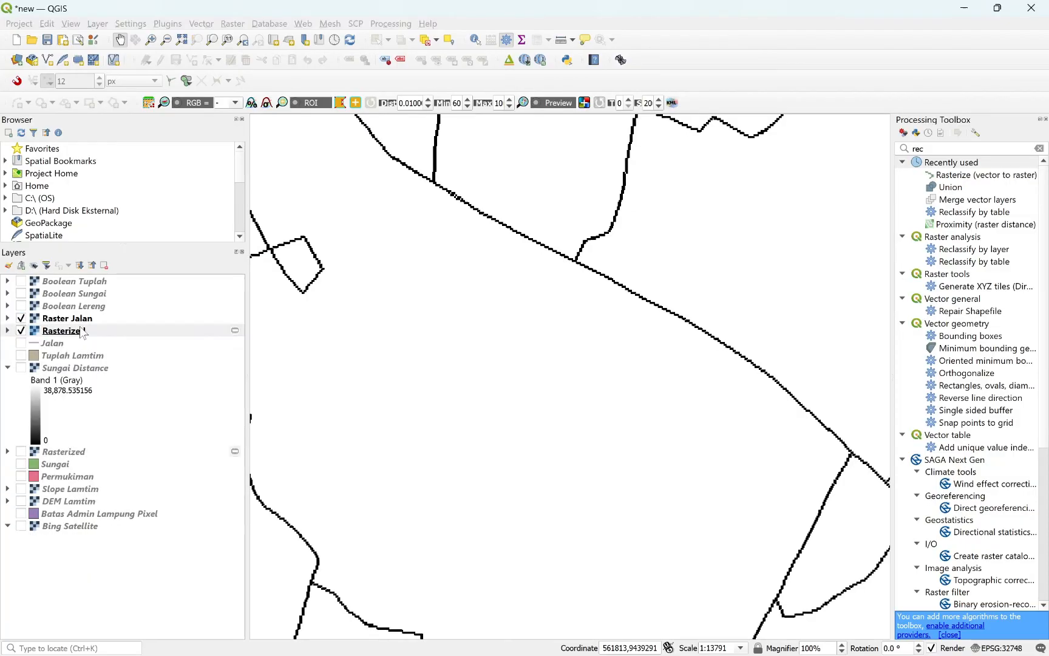
Remove the temporary Rasterized layer of the roads and select the Raster Jalan layer.
{"action": "key", "text": "ctrl+d"}
{"action": "left_click", "coordinate": [82, 319]}
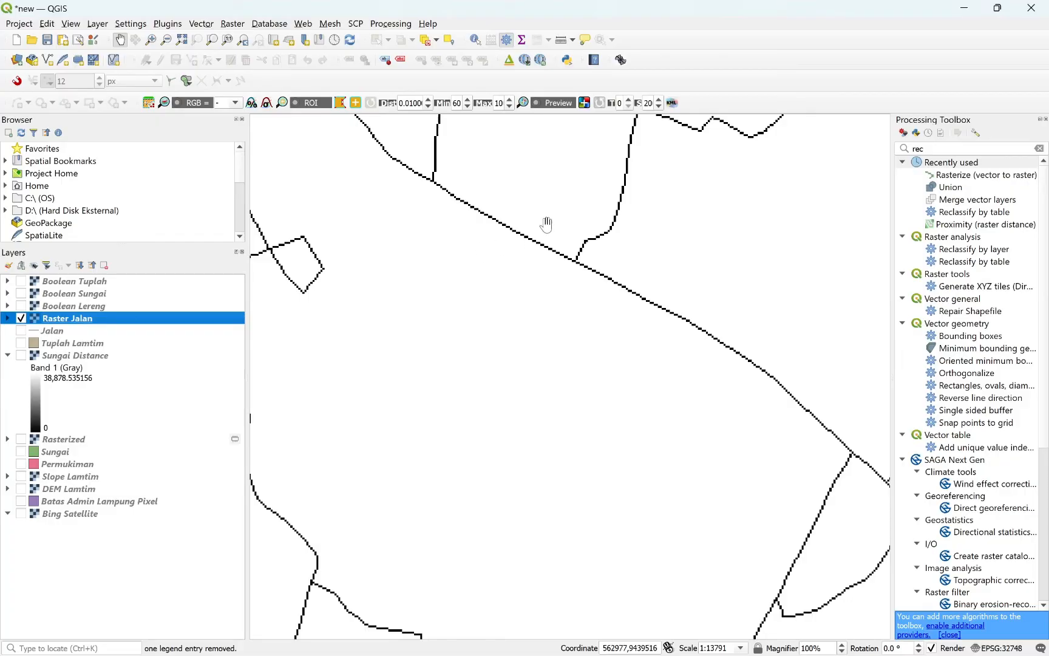
{"action": "scroll", "coordinate": [547, 223], "scroll_direction": "down", "scroll_amount": 1}
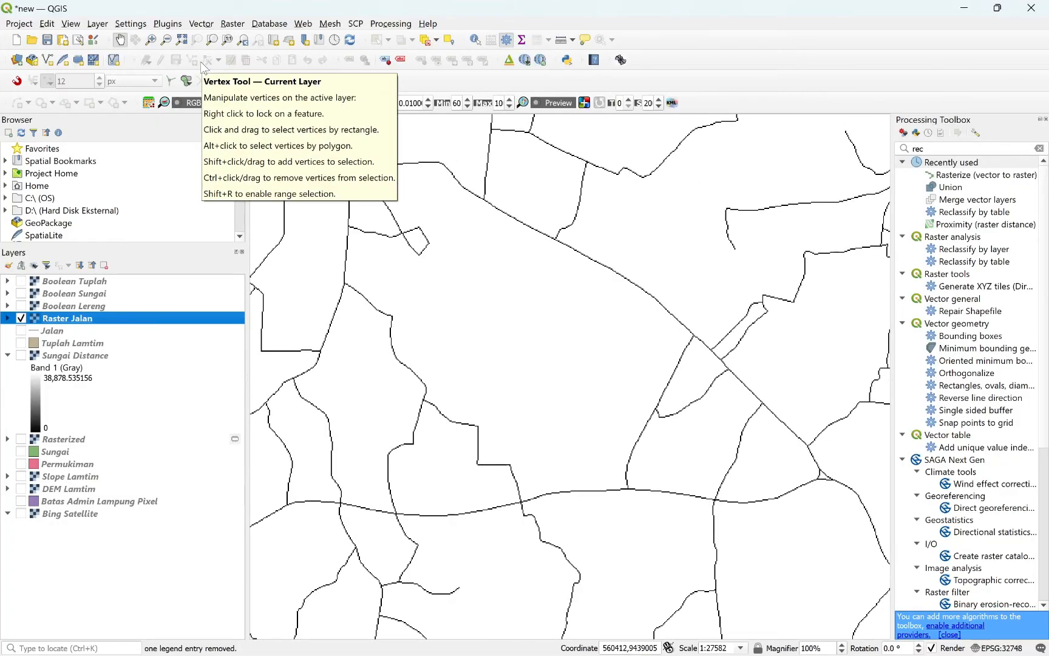
Generate a temporary Proximity (Raster Distance) map from Raster Jalan using georeferenced coordinates as distance units, and close the dialog.
{"action": "left_click", "coordinate": [233, 24]}
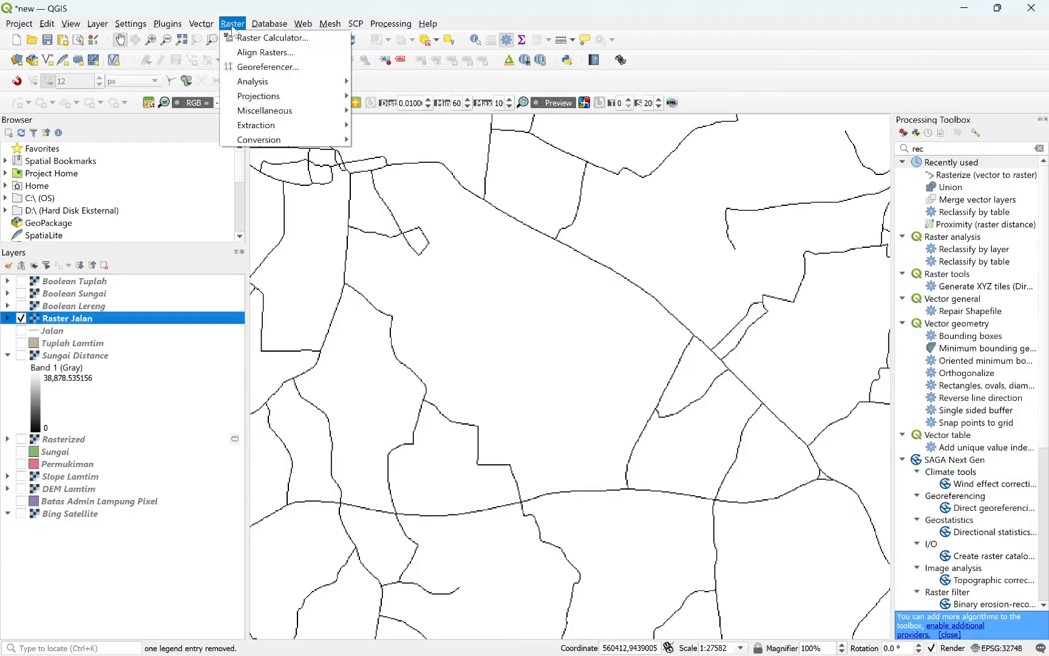
{"action": "mouse_move", "coordinate": [276, 81]}
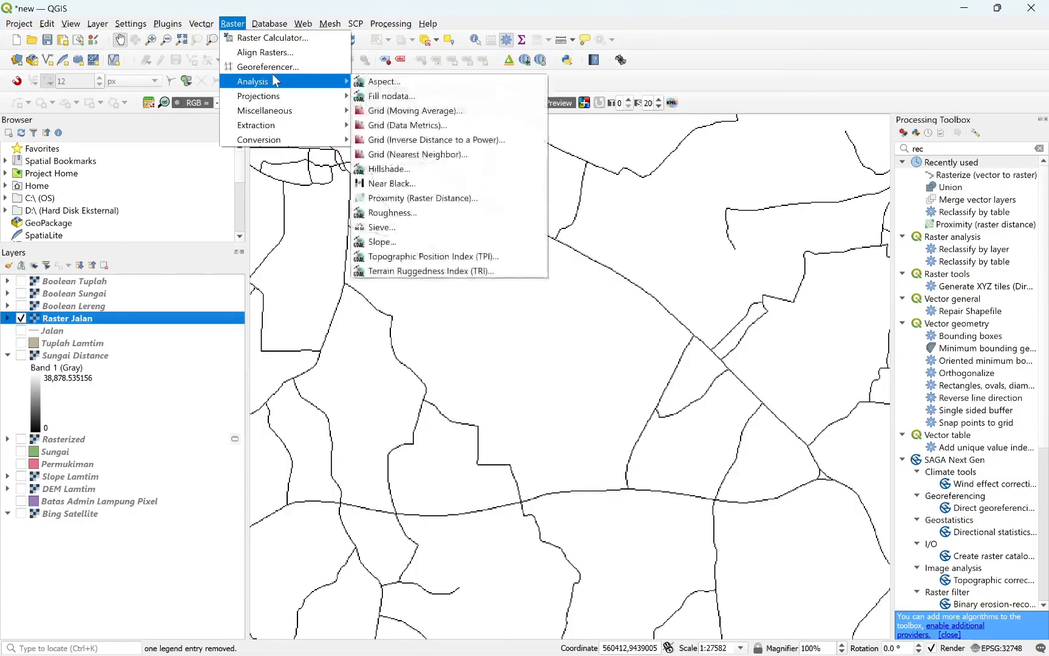
{"action": "left_click", "coordinate": [432, 200]}
{"action": "left_click", "coordinate": [374, 290]}
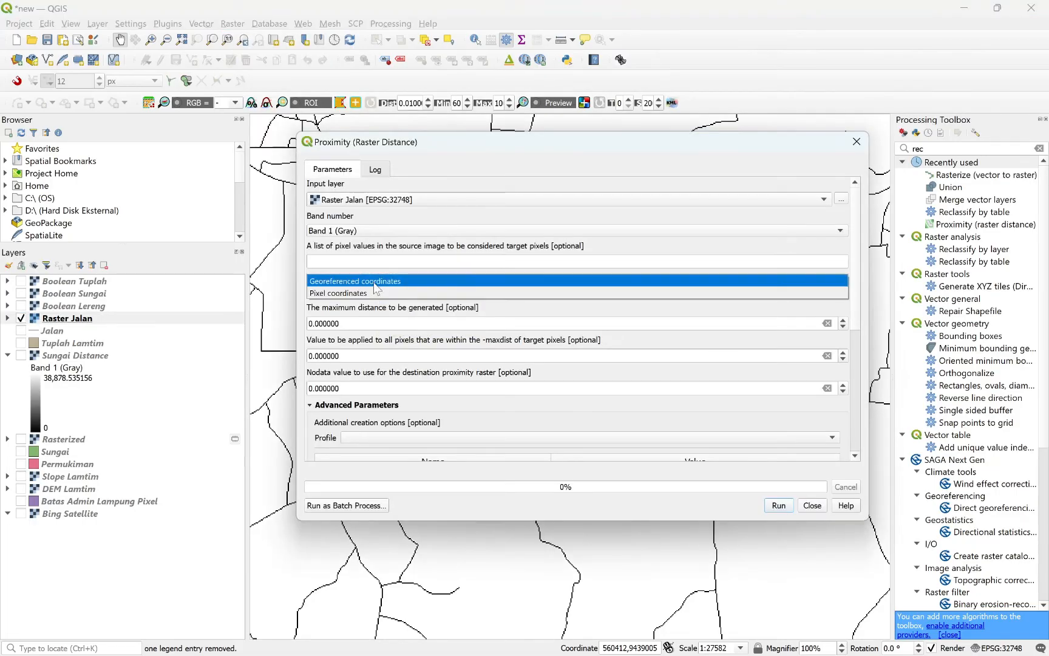
{"action": "left_click", "coordinate": [376, 291]}
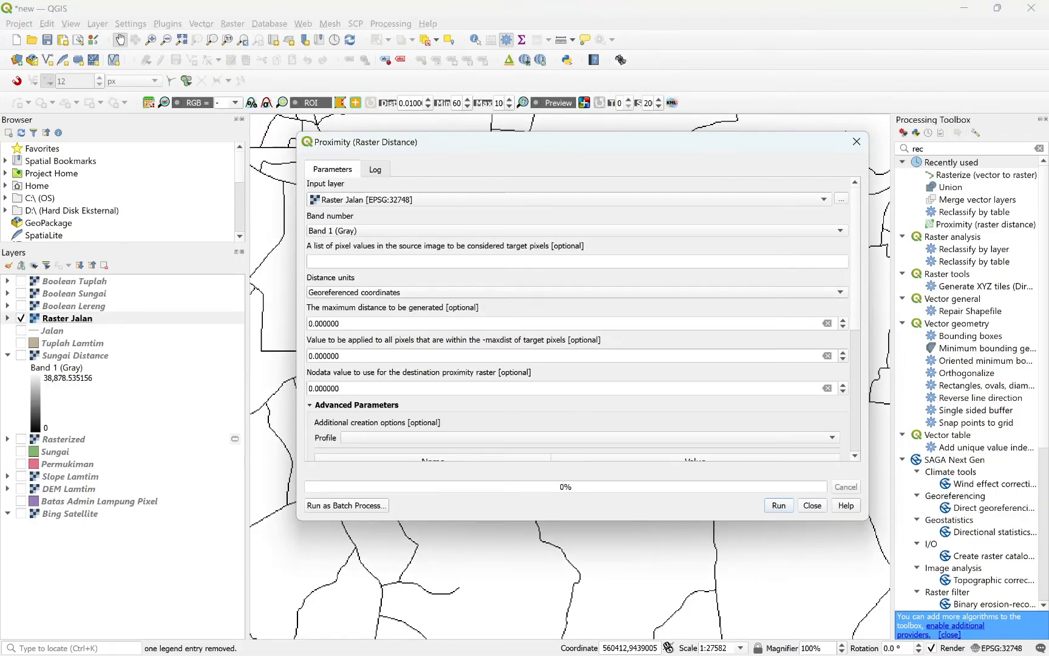
{"action": "scroll", "coordinate": [858, 271], "scroll_direction": "down", "scroll_amount": 1}
{"action": "scroll", "coordinate": [850, 292], "scroll_direction": "down", "scroll_amount": 8}
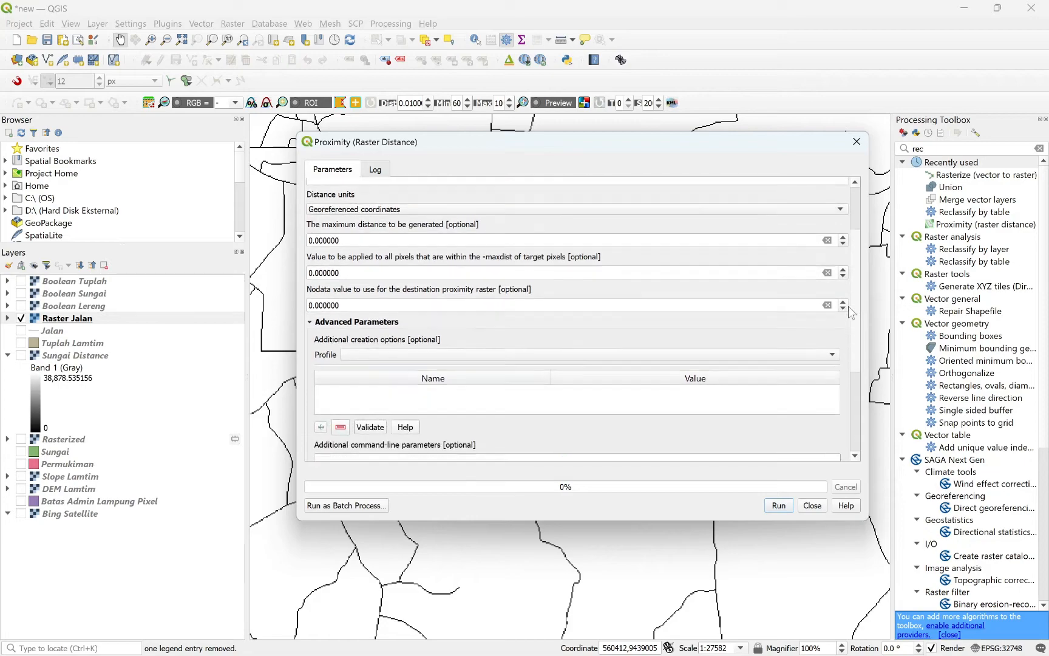
{"action": "left_click", "coordinate": [779, 505]}
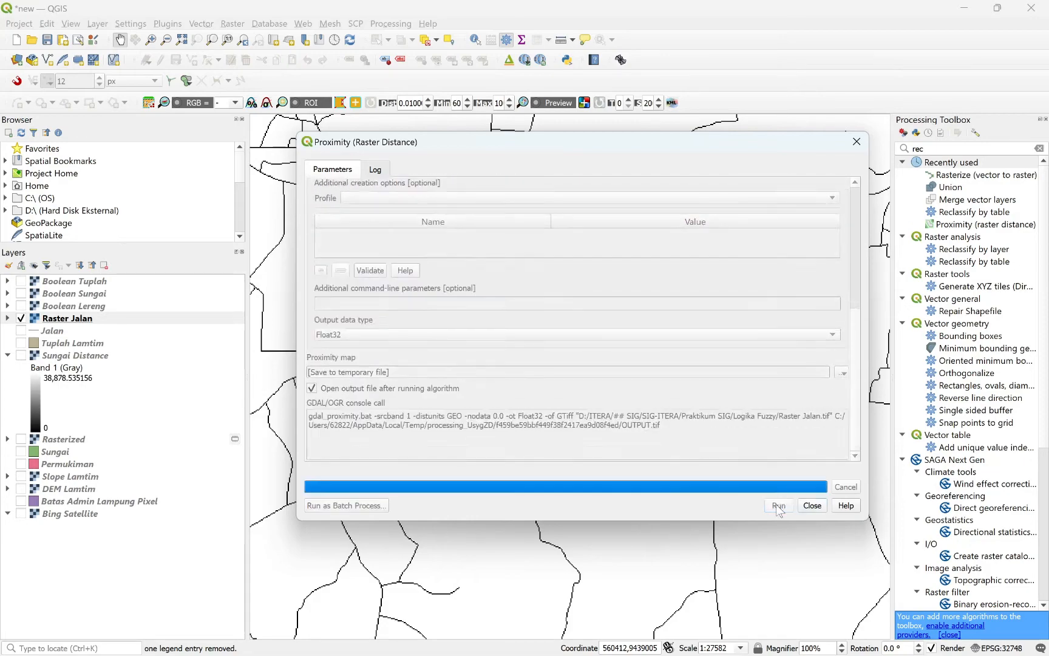
{"action": "left_click", "coordinate": [813, 505]}
Zoom to the full extent of the Proximity map layer and inspect the road distance raster.
{"action": "right_click", "coordinate": [71, 318]}
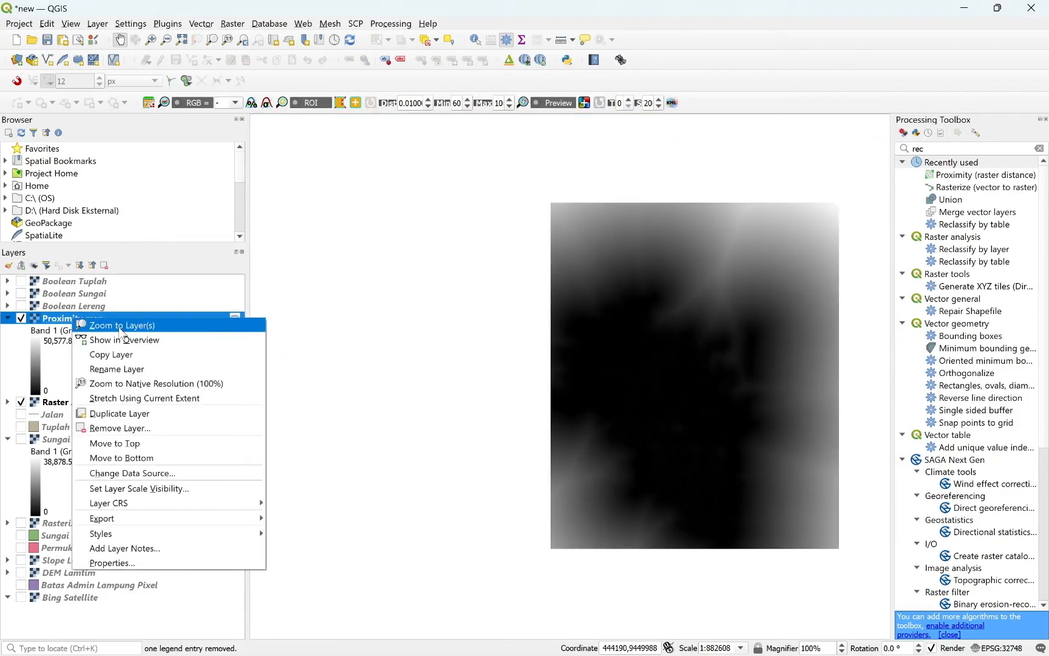
{"action": "left_click", "coordinate": [103, 323]}
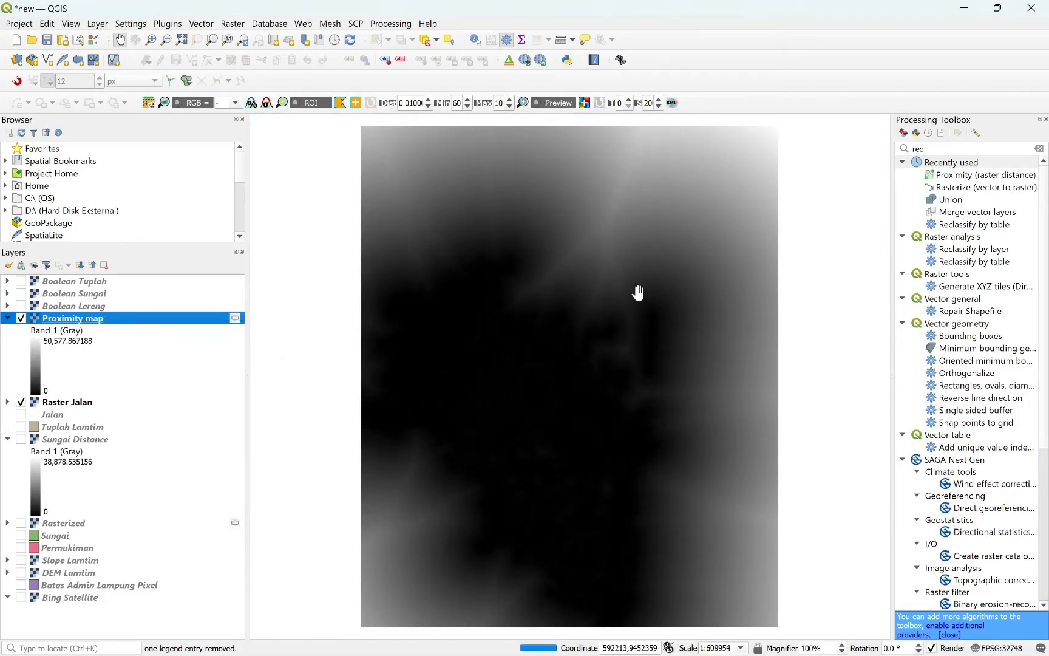
{"action": "scroll", "coordinate": [638, 293], "scroll_direction": "down", "scroll_amount": 1}
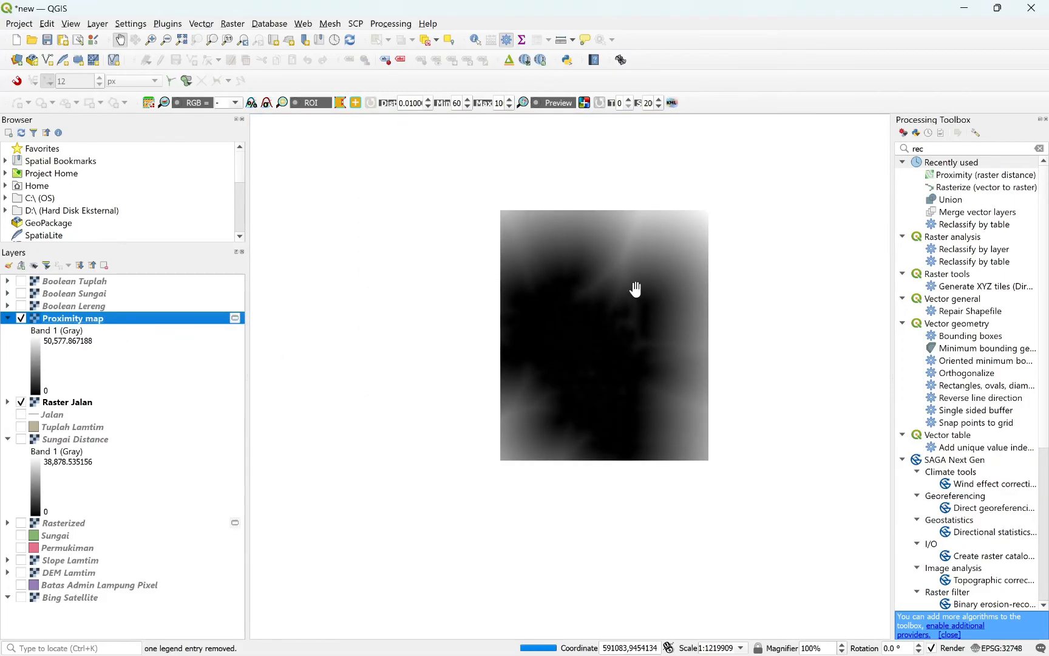
{"action": "scroll", "coordinate": [636, 289], "scroll_direction": "up", "scroll_amount": 1}
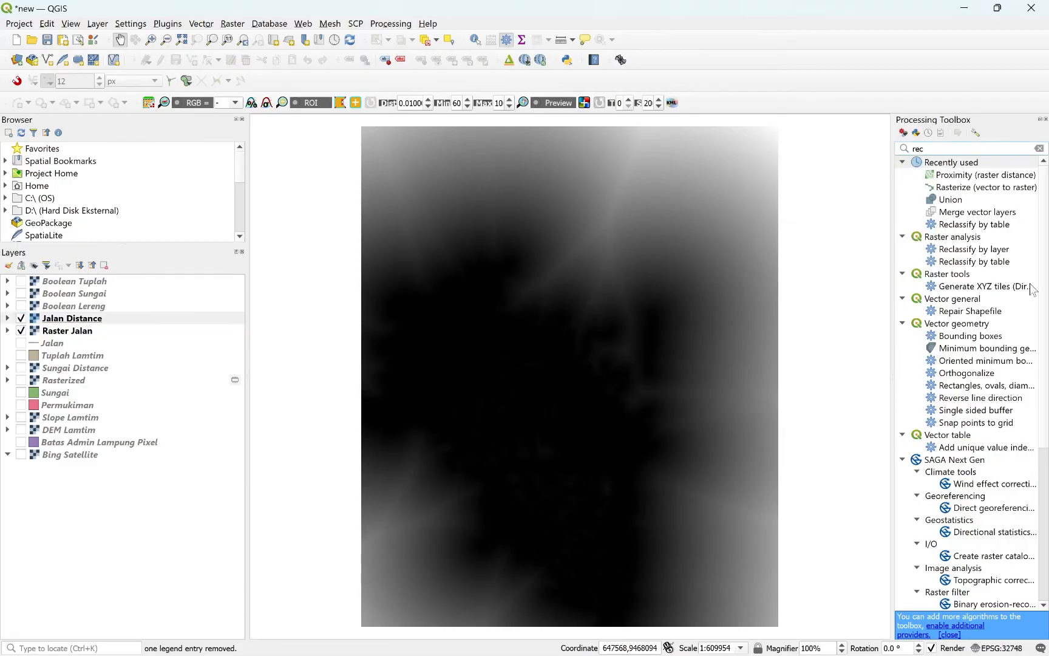
Start Reclassify by Table for Jalan Distance with two table rows, and fill the first with minimum 0, maximum 400 and value 1.
{"action": "double_click", "coordinate": [974, 225]}
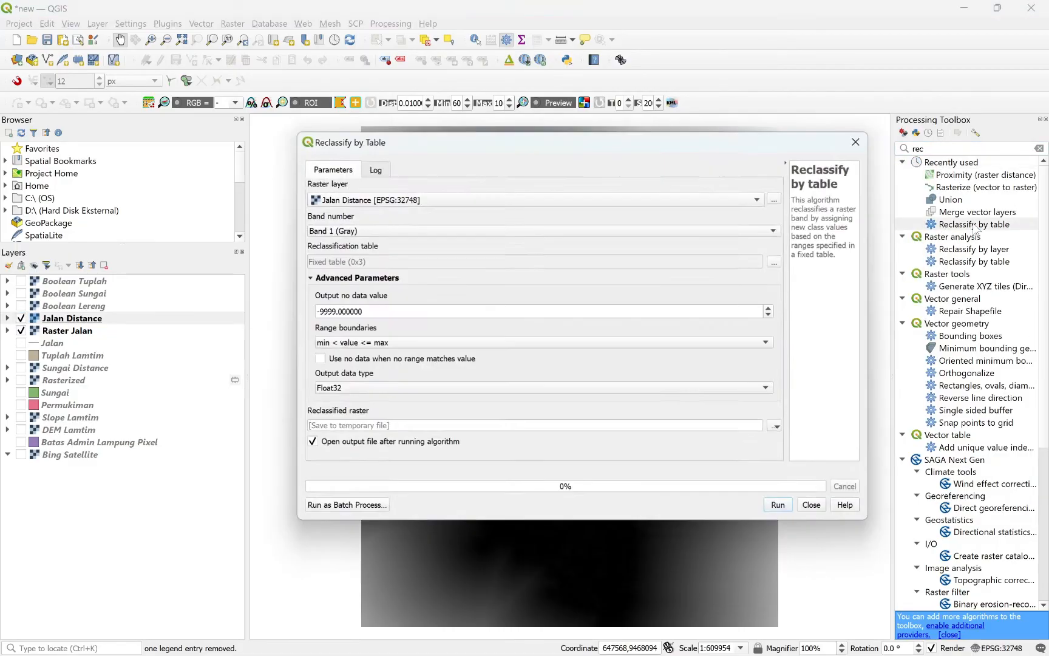
{"action": "left_click", "coordinate": [776, 261]}
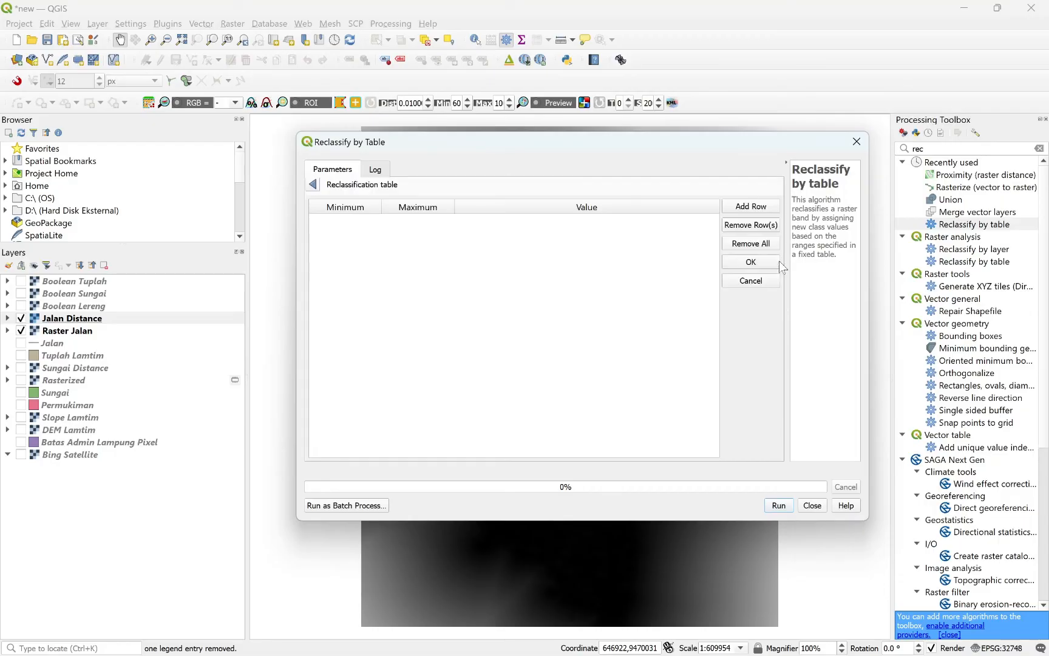
{"action": "left_click", "coordinate": [741, 209]}
{"action": "left_click", "coordinate": [741, 210]}
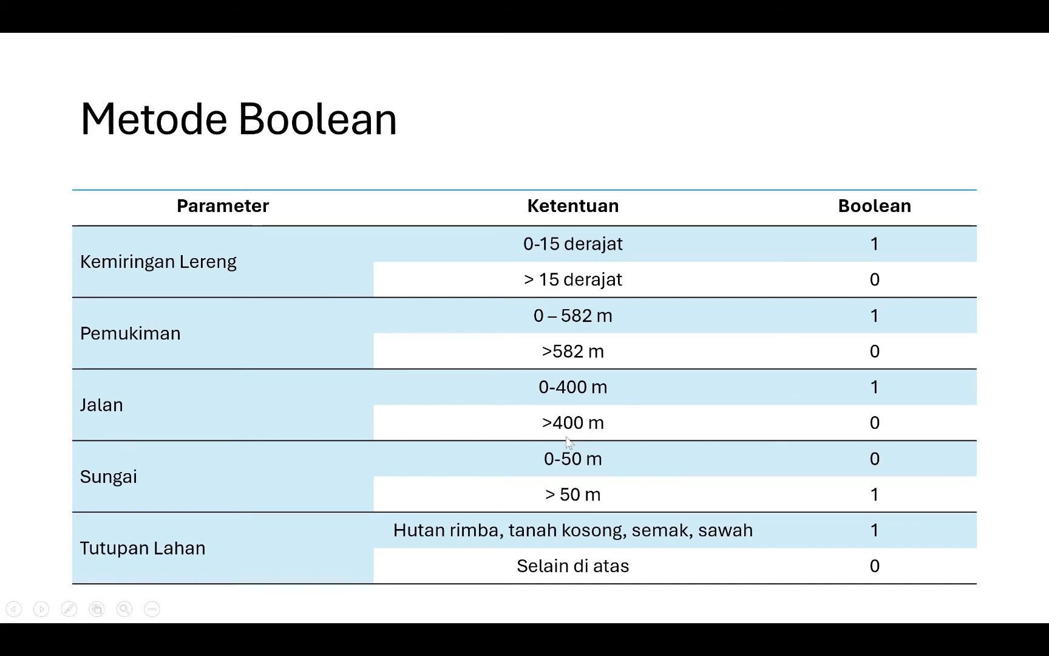
{"action": "type", "text": "0"}
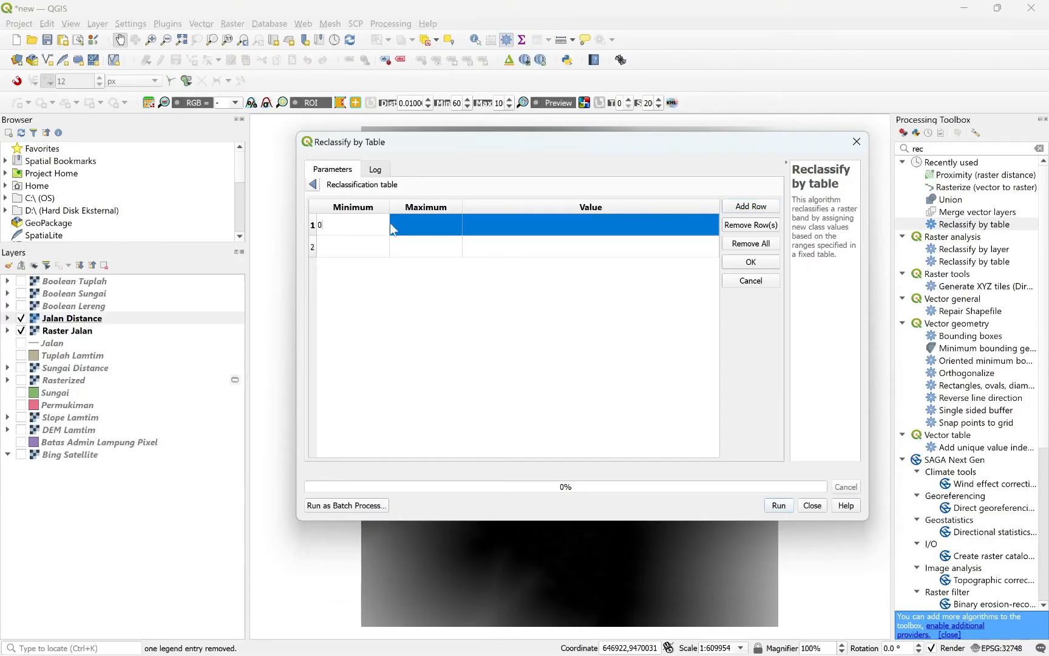
{"action": "key", "text": "Tab"}
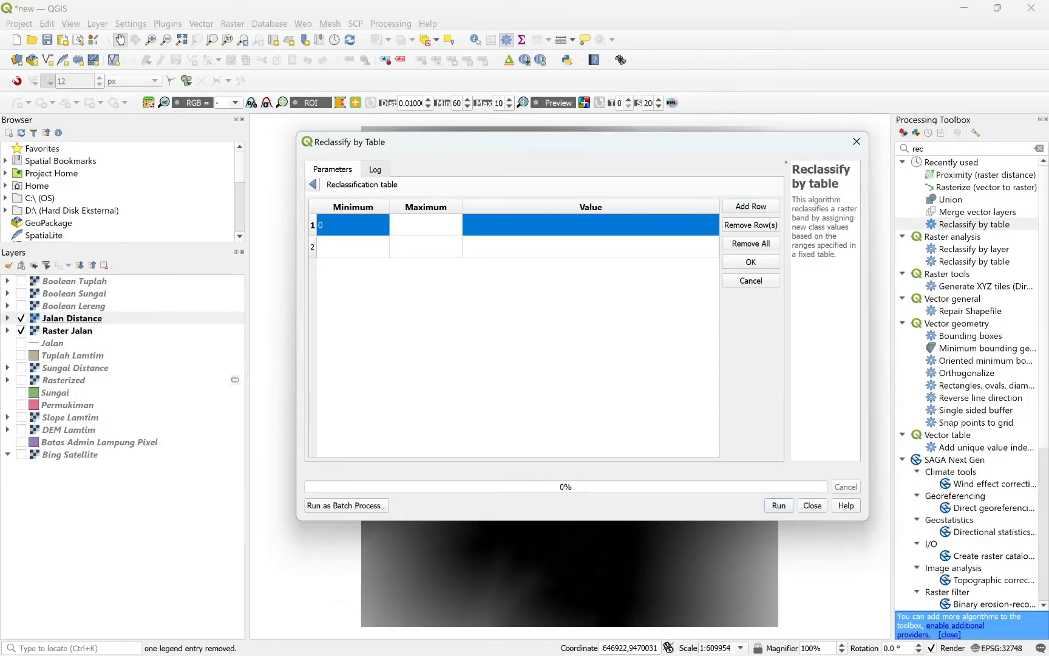
{"action": "type", "text": "400"}
{"action": "key", "text": "Tab"}
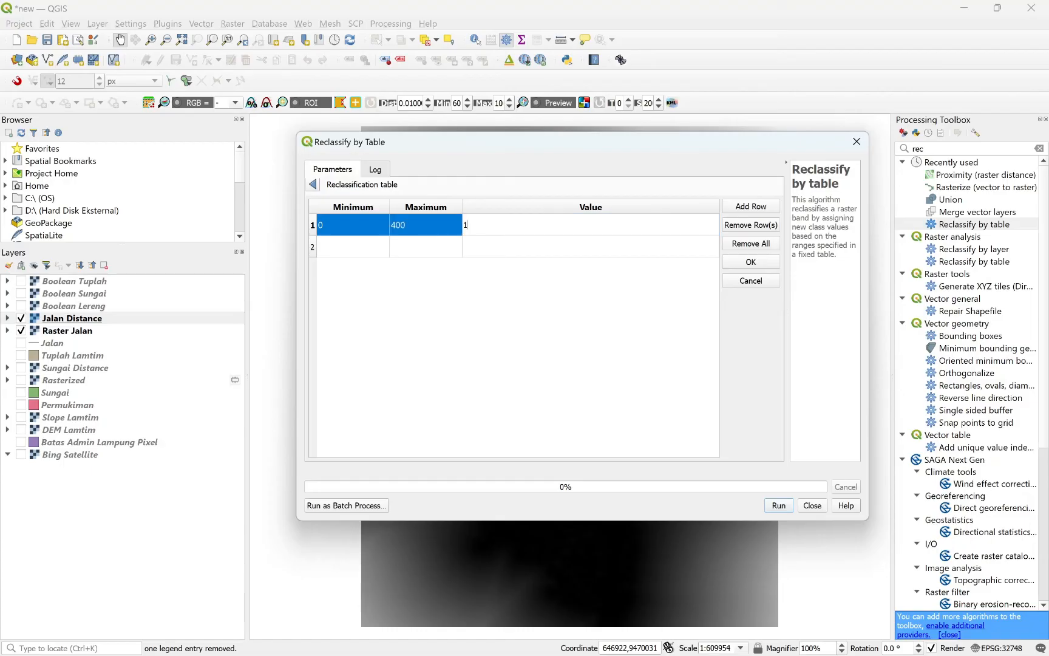
{"action": "key", "text": "Tab"}
Fill the second reclassification row with minimum 400, the maximum 50577.9 copied from Jalan Distance's symbology, and value 0.
{"action": "type", "text": "4"}
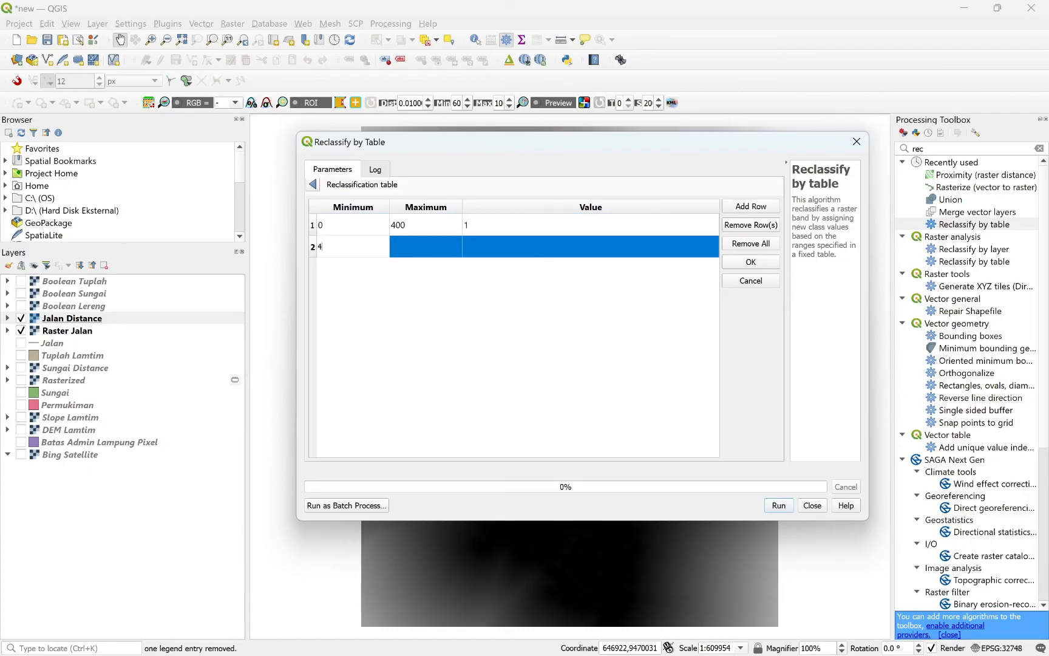
{"action": "type", "text": "00"}
{"action": "left_click", "coordinate": [8, 318]}
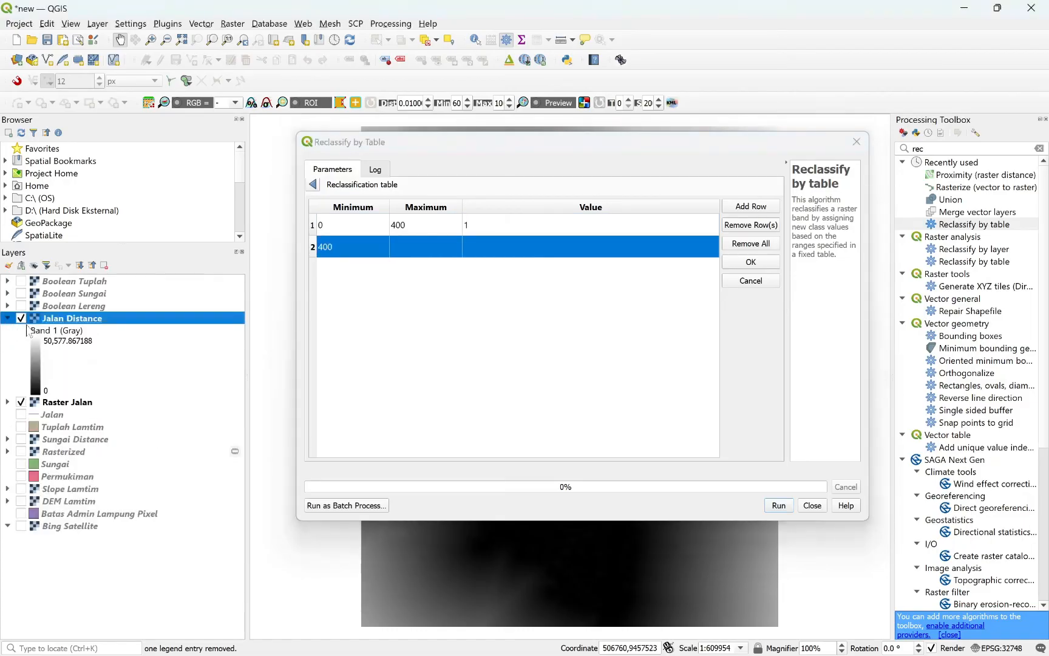
{"action": "left_click", "coordinate": [52, 350]}
{"action": "double_click", "coordinate": [59, 347]}
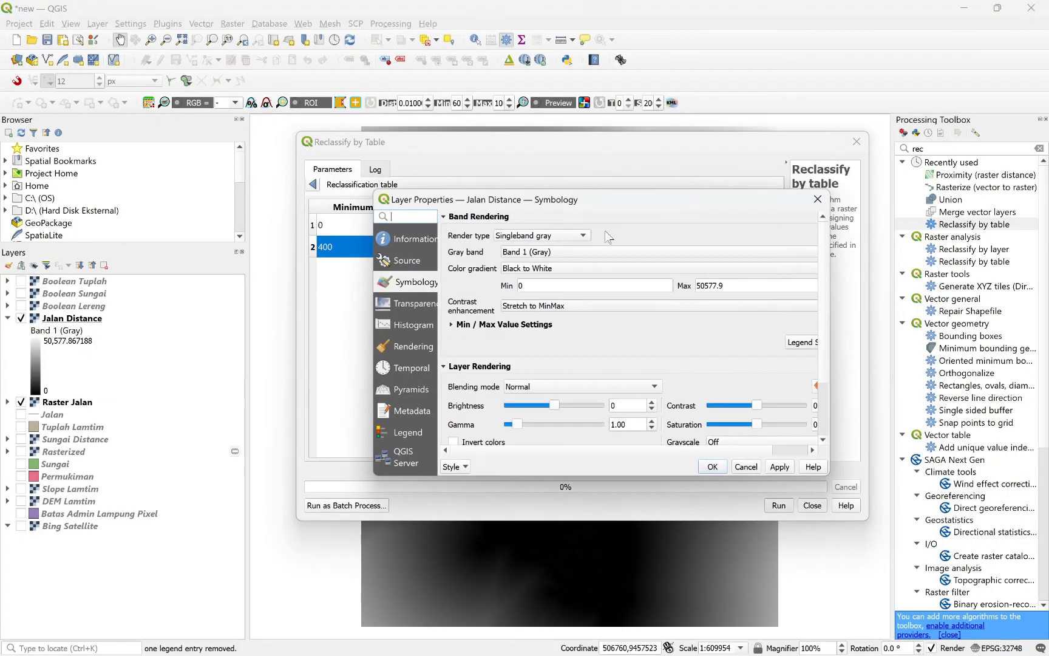
{"action": "left_click_drag", "start_coordinate": [726, 286], "coordinate": [649, 283]}
{"action": "key", "text": "ctrl+c"}
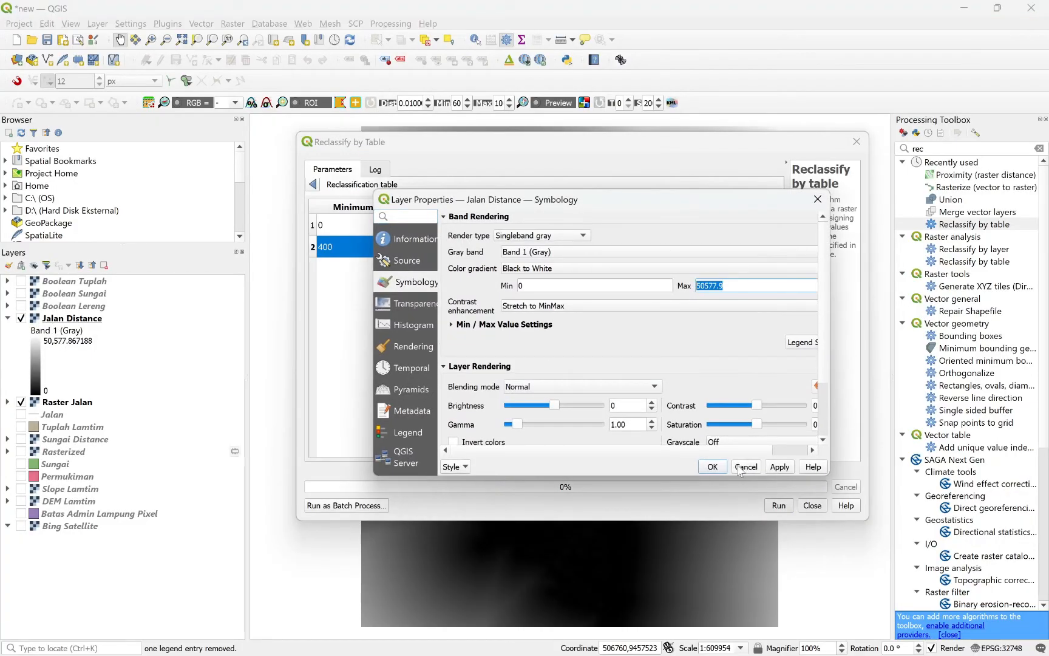
{"action": "left_click", "coordinate": [744, 466]}
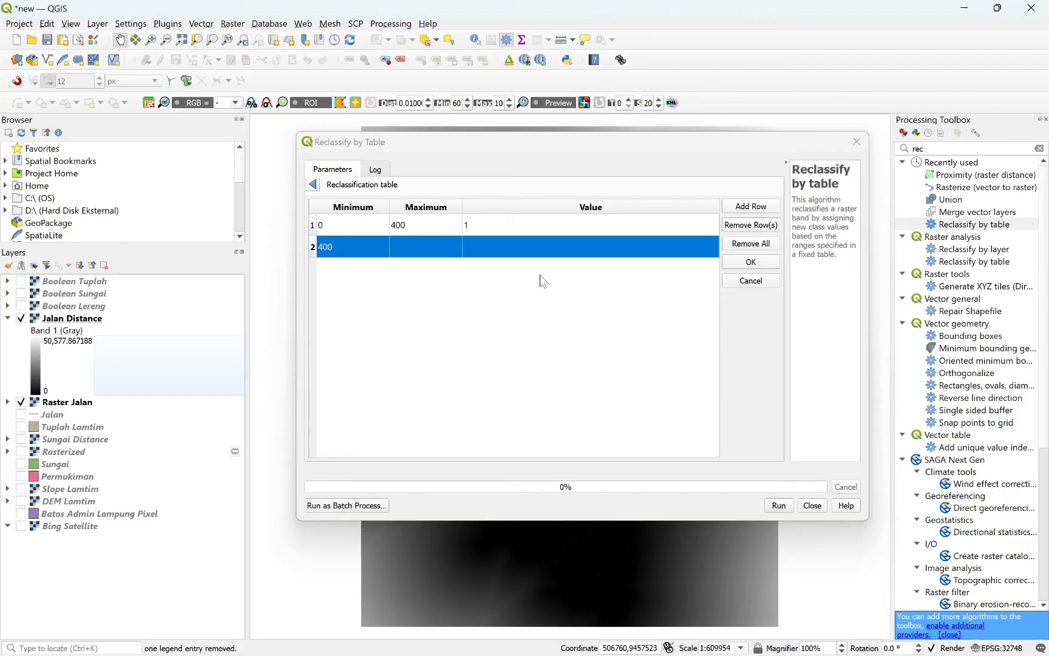
{"action": "double_click", "coordinate": [423, 257]}
{"action": "key", "text": "ctrl+v"}
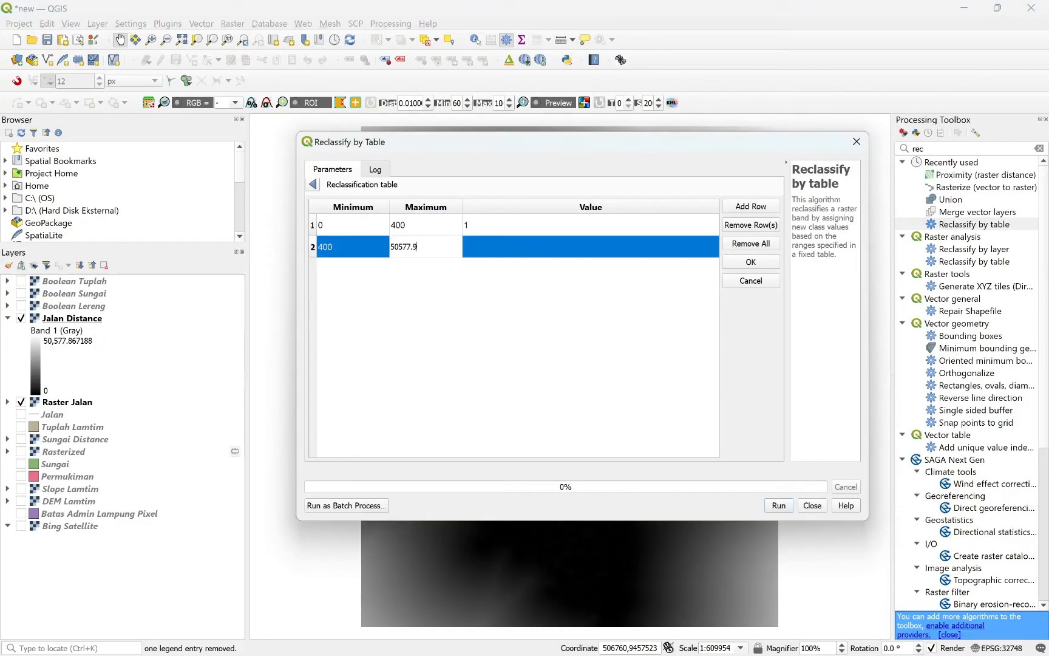
{"action": "double_click", "coordinate": [495, 247]}
{"action": "type", "text": "2"}
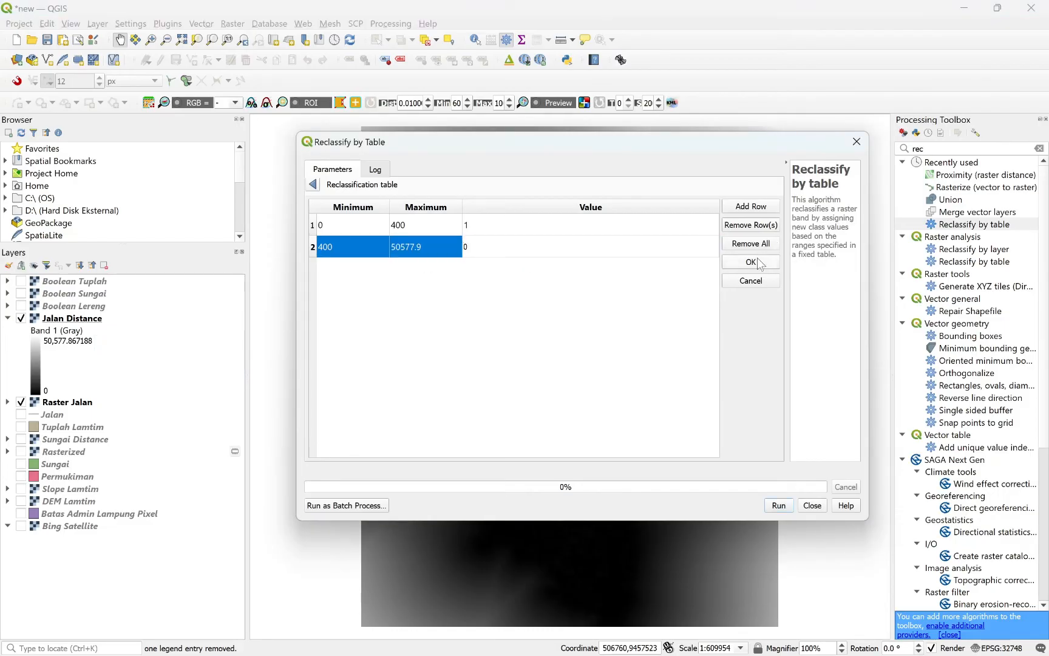
Accept the reclassification table, run Reclassify by Table on Jalan Distance, and save the resulting raster permanently as Boolean Jalan.tif.
{"action": "left_click", "coordinate": [751, 262]}
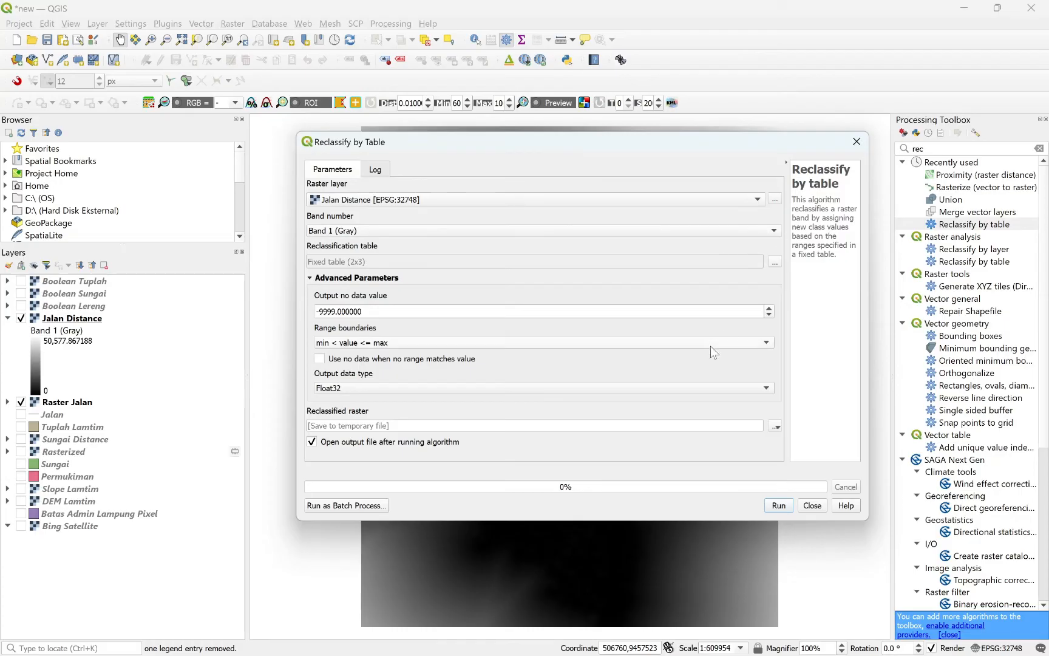
{"action": "left_click", "coordinate": [778, 508]}
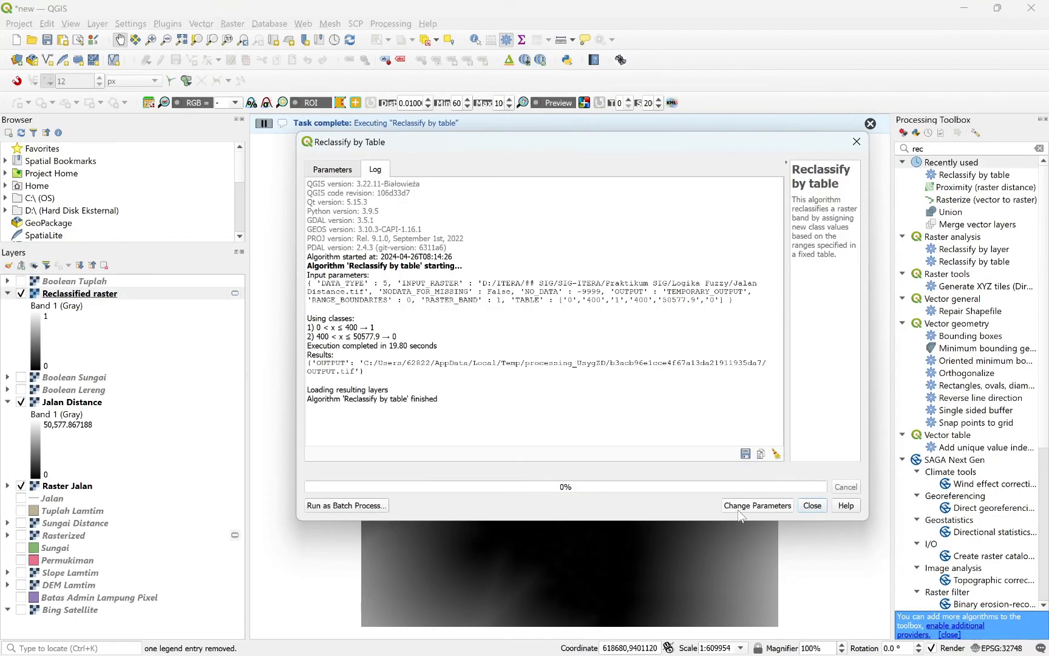
{"action": "left_click", "coordinate": [812, 506]}
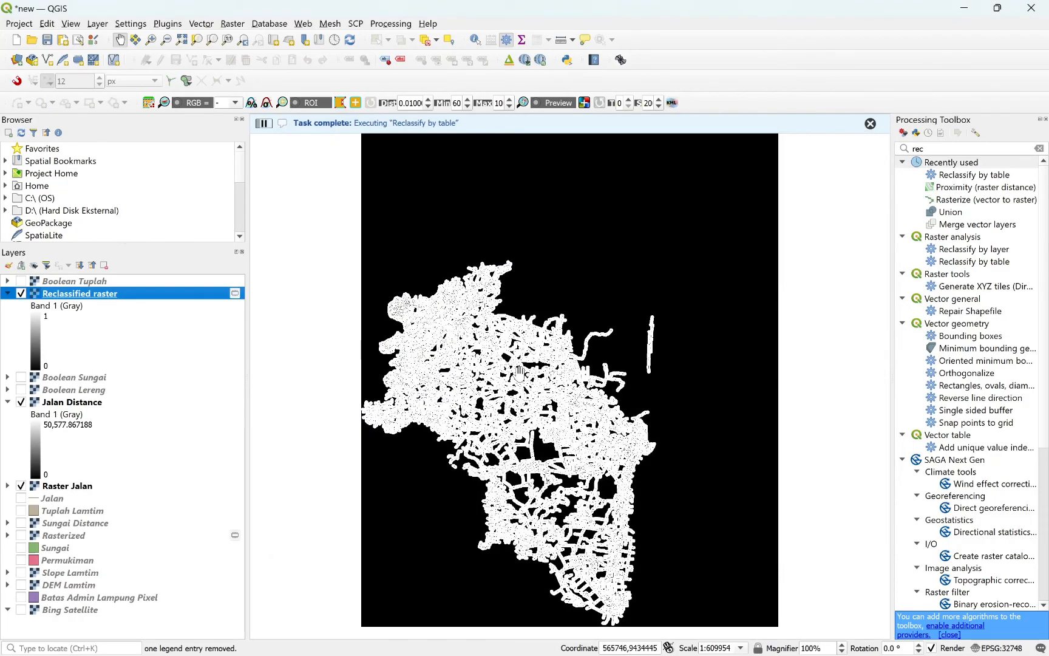
{"action": "scroll", "coordinate": [522, 386], "scroll_direction": "up", "scroll_amount": 1}
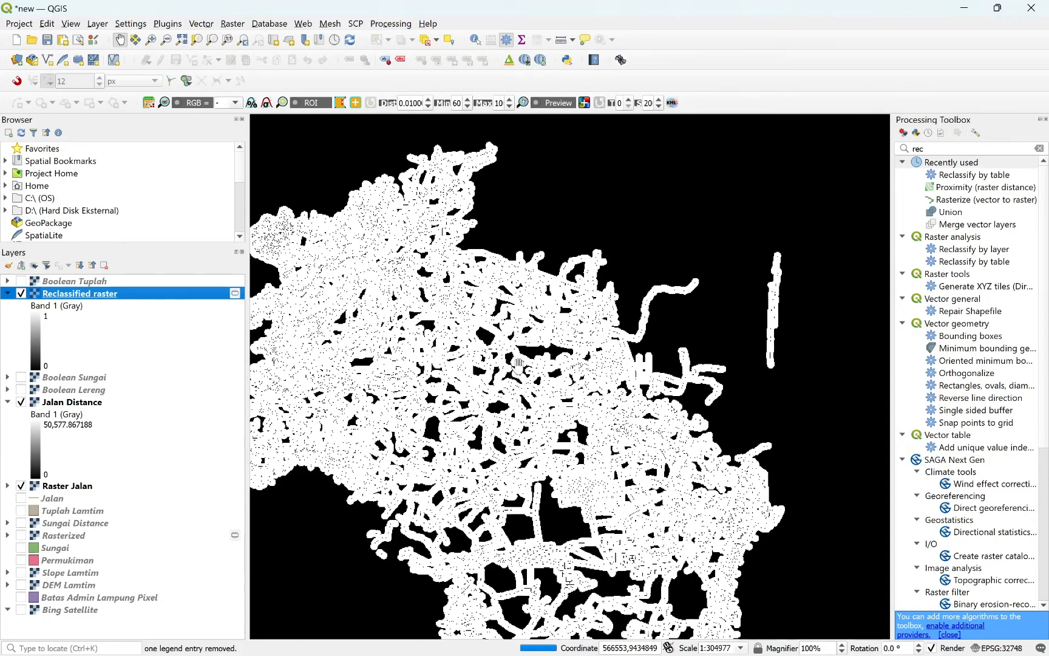
{"action": "scroll", "coordinate": [456, 315], "scroll_direction": "down", "scroll_amount": 1}
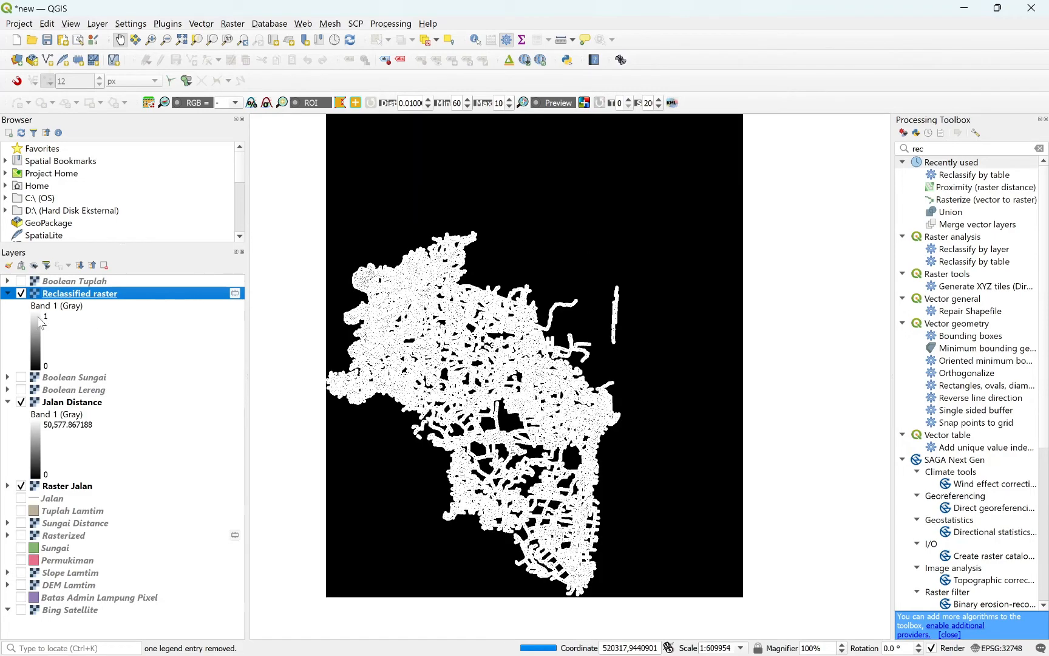
{"action": "mouse_move", "coordinate": [236, 303]}
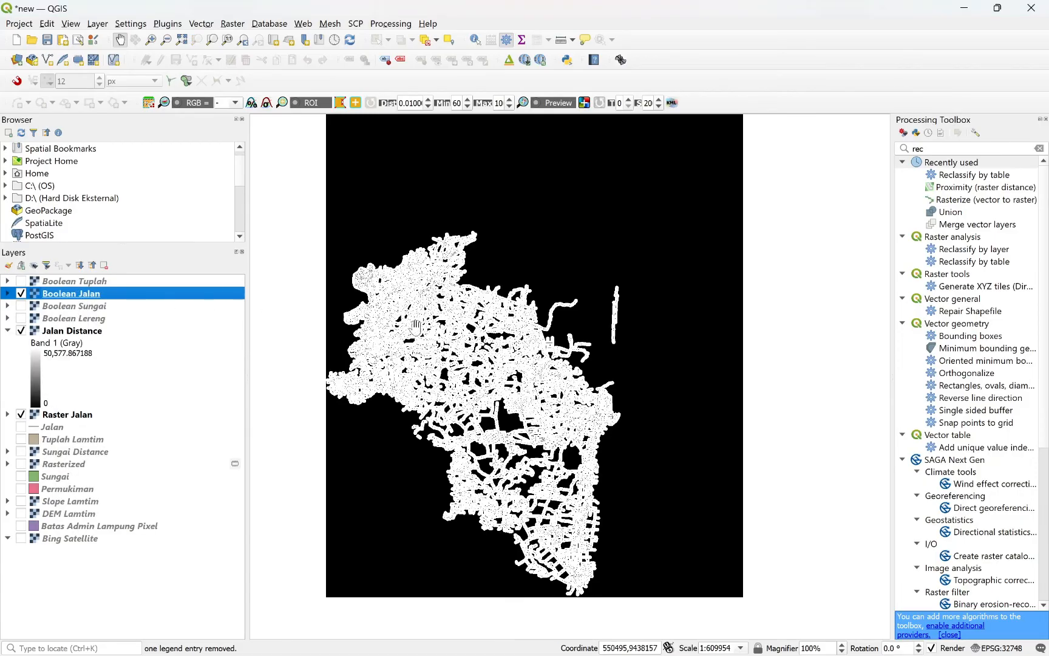
Collapse the Jalan Distance legend, hide Boolean Jalan, Jalan Distance and Raster Jalan, and display the Permukiman layer instead.
{"action": "left_click", "coordinate": [8, 330]}
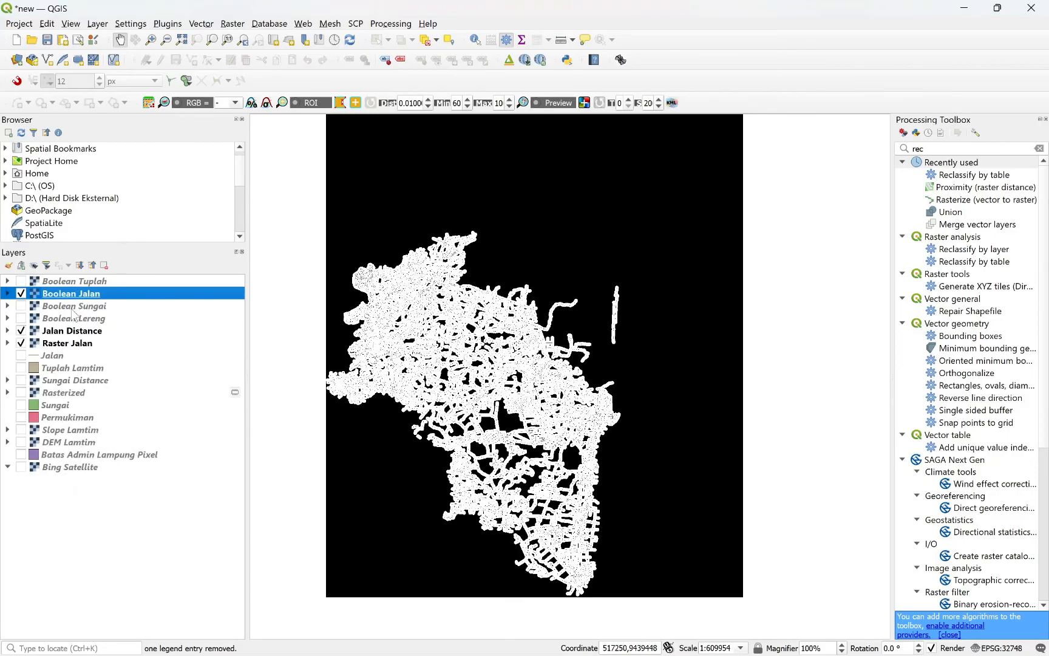
{"action": "left_click", "coordinate": [75, 319]}
{"action": "left_click", "coordinate": [73, 306]}
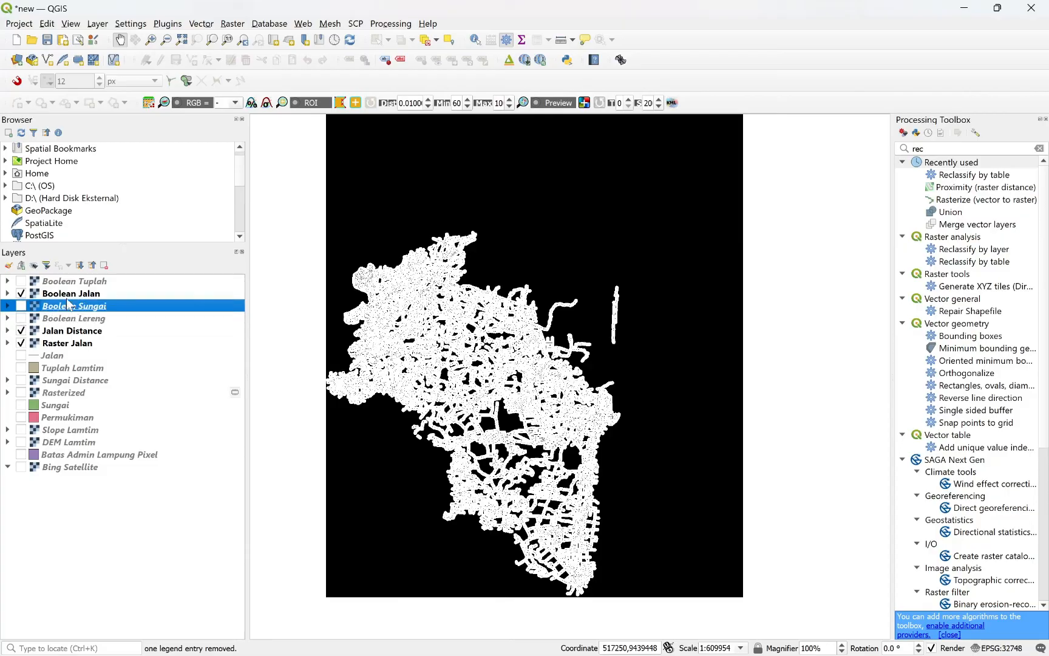
{"action": "left_click", "coordinate": [68, 295]}
{"action": "left_click", "coordinate": [69, 283]}
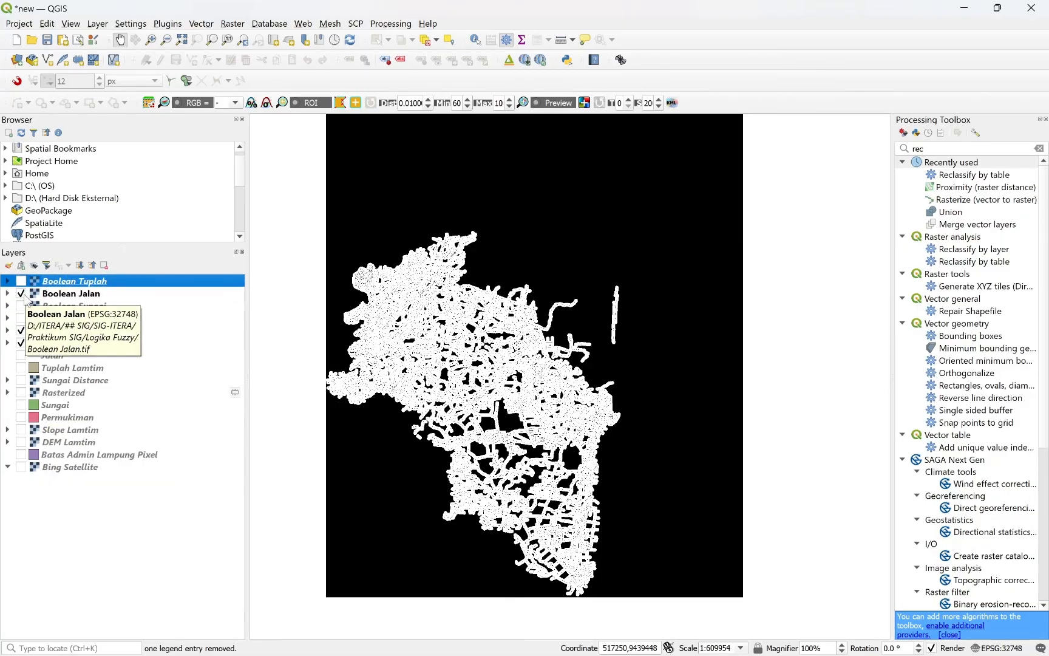
{"action": "left_click", "coordinate": [20, 293]}
{"action": "left_click", "coordinate": [20, 330]}
{"action": "left_click", "coordinate": [21, 343]}
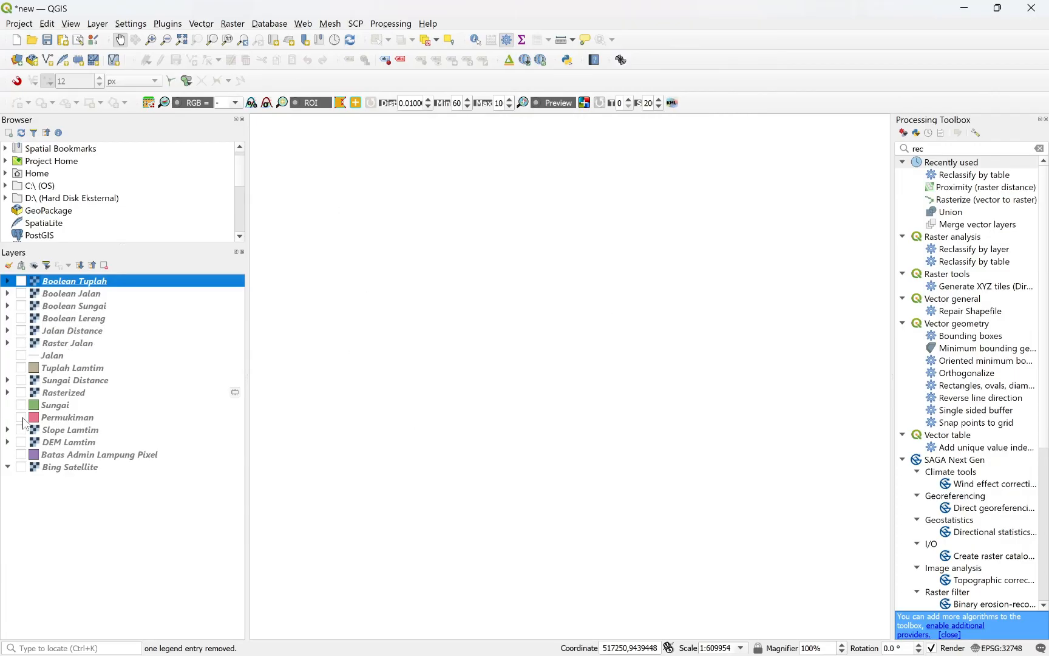
{"action": "left_click", "coordinate": [21, 417]}
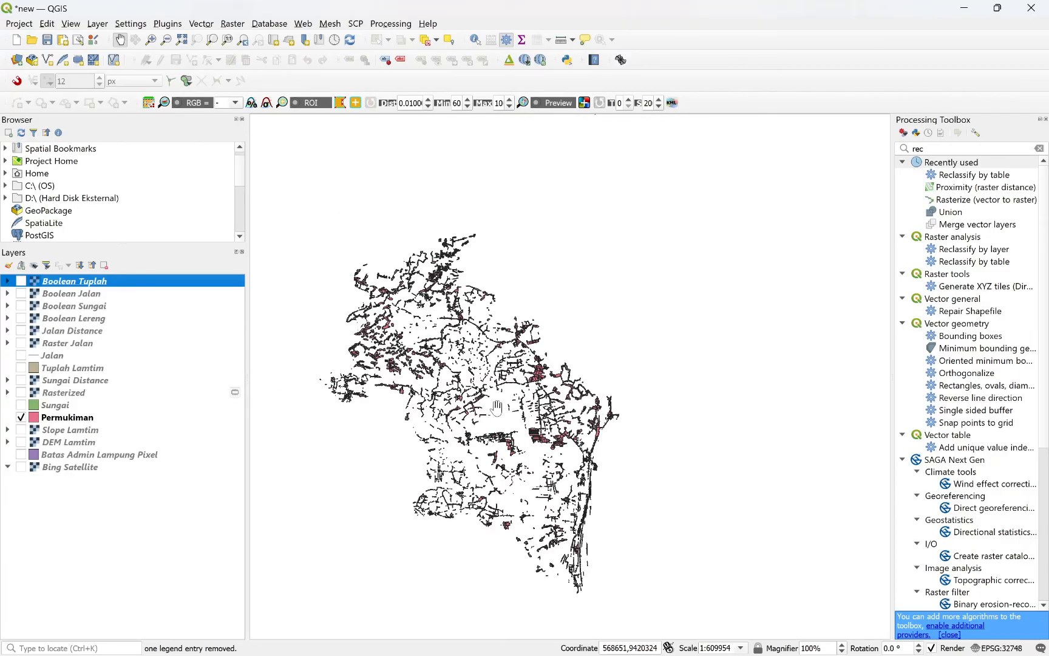
{"action": "left_click", "coordinate": [170, 418]}
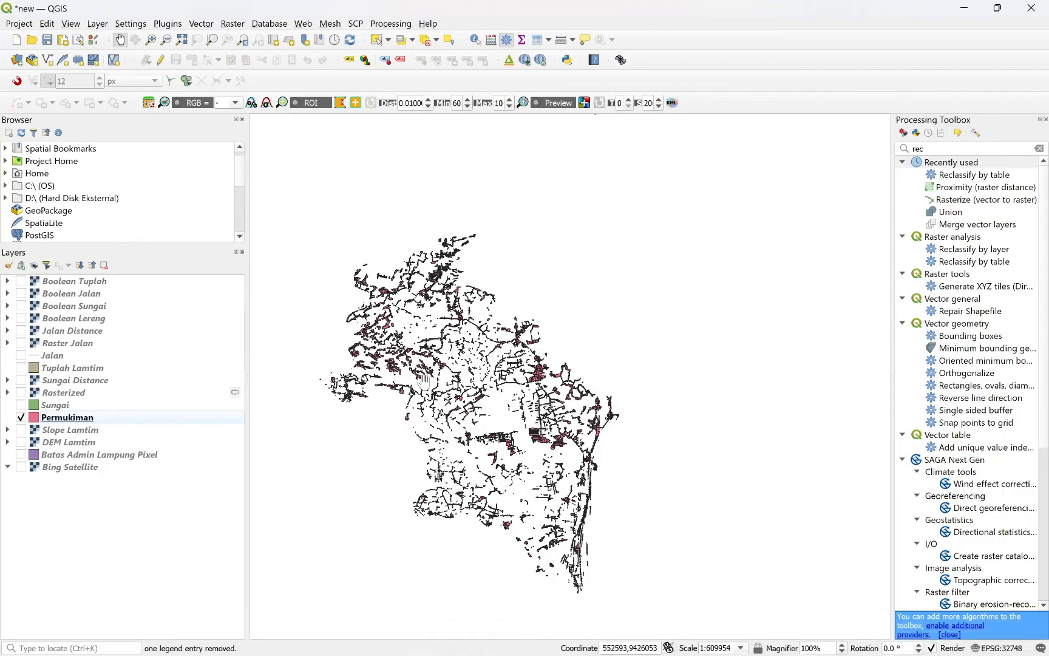
Open the Permukiman attribute table for editing and add a whole number field named Nilai2 with length 10.
{"action": "right_click", "coordinate": [51, 417]}
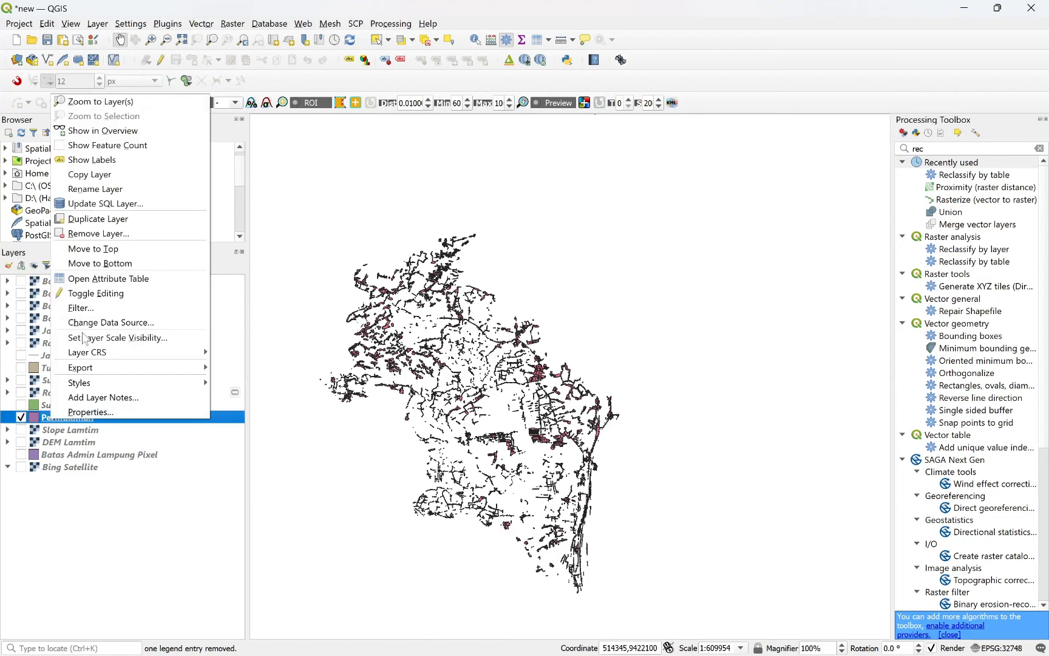
{"action": "left_click", "coordinate": [134, 279]}
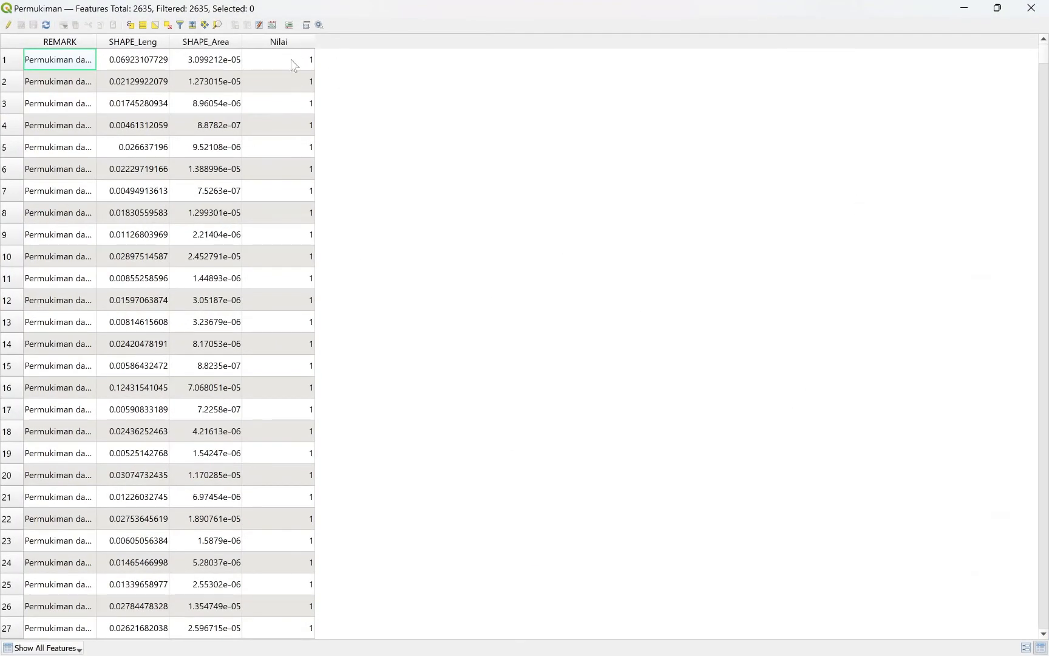
{"action": "left_click_drag", "start_coordinate": [1045, 65], "coordinate": [1025, 53]}
{"action": "left_click", "coordinate": [7, 25]}
{"action": "left_click", "coordinate": [234, 26]}
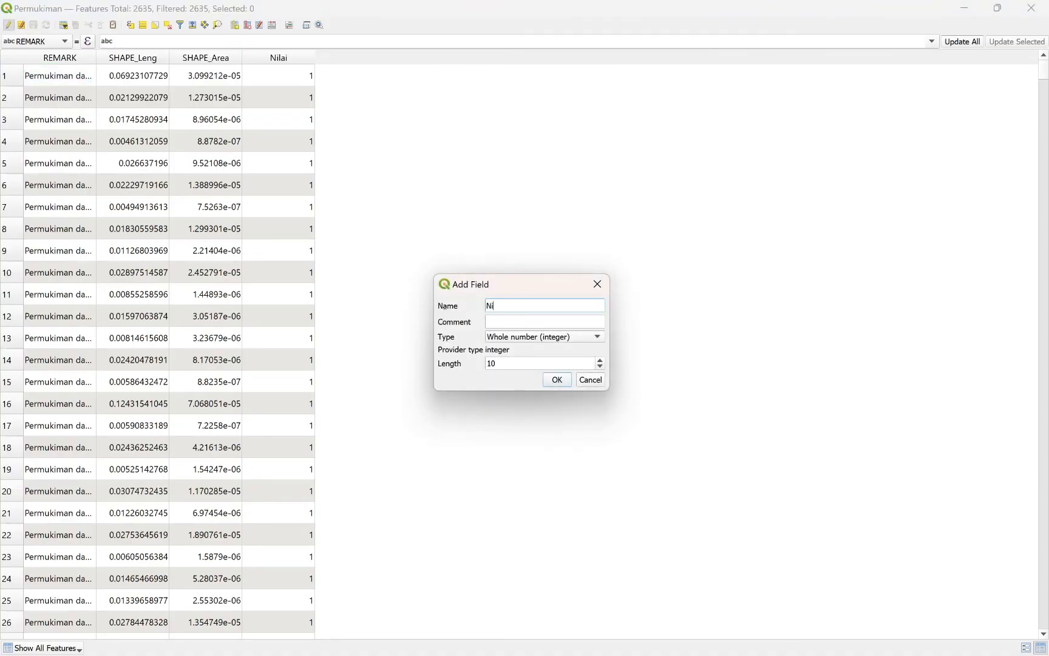
{"action": "key", "text": "Return"}
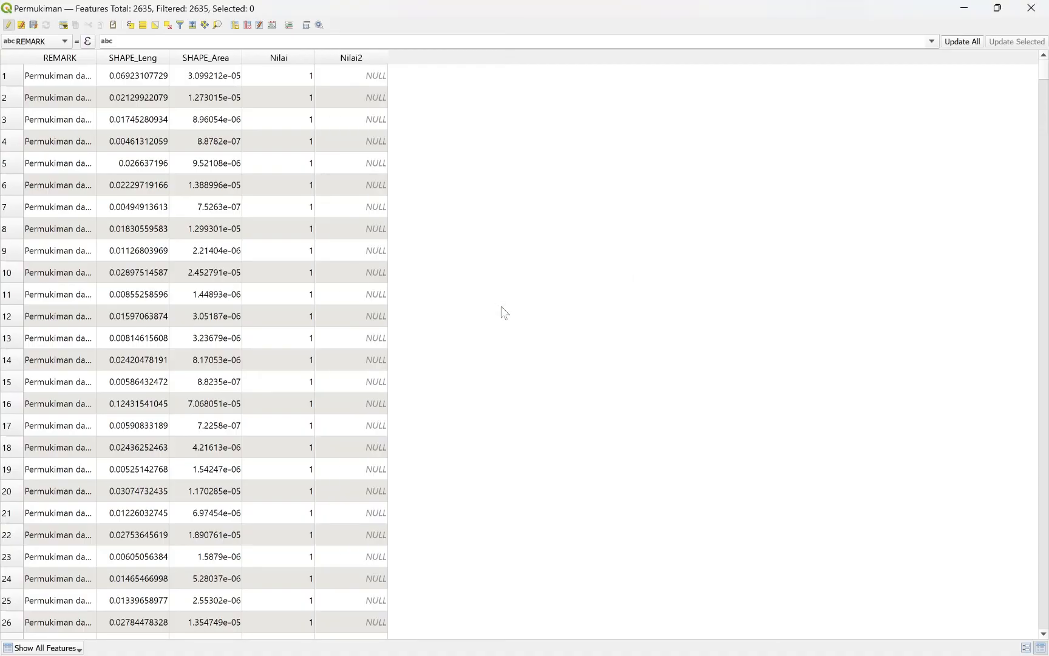
Set Nilai2 to 1 for all Permukiman features, save the edits and close the attribute table.
{"action": "left_click", "coordinate": [70, 40]}
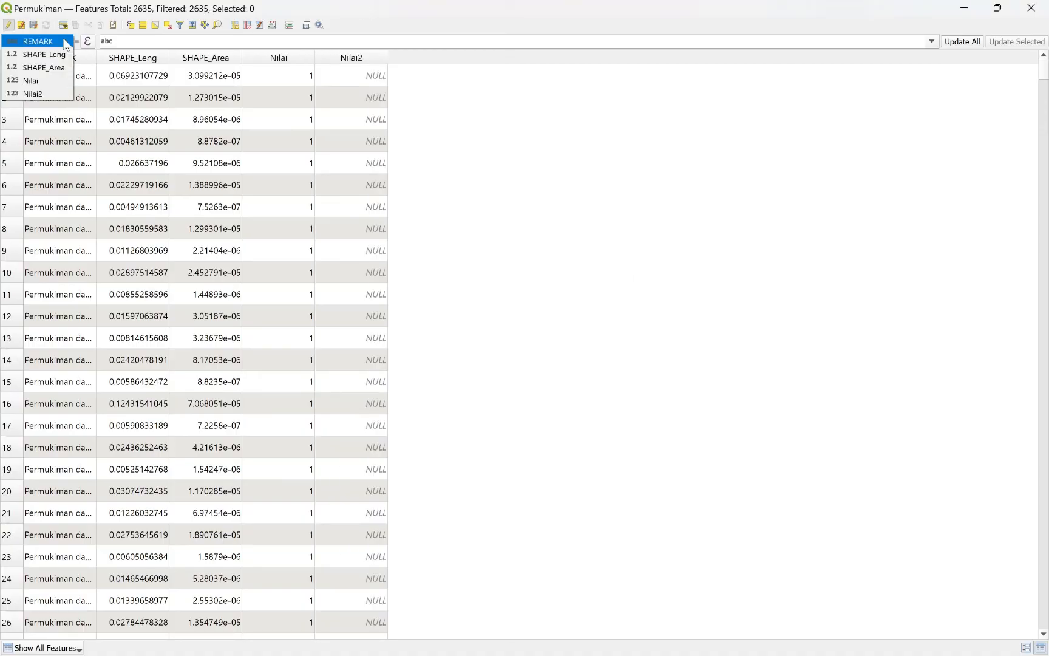
{"action": "left_click", "coordinate": [67, 94]}
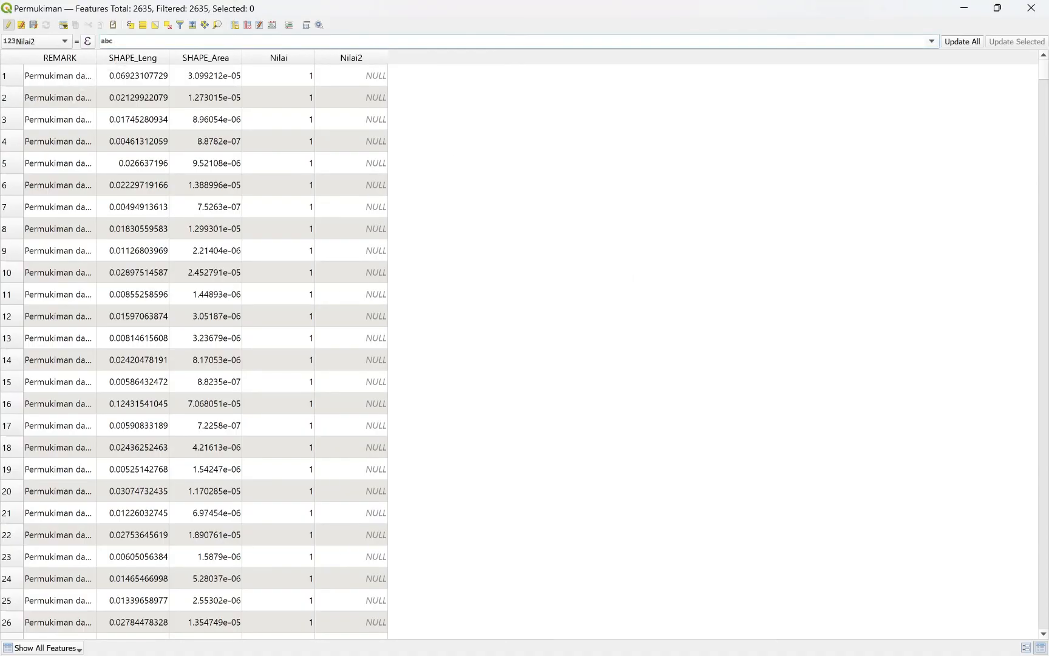
{"action": "left_click", "coordinate": [957, 43]}
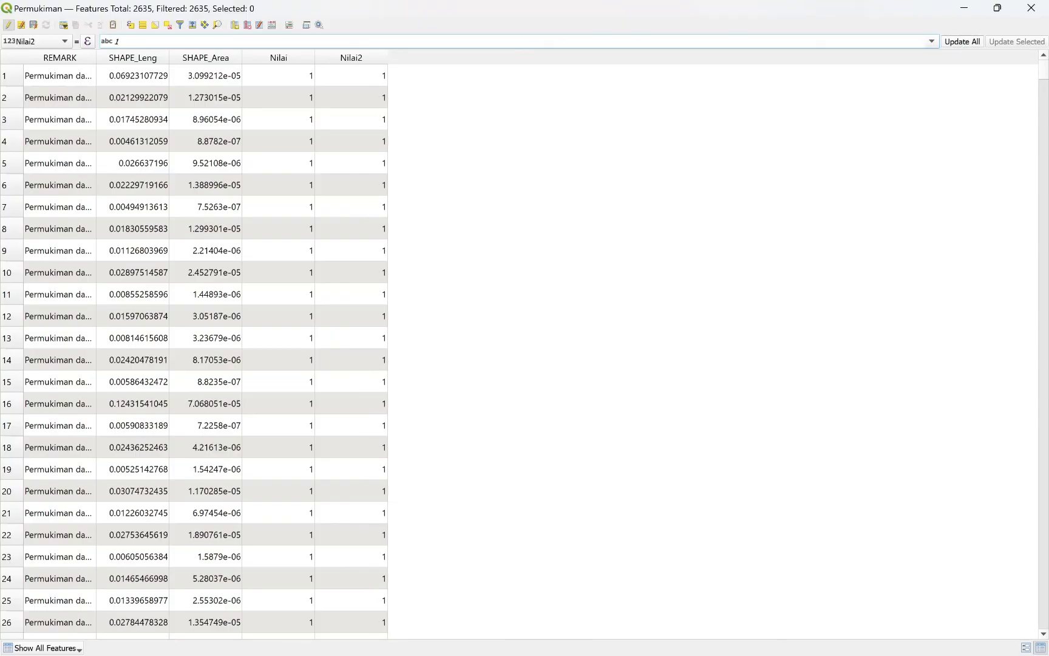
{"action": "left_click", "coordinate": [8, 25]}
{"action": "left_click", "coordinate": [513, 350]}
{"action": "left_click", "coordinate": [1035, 6]}
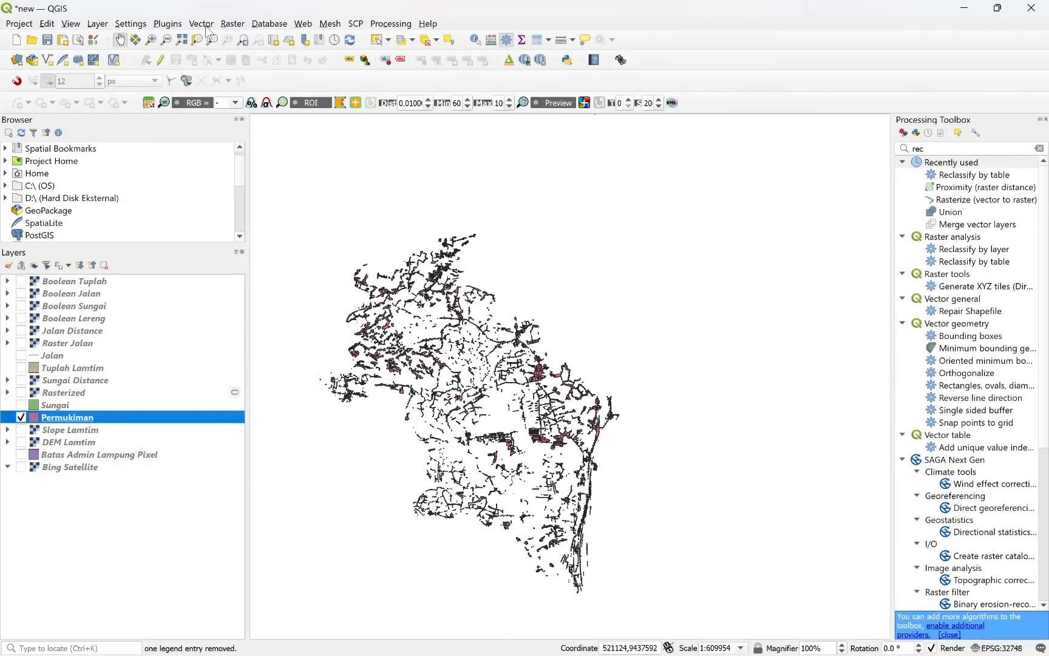
Start Rasterize (Vector to Raster) for Permukiman with Nilai as the burn-in field and georeferenced units as the output size units.
{"action": "left_click", "coordinate": [233, 25]}
{"action": "mouse_move", "coordinate": [271, 131]}
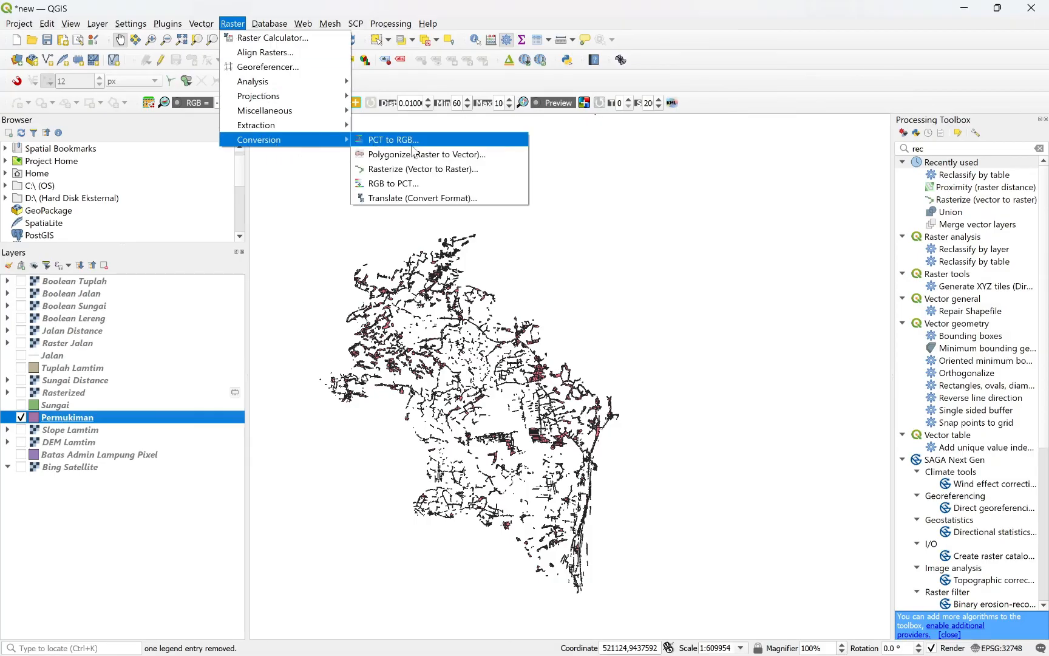
{"action": "left_click", "coordinate": [382, 169]}
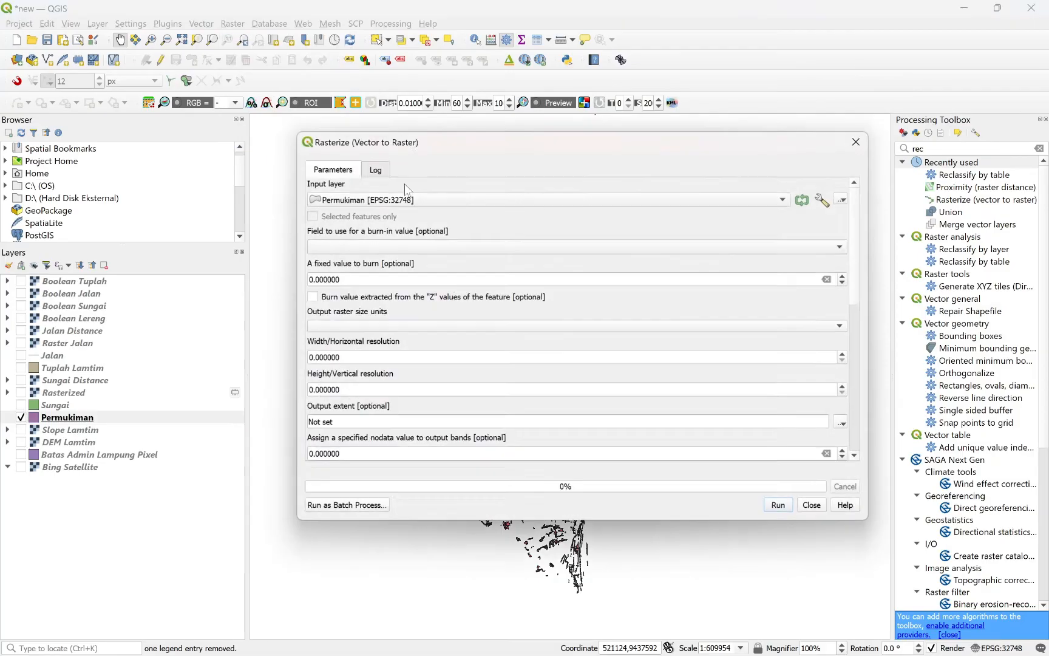
{"action": "left_click", "coordinate": [370, 244]}
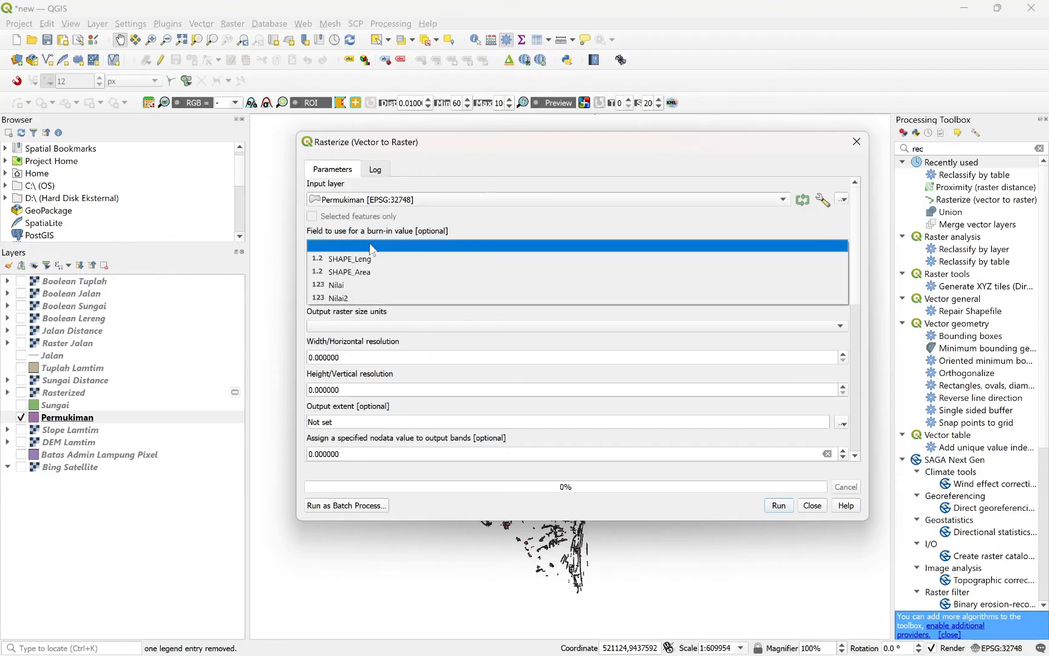
{"action": "left_click", "coordinate": [343, 285]}
{"action": "left_click", "coordinate": [337, 330]}
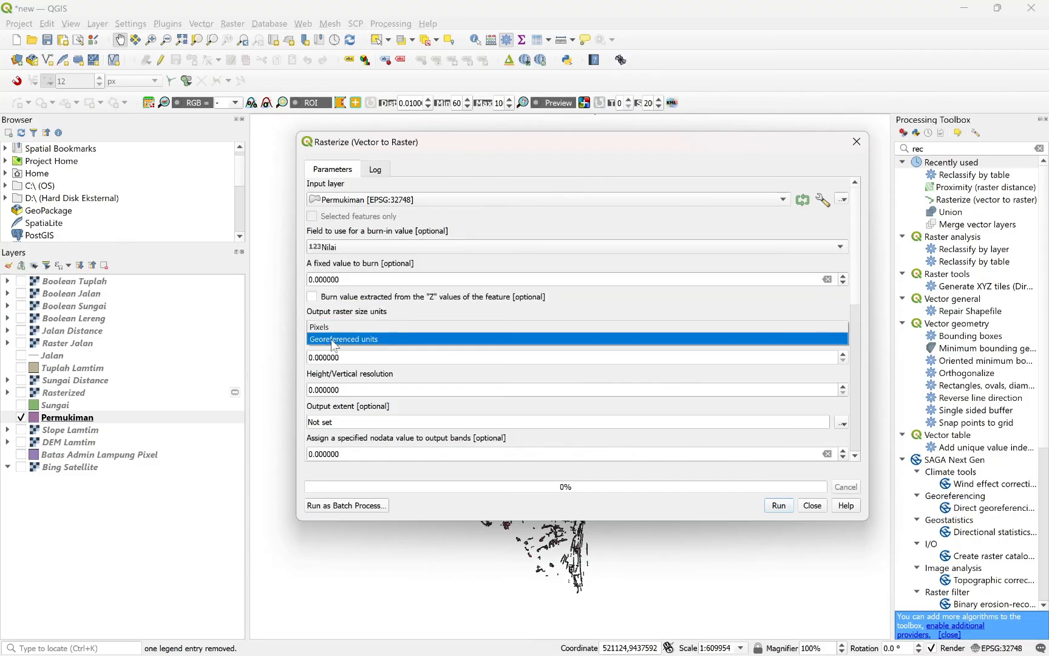
{"action": "left_click", "coordinate": [333, 340]}
Set the horizontal and vertical resolution to 10, rasterize Permukiman to a temporary file, and collapse the new layer's legend.
{"action": "left_click_drag", "start_coordinate": [337, 357], "coordinate": [294, 352]}
{"action": "type", "text": "1"}
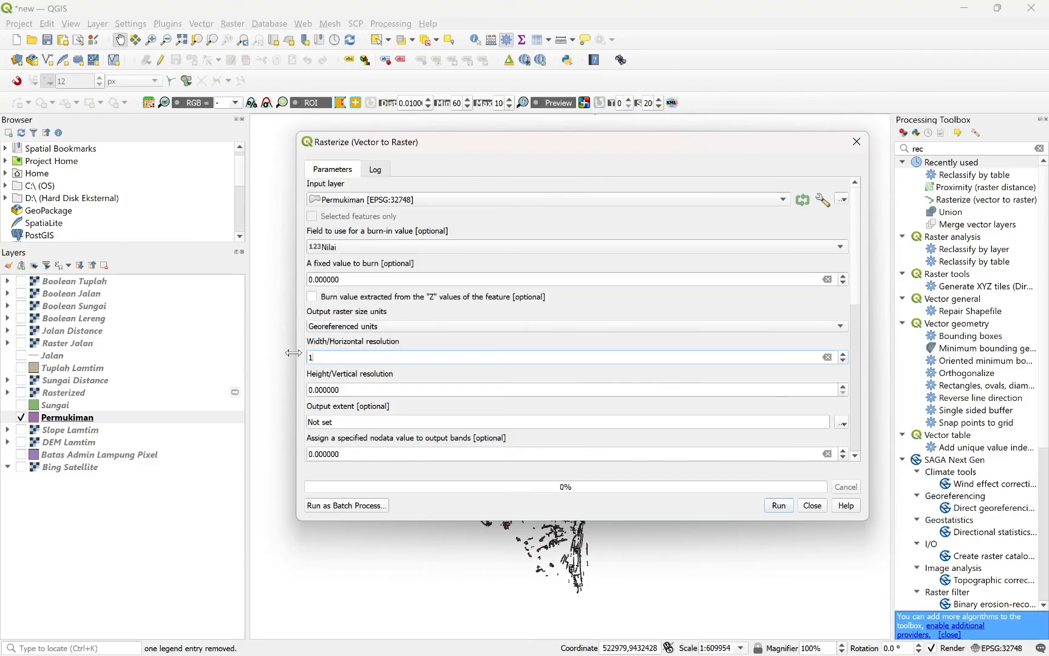
{"action": "type", "text": "0"}
{"action": "key", "text": "Tab"}
{"action": "type", "text": "10"}
{"action": "scroll", "coordinate": [843, 396], "scroll_direction": "down", "scroll_amount": 10}
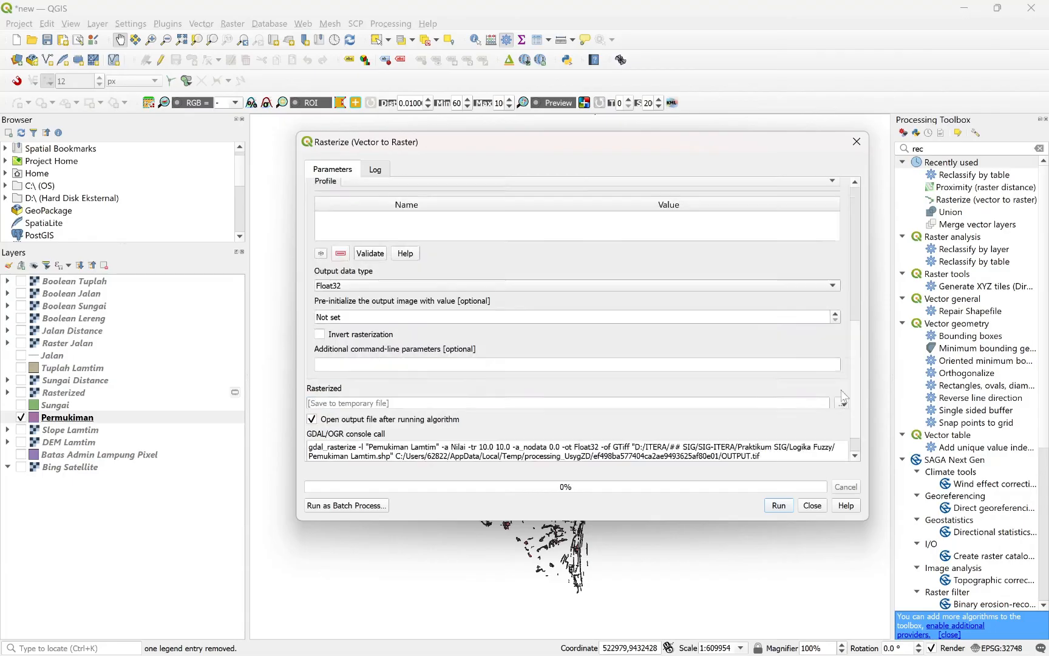
{"action": "scroll", "coordinate": [843, 396], "scroll_direction": "down", "scroll_amount": 2}
{"action": "left_click", "coordinate": [779, 505]}
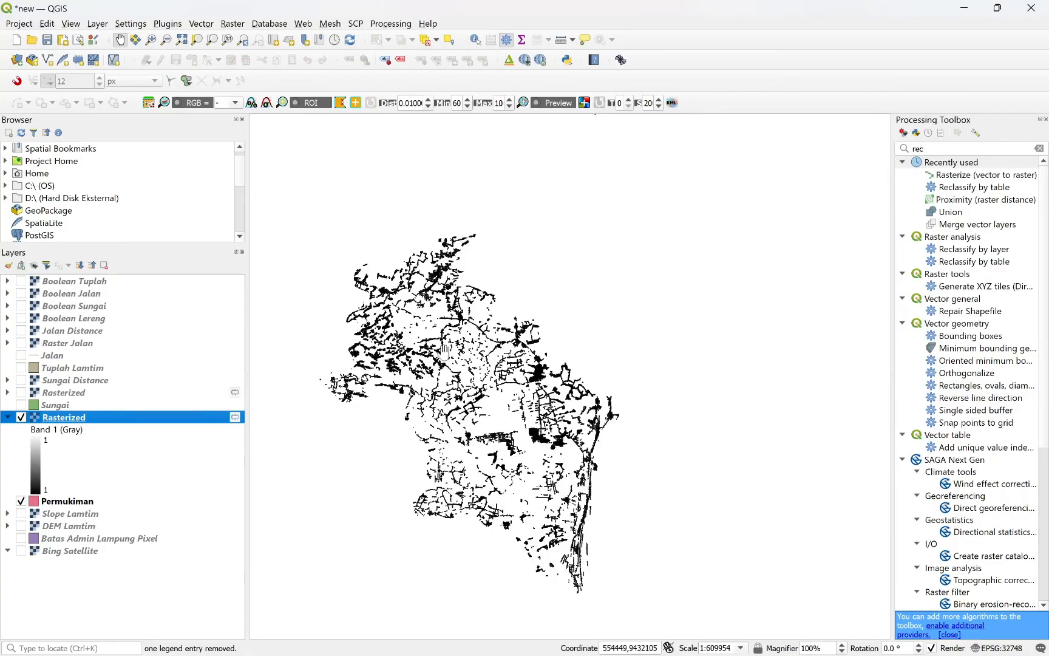
{"action": "scroll", "coordinate": [517, 380], "scroll_direction": "up", "scroll_amount": 2}
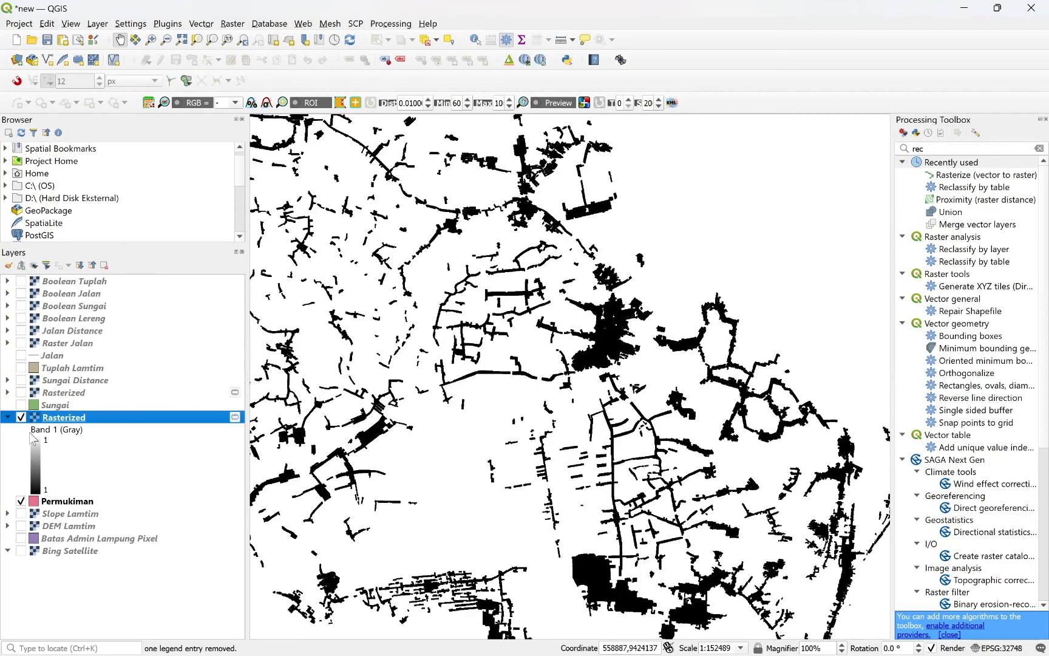
{"action": "left_click", "coordinate": [7, 417]}
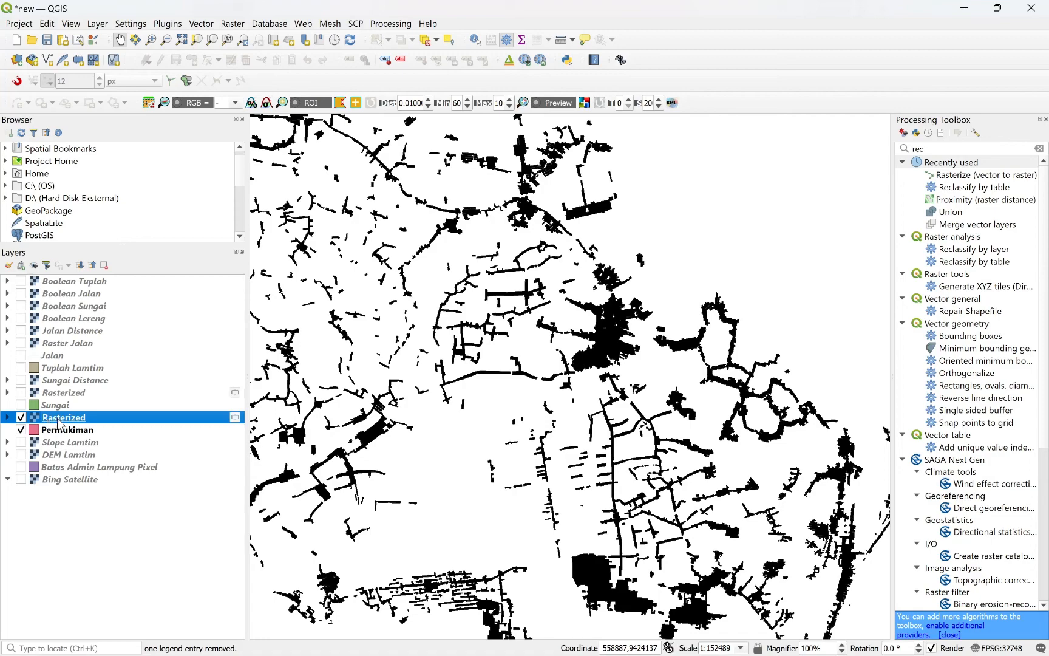
{"action": "left_click", "coordinate": [242, 24]}
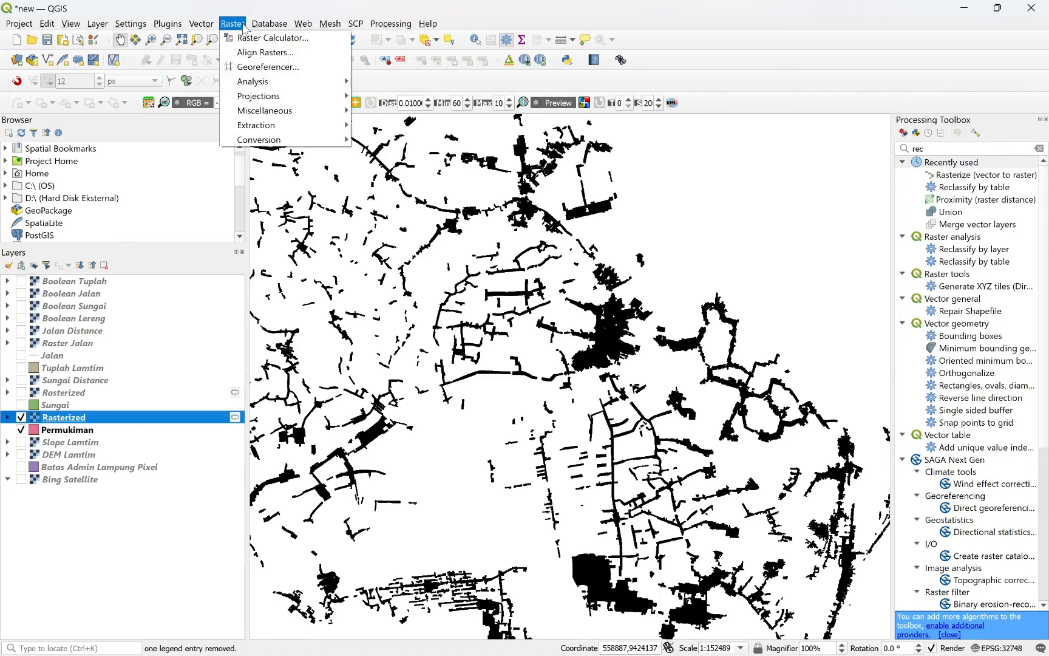
{"action": "mouse_move", "coordinate": [271, 82]}
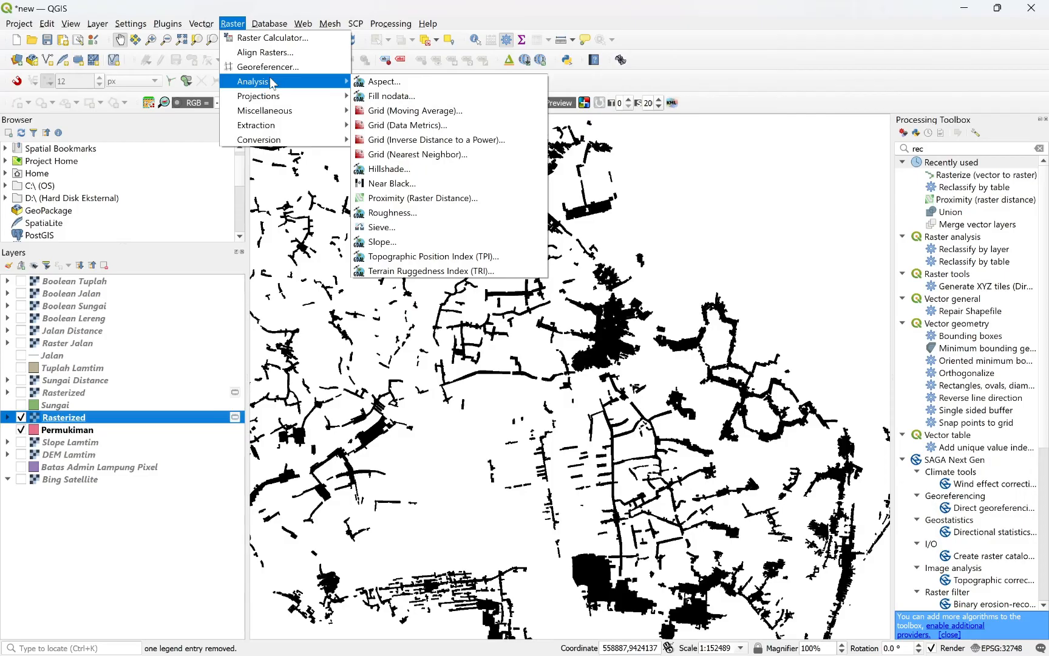
{"action": "left_click", "coordinate": [414, 200]}
{"action": "key", "text": "Escape"}
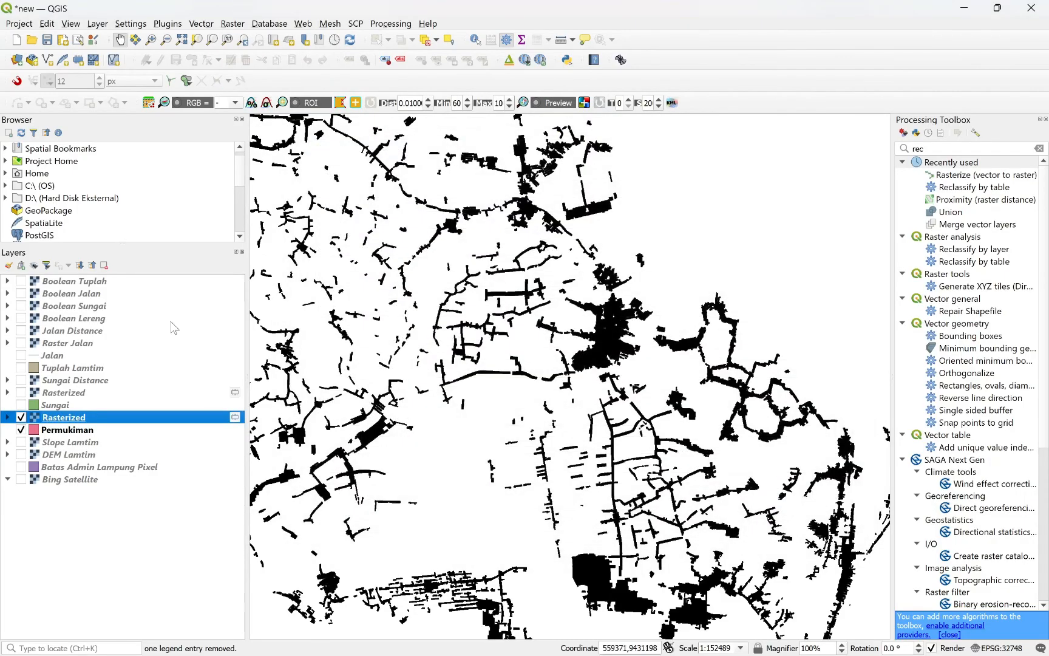
Remove the older hidden Rasterized layer above Sungai and select the Rasterized layer made from Permukiman.
{"action": "left_click", "coordinate": [74, 395]}
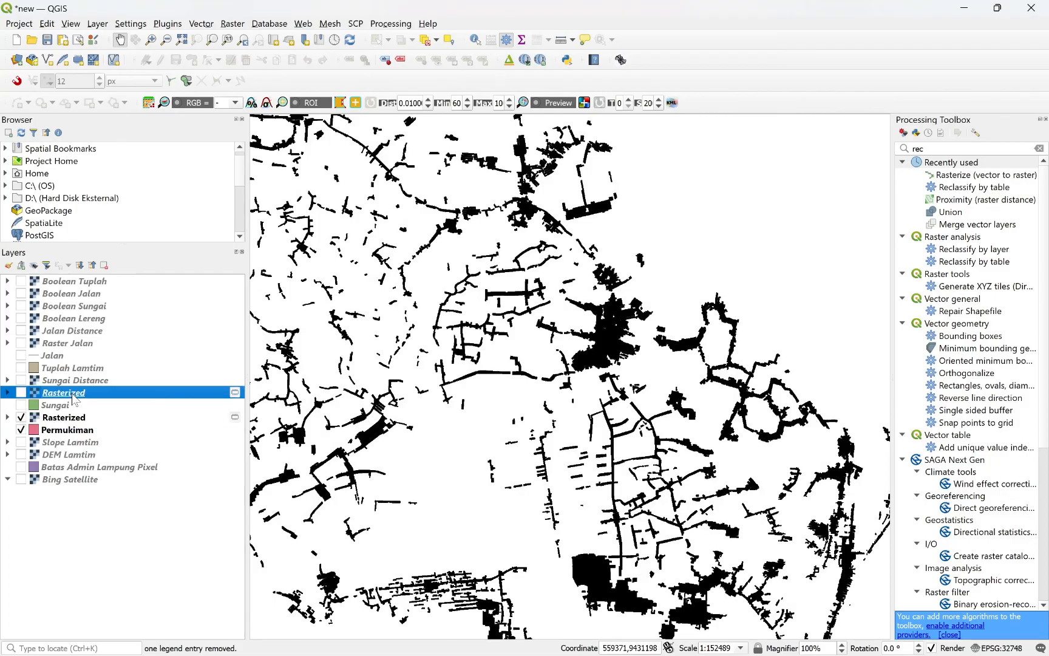
{"action": "key", "text": "Delete"}
{"action": "key", "text": "Return"}
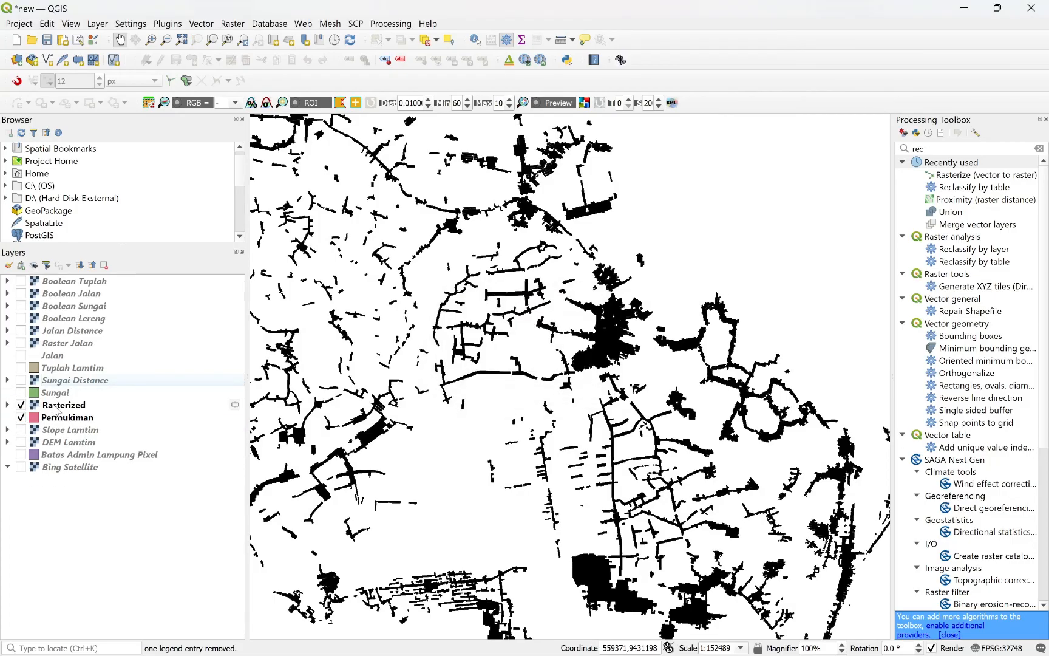
{"action": "left_click", "coordinate": [56, 417]}
{"action": "left_click", "coordinate": [60, 405]}
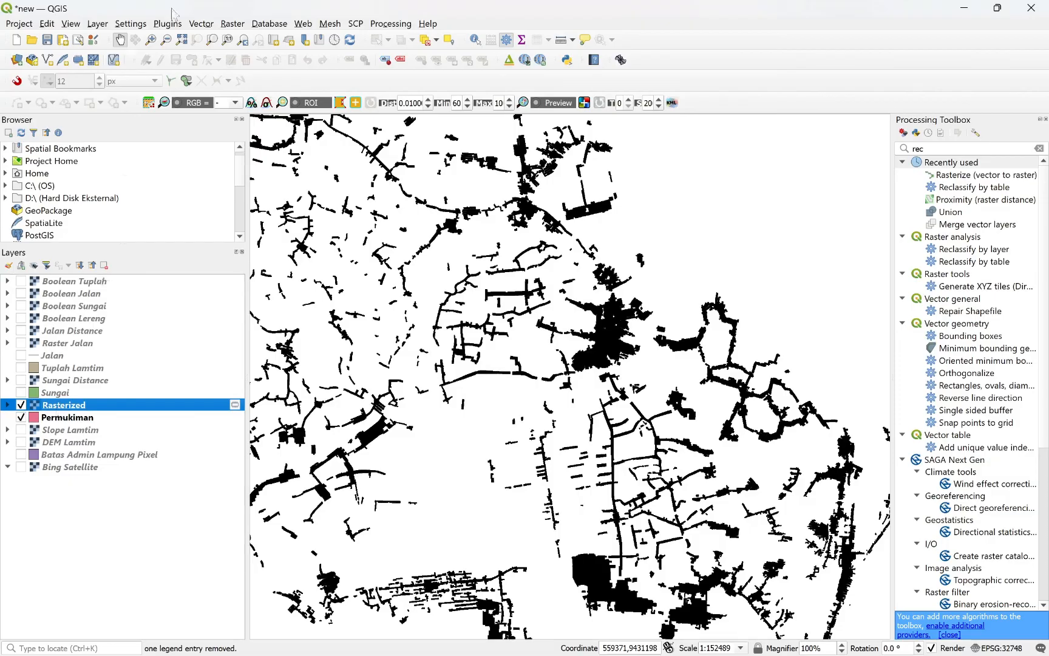
Generate a temporary Proximity (Raster Distance) map from the Rasterized layer, with georeferenced coordinates as the distance units.
{"action": "left_click", "coordinate": [232, 23]}
{"action": "mouse_move", "coordinate": [278, 83]}
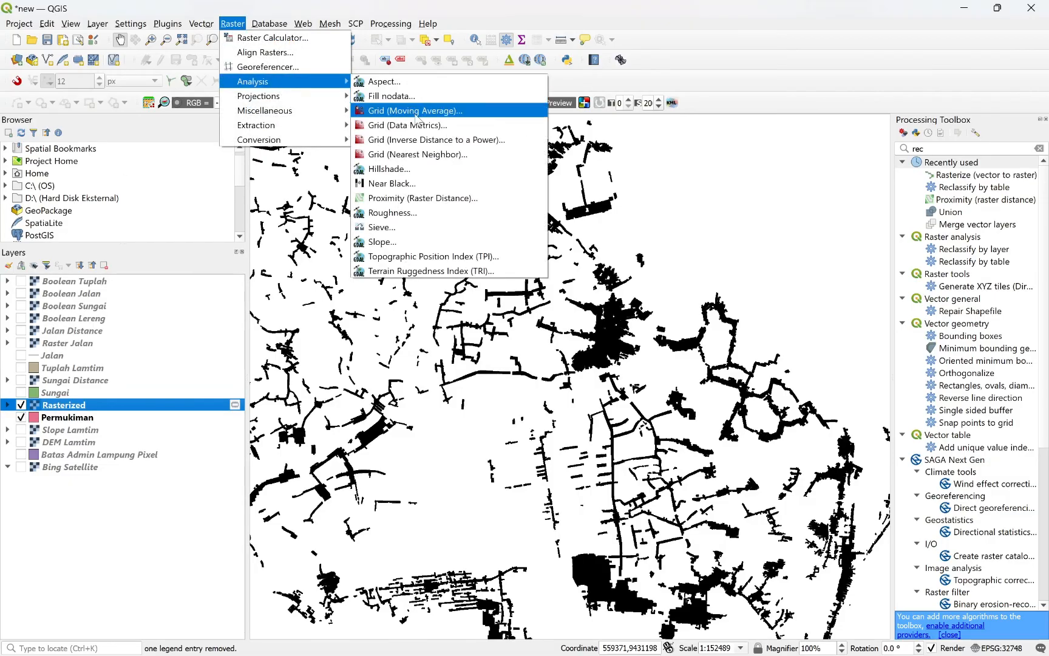
{"action": "left_click", "coordinate": [413, 198]}
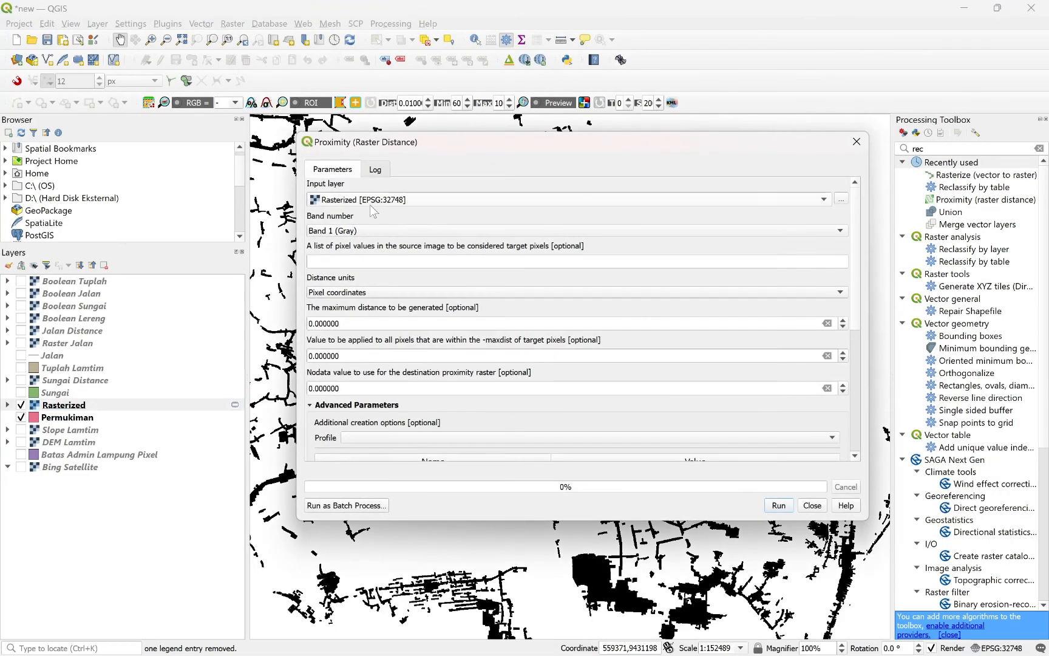
{"action": "left_click", "coordinate": [355, 297]}
{"action": "left_click", "coordinate": [354, 281]}
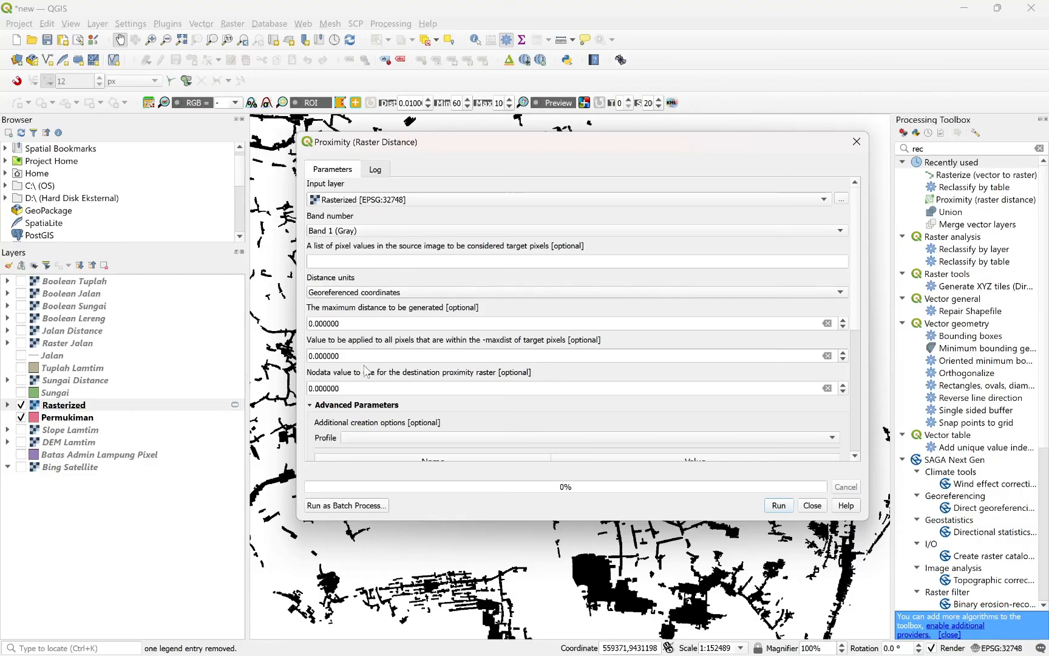
{"action": "left_click_drag", "start_coordinate": [855, 281], "coordinate": [811, 334]}
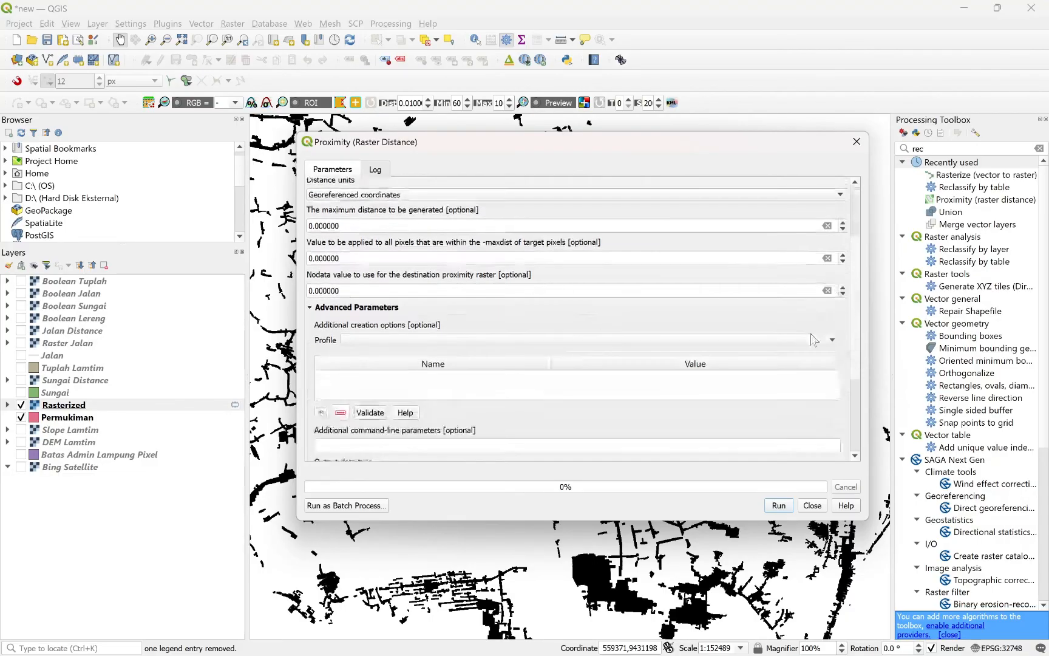
{"action": "scroll", "coordinate": [814, 340], "scroll_direction": "down", "scroll_amount": 4}
{"action": "left_click", "coordinate": [777, 506]}
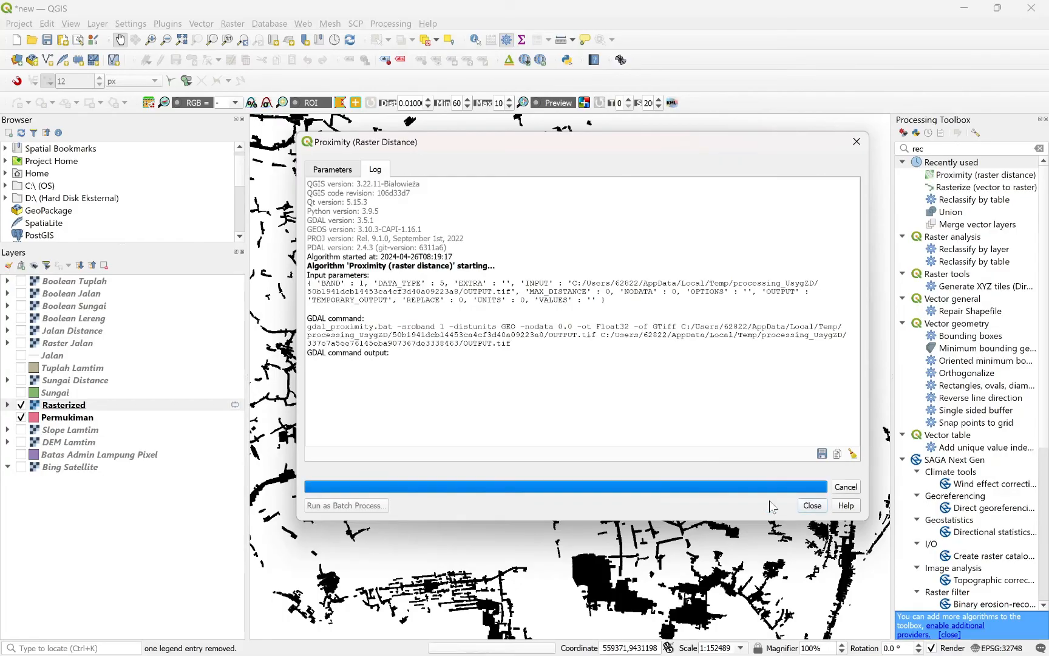
{"action": "left_click", "coordinate": [812, 506]}
{"action": "scroll", "coordinate": [642, 342], "scroll_direction": "down", "scroll_amount": 3}
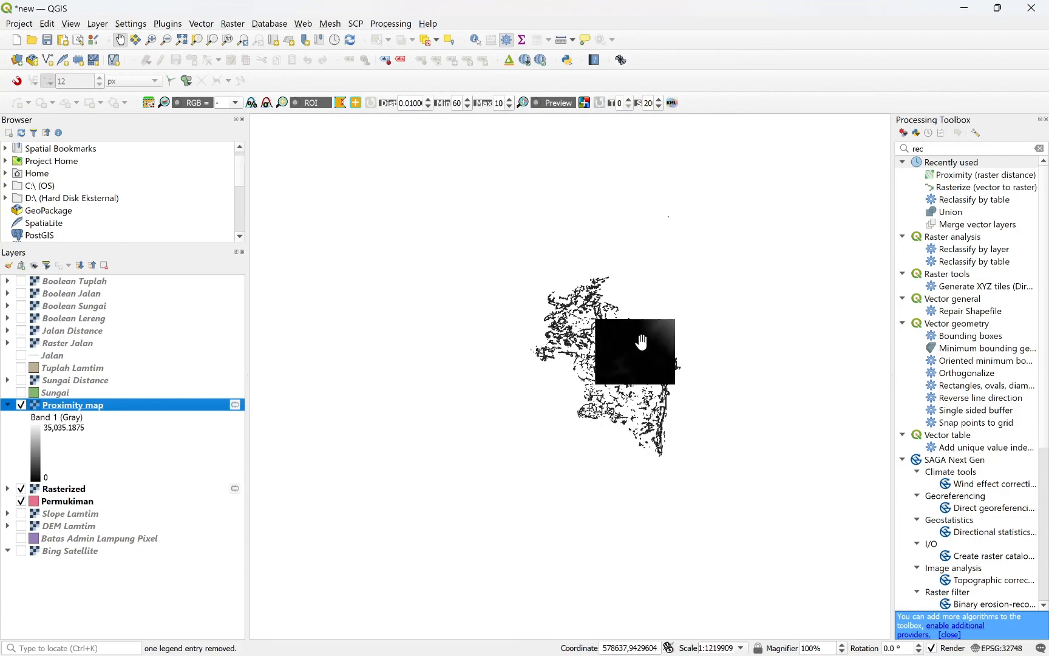
{"action": "scroll", "coordinate": [641, 339], "scroll_direction": "up", "scroll_amount": 1}
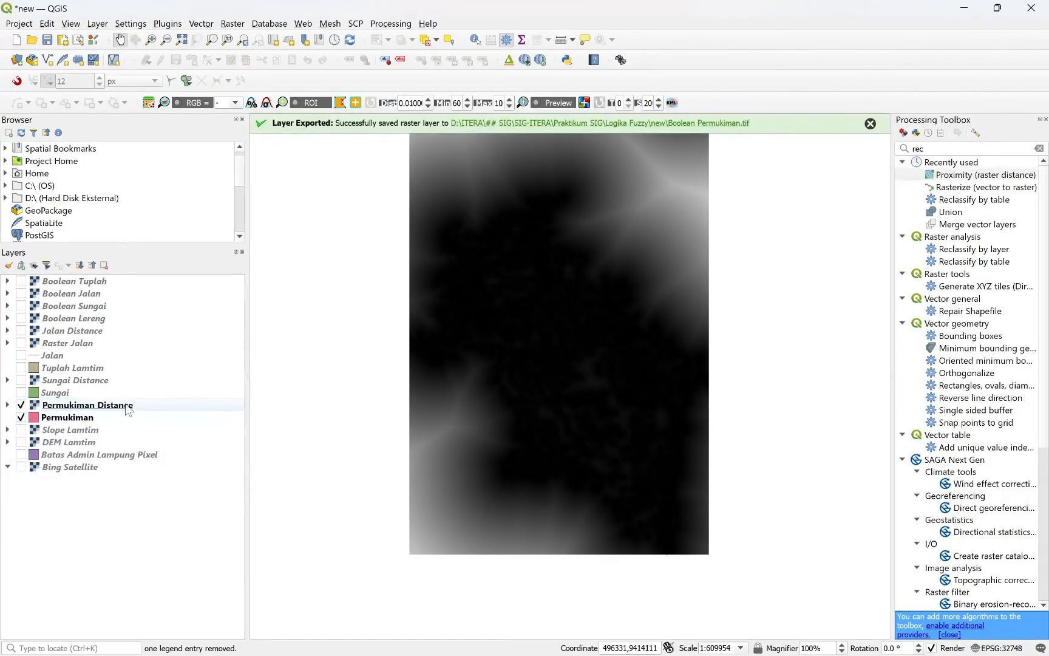
Start Reclassify by Table for Permukiman Distance and add two empty rows to its reclassification table.
{"action": "left_click", "coordinate": [128, 409]}
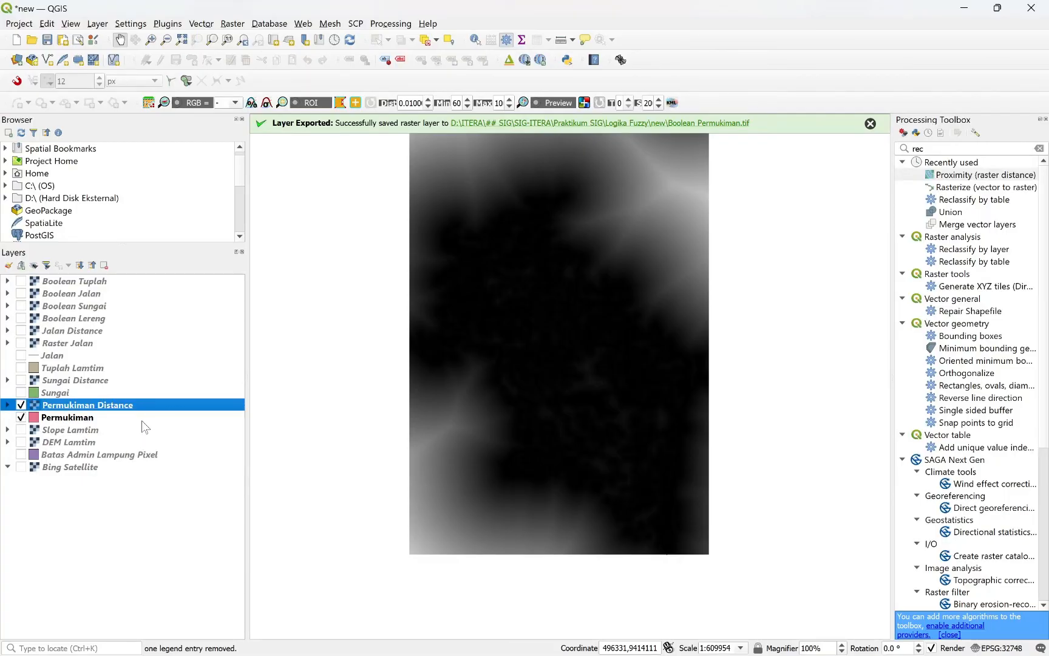
{"action": "double_click", "coordinate": [950, 201]}
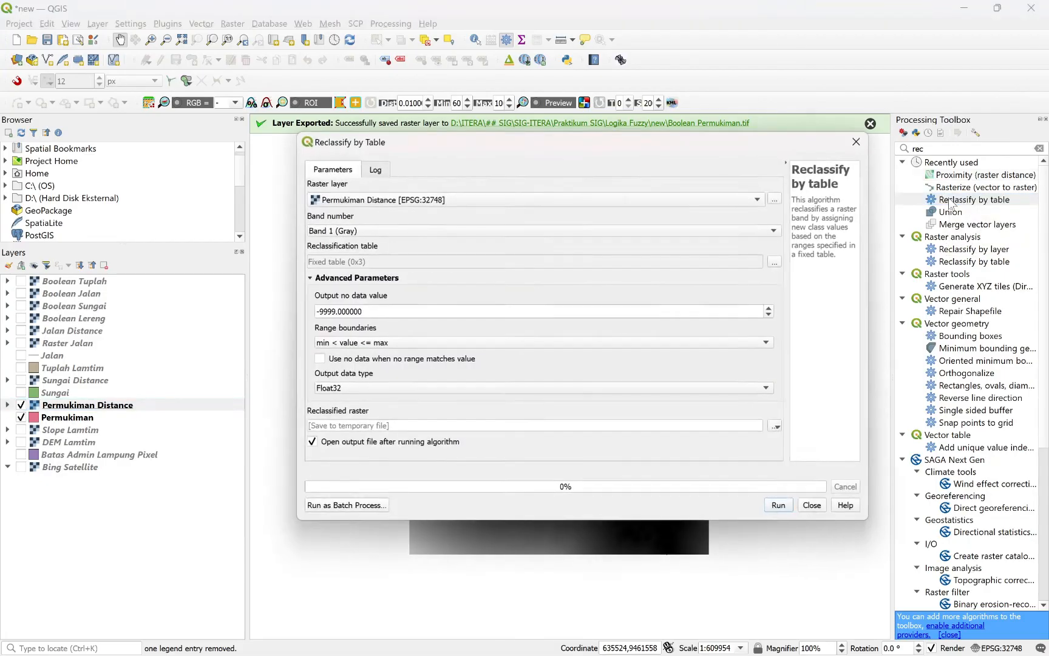
{"action": "left_click", "coordinate": [773, 265]}
{"action": "left_click", "coordinate": [750, 207]}
{"action": "left_click", "coordinate": [751, 206]}
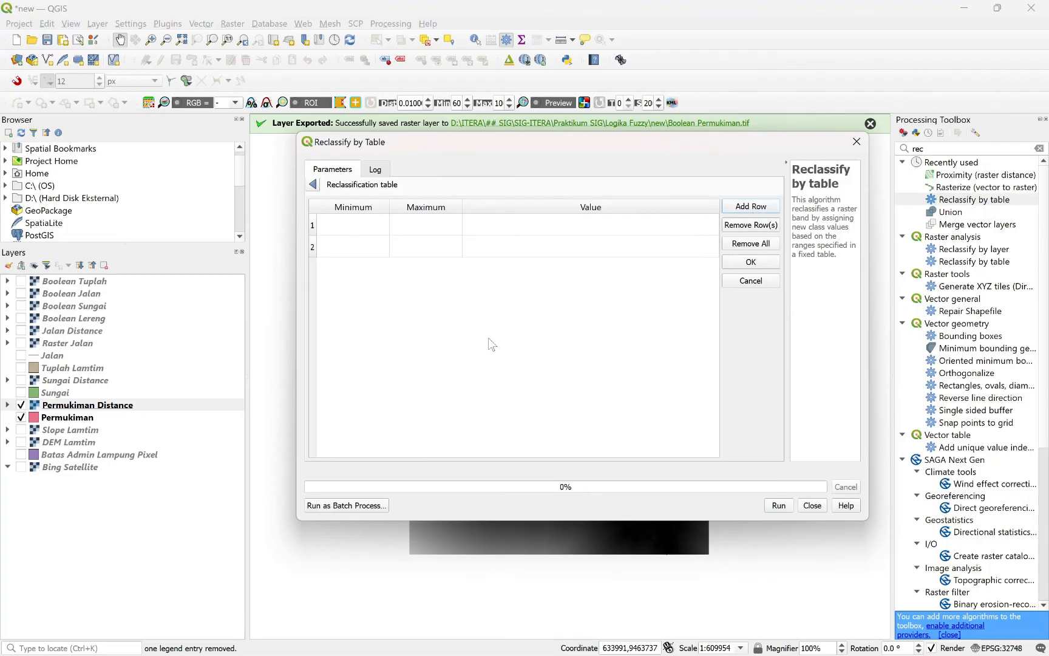
Check the Pemukiman criteria on the Metode Boolean slide and fill the first row with minimum 0, maximum 582 and value 1.
{"action": "key", "text": "alt+Tab"}
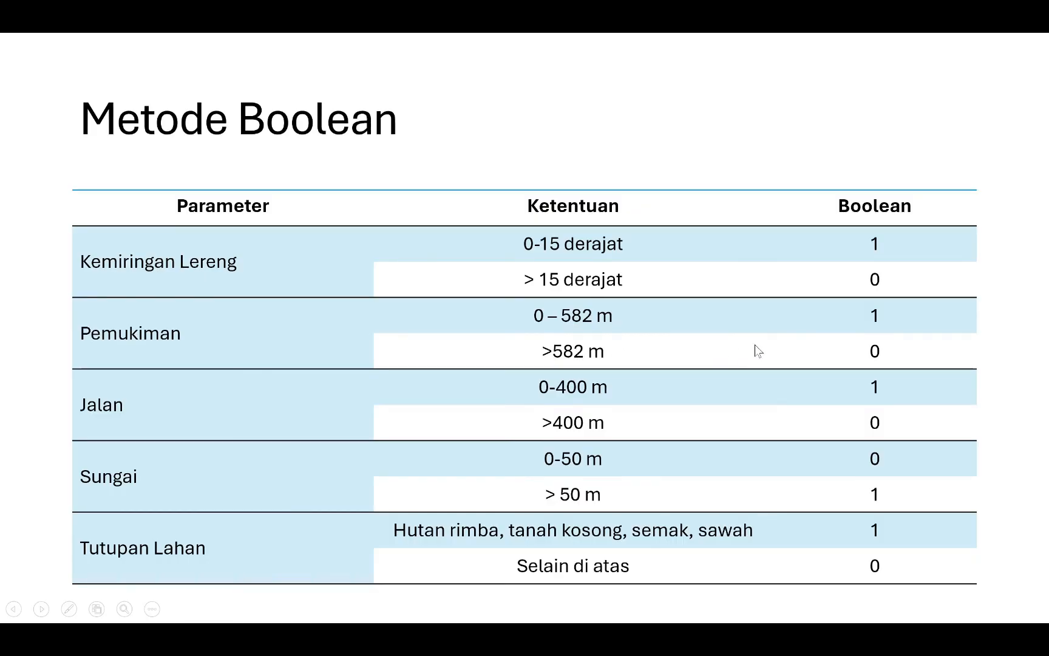
{"action": "key", "text": "alt+Tab"}
{"action": "type", "text": "0"}
{"action": "key", "text": "Tab"}
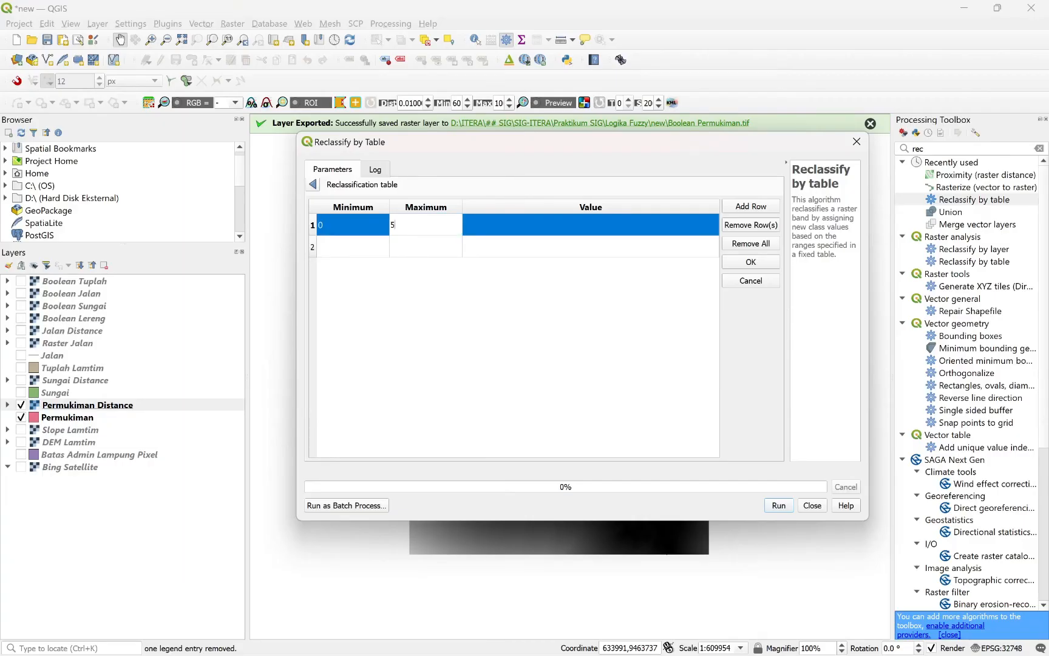
{"action": "type", "text": "582"}
{"action": "key", "text": "Tab"}
{"action": "type", "text": "1"}
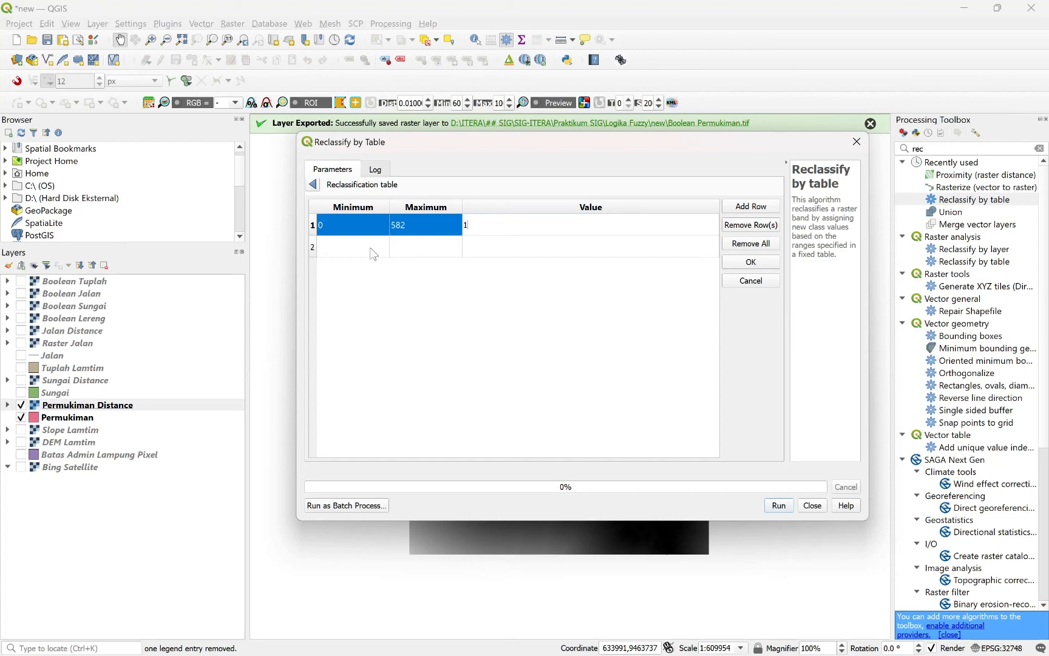
{"action": "key", "text": "Tab"}
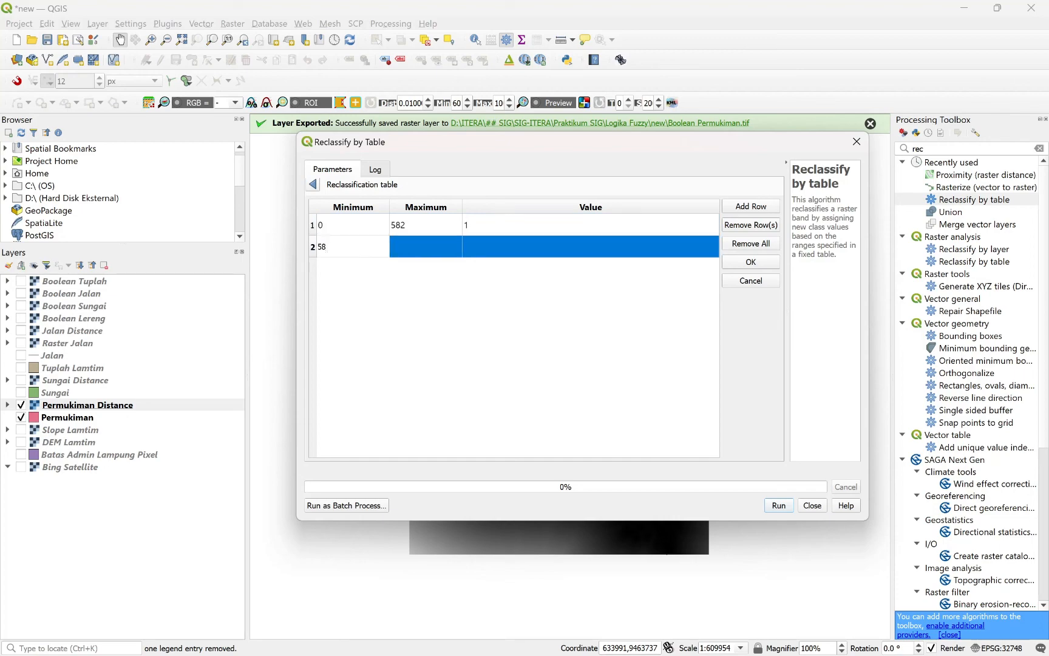
Copy the maximum from Permukiman Distance's symbology and complete the second row as 582 to 35035.2 with value 0.
{"action": "left_click", "coordinate": [8, 405]}
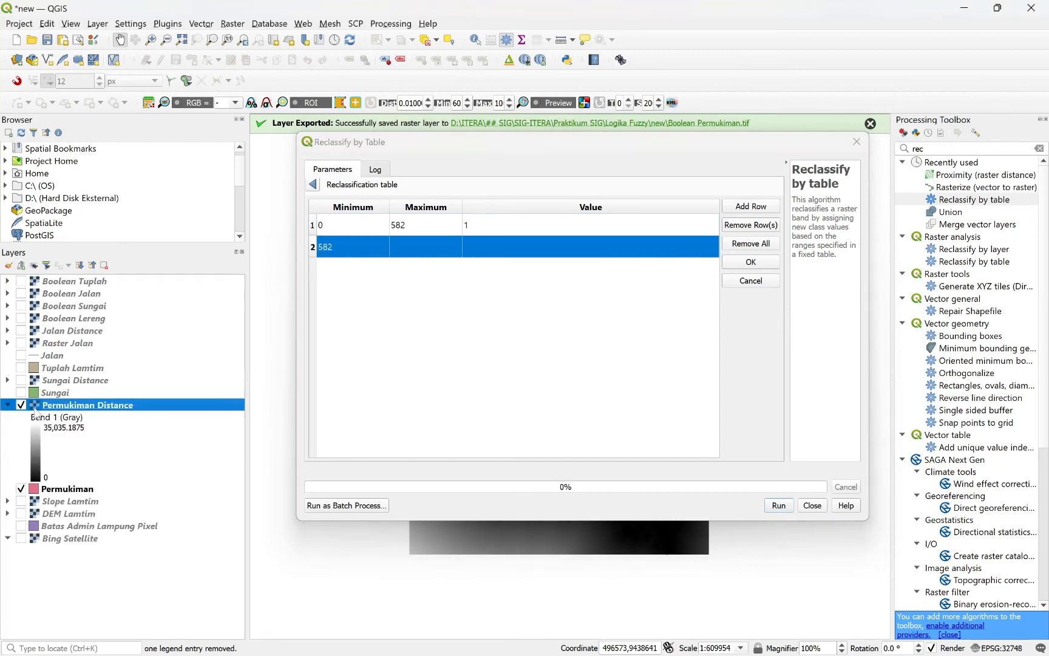
{"action": "double_click", "coordinate": [64, 429]}
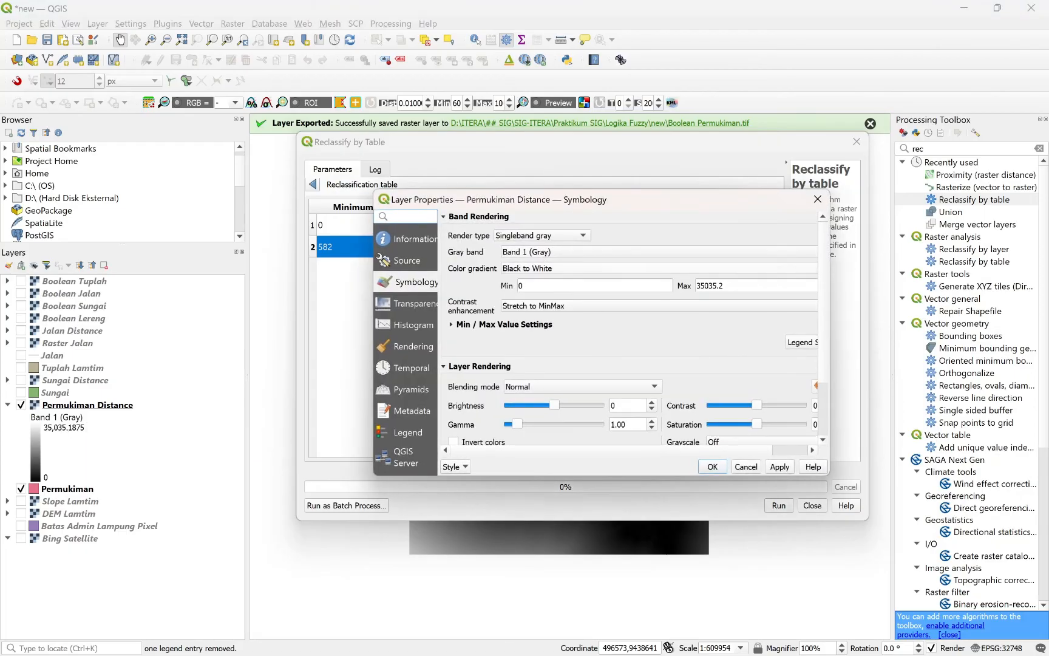
{"action": "double_click", "coordinate": [710, 285]}
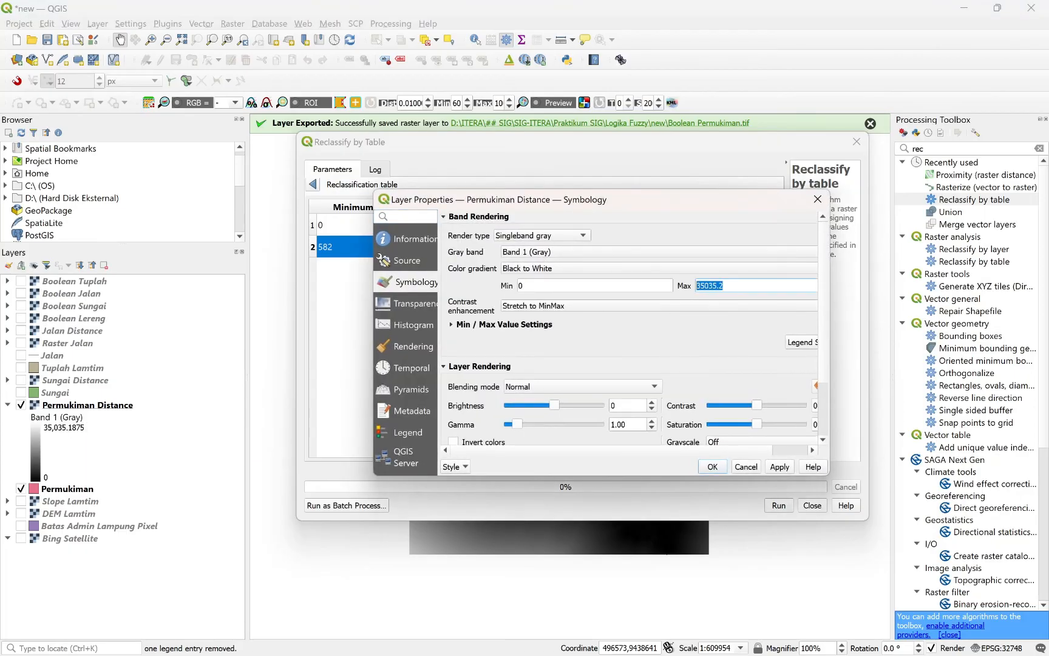
{"action": "left_click", "coordinate": [746, 467]}
{"action": "double_click", "coordinate": [479, 251]}
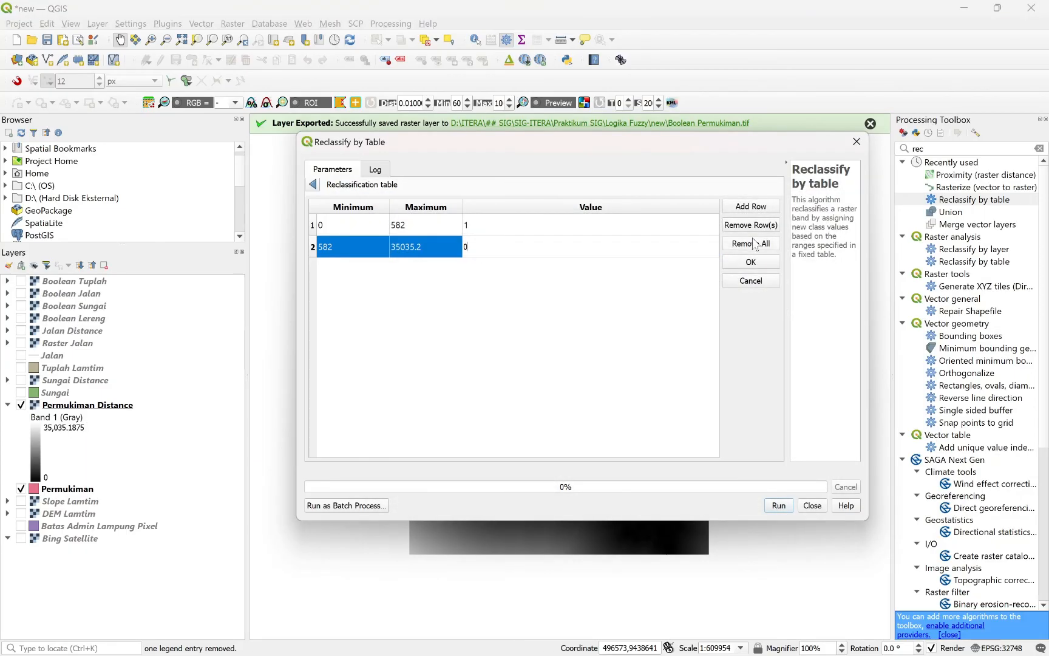
Accept the reclassification table, reclassify Permukiman Distance to a temporary raster and close the dialog.
{"action": "left_click", "coordinate": [751, 261]}
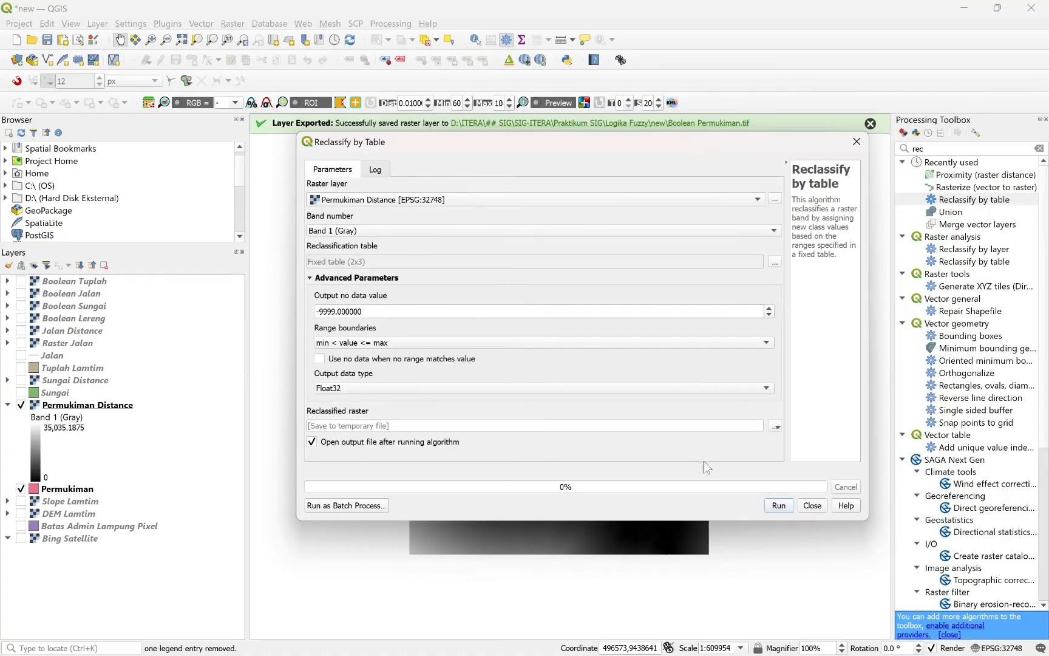
{"action": "left_click", "coordinate": [778, 506]}
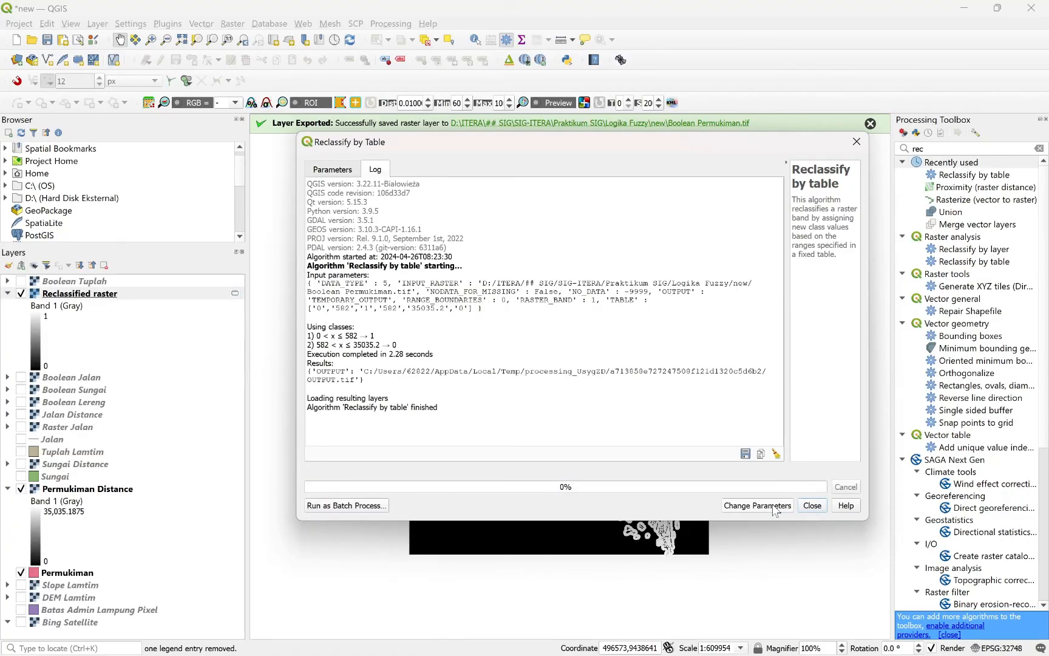
{"action": "left_click", "coordinate": [812, 506]}
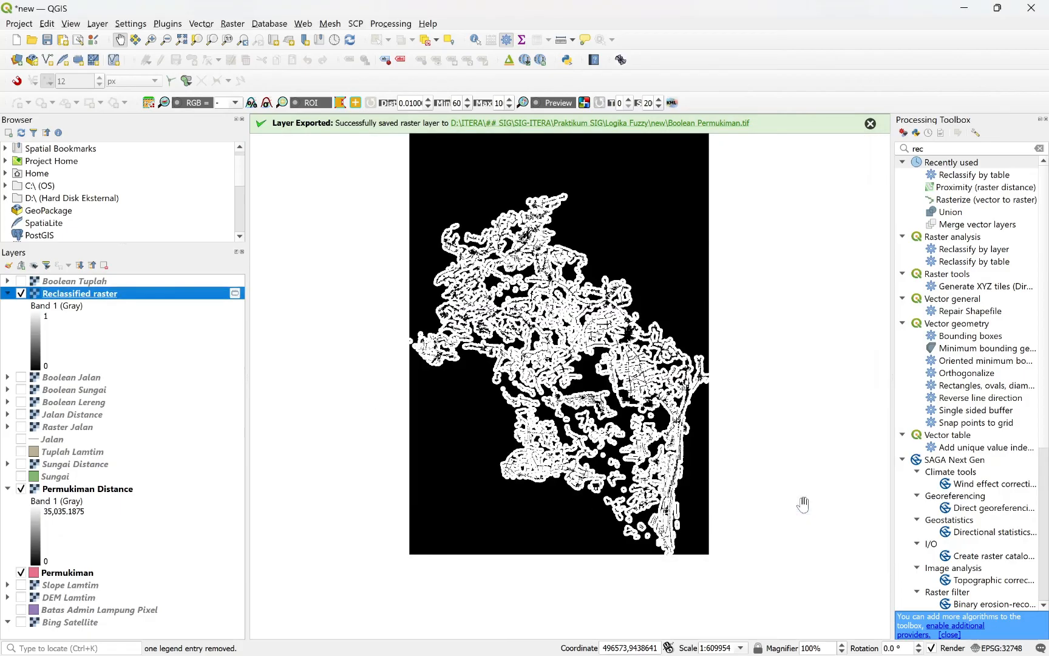
{"action": "left_click_drag", "start_coordinate": [488, 291], "coordinate": [517, 311]}
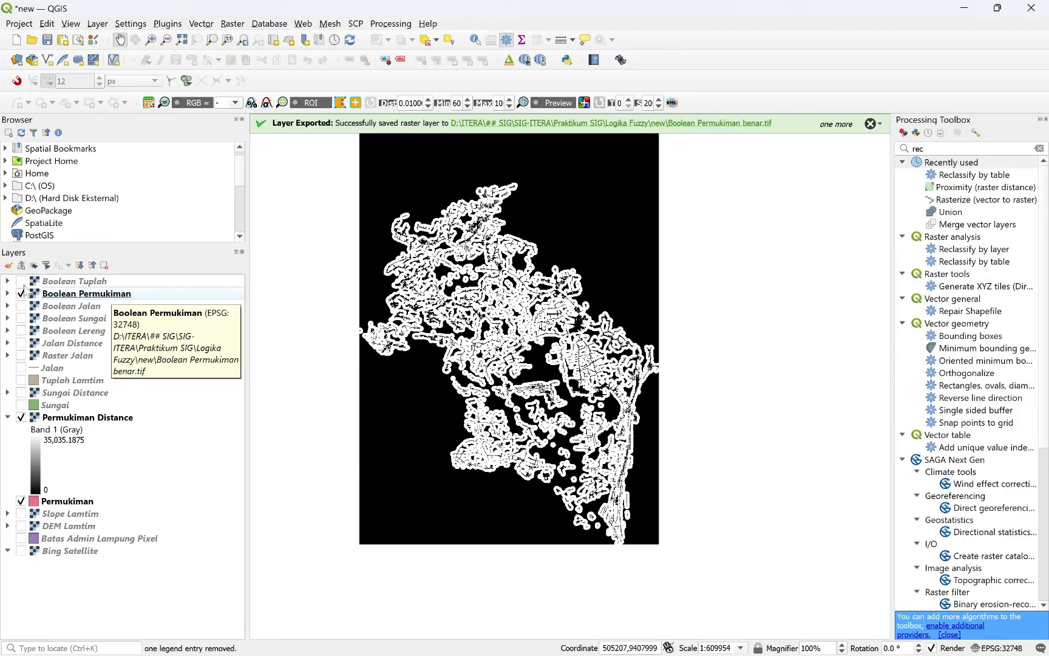
Expand the legends of Boolean Tuplah, Permukiman, Jalan, Sungai and Lereng to check their value ranges.
{"action": "left_click", "coordinate": [7, 281]}
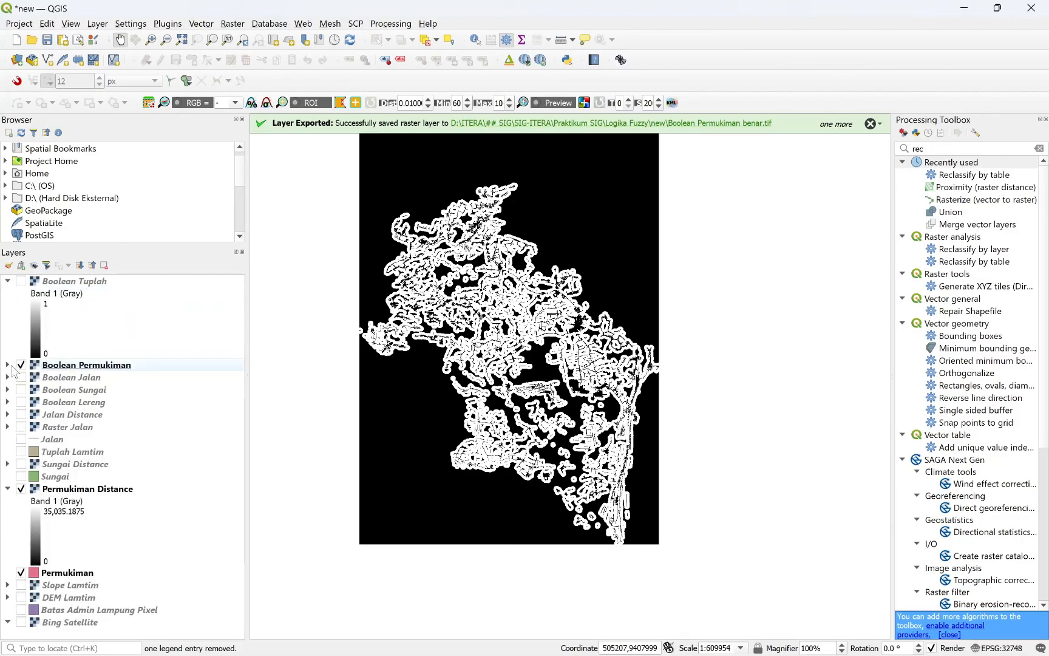
{"action": "left_click", "coordinate": [7, 365]}
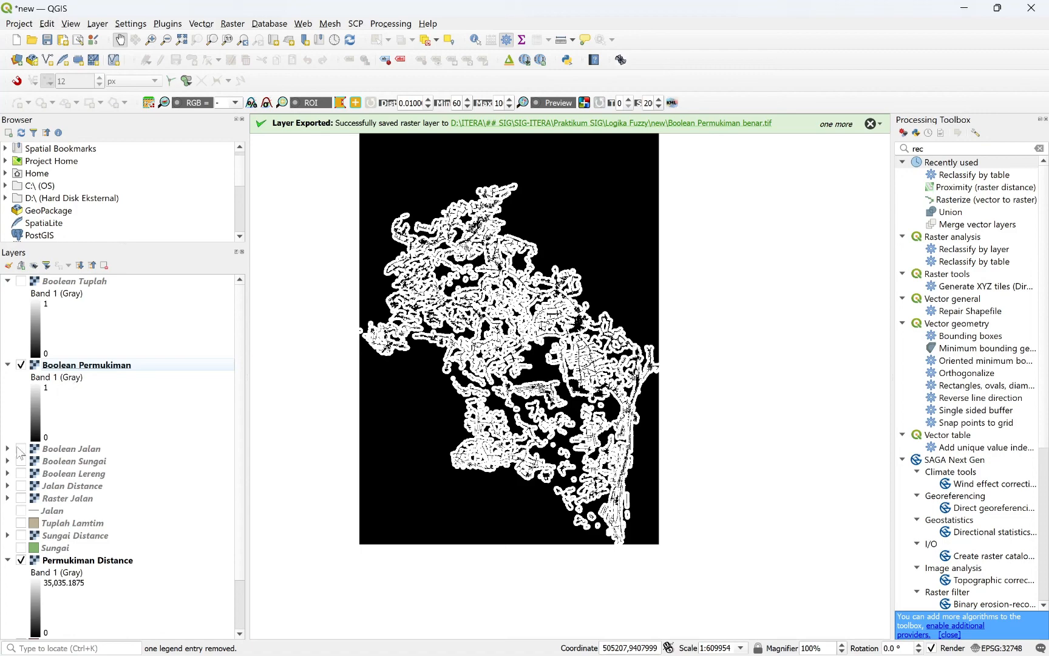
{"action": "left_click", "coordinate": [8, 449]}
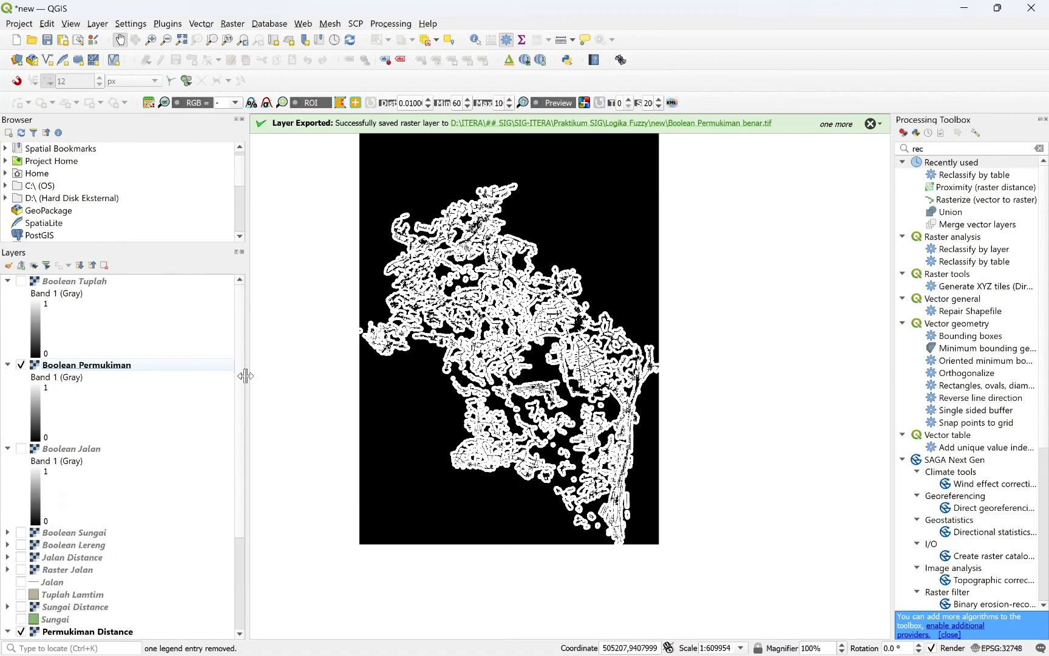
{"action": "scroll", "coordinate": [241, 378], "scroll_direction": "down", "scroll_amount": 3}
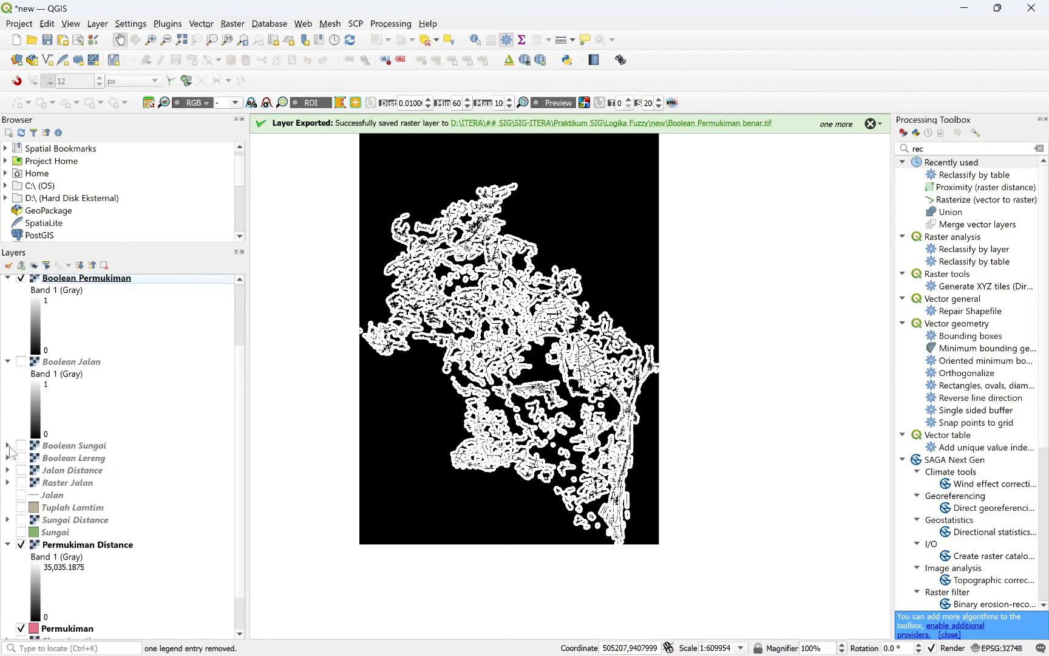
{"action": "left_click", "coordinate": [17, 449]}
{"action": "left_click", "coordinate": [7, 529]}
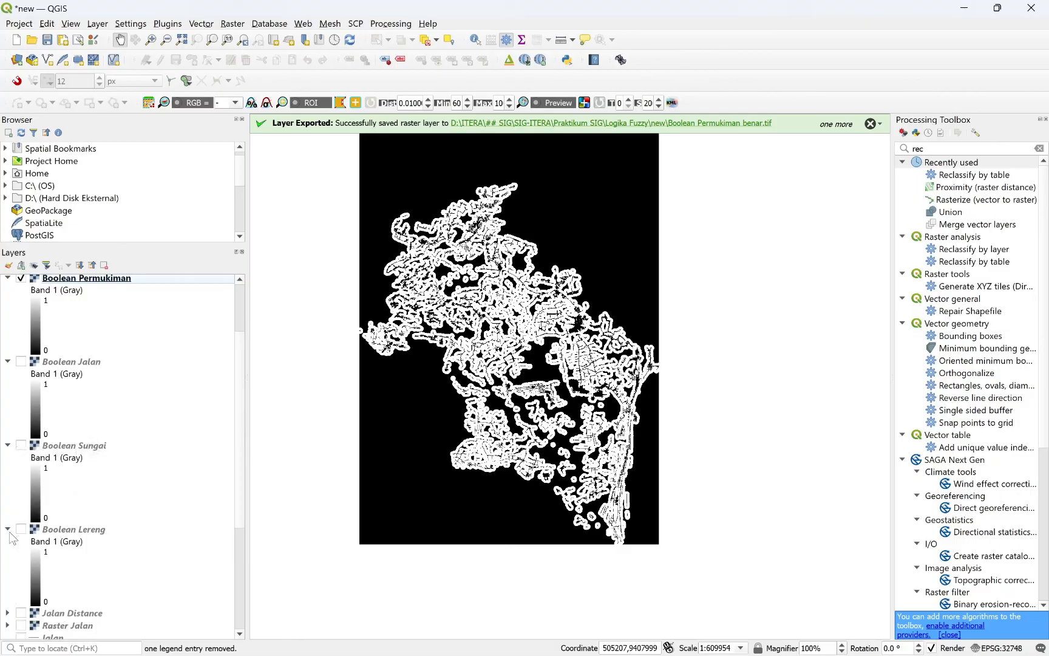
Make the Boolean Lereng, Boolean Sungai, Boolean Jalan and Boolean Tuplah layers visible on the map.
{"action": "left_click", "coordinate": [21, 529]}
{"action": "left_click", "coordinate": [21, 445]}
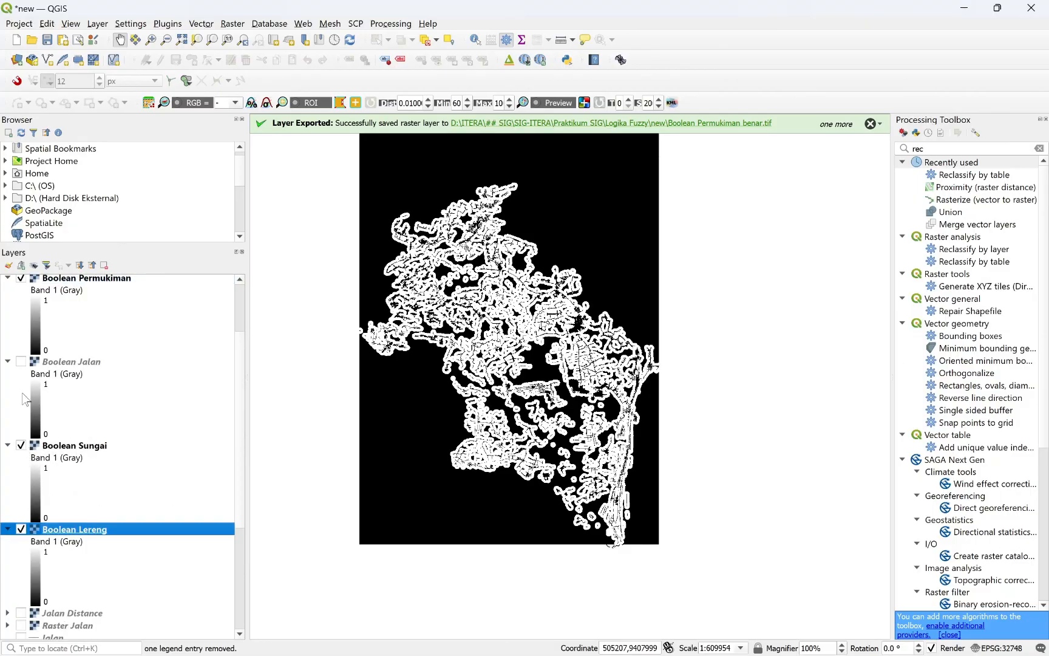
{"action": "left_click", "coordinate": [22, 362]}
{"action": "left_click_drag", "start_coordinate": [242, 396], "coordinate": [241, 335]}
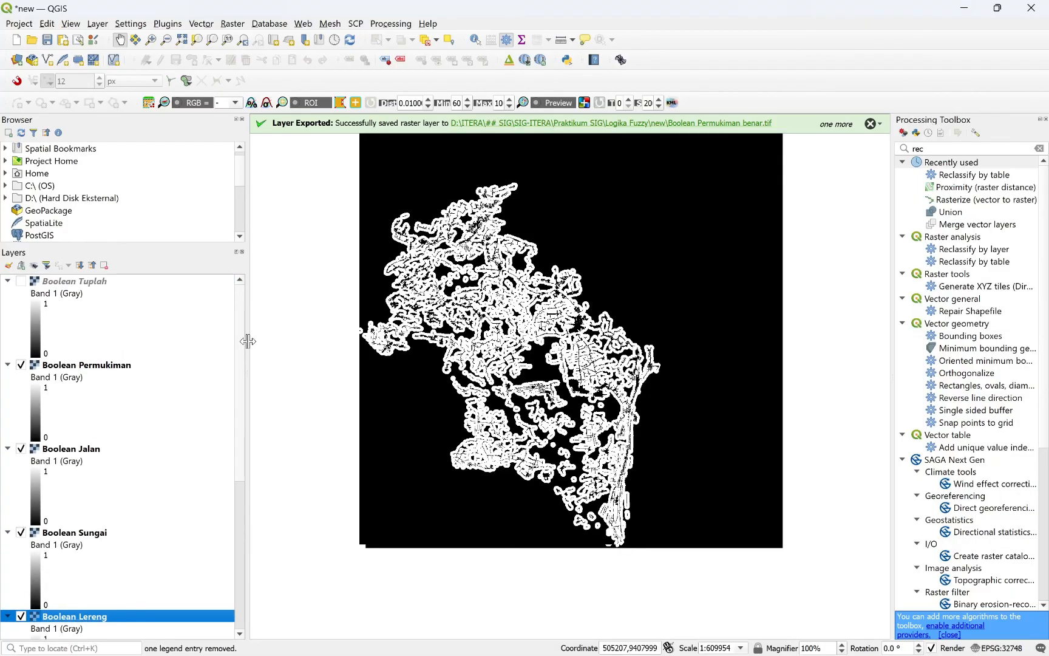
{"action": "left_click", "coordinate": [20, 281]}
Collapse the legends of all five Boolean layers.
{"action": "left_click", "coordinate": [8, 280]}
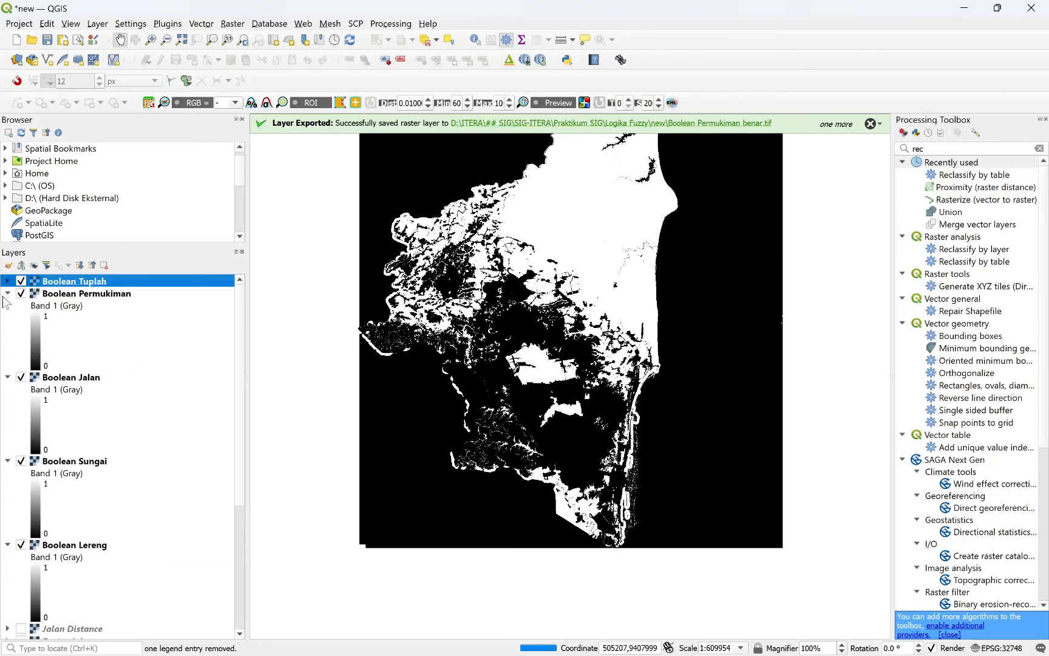
{"action": "left_click", "coordinate": [7, 293]}
{"action": "left_click", "coordinate": [7, 306]}
{"action": "left_click", "coordinate": [7, 319]}
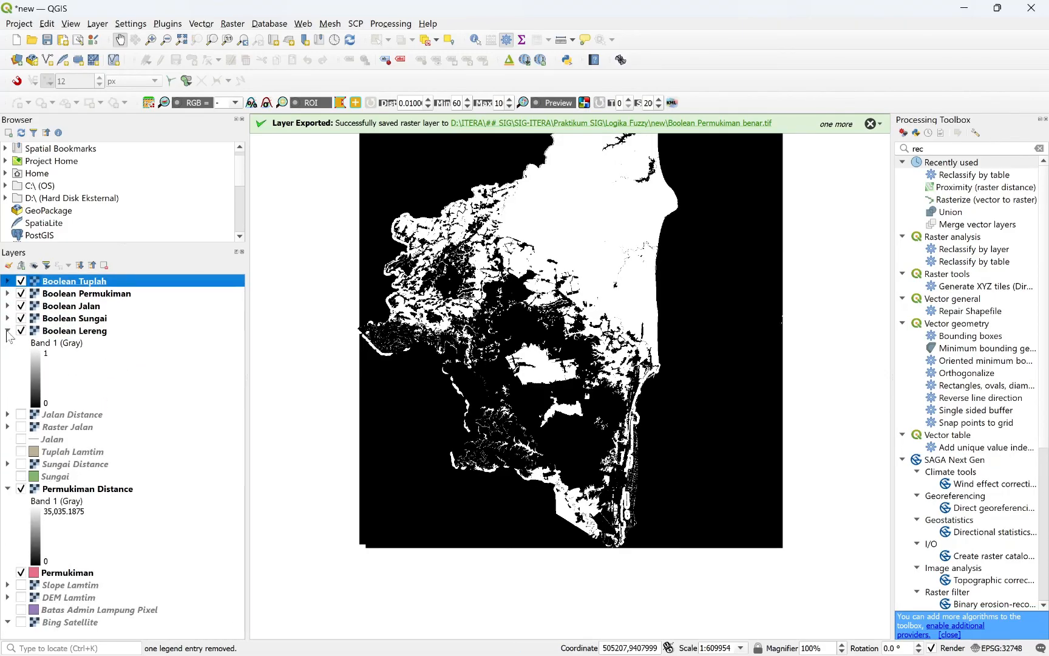
{"action": "left_click", "coordinate": [7, 331]}
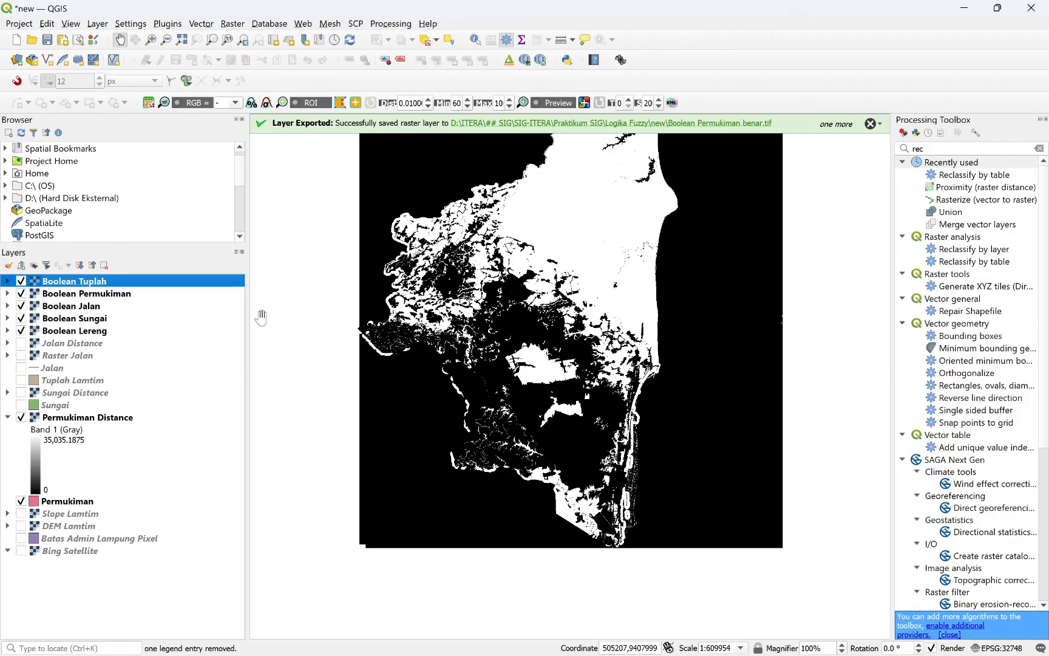
Select all five Boolean layers from Boolean Lereng to Boolean Tuplah.
{"action": "scroll", "coordinate": [636, 260], "scroll_direction": "down", "scroll_amount": 1}
{"action": "left_click_drag", "start_coordinate": [636, 260], "coordinate": [620, 298]}
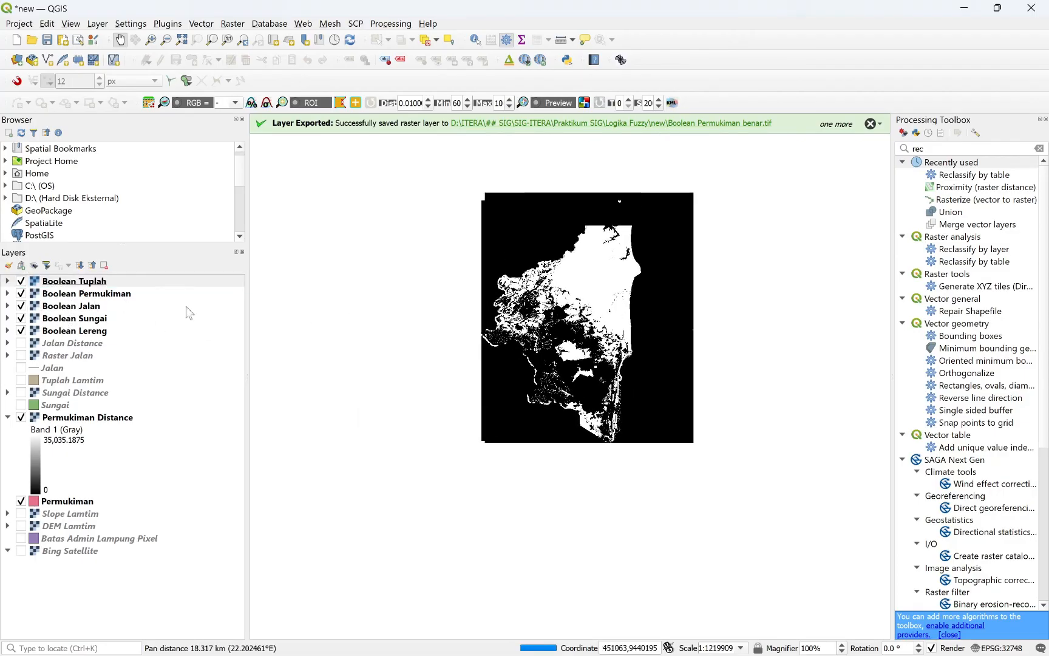
{"action": "left_click", "coordinate": [67, 331]}
{"action": "left_click", "coordinate": [77, 284], "text": "shift"}
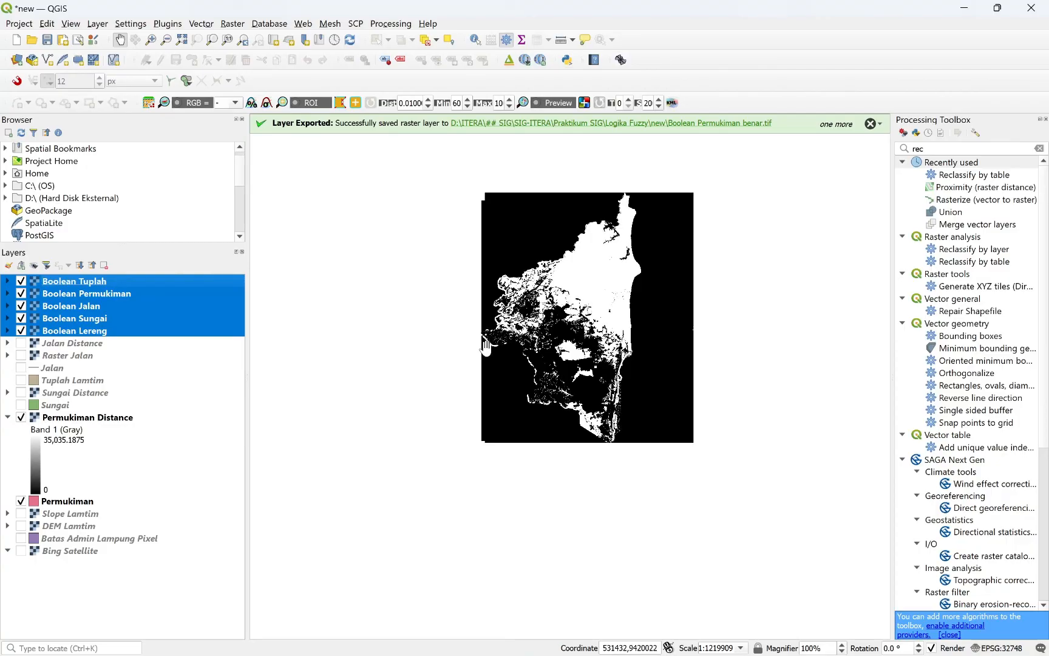
Build a Raster Calculator expression multiplying Boolean Jalan, Boolean Lereng, Boolean Permukiman, Boolean Sungai and Boolean Tuplah together.
{"action": "left_click", "coordinate": [231, 24]}
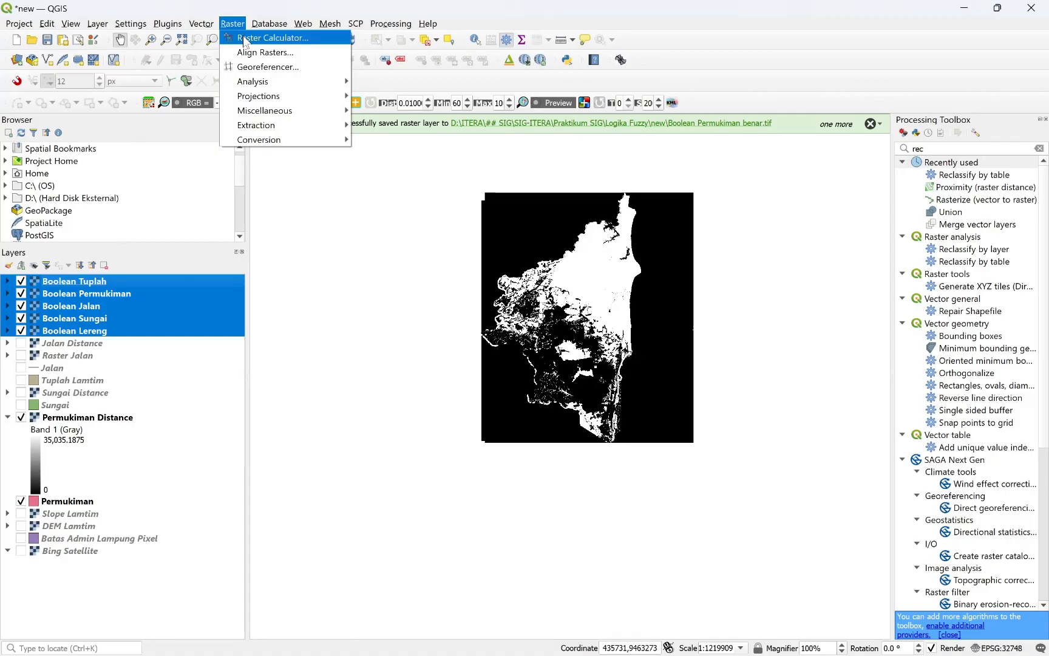
{"action": "left_click", "coordinate": [244, 39]}
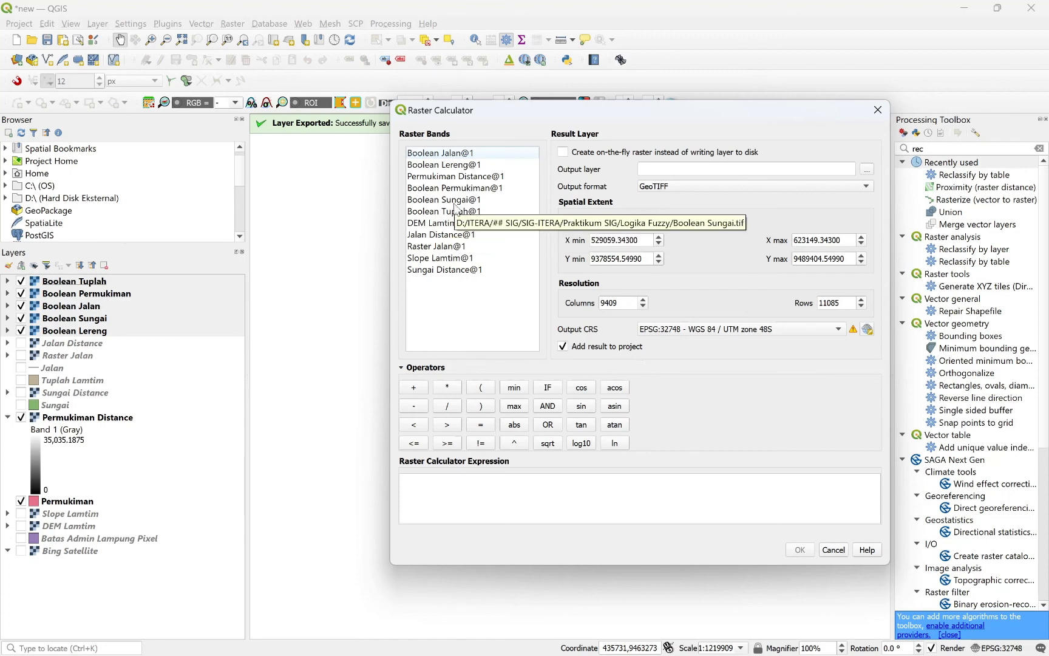
{"action": "left_click", "coordinate": [440, 156]}
{"action": "double_click", "coordinate": [440, 156]}
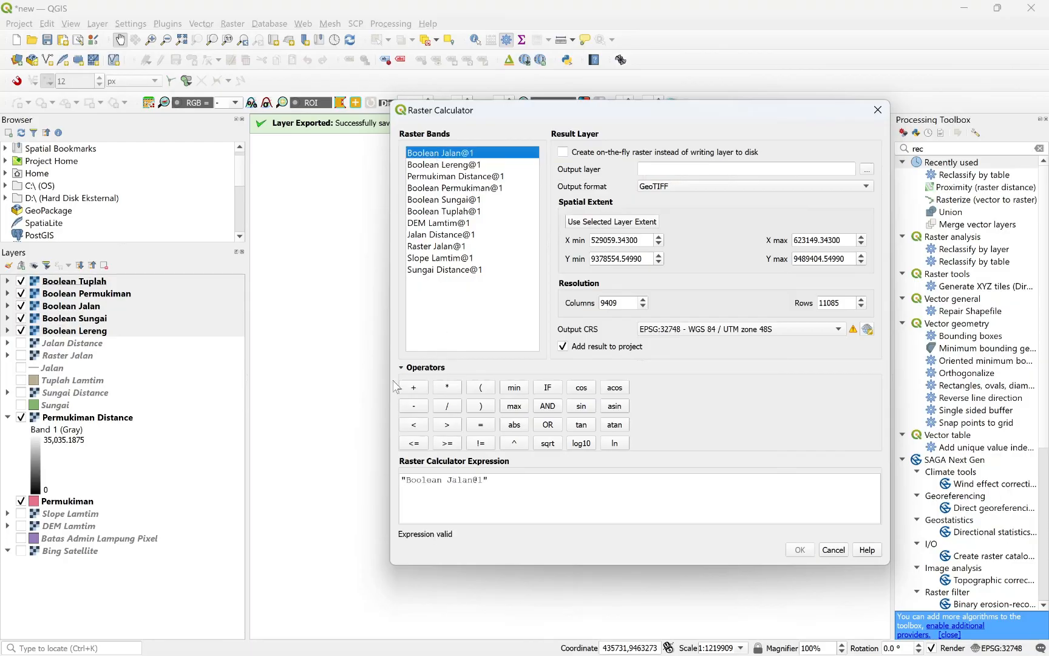
{"action": "left_click", "coordinate": [447, 388]}
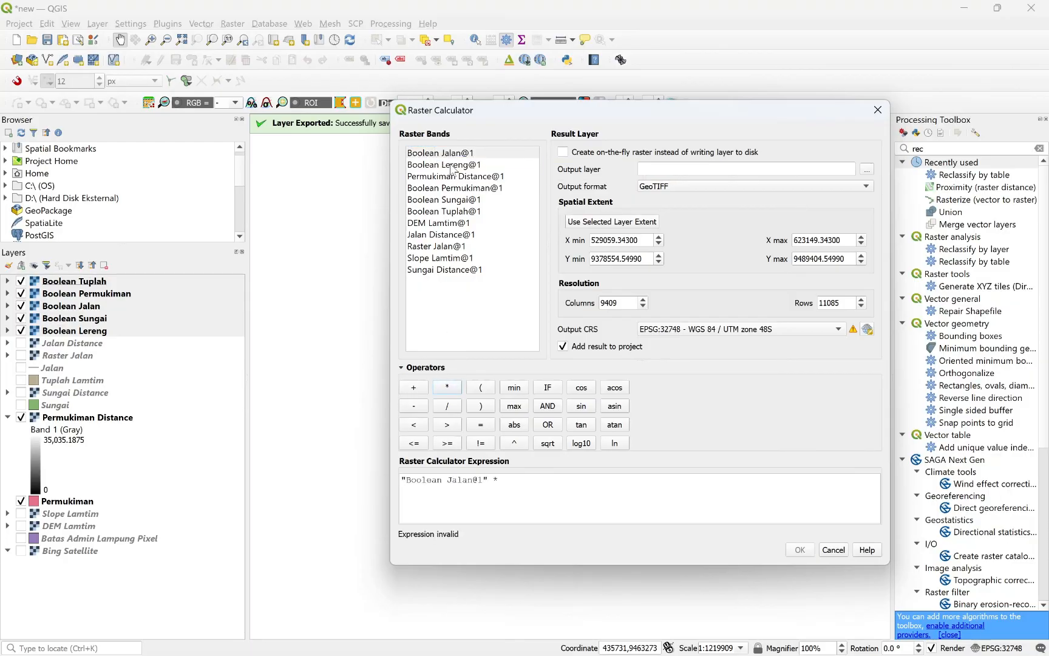
{"action": "double_click", "coordinate": [454, 164]}
{"action": "left_click", "coordinate": [442, 388]}
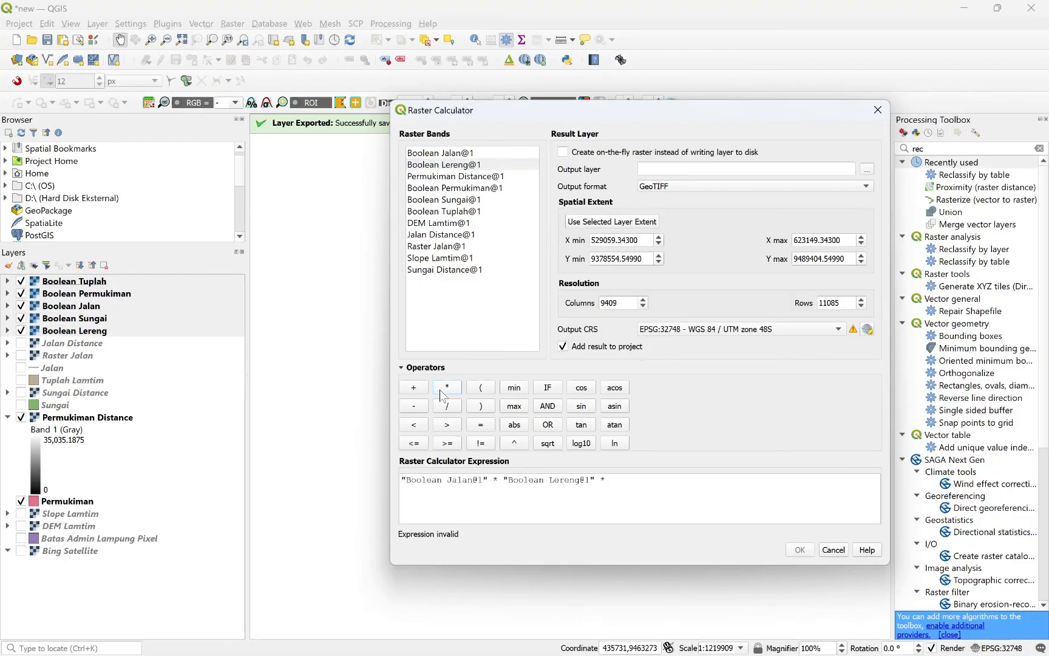
{"action": "double_click", "coordinate": [456, 190]}
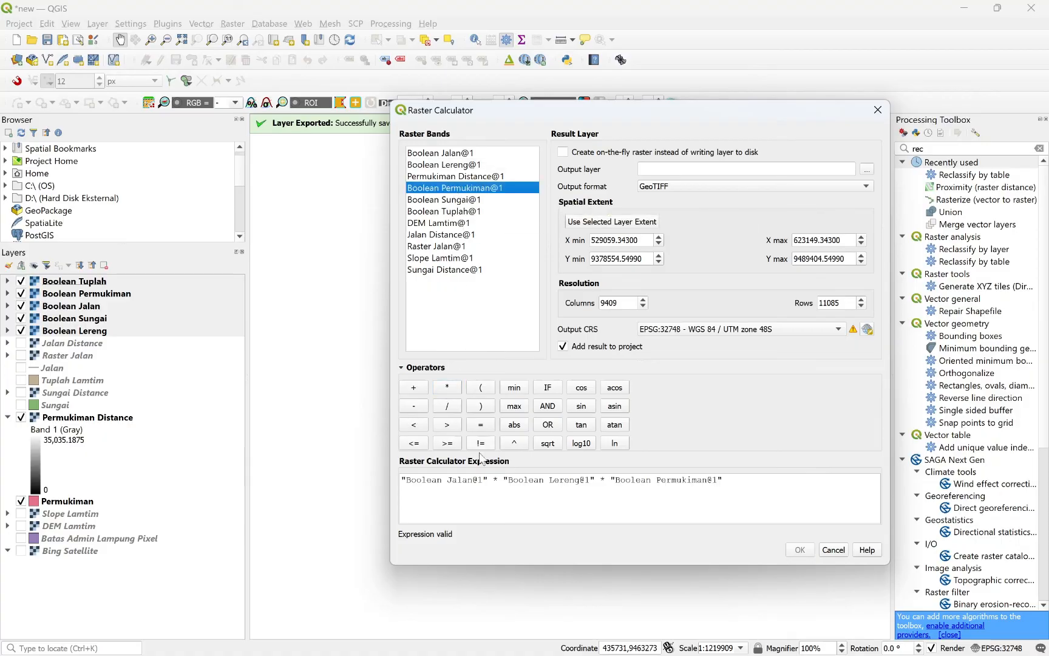
{"action": "left_click", "coordinate": [446, 389]}
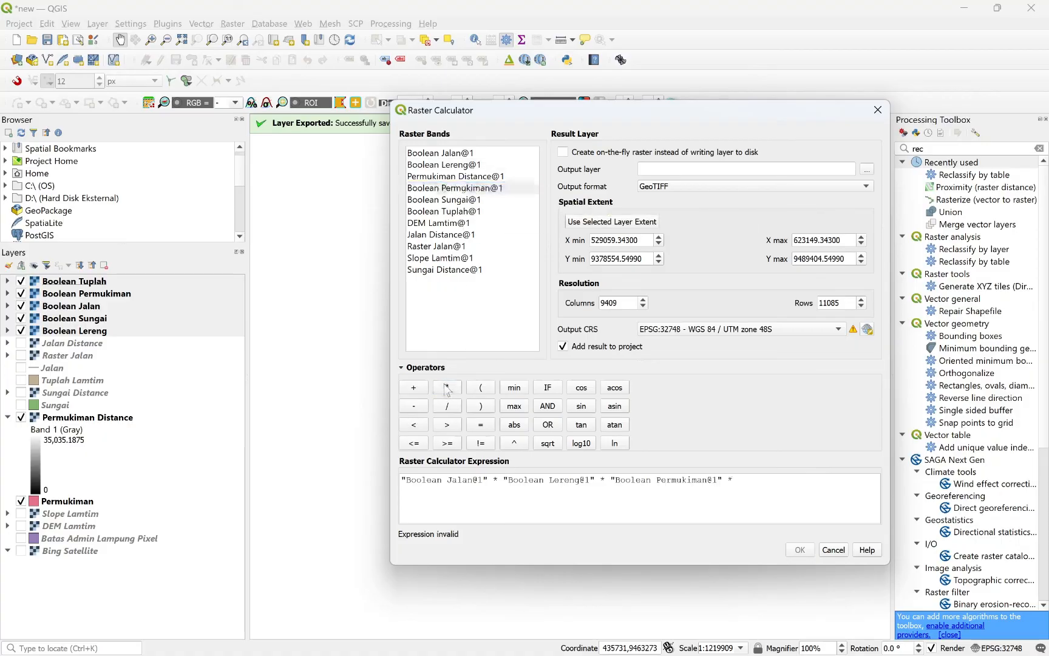
{"action": "double_click", "coordinate": [451, 200]}
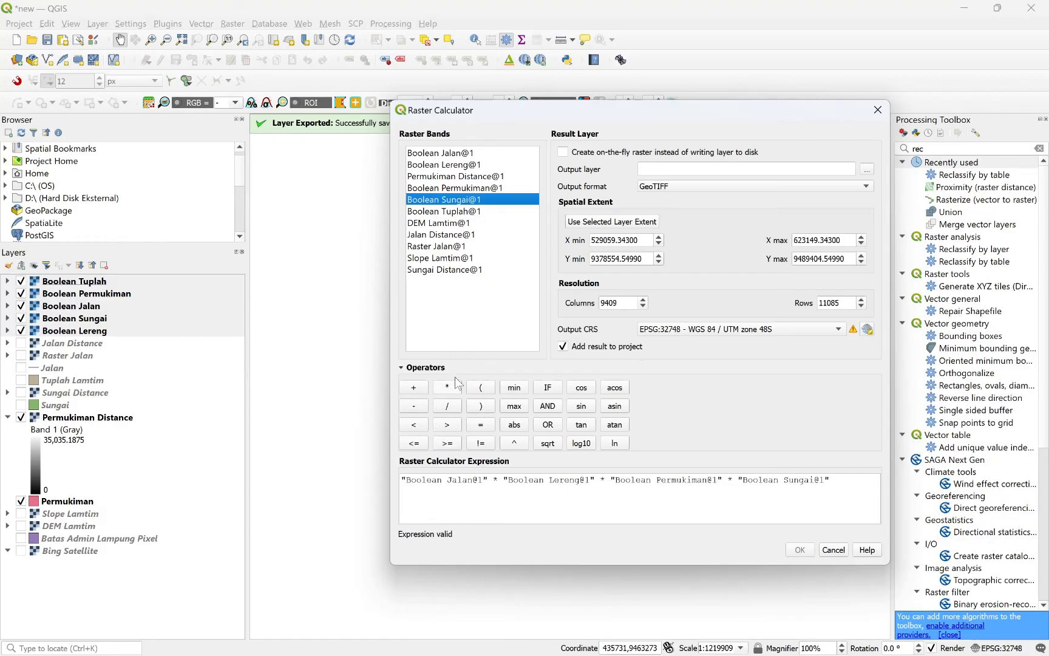
{"action": "left_click", "coordinate": [448, 389]}
{"action": "double_click", "coordinate": [442, 212]}
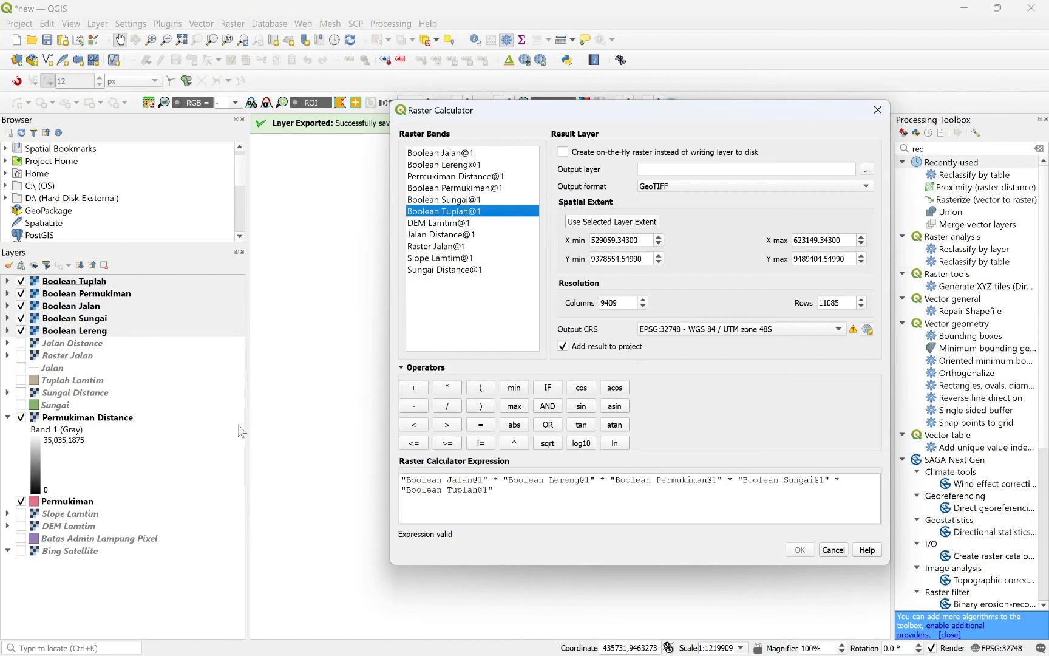
Use the DEM Lamtim extent, name the output raster Kesesuaian Kawasan Permukiman in the new folder, and run the calculation.
{"action": "left_click", "coordinate": [480, 223]}
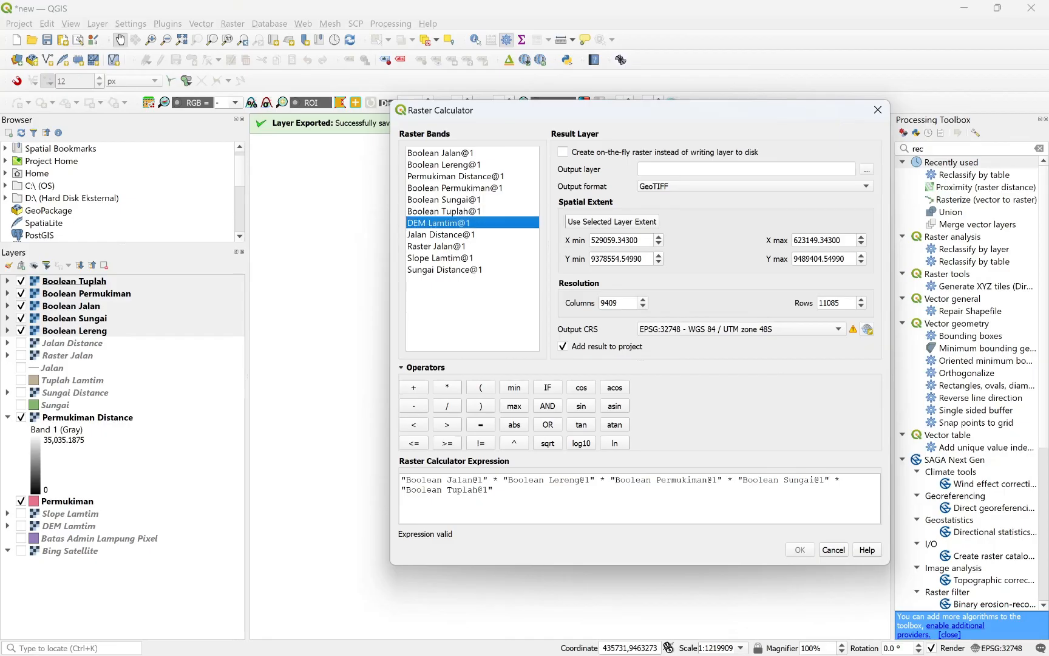
{"action": "left_click", "coordinate": [609, 222]}
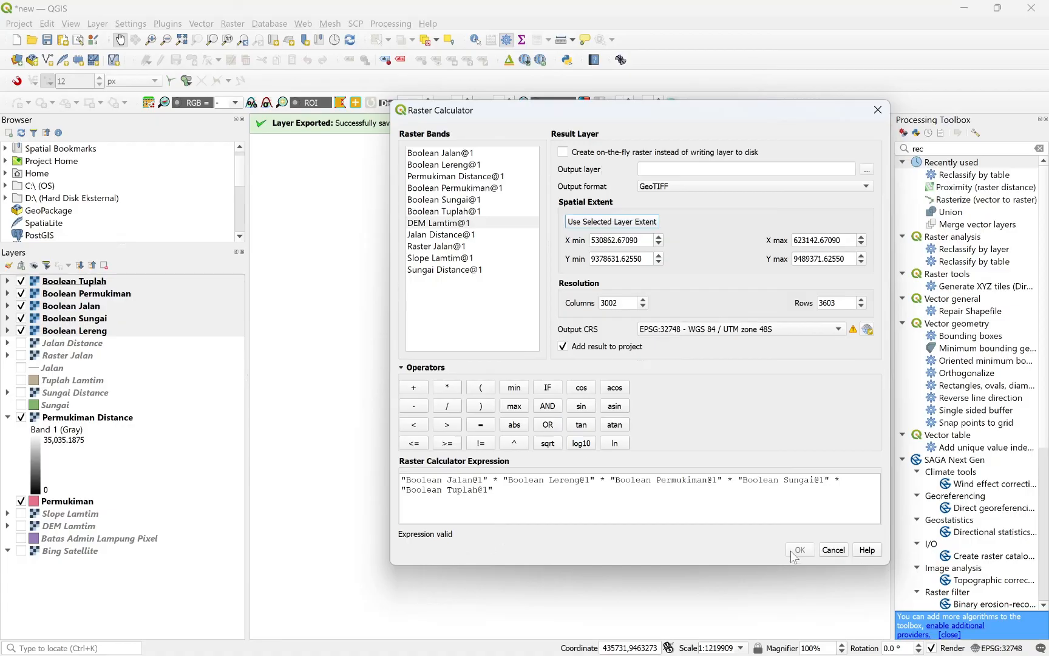
{"action": "left_click", "coordinate": [867, 169]}
{"action": "type", "text": "Kesesuaian Kawasan Permukiman"}
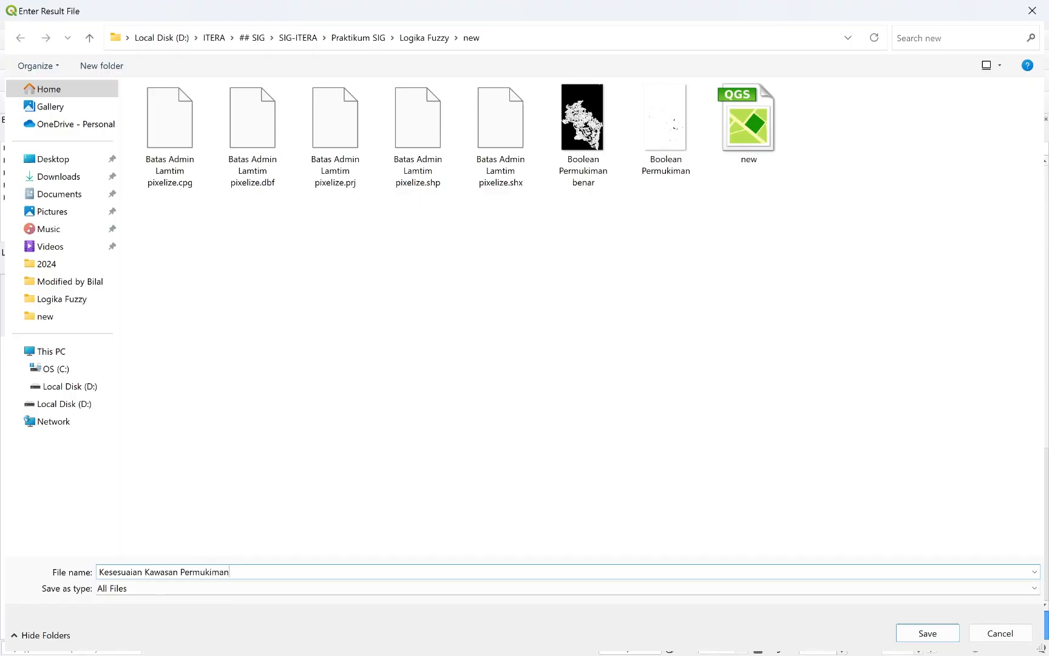
{"action": "key", "text": "Return"}
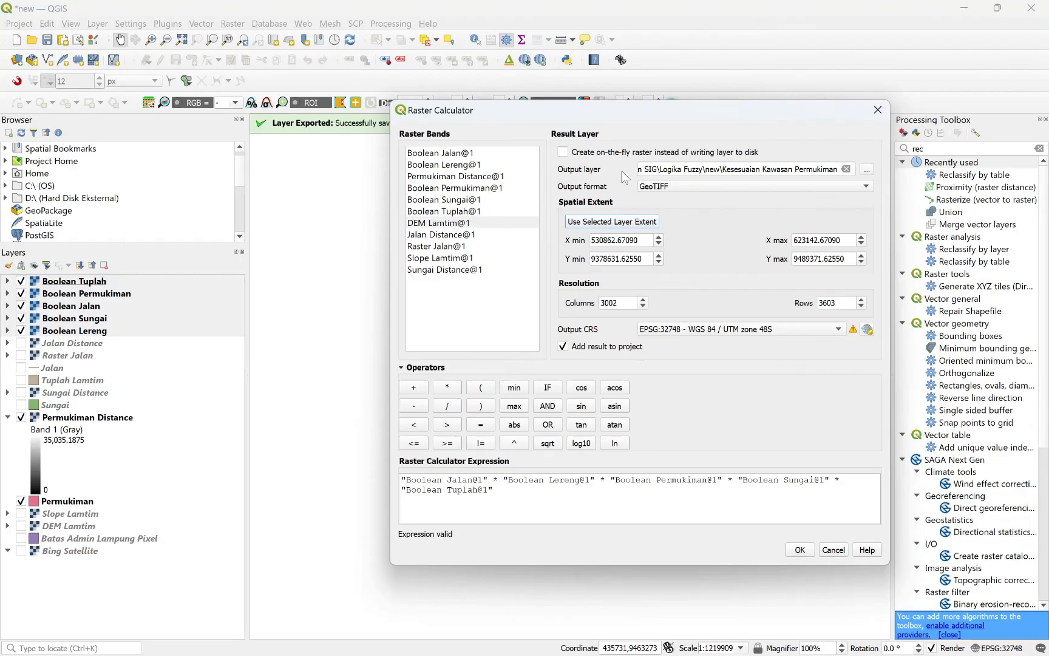
{"action": "left_click", "coordinate": [799, 550]}
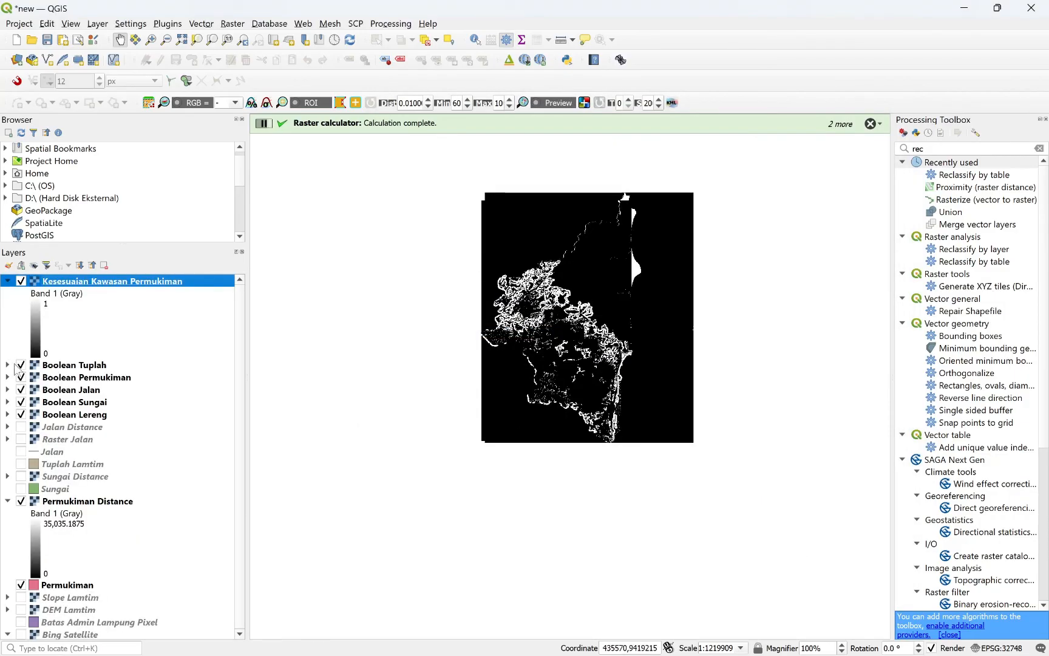
Hide the five Boolean layers, Permukiman Distance and Permukiman so only Kesesuaian Kawasan Permukiman is shown on the map.
{"action": "left_click", "coordinate": [21, 365]}
{"action": "left_click", "coordinate": [22, 377]}
{"action": "left_click", "coordinate": [21, 389]}
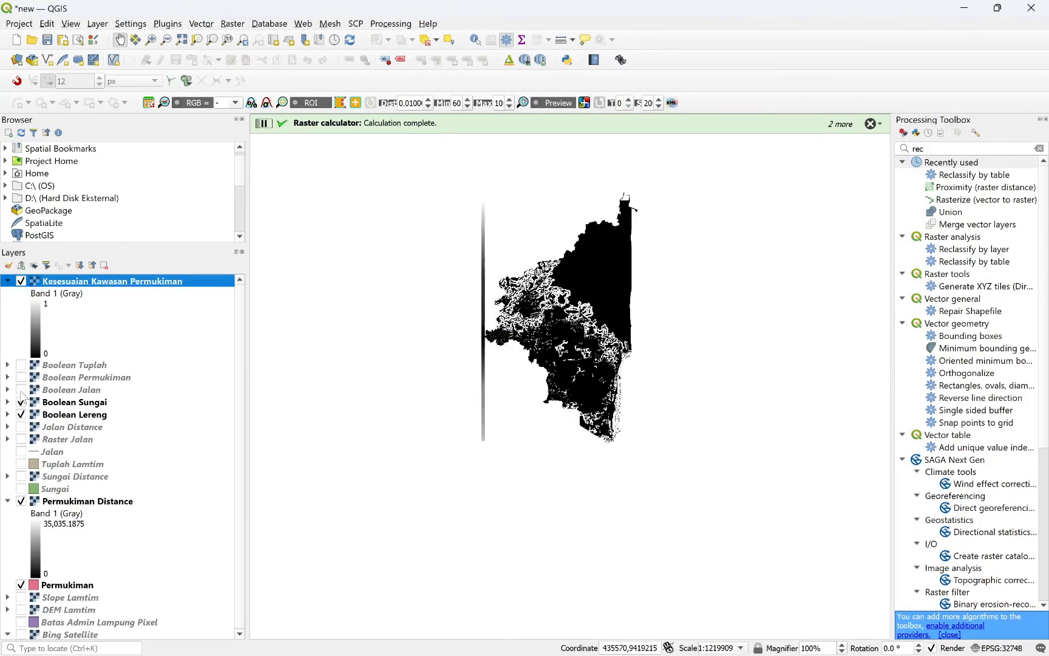
{"action": "left_click", "coordinate": [21, 403]}
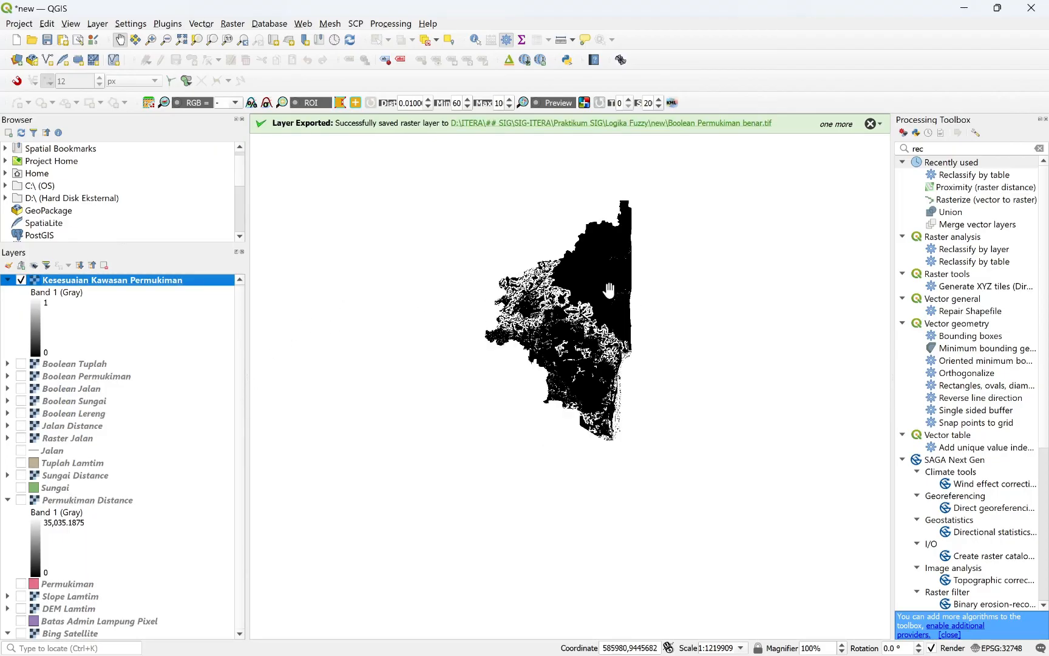
{"action": "scroll", "coordinate": [609, 290], "scroll_direction": "up", "scroll_amount": 1}
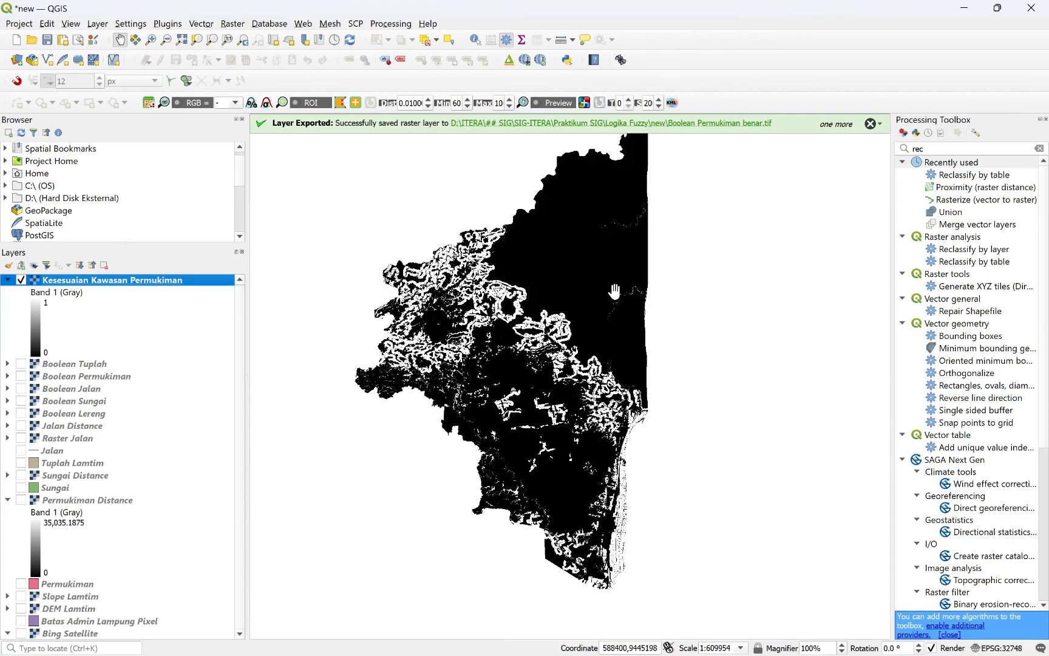
Change the Kesesuaian Kawasan Permukiman layer's render type to Singleband pseudocolor.
{"action": "double_click", "coordinate": [36, 280]}
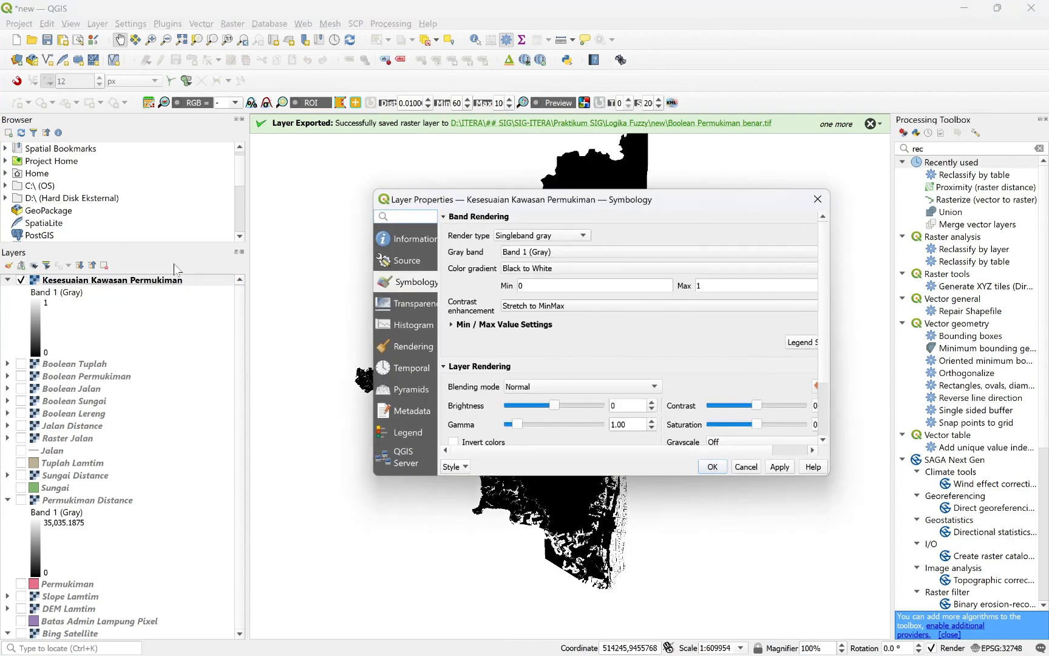
{"action": "left_click", "coordinate": [532, 239]}
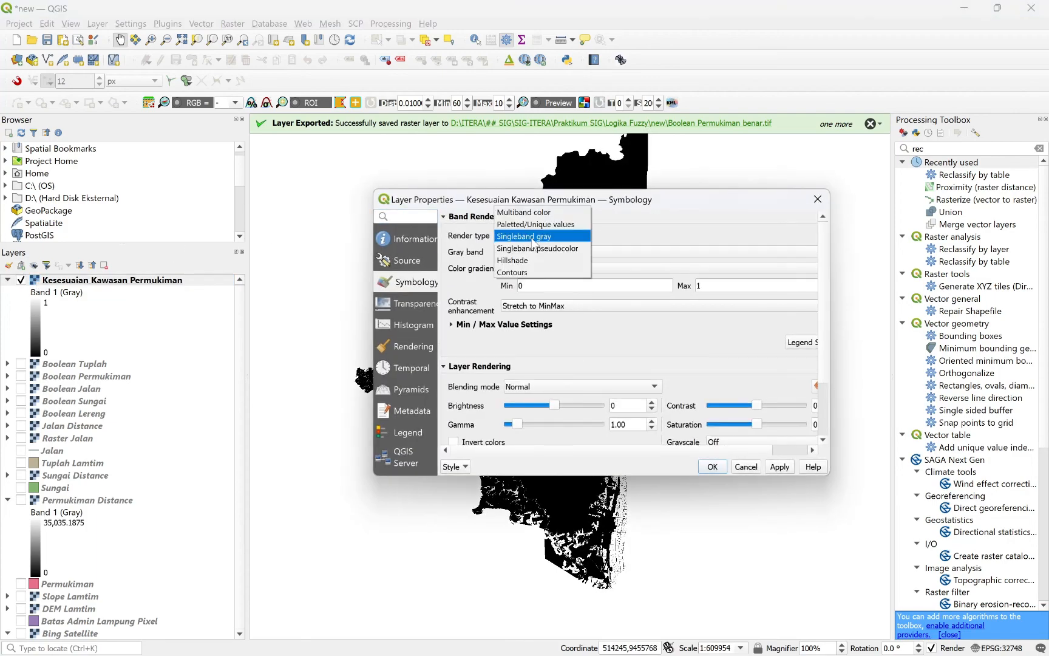
{"action": "left_click", "coordinate": [538, 249]}
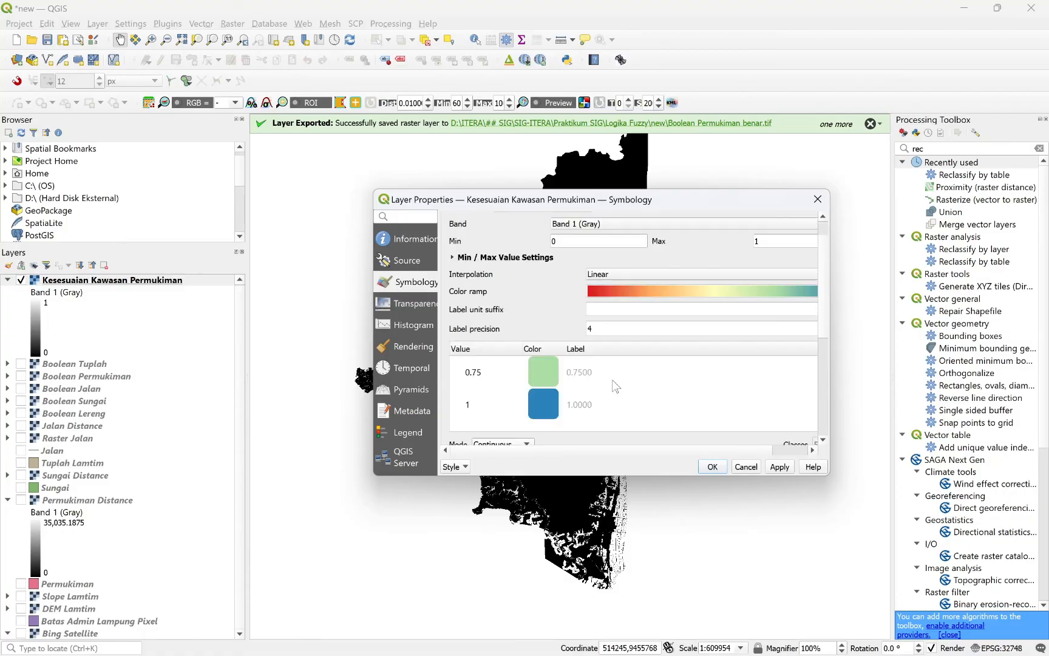
Classify the pseudocolor values by Equal Interval into 2 classes and apply the symbology.
{"action": "scroll", "coordinate": [618, 402], "scroll_direction": "down", "scroll_amount": 2}
{"action": "left_click", "coordinate": [513, 436]}
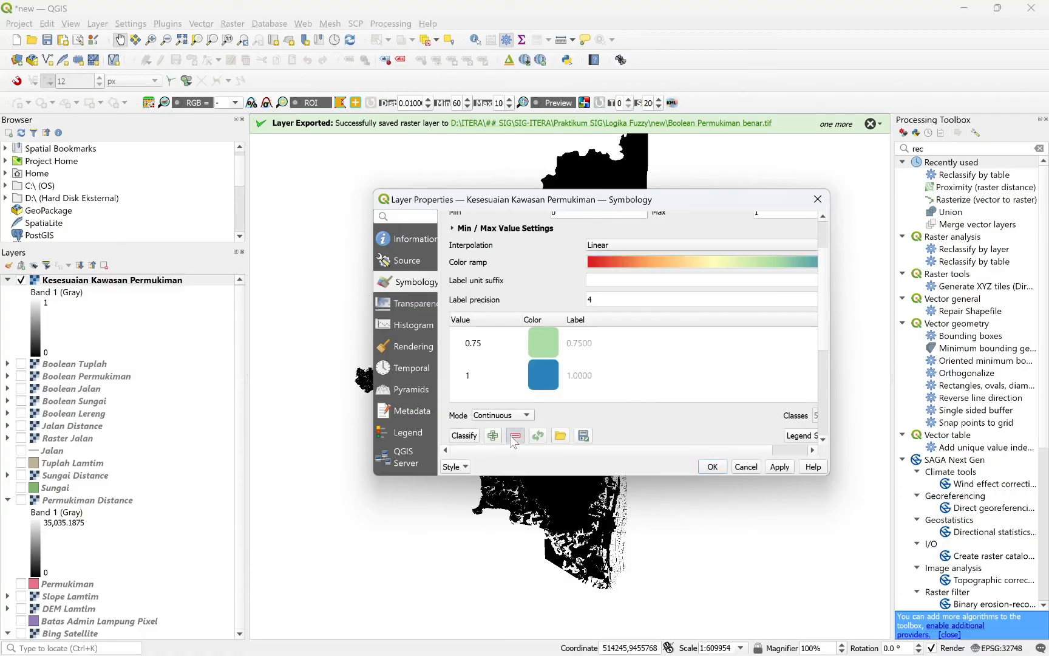
{"action": "left_click", "coordinate": [512, 436]}
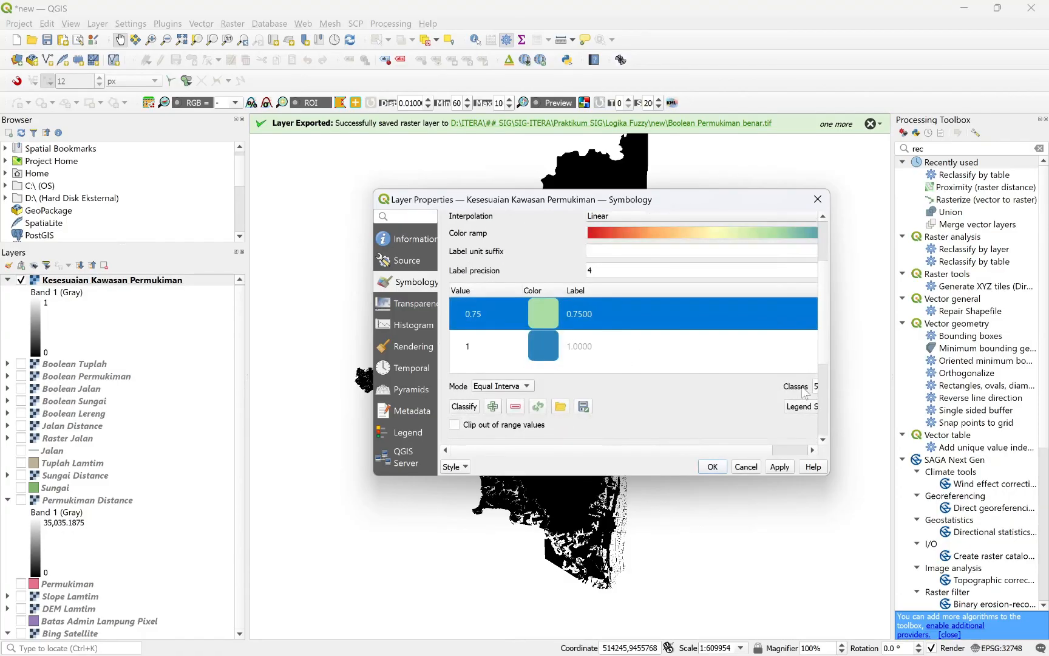
{"action": "left_click_drag", "start_coordinate": [830, 355], "coordinate": [883, 357]}
{"action": "left_click_drag", "start_coordinate": [834, 387], "coordinate": [800, 383]}
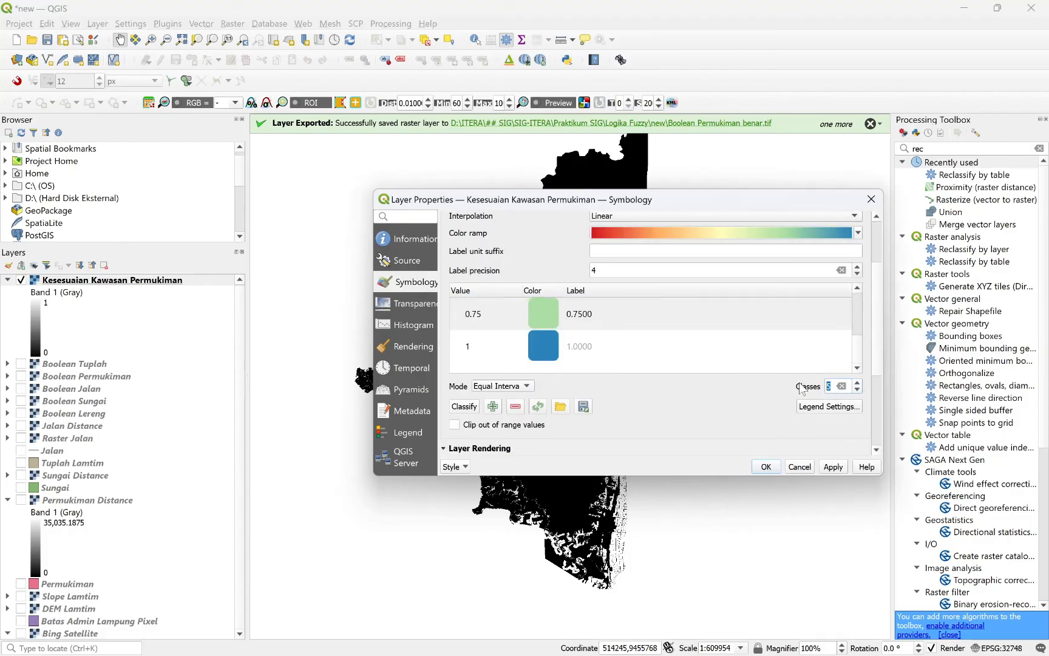
{"action": "type", "text": "2"}
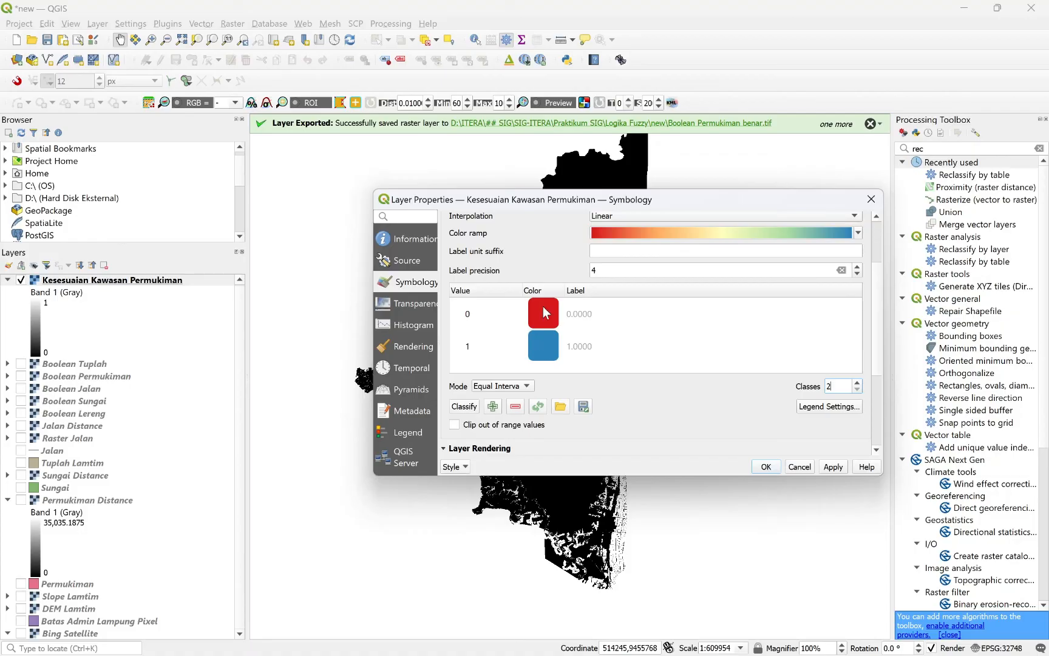
{"action": "left_click", "coordinate": [832, 467]}
{"action": "left_click", "coordinate": [765, 466]}
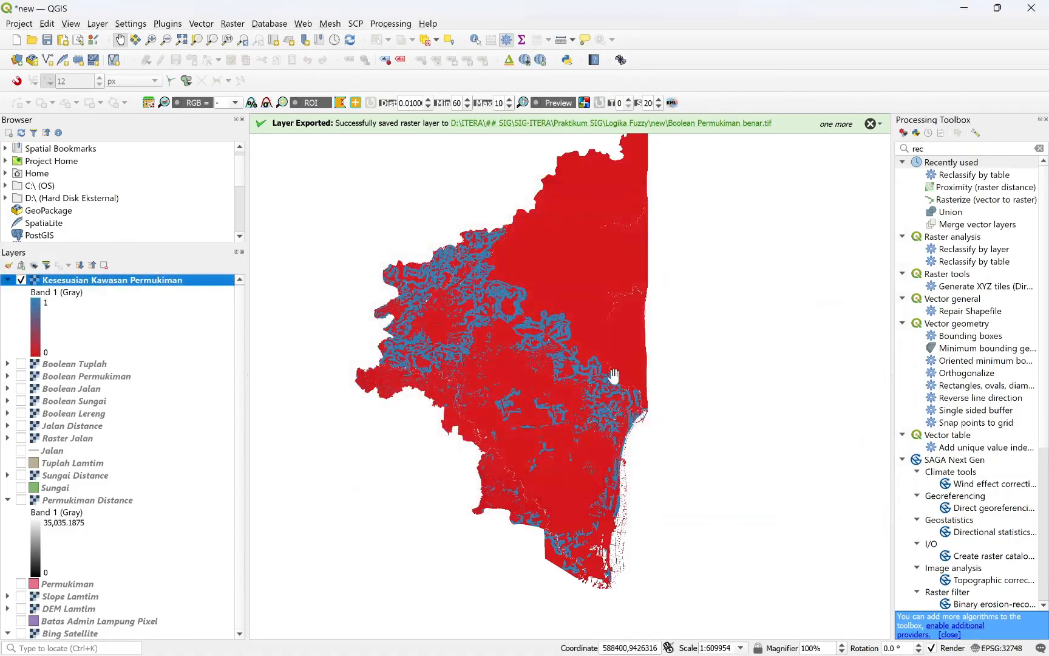
Examine the distribution of the two classes in the Kesesuaian Kawasan Permukiman raster, in detail and across its full extent.
{"action": "scroll", "coordinate": [584, 360], "scroll_direction": "up", "scroll_amount": 2}
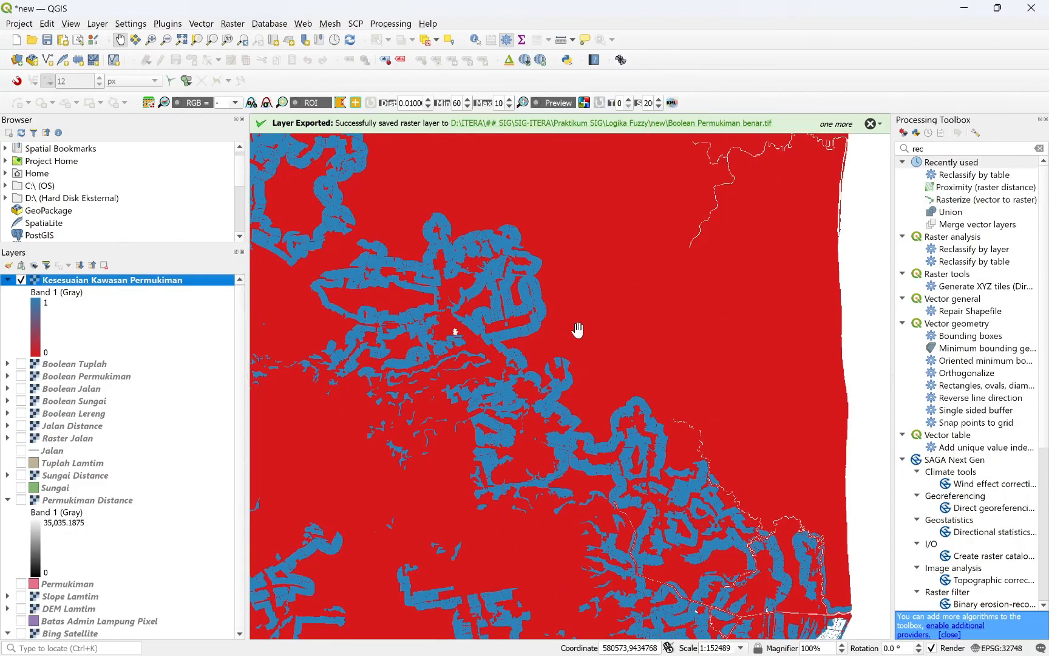
{"action": "scroll", "coordinate": [552, 305], "scroll_direction": "up", "scroll_amount": 1}
{"action": "scroll", "coordinate": [553, 304], "scroll_direction": "down", "scroll_amount": 3}
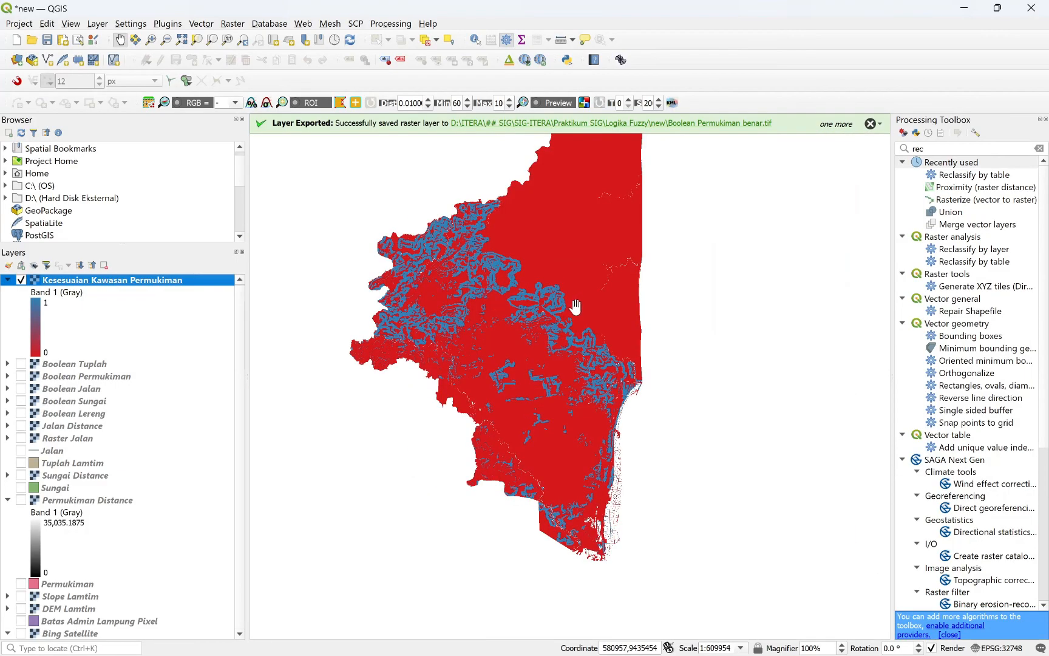
{"action": "left_click_drag", "start_coordinate": [575, 307], "coordinate": [594, 330]}
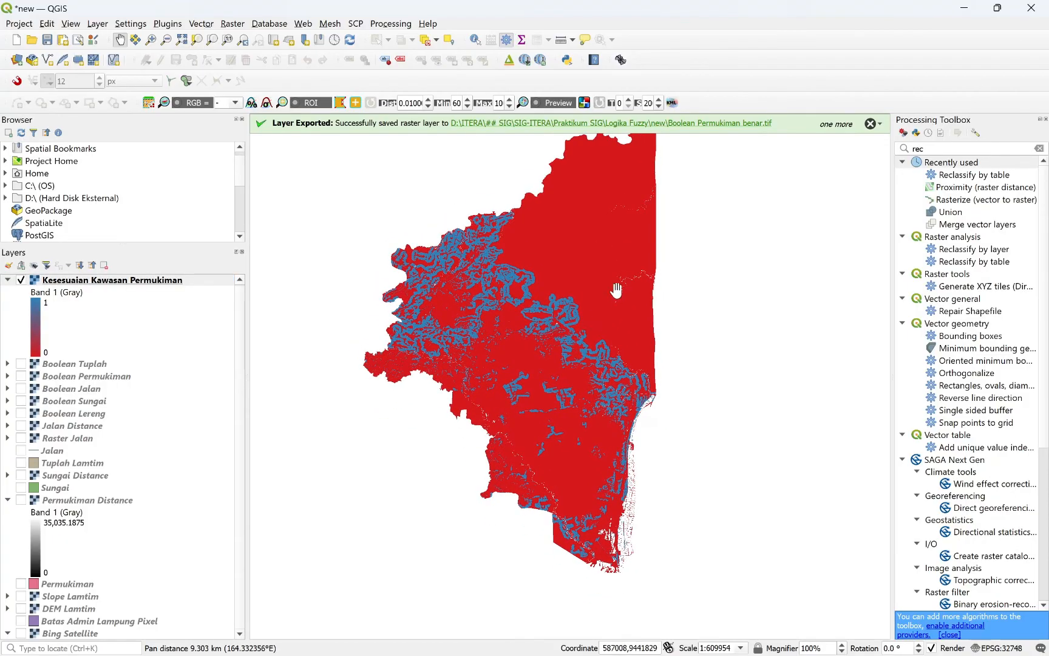
{"action": "scroll", "coordinate": [617, 291], "scroll_direction": "down", "scroll_amount": 1}
{"action": "left_click_drag", "start_coordinate": [616, 291], "coordinate": [590, 336]}
{"action": "scroll", "coordinate": [588, 337], "scroll_direction": "up", "scroll_amount": 1}
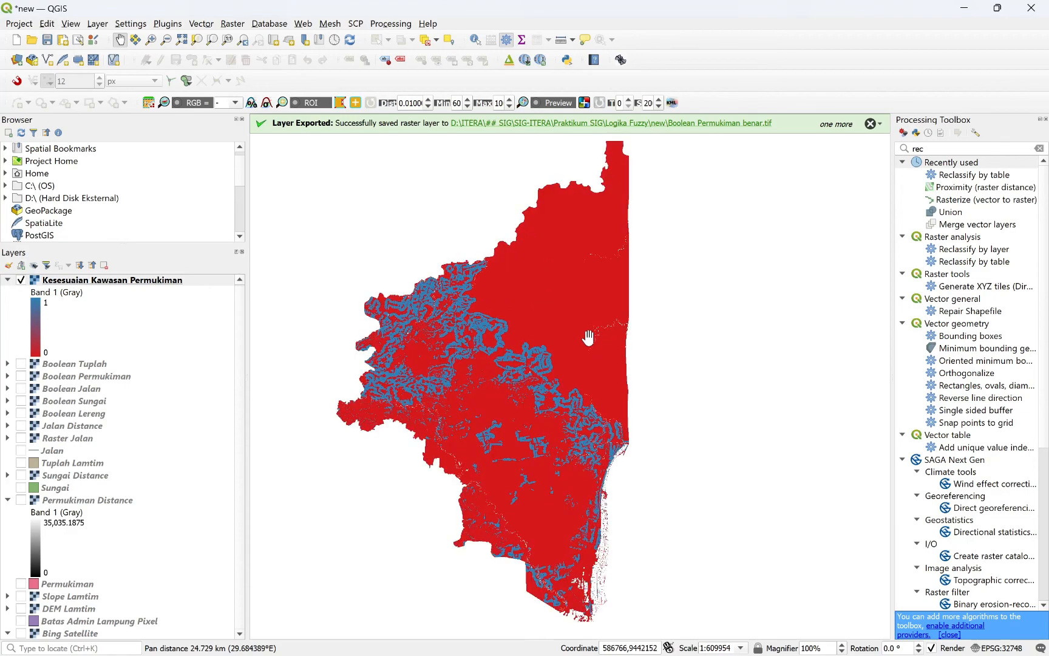